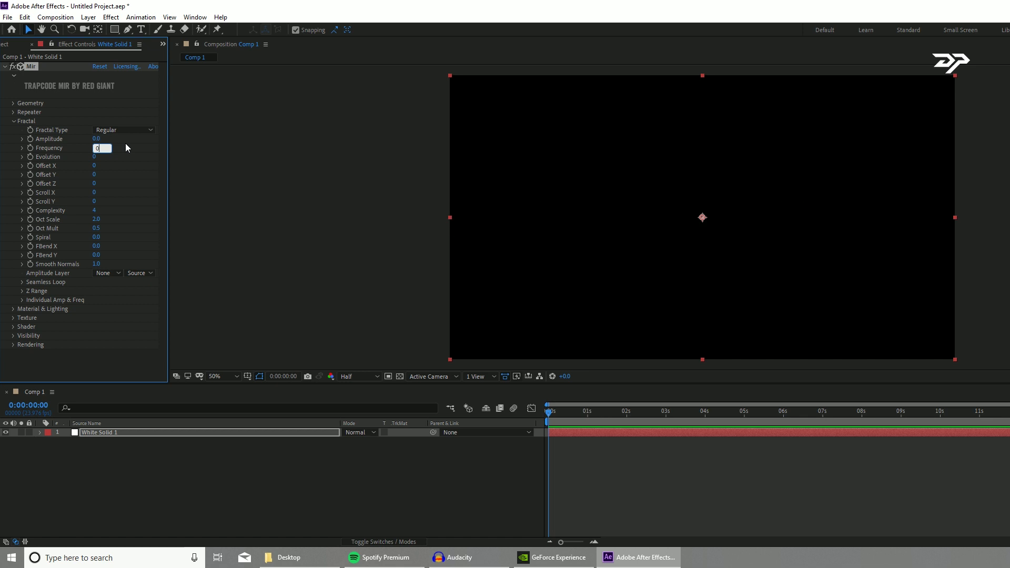
Turn on the depth buffer in the Mir effect's Shader settings
left_click(13, 327)
left_click(115, 279)
left_click(124, 300)
left_click(122, 288)
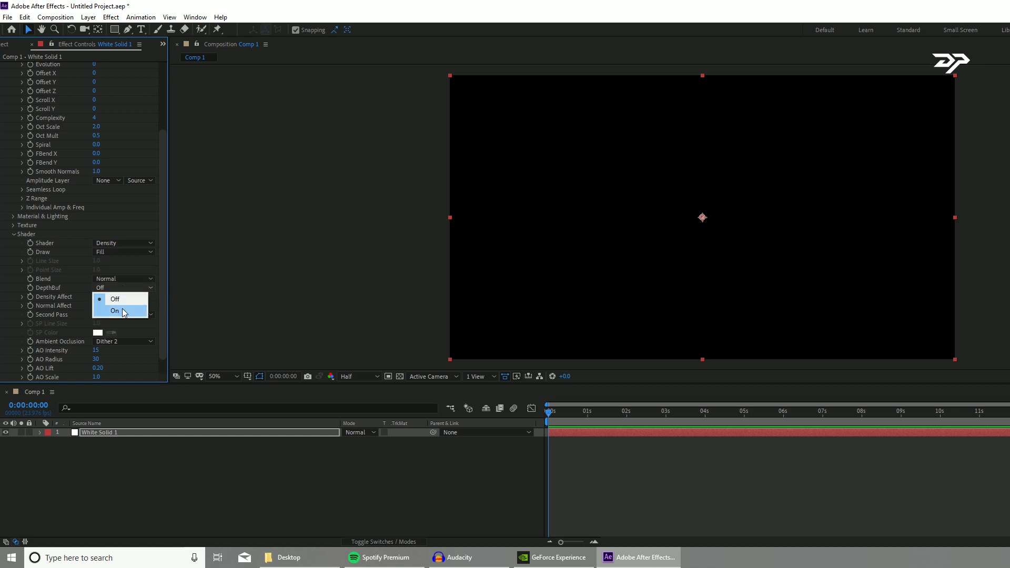
left_click(115, 311)
Move to 0:00:01:05 and lower the Mir plane by setting its XY position to 960, 795
left_click_drag(579, 411, 596, 411)
scroll(105, 169, "up", 5)
left_click(13, 104)
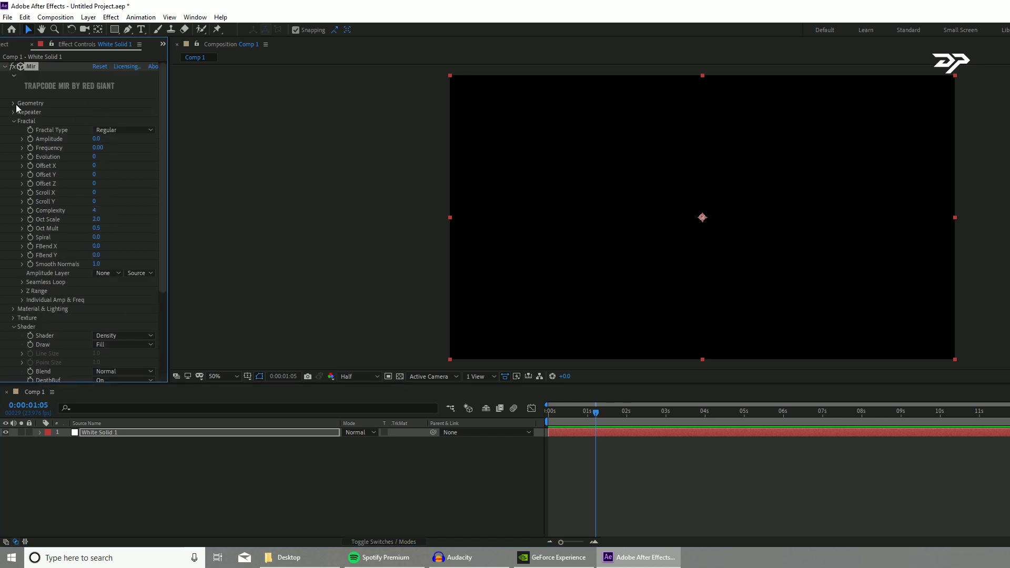
left_click_drag(130, 111, 258, 112)
Add a two-node 24mm camera named Camera 1 and reposition it to view the white plane
left_click(197, 433)
key("ctrl+alt+shift+c")
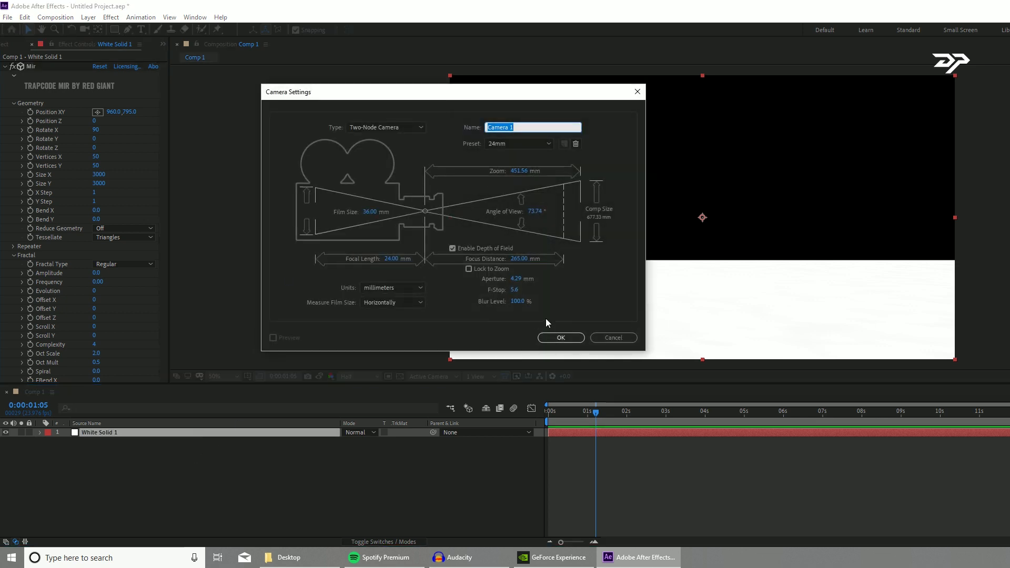
left_click(561, 337)
key("c")
left_click_drag(713, 270, 723, 346)
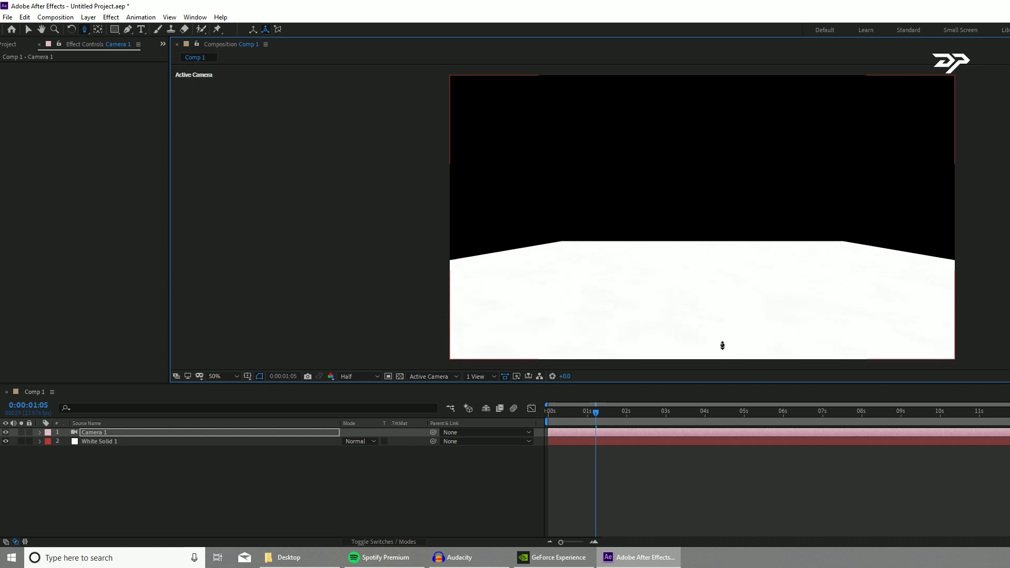
Rename the White Solid 1 layer as mir
left_click(308, 533)
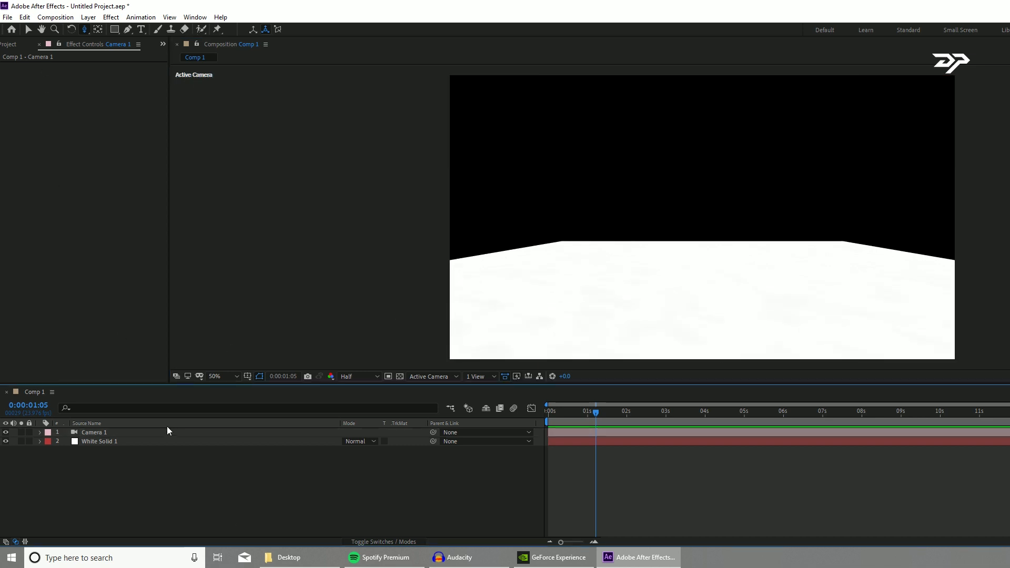
left_click(137, 442)
key("Return")
type("mi")
key("Return")
left_click(162, 487)
Rename the composition Comp 1 as main in the project
left_click(17, 45)
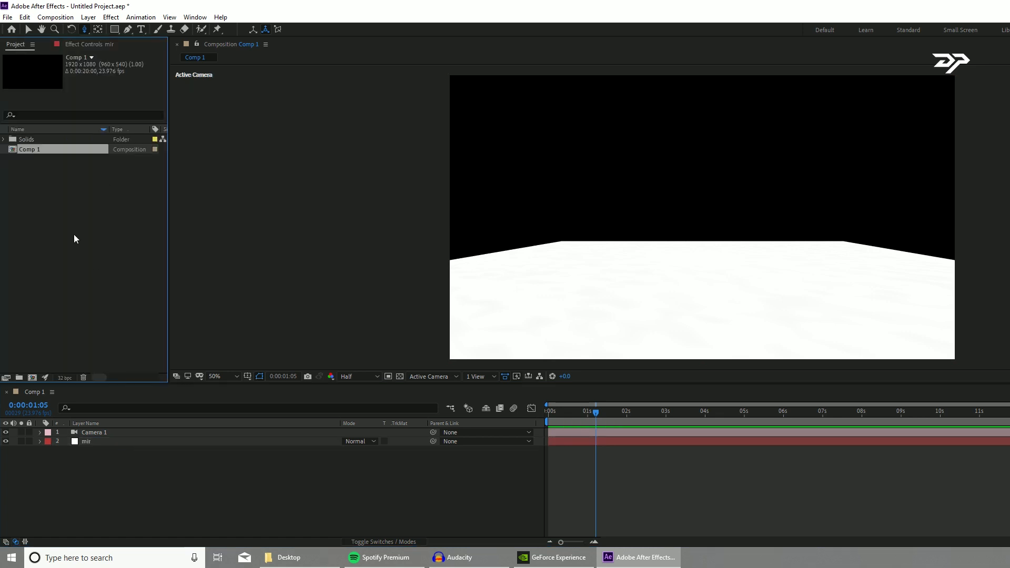
key("Return")
type("mai")
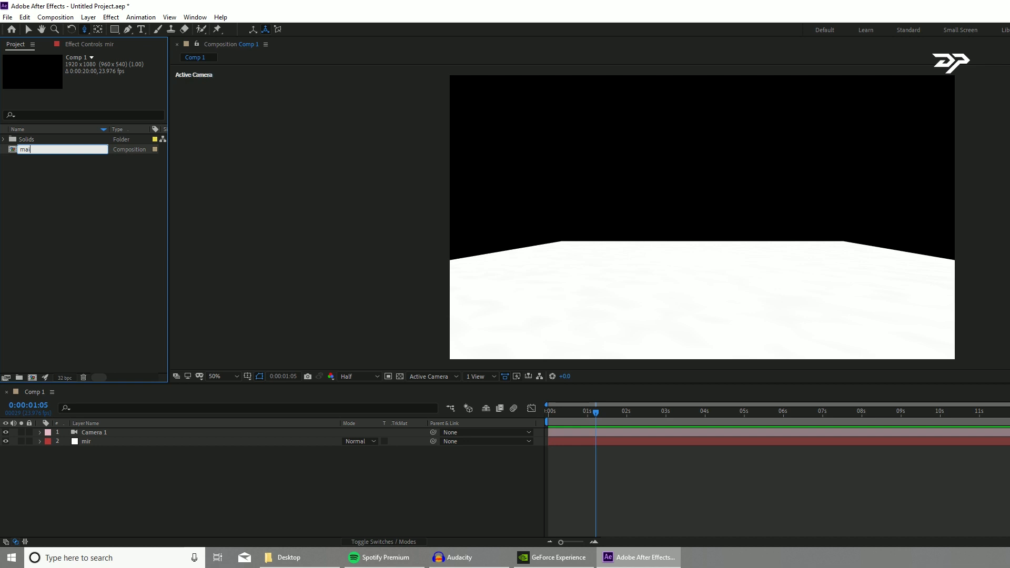
type("n")
key("Return")
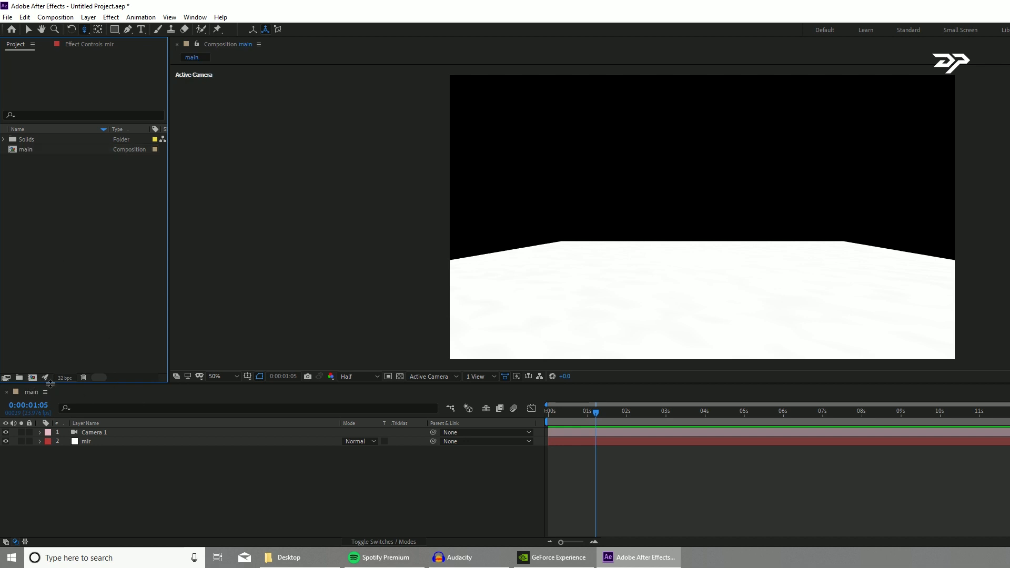
Create a new composition named Comp 1 with a size of 3000 x 3000 px
left_click(32, 377)
left_click(461, 178)
type("3000")
key("Tab")
type("3000")
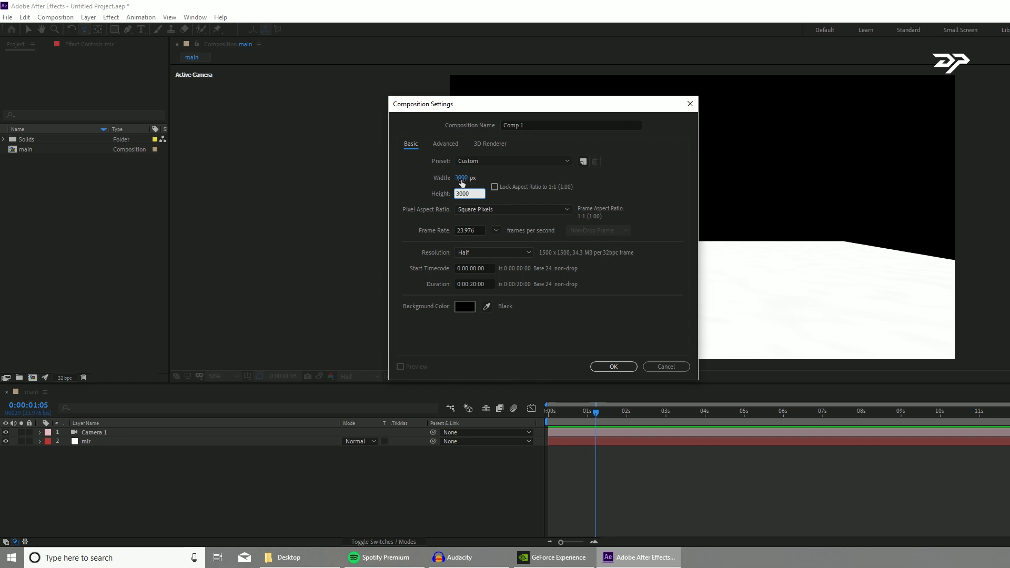
key("Return")
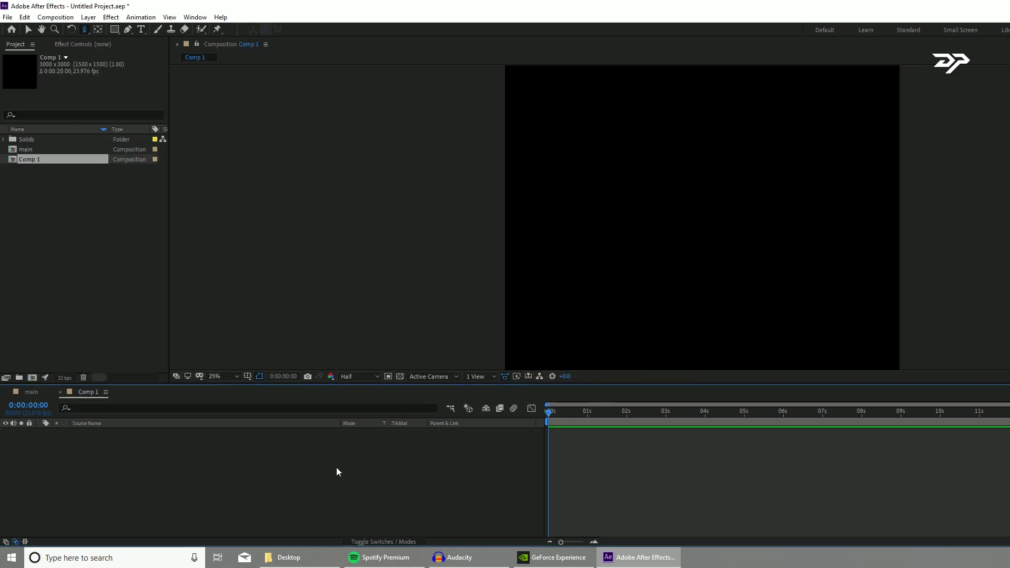
Add a white solid to the new composition and apply Fractal Noise to it
key("ctrl+y")
left_click(576, 330)
key("ctrl+space")
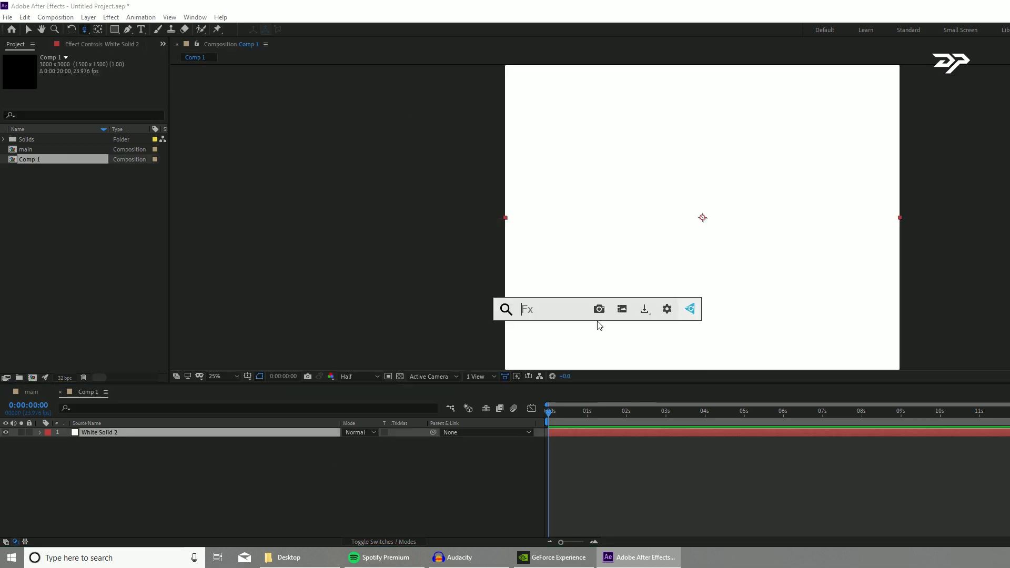
type("frac")
key("Return")
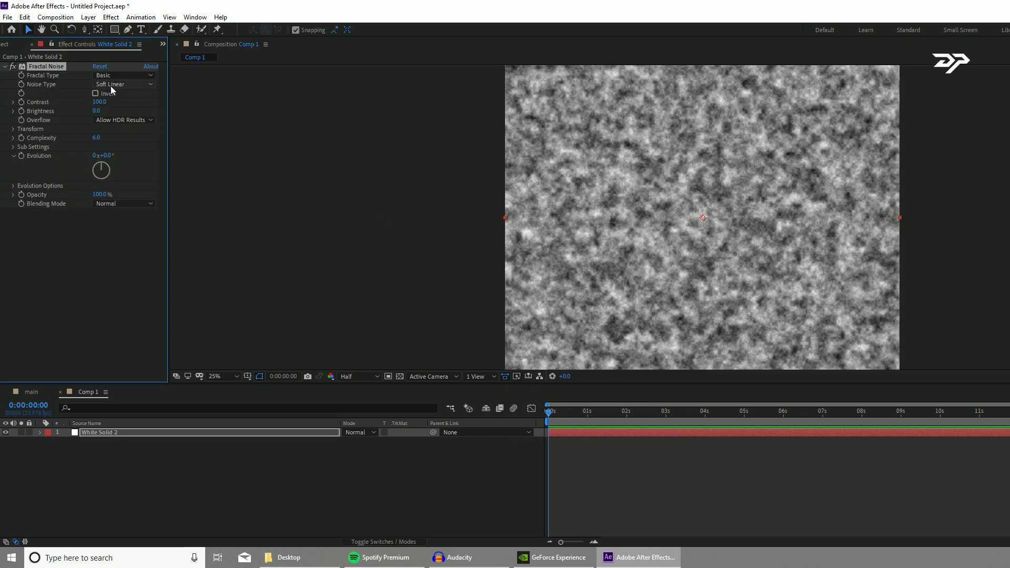
Set the Fractal Noise type to Dynamic Progressive and invert the noise
left_click(124, 75)
left_click(156, 152)
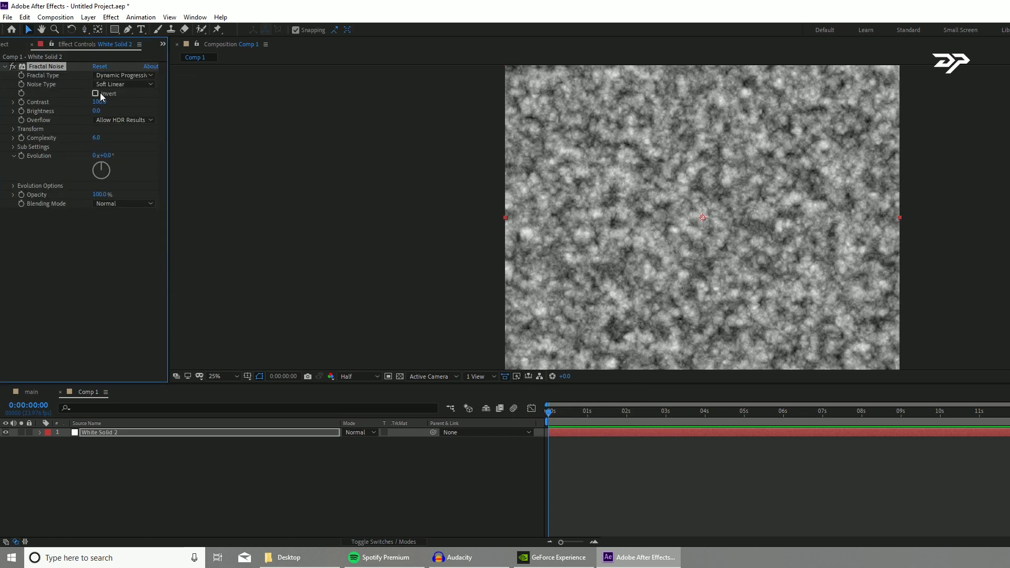
left_click(96, 94)
Increase the Fractal Noise transform scale to 1284
left_click(14, 128)
left_click(23, 156)
left_click_drag(100, 155, 737, 152)
left_click(95, 332)
Apply Curves to the noise solid and pull the RGB curve down to darken the midtones
key("ctrl+space")
type("curves")
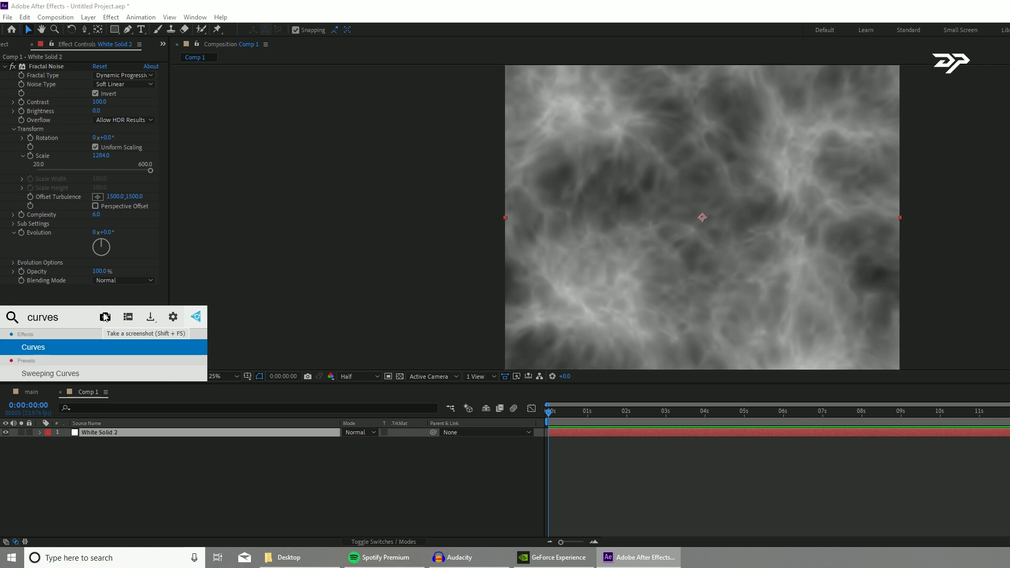
key("Return")
left_click_drag(97, 272, 116, 292)
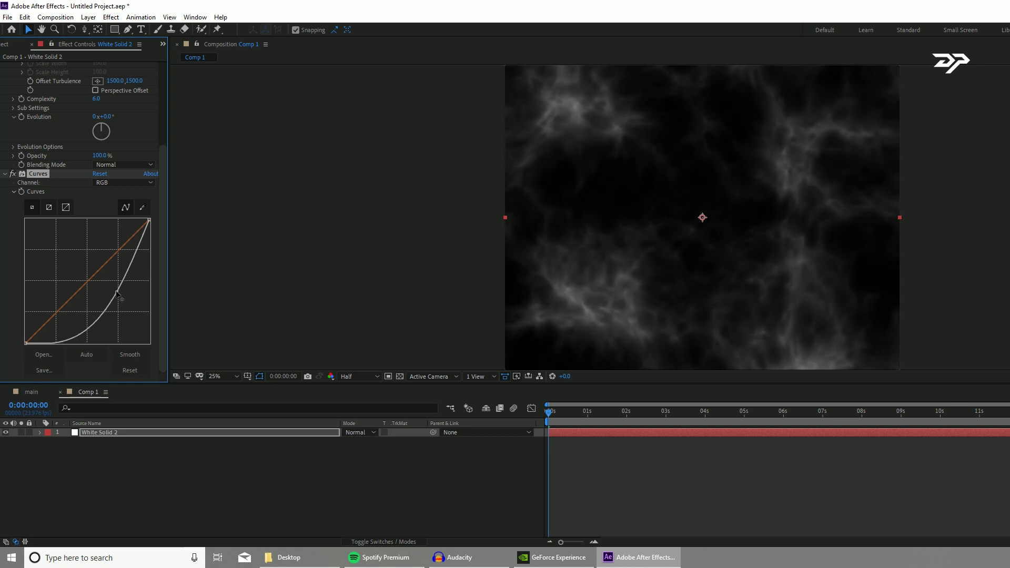
left_click(164, 409)
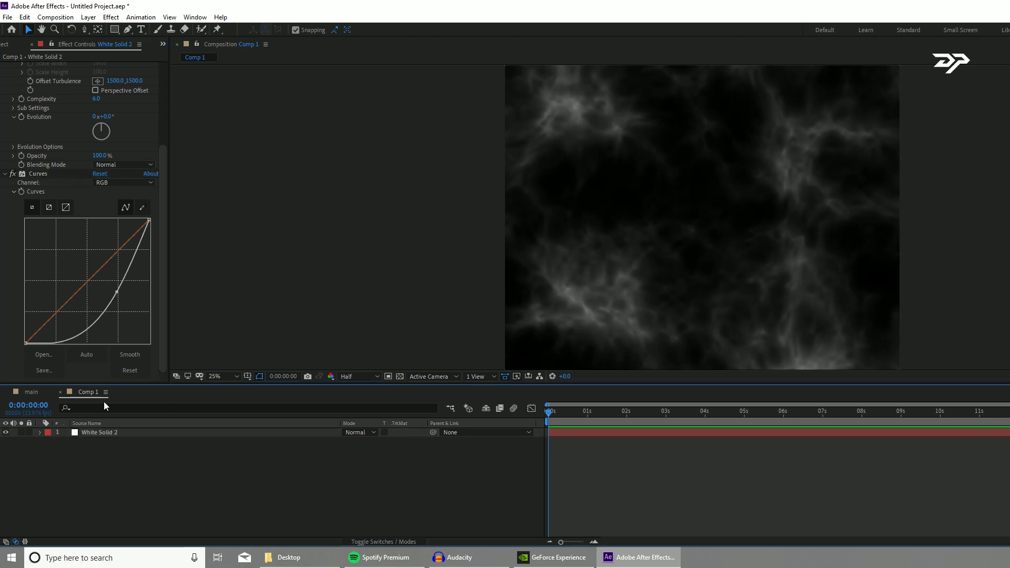
Open a second, separate composition viewer and show main in it at 50% beside Comp 1
left_click(247, 59)
left_click(246, 45)
left_click(272, 55)
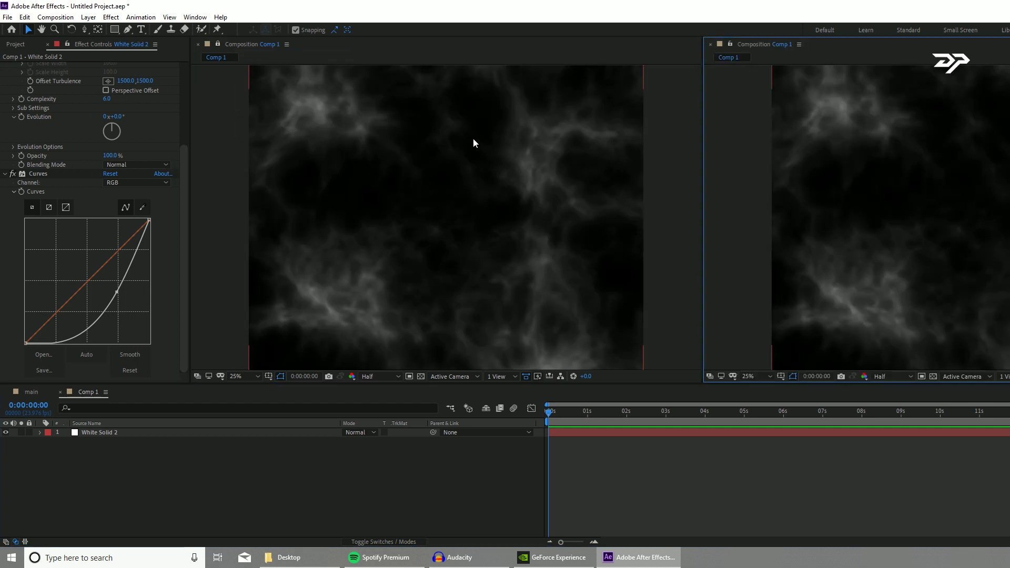
left_click(31, 391)
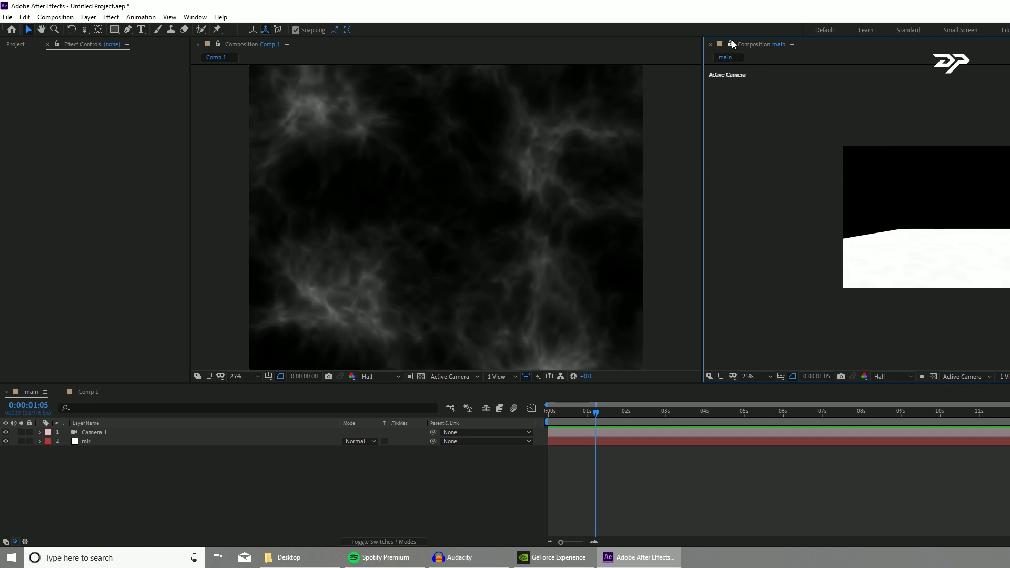
scroll(970, 219, "up", 2)
Try using the mir layer itself as the amplitude layer in Mir's Fractal settings
left_click(105, 438)
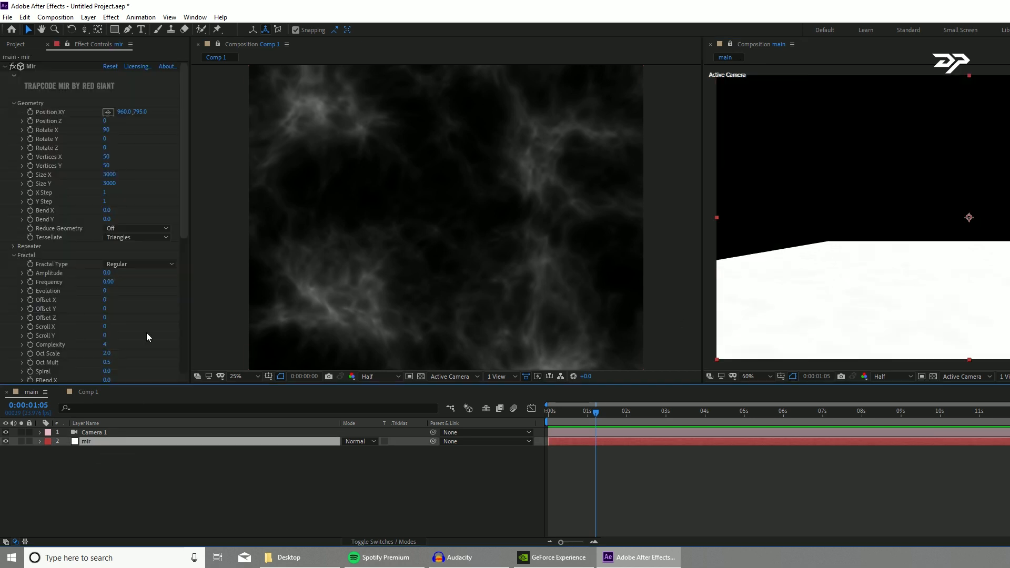
scroll(138, 236, "down", 5)
left_click(119, 265)
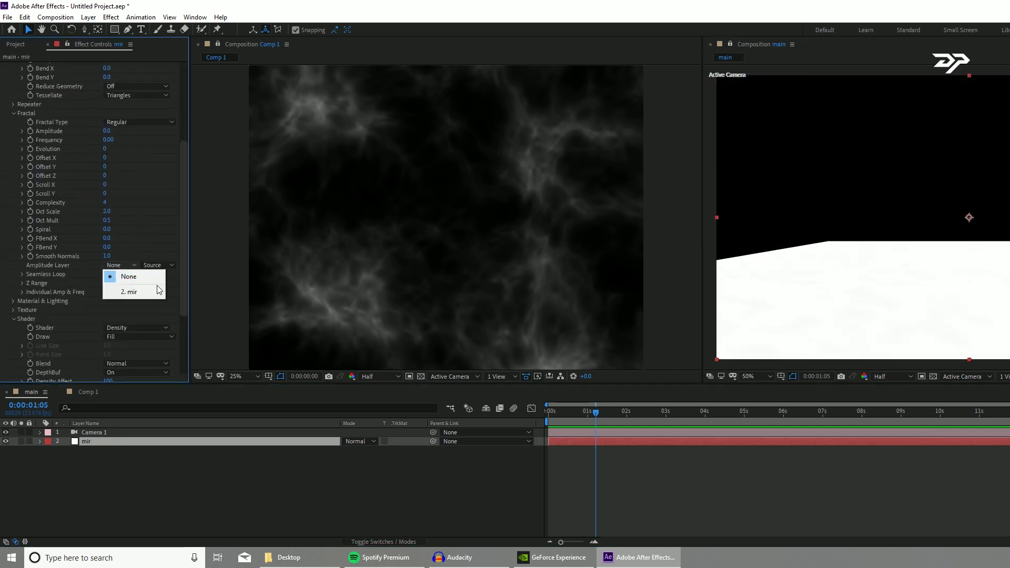
left_click(144, 292)
scroll(155, 215, "up", 2)
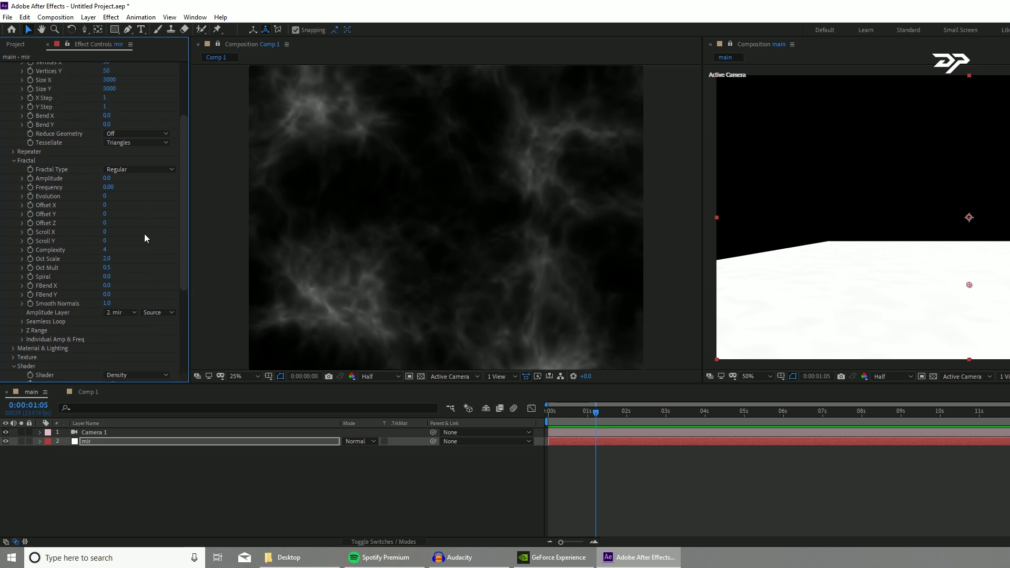
Add Comp 1 to the main composition beneath the mir layer and hide it
left_click(16, 44)
left_click_drag(31, 158, 33, 452)
left_click(6, 450)
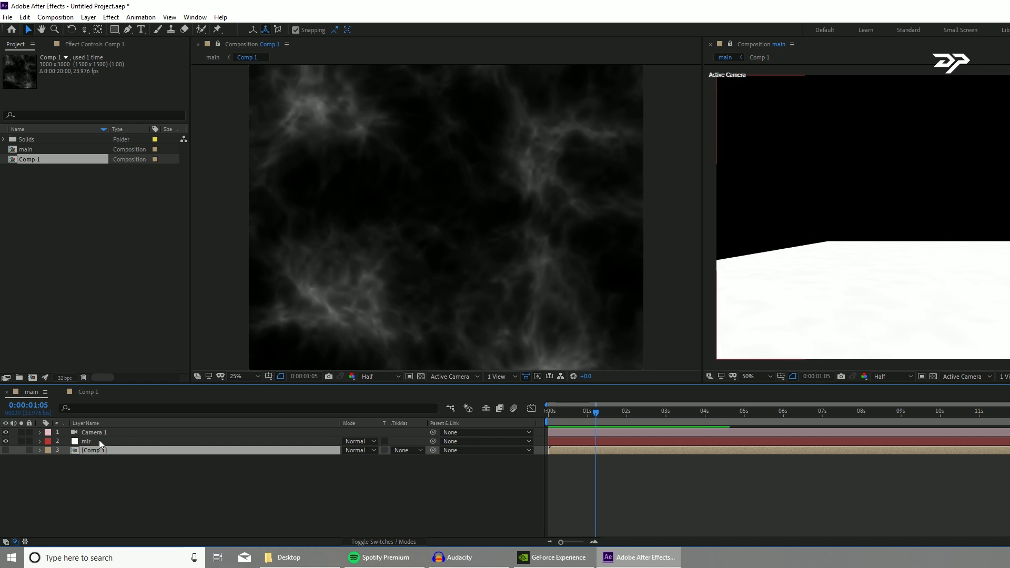
Set the mir layer's fractal amplitude layer to Comp 1
left_click(100, 439)
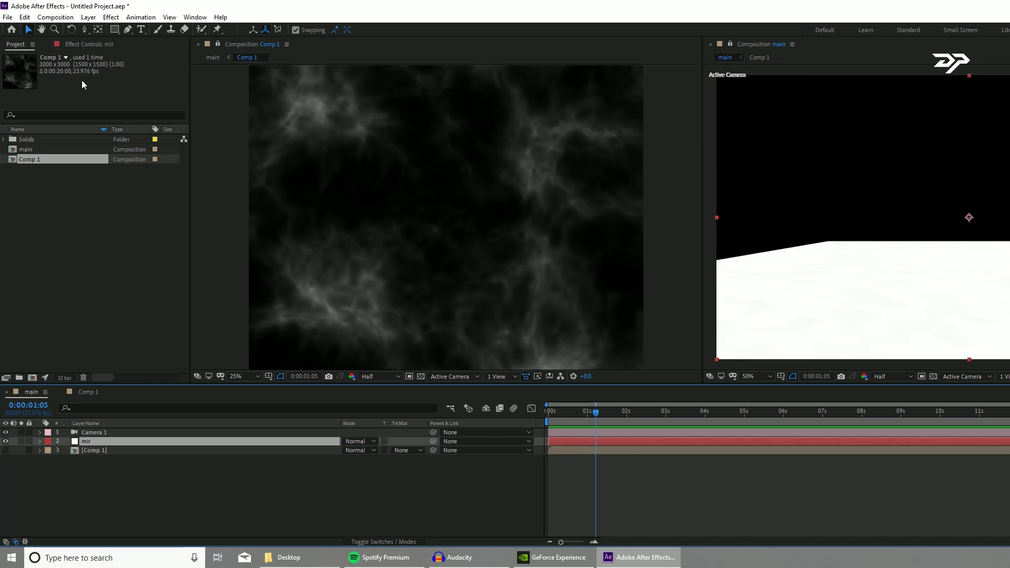
left_click(83, 45)
scroll(100, 234, "down", 2)
scroll(104, 246, "down", 1)
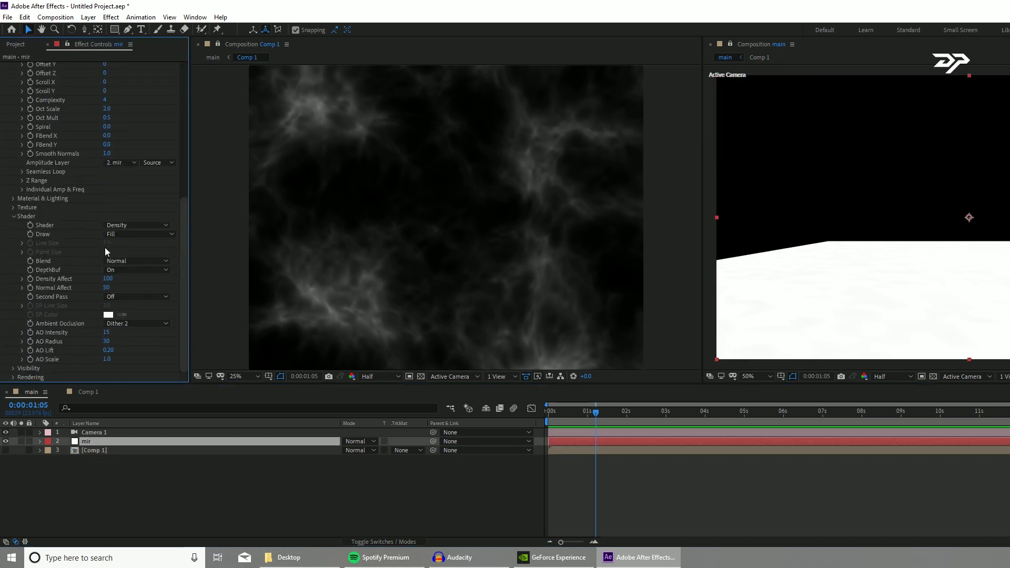
left_click(124, 232)
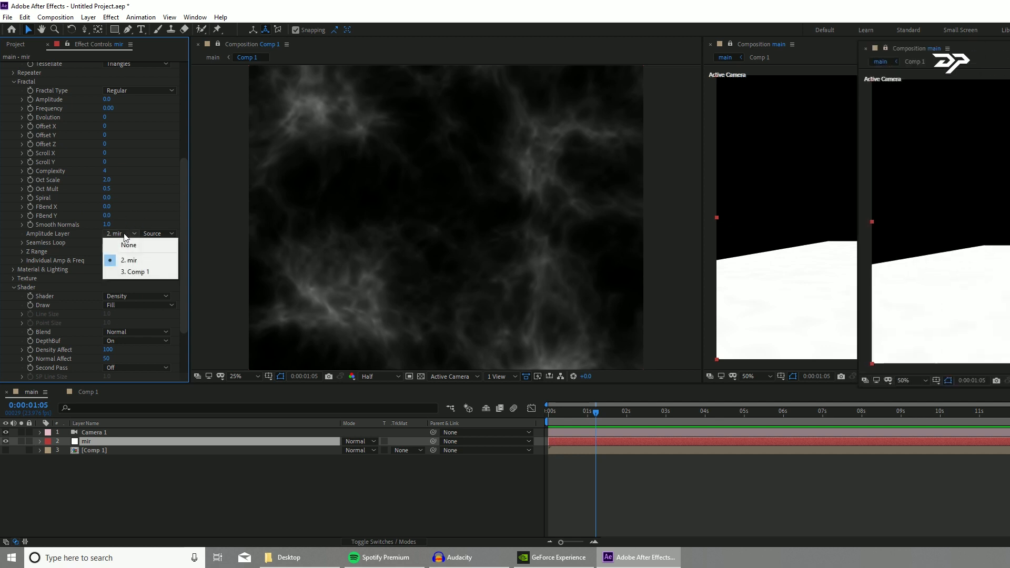
left_click(121, 274)
Raise Mir's fractal amplitude to 5644 and orbit the camera around the terrain
scroll(109, 141, "up", 5)
left_click_drag(108, 146, 472, 157)
key("c")
left_click_drag(636, 218, 716, 231)
left_click_drag(523, 224, 664, 246)
Set Mir's individual Amplitude X and Amplitude Y to 0
scroll(37, 280, "down", 3)
left_click(23, 261)
left_click(108, 269)
type("0")
key("Tab")
type("0")
key("Return")
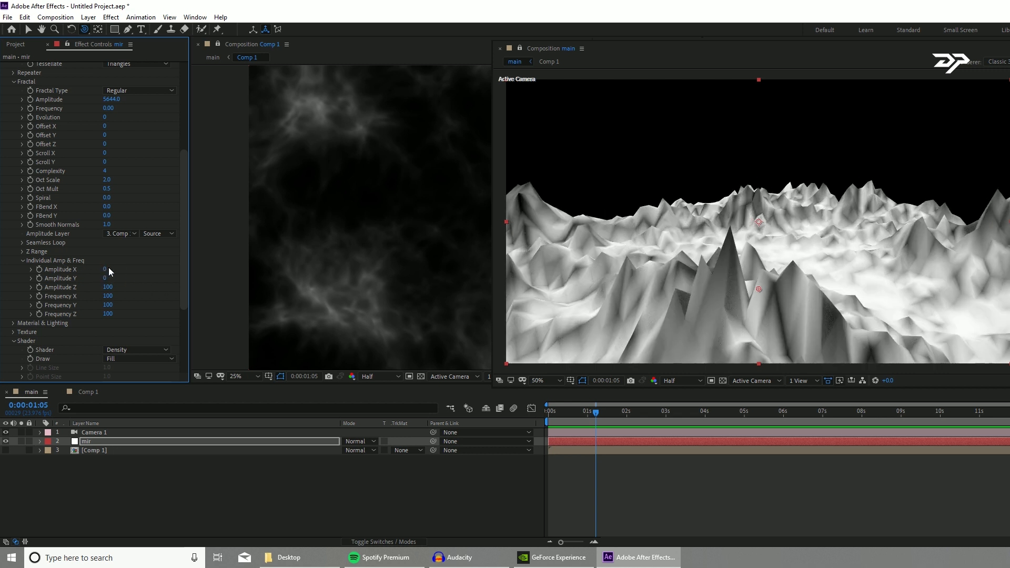
Set Mir's Vertices X and Vertices Y to 1500 each
left_click_drag(688, 271, 709, 256)
scroll(99, 182, "up", 5)
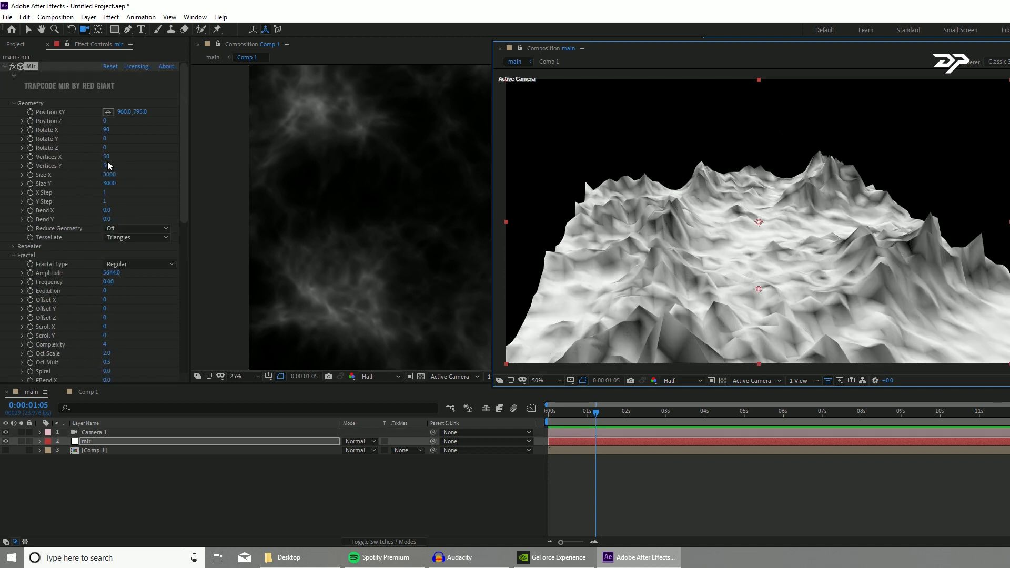
left_click(105, 158)
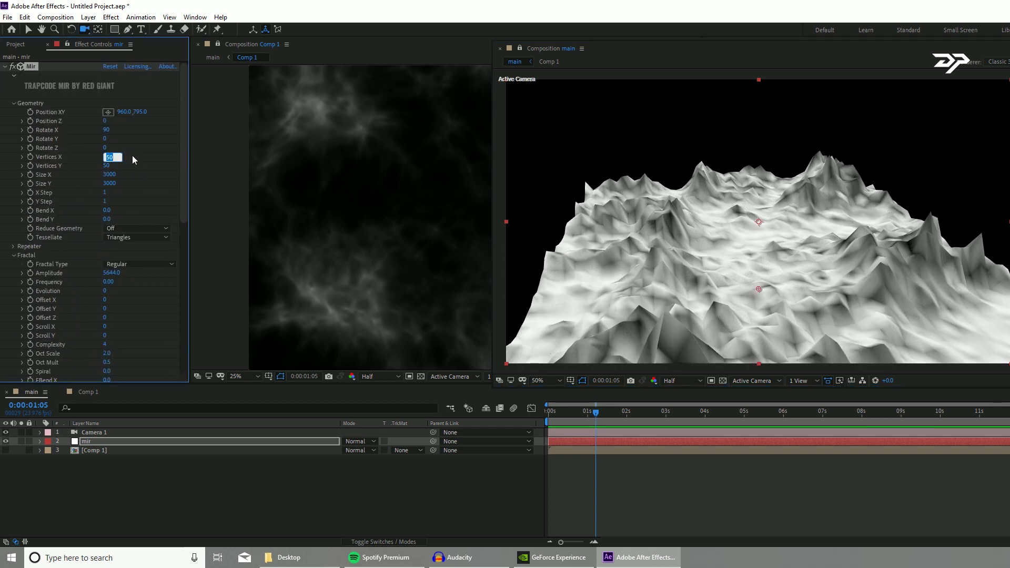
type("1500")
key("Tab")
type("15")
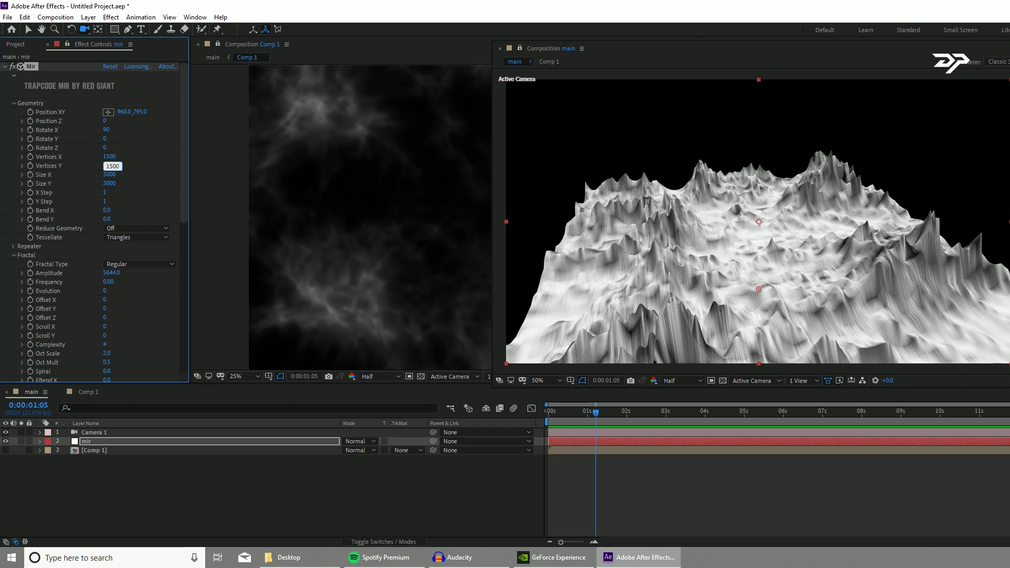
key("Return")
Set the Fractal Noise complexity to 20 on the White Solid 2 layer in Comp 1
left_click_drag(698, 259, 847, 287)
left_click(88, 392)
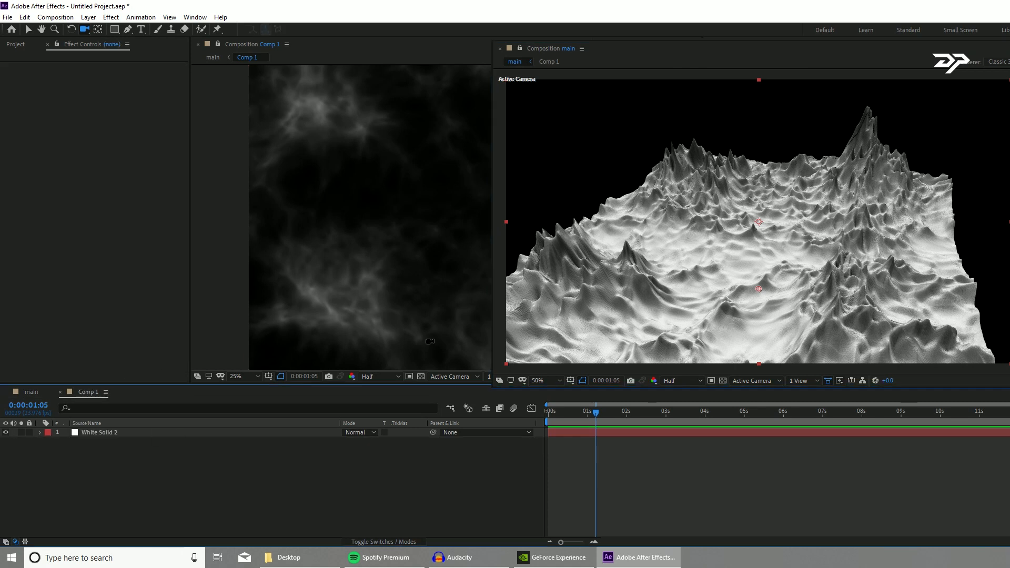
left_click(113, 433)
scroll(140, 198, "down", 1)
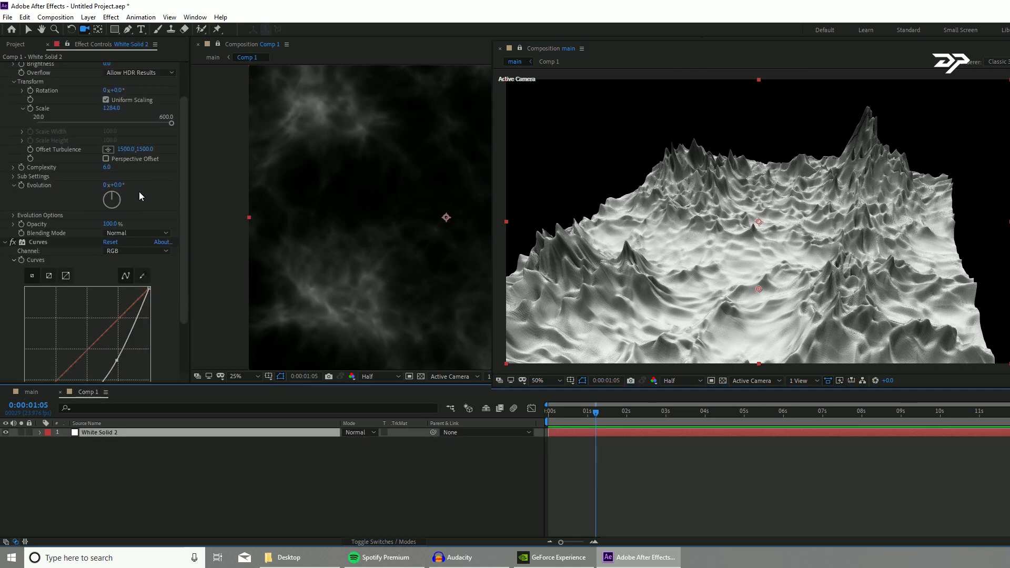
scroll(140, 196, "up", 2)
left_click(108, 217)
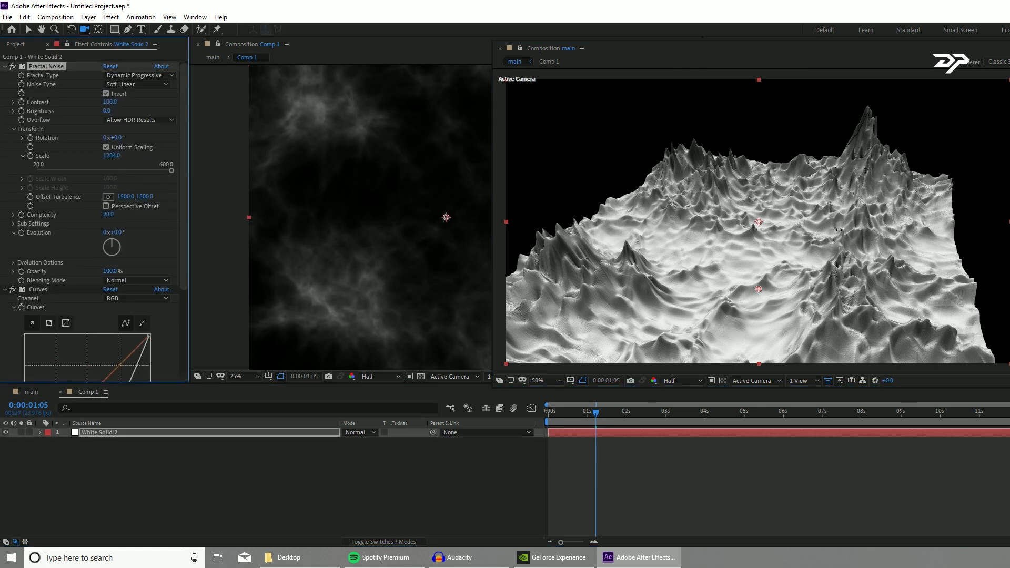
Set the Fractal Noise sub influence to 50% and orbit the terrain to check its shape
left_click(12, 223)
left_click(109, 232)
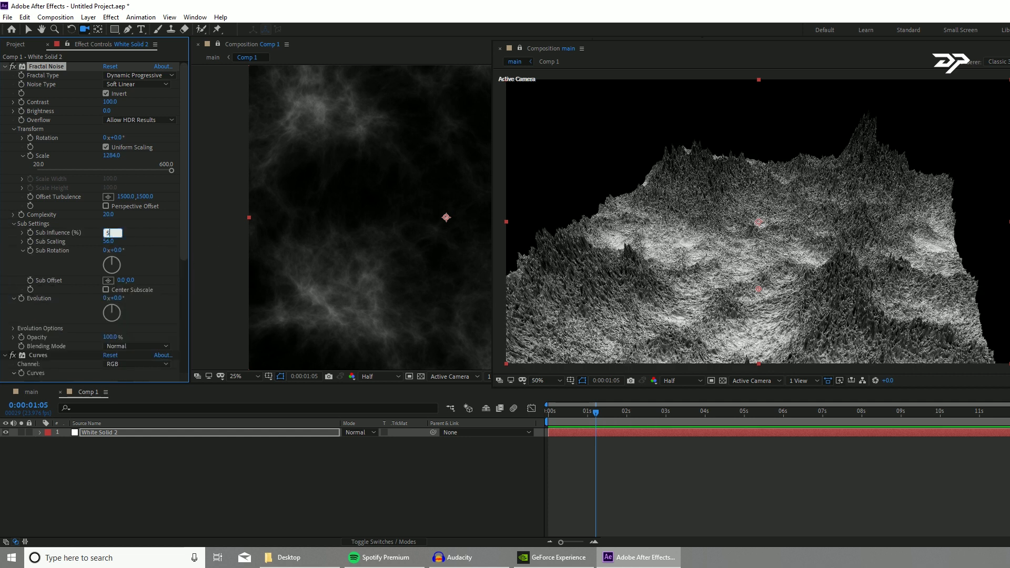
type("5")
key("Return")
left_click(711, 230)
left_click_drag(711, 229, 742, 231)
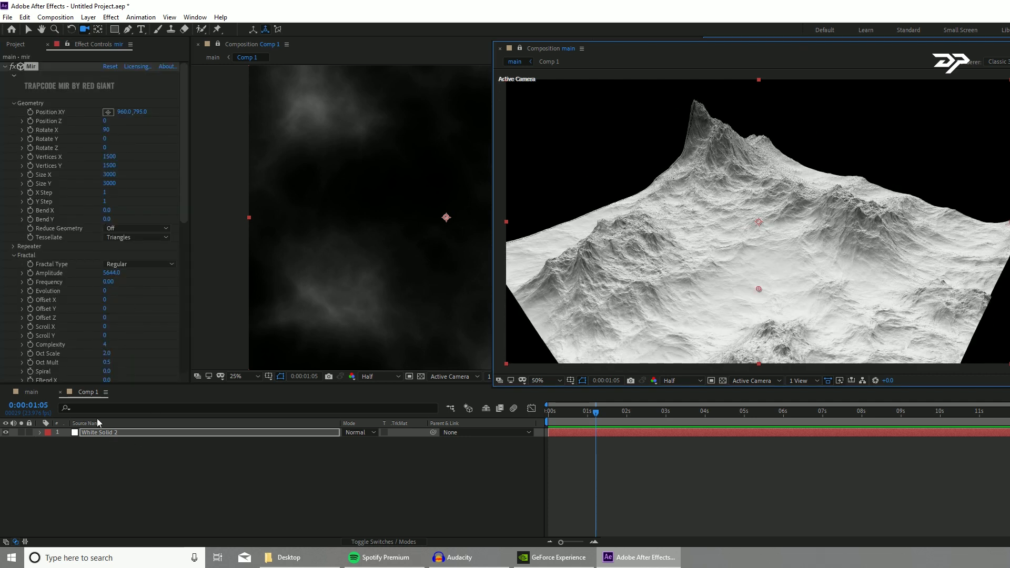
left_click(105, 433)
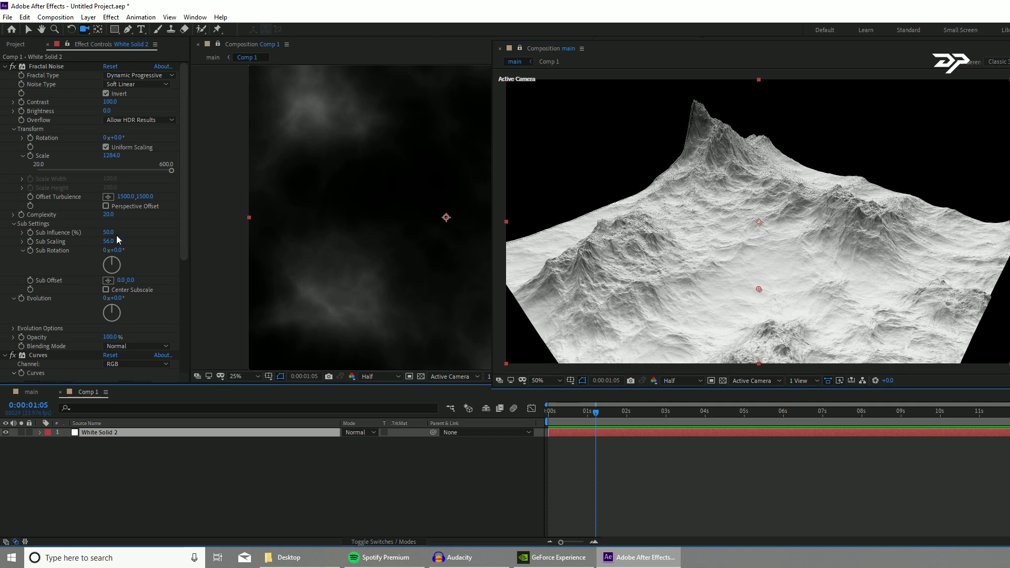
Set the Fractal Noise sub scaling to 54 on the White Solid 2 layer and orbit the terrain to check it
left_click_drag(108, 241, 104, 244)
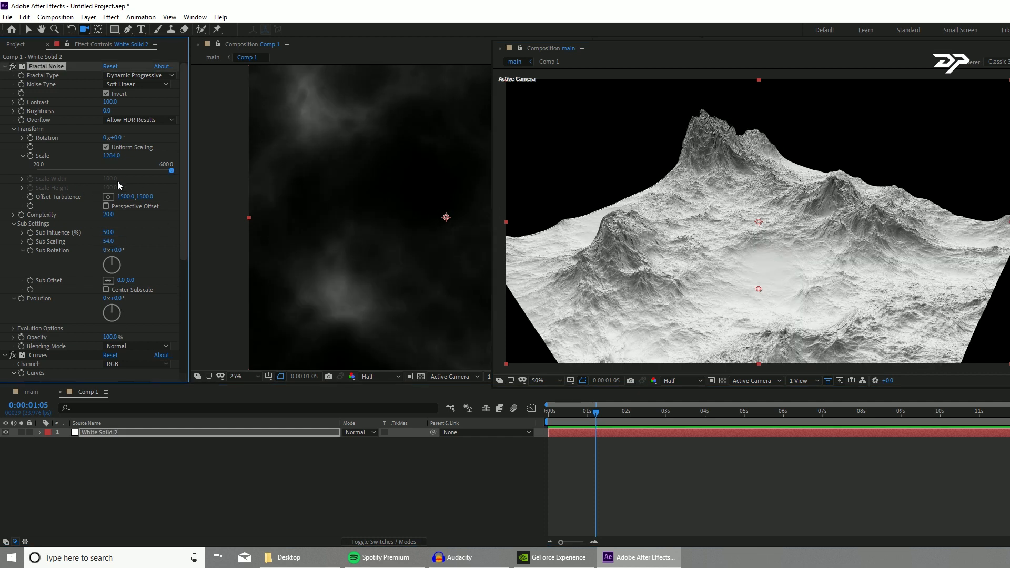
left_click_drag(622, 249, 662, 280)
Pre-compose the White Solid 2 layer as 001, moving all attributes into the new composition
left_click(157, 434)
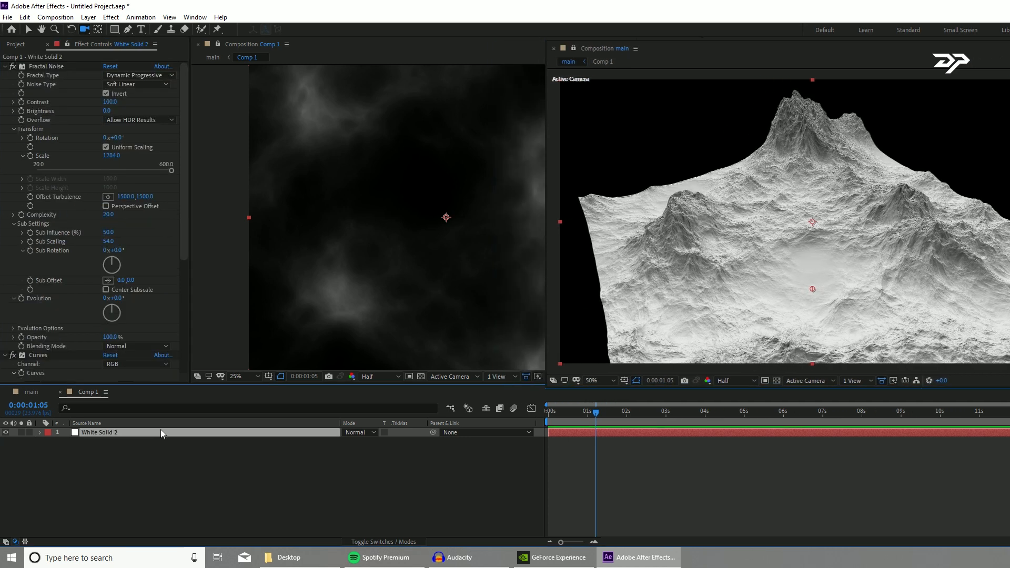
right_click(159, 429)
left_click(221, 384)
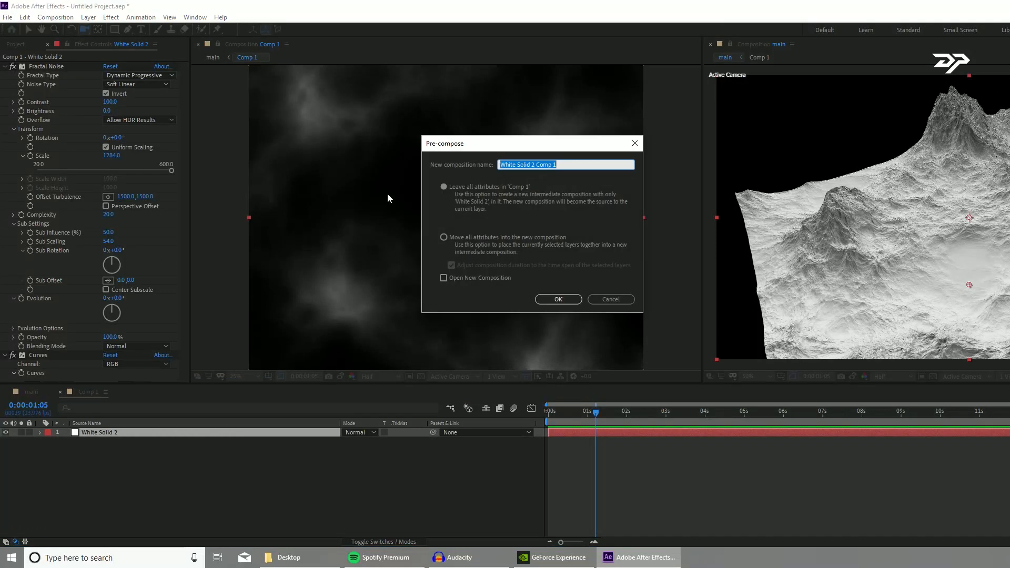
type("001")
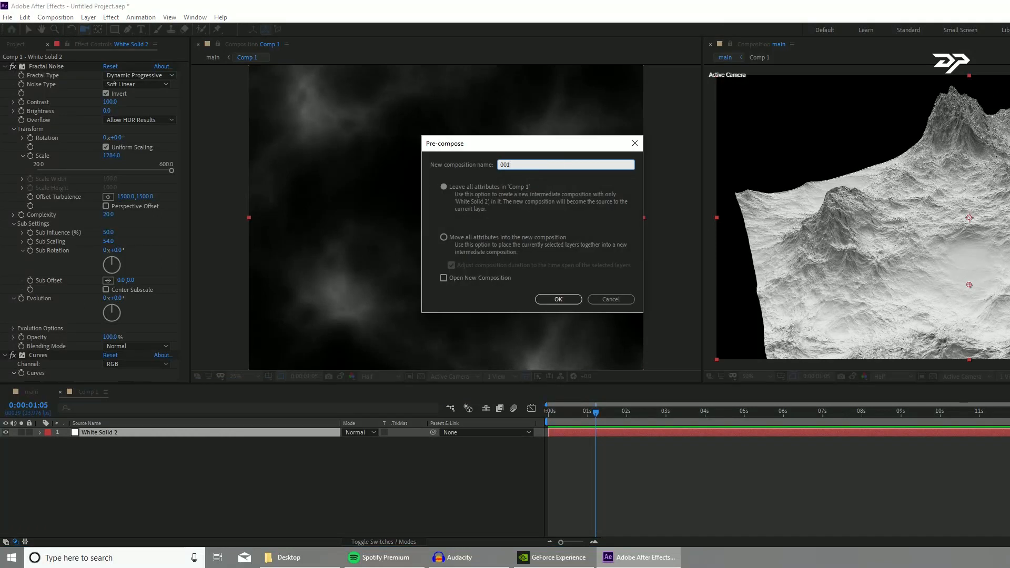
left_click(504, 238)
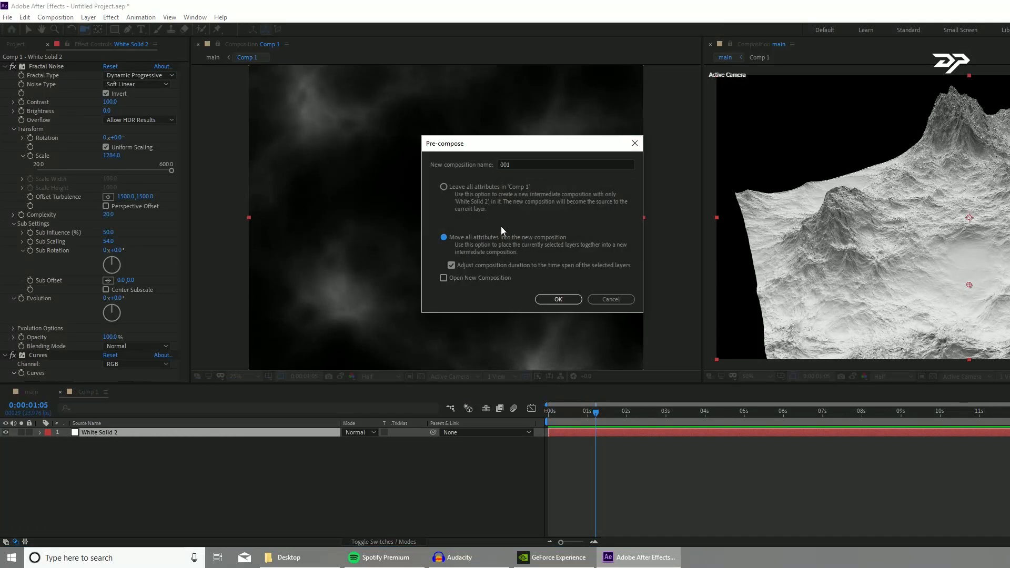
left_click(558, 300)
left_click(237, 473)
Duplicate the 001 layer in Comp 1 and add a 3000 x 3000 px white solid between the two copies
left_click(219, 431)
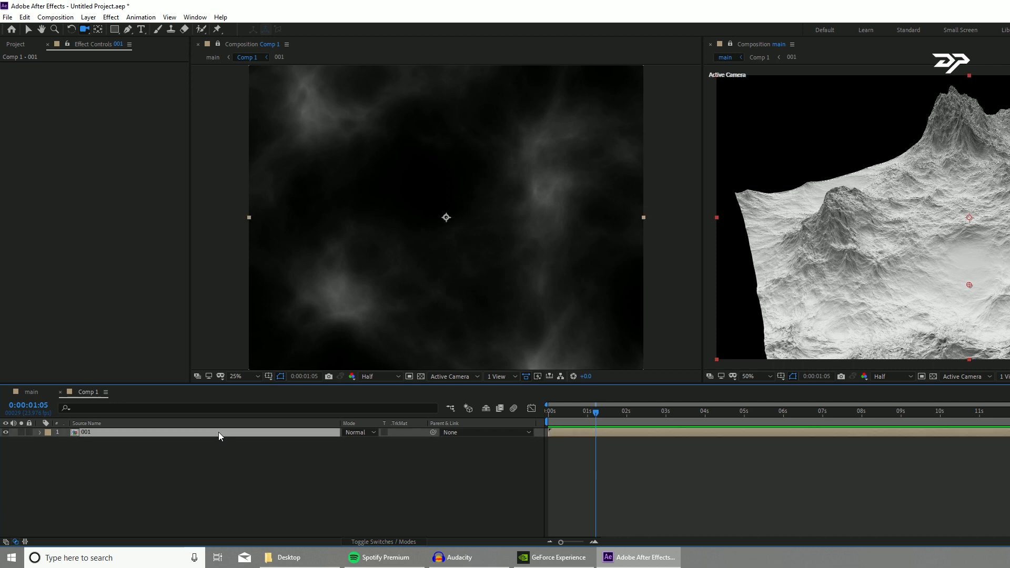
key("ctrl+d")
left_click(125, 442)
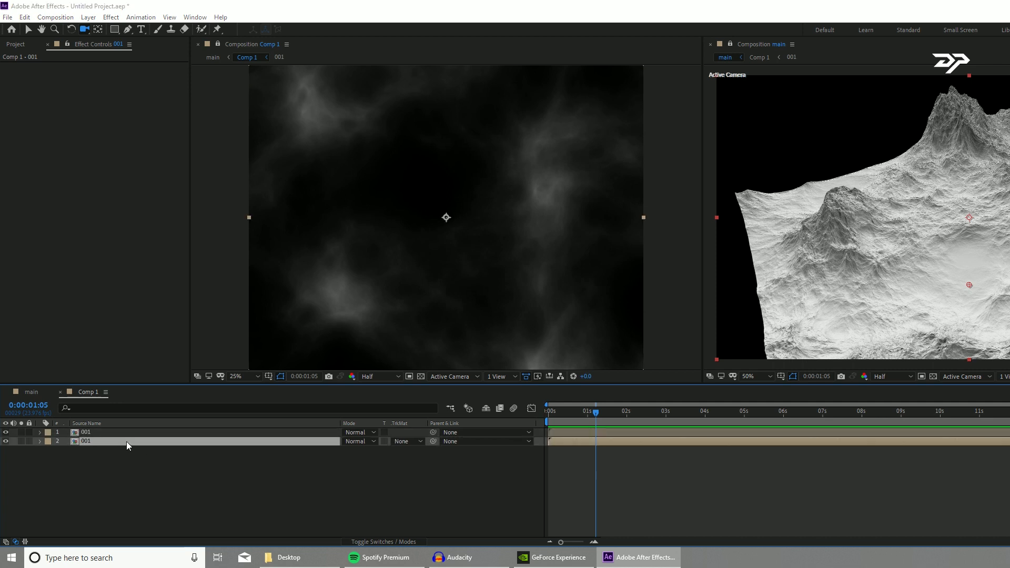
key("ctrl+y")
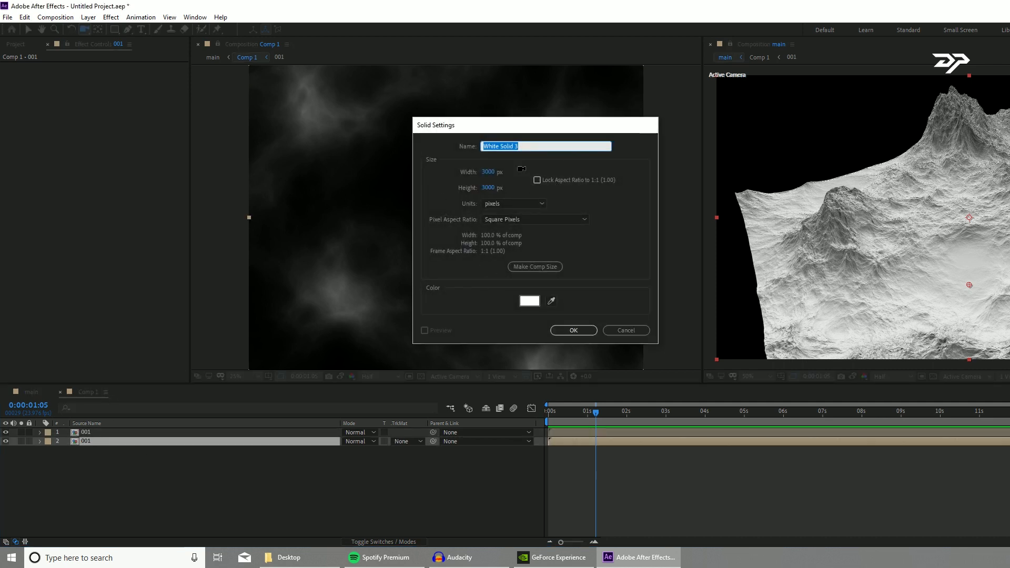
key("Return")
Apply Fractal Noise to the new white solid and set its track matte to Alpha Matte "001"
key("ctrl+space")
type("fract")
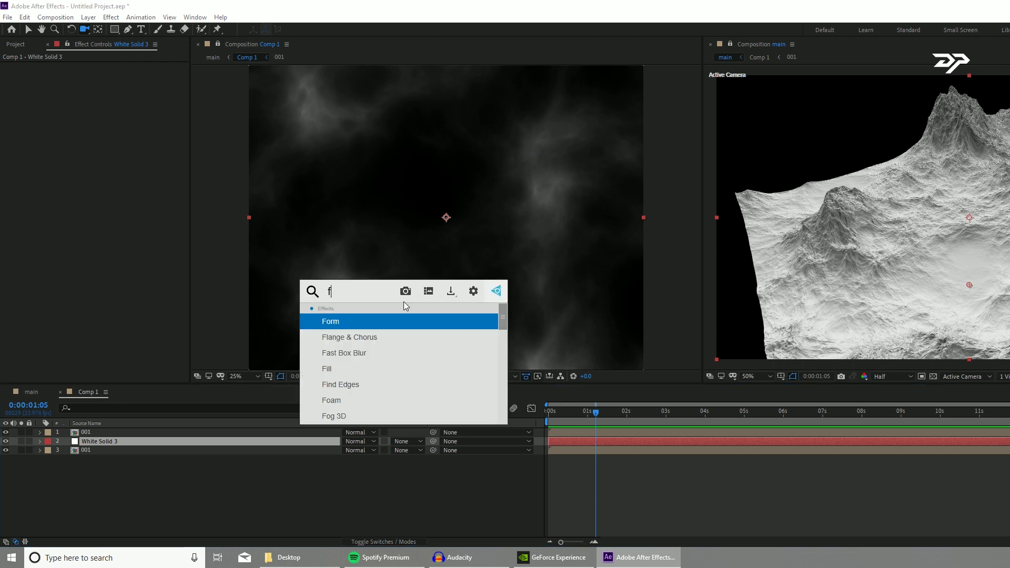
key("Down")
key("Return")
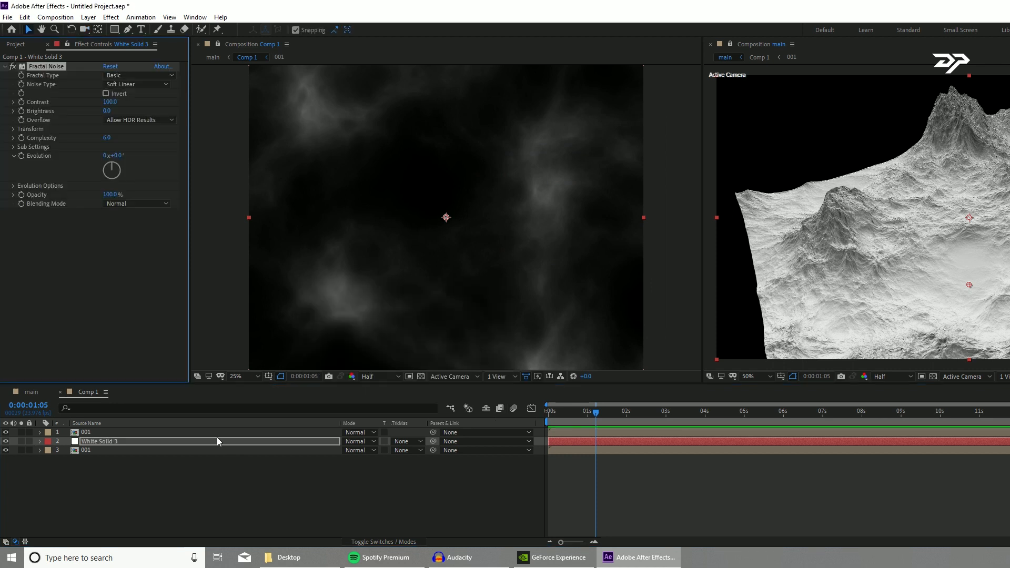
left_click(216, 440)
left_click(407, 440)
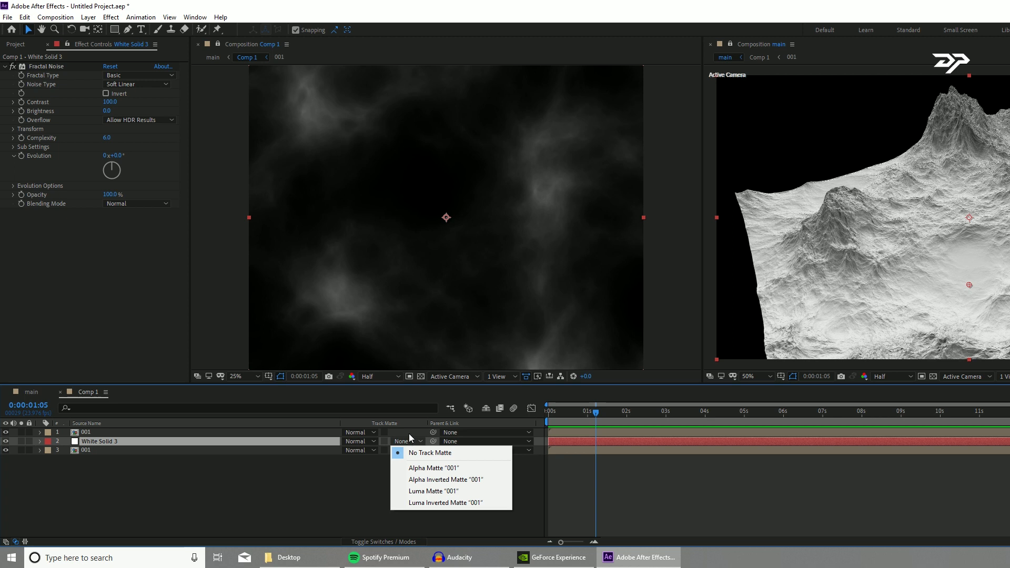
left_click(422, 471)
Apply Extract to the upper 001 matte layer and lower its White Point to 6
left_click(172, 432)
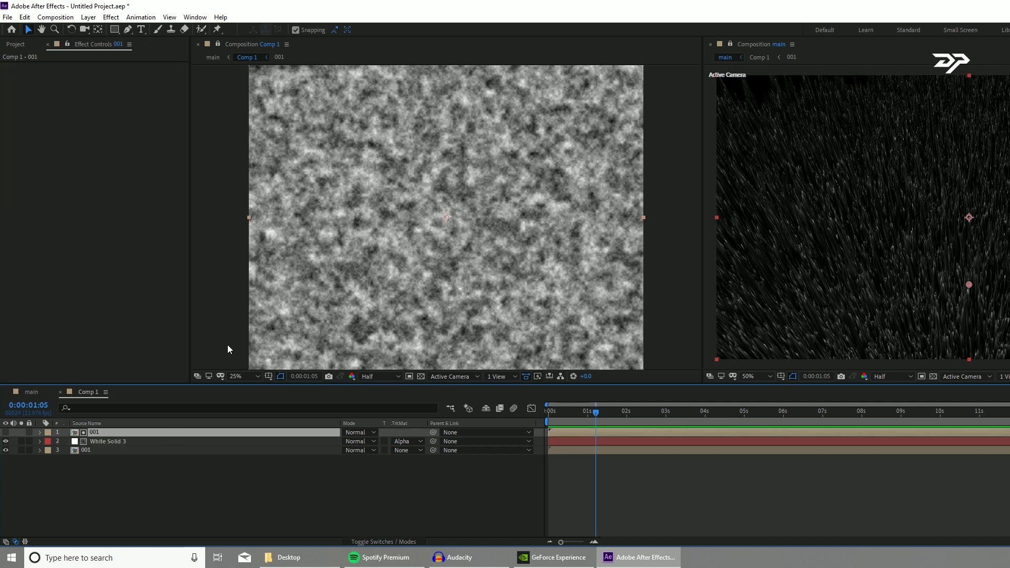
key("ctrl+space")
type("extra")
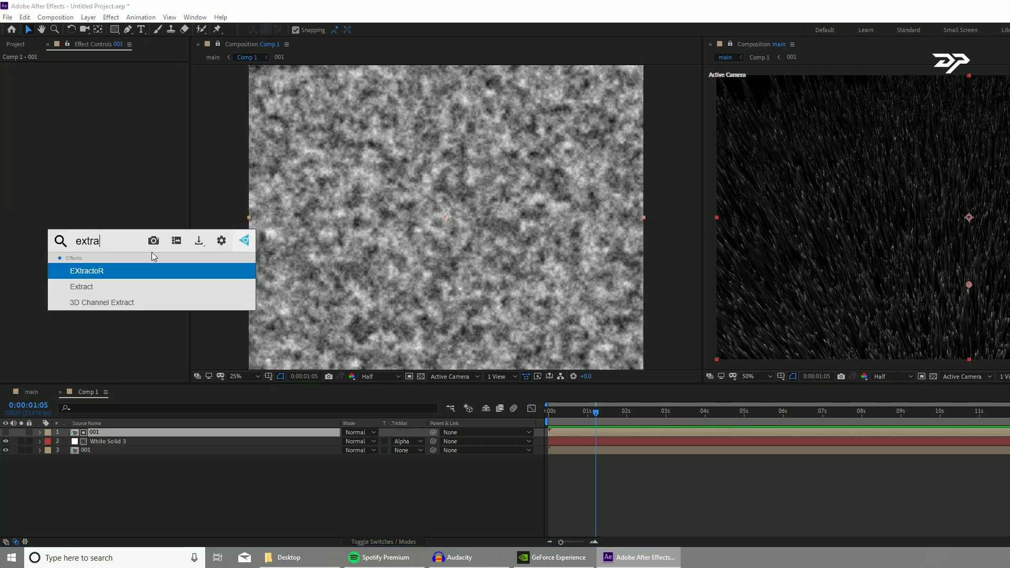
key("Down")
key("Return")
left_click_drag(159, 125, 30, 125)
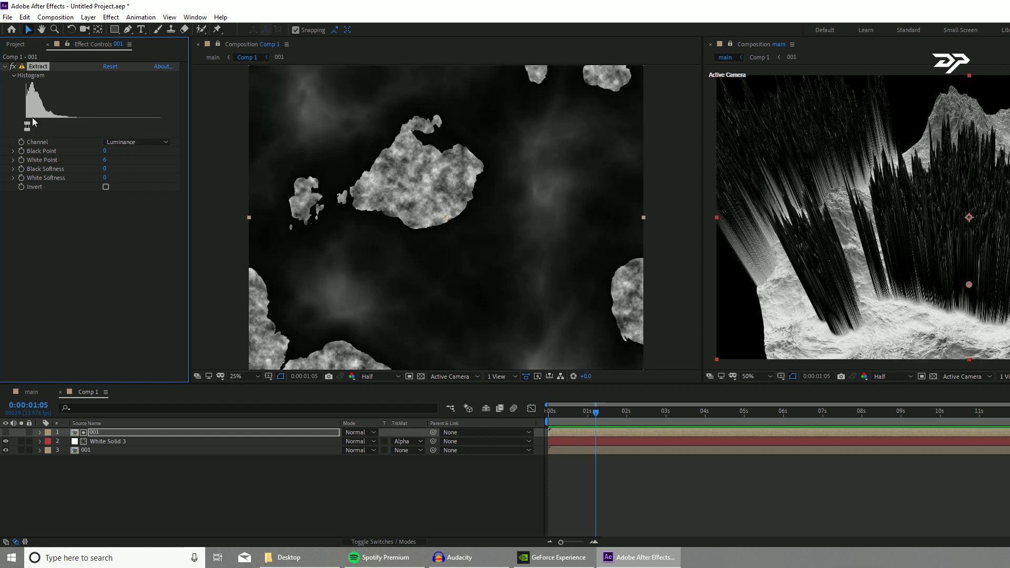
key("c")
left_click_drag(890, 251, 906, 233)
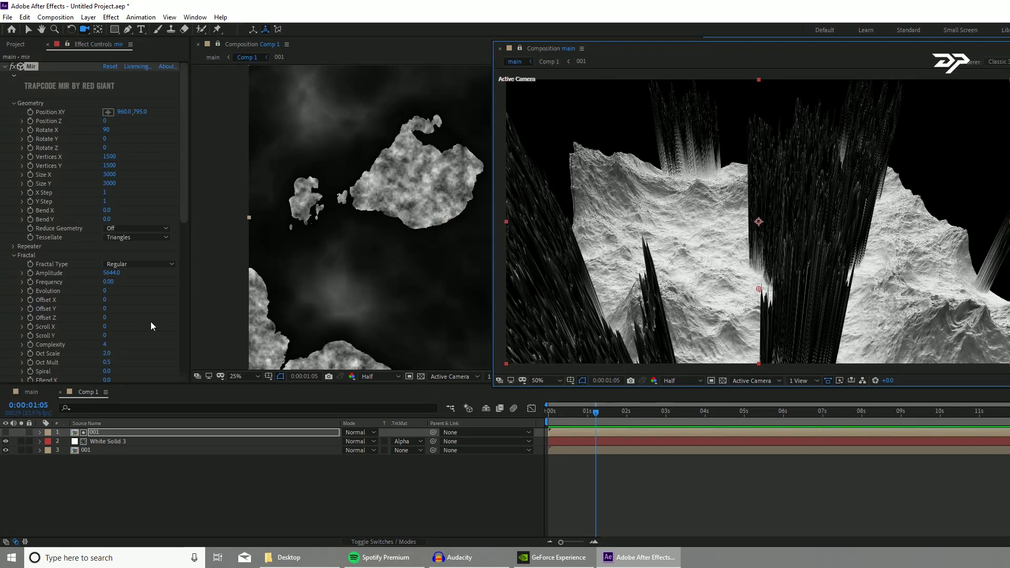
Set Extract's White Softness to 1 on the upper 001 layer
scroll(150, 232, "down", 10)
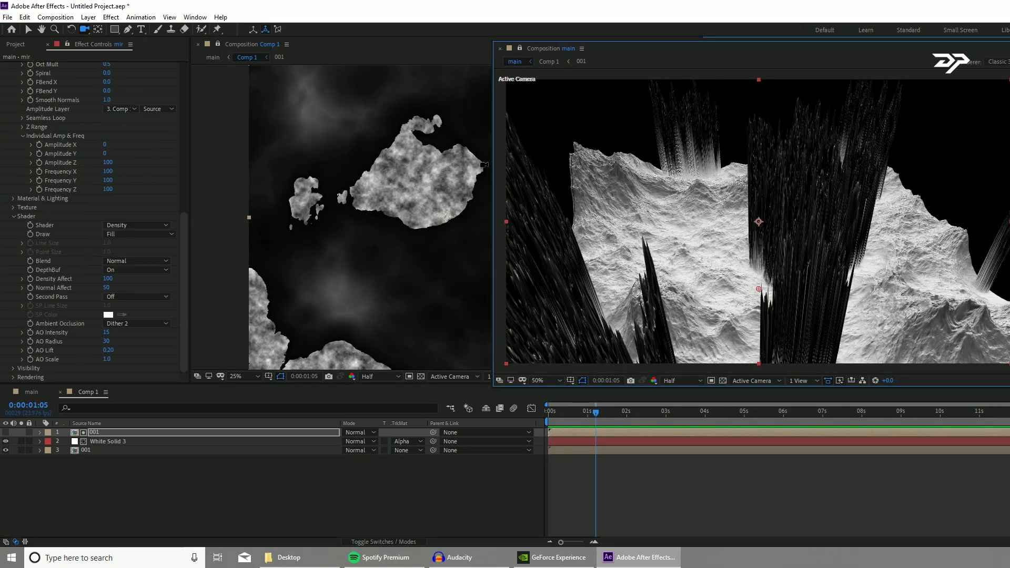
scroll(98, 255, "up", 10)
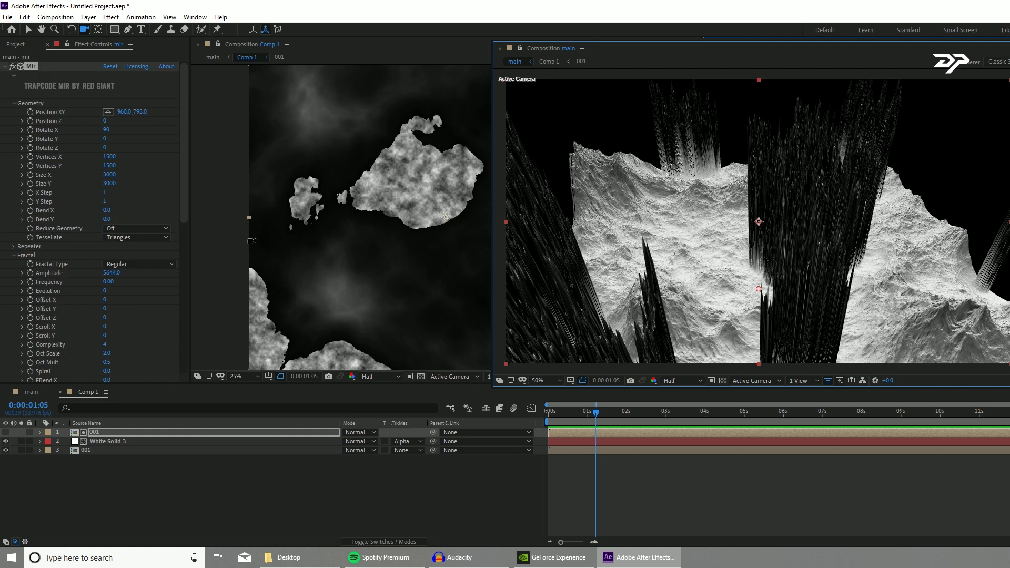
left_click(125, 432)
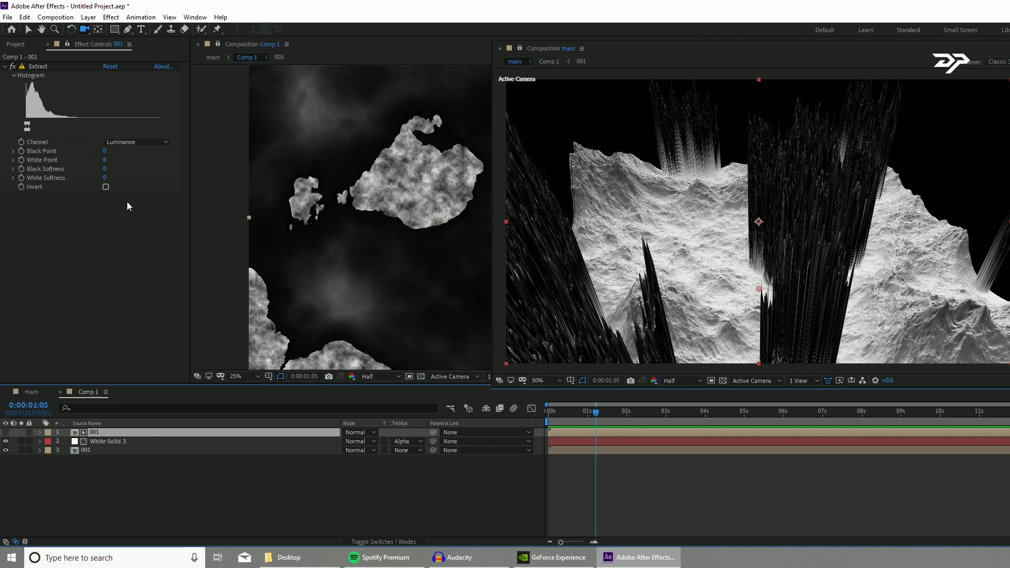
left_click(106, 177)
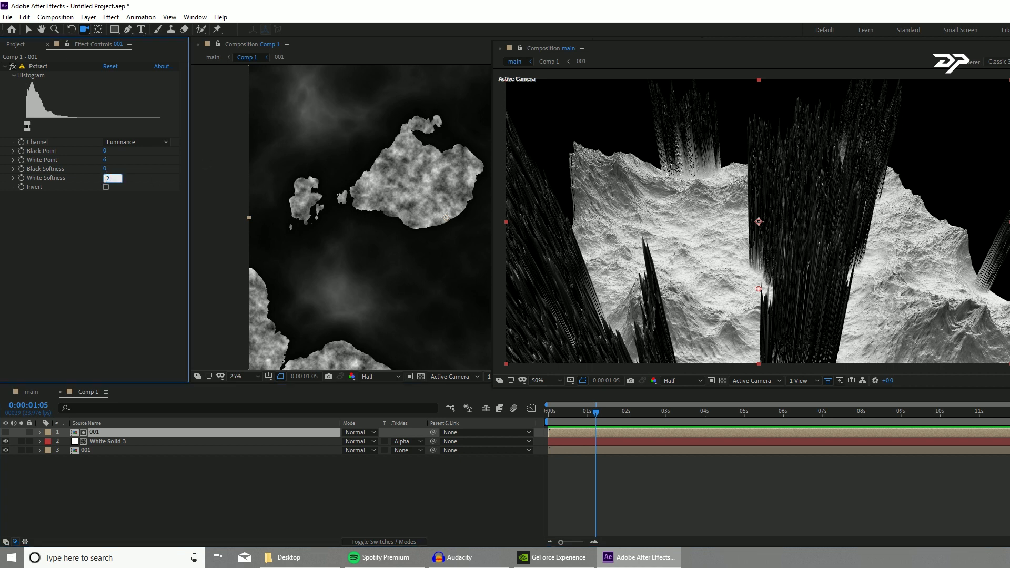
key("Return")
left_click(106, 177)
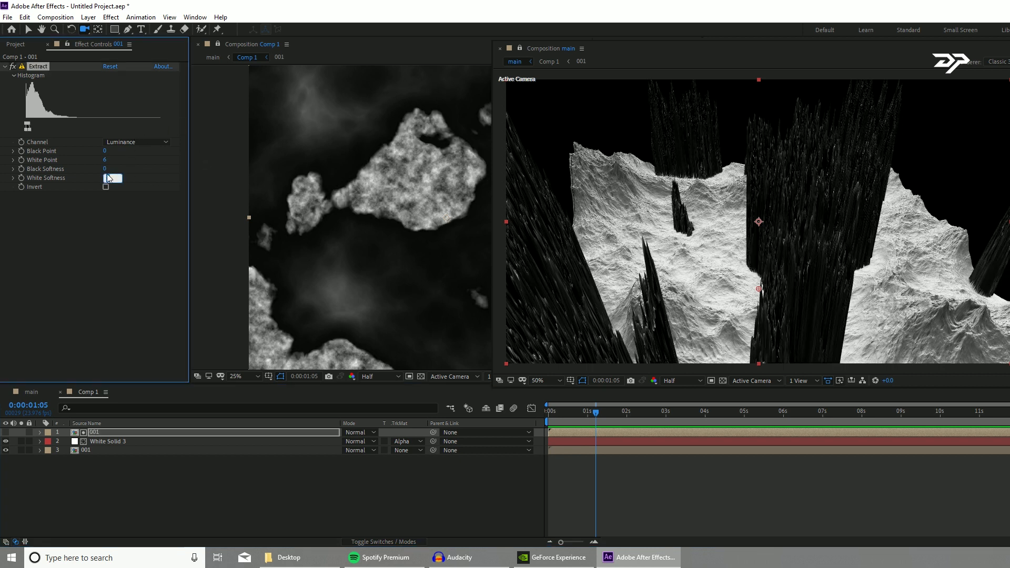
key("Return")
Rename the White Solid 3 layer as Water
left_click(116, 438)
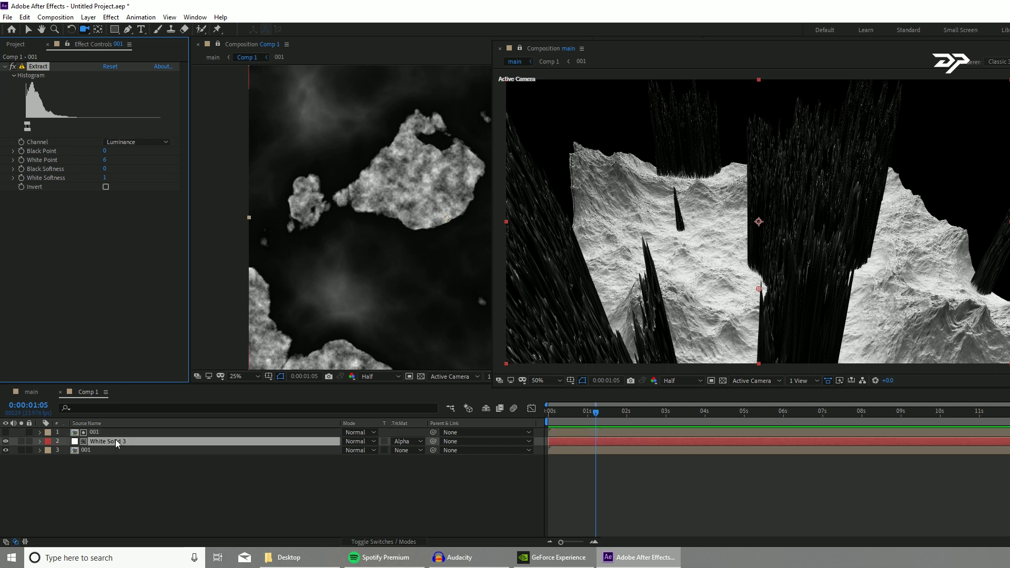
key("Return")
type("ater")
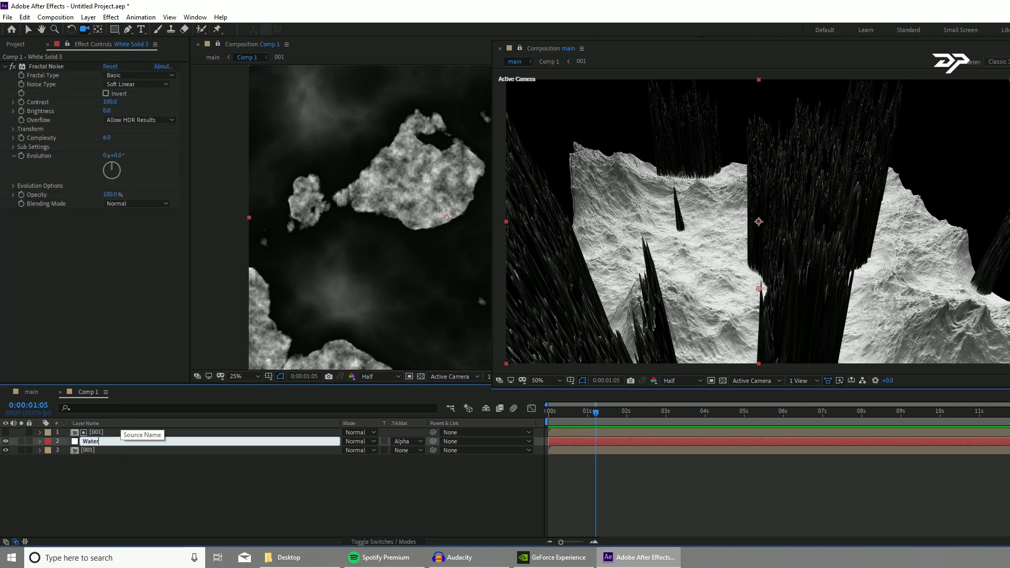
key("Return")
Apply Curves to the Water layer and pull the white end of the RGB curve down almost to black
key("ctrl+space")
type("urve")
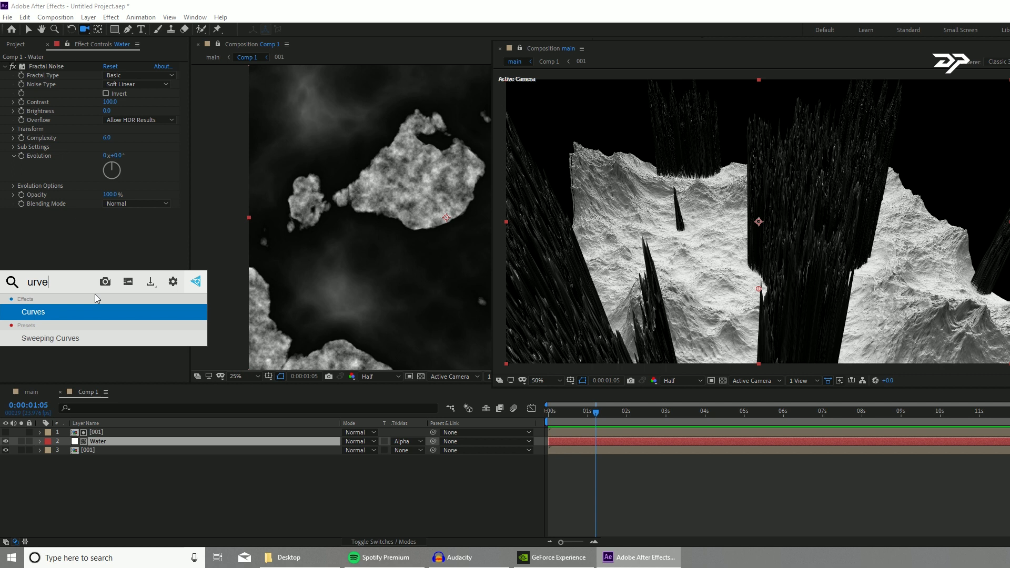
key("Return")
left_click_drag(150, 219, 191, 339)
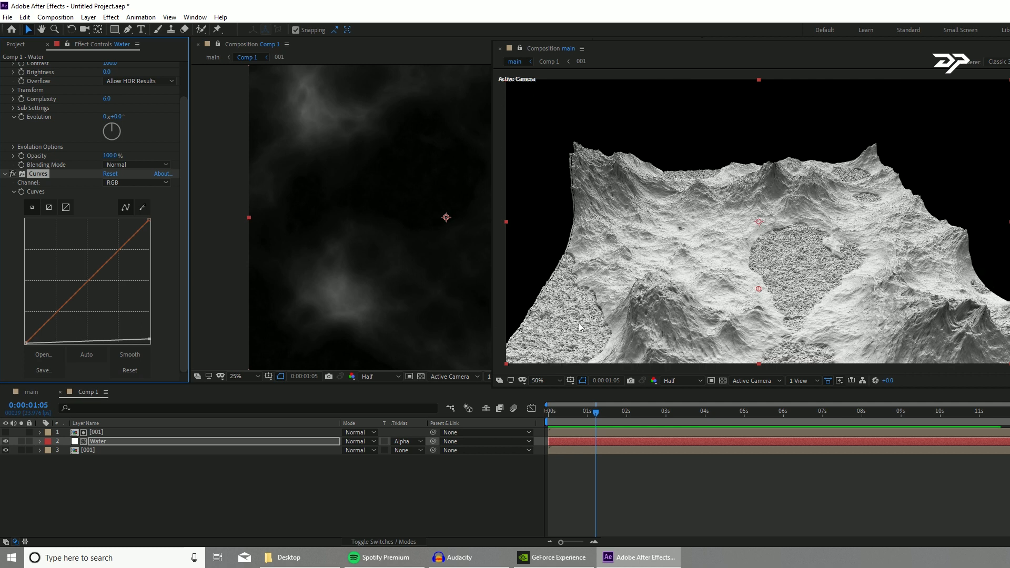
key("c")
left_click_drag(628, 286, 698, 304)
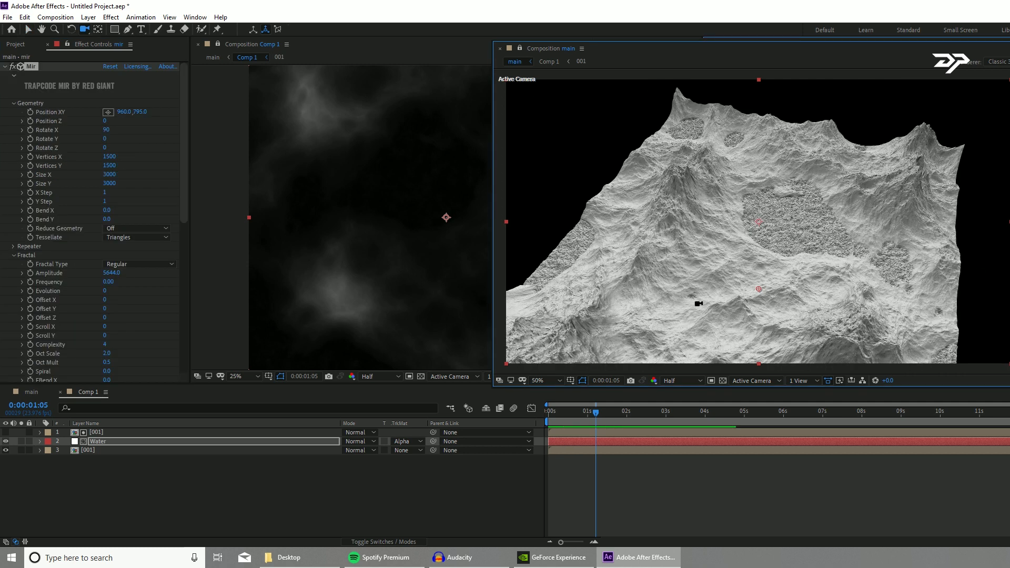
left_click_drag(746, 267, 693, 230)
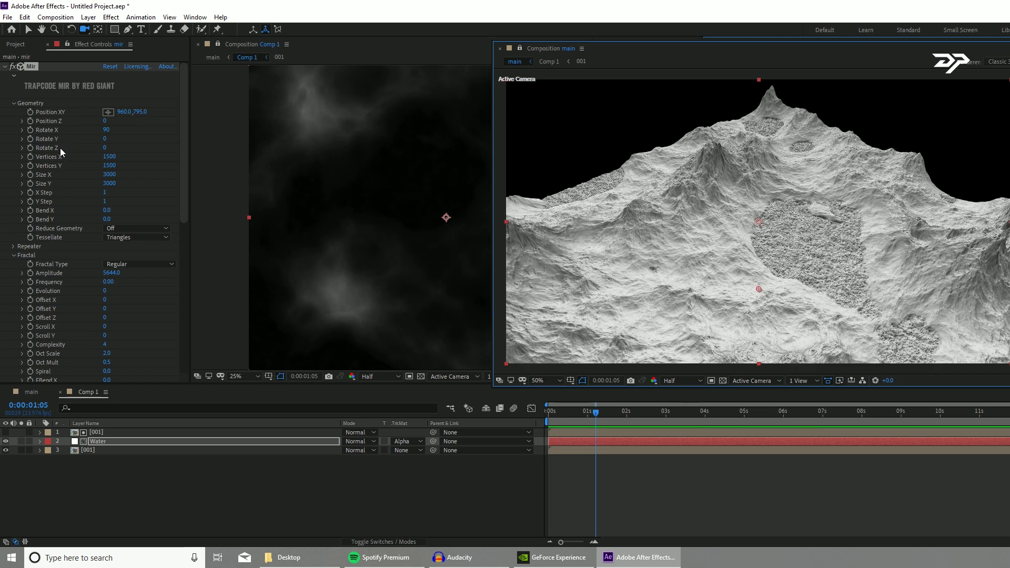
Set the Water layer's Fractal Noise type to Dynamic Progressive and invert the noise
left_click(112, 440)
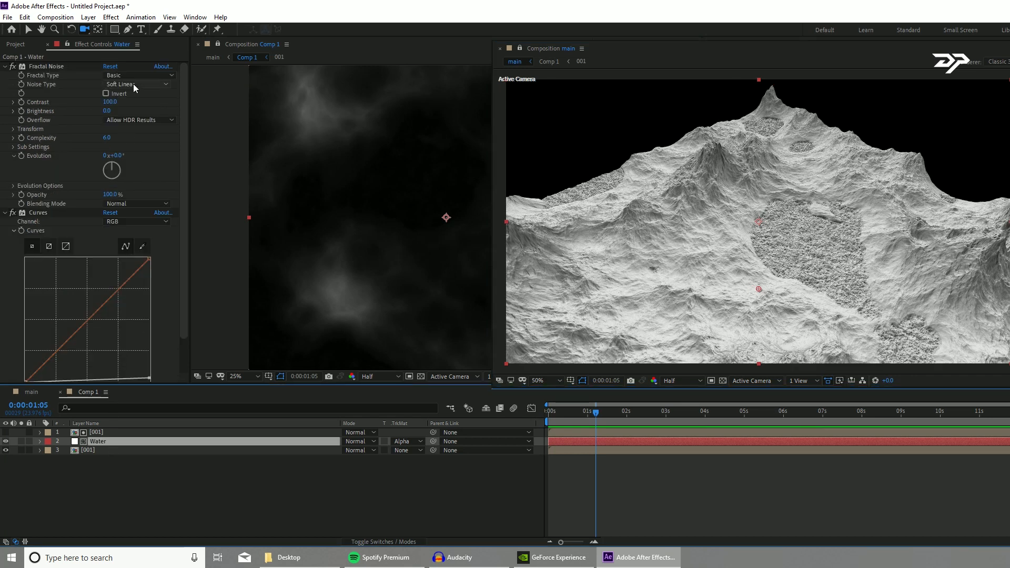
left_click(138, 75)
left_click(170, 152)
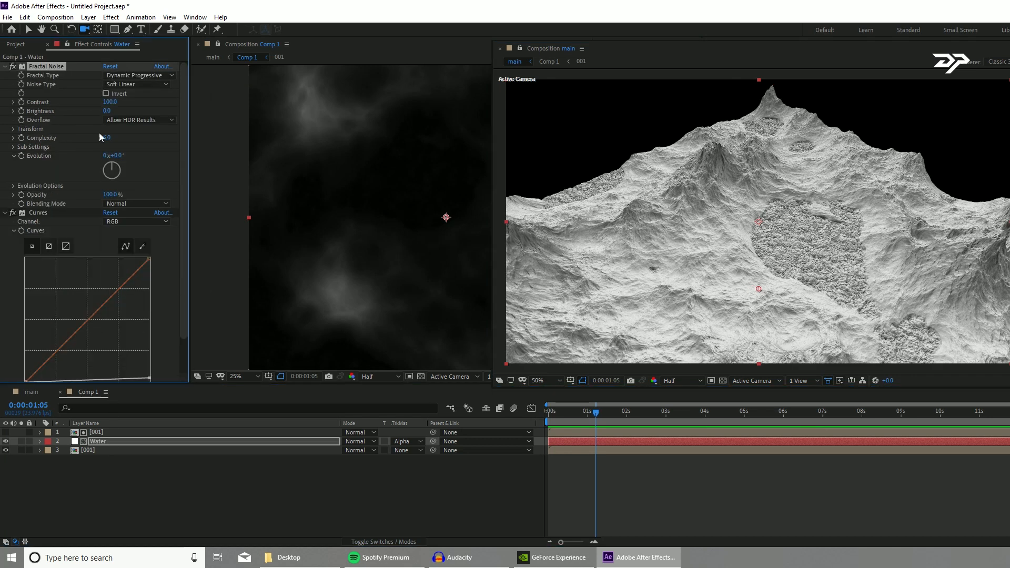
left_click(106, 93)
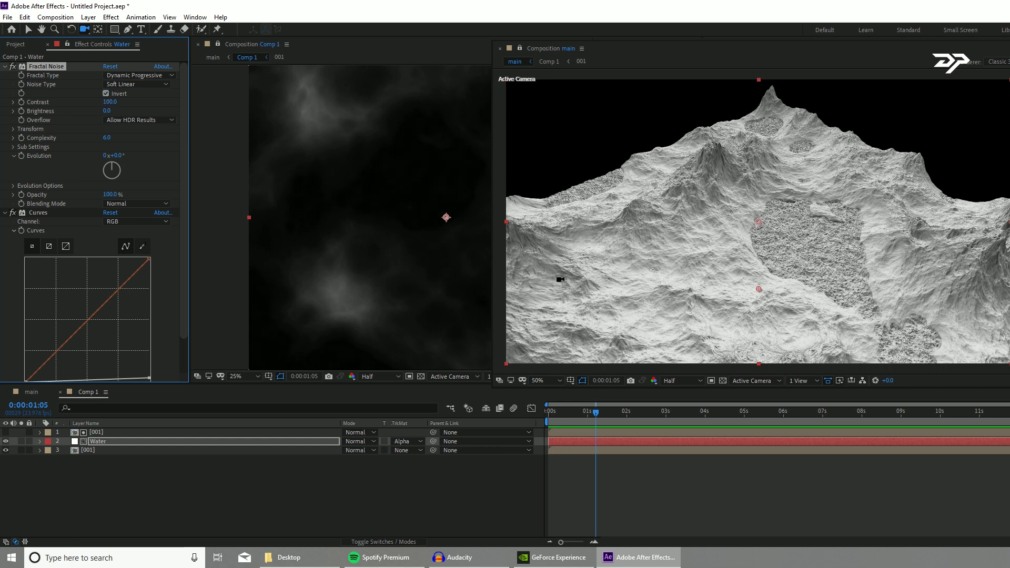
Set the Water layer's Fractal Noise contrast to 5 and inspect the lake surface up close
left_click(109, 102)
type("5")
key("Return")
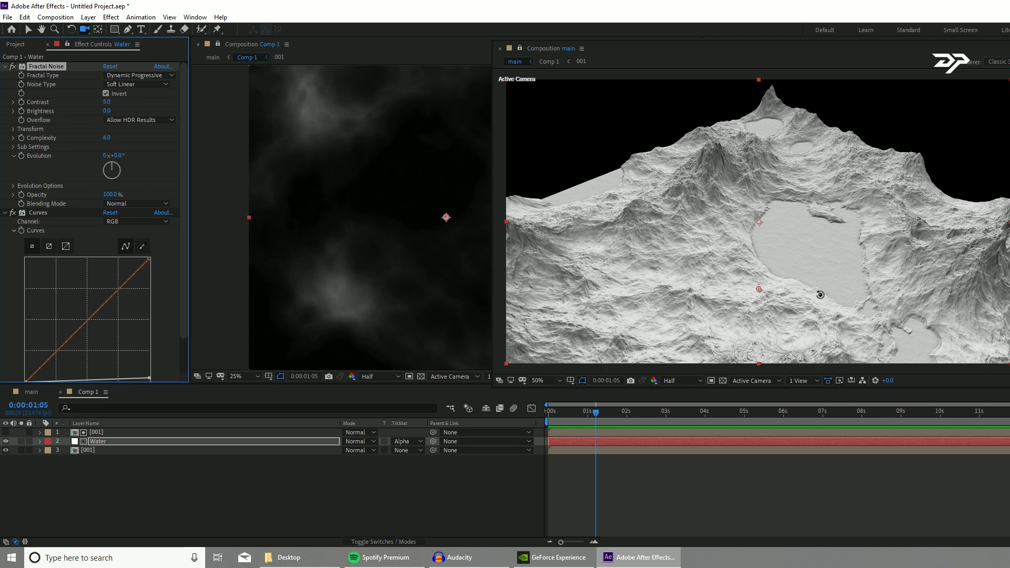
left_click_drag(820, 295, 724, 251)
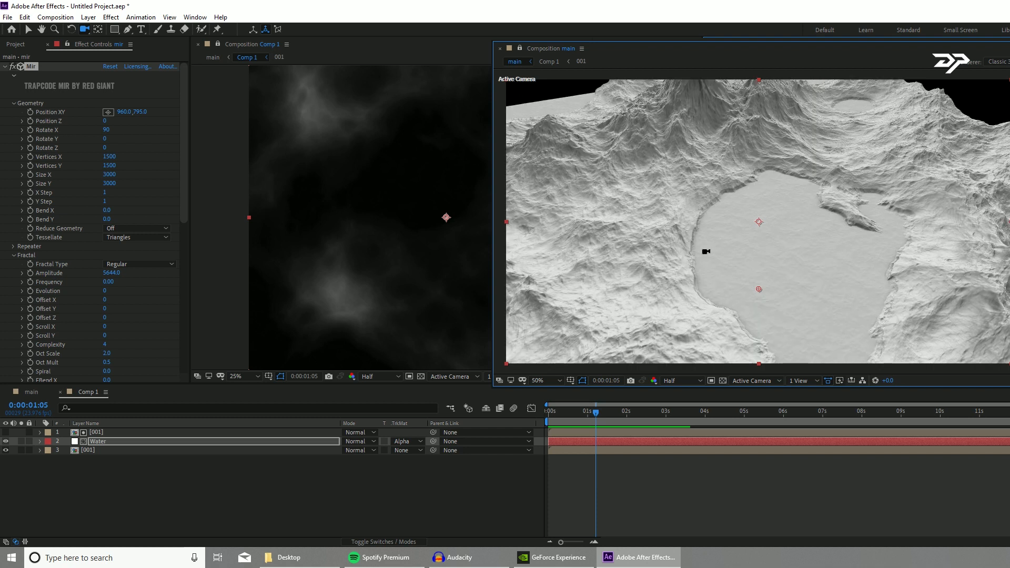
Set the Water layer's Fractal Noise scale to 14 and orbit the terrain to check the ripples
left_click(114, 441)
scroll(106, 225, "up", 5)
left_click(14, 129)
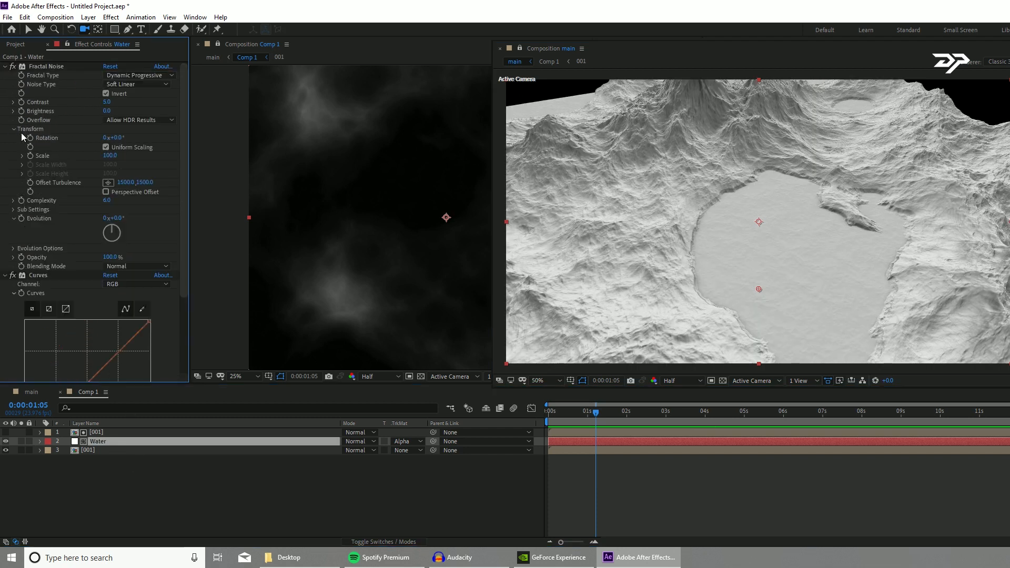
left_click(22, 156)
mouse_move(108, 156)
left_mouse_down()
mouse_move(92, 156)
mouse_move(105, 156)
left_mouse_up()
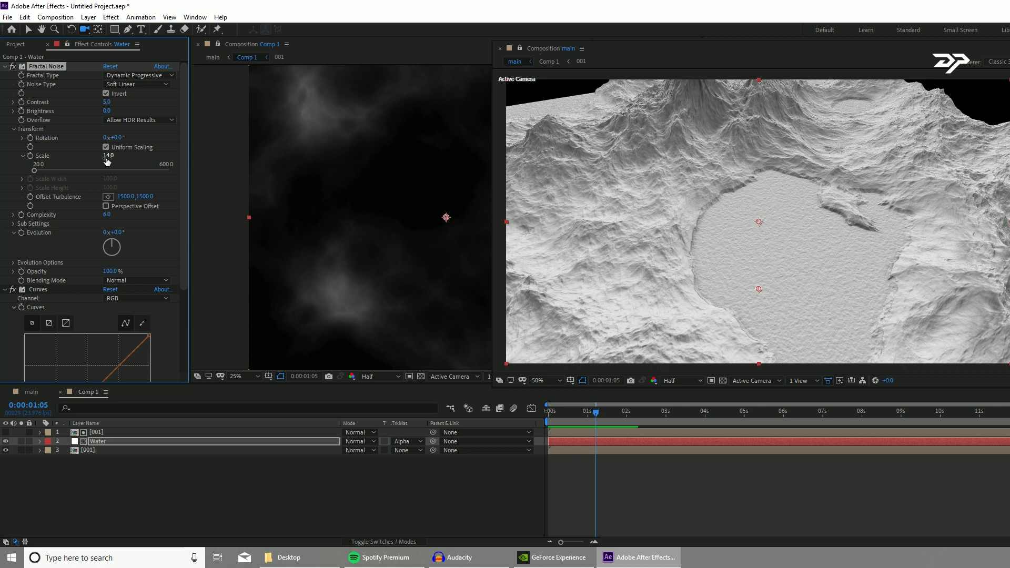
left_click_drag(686, 231, 721, 241)
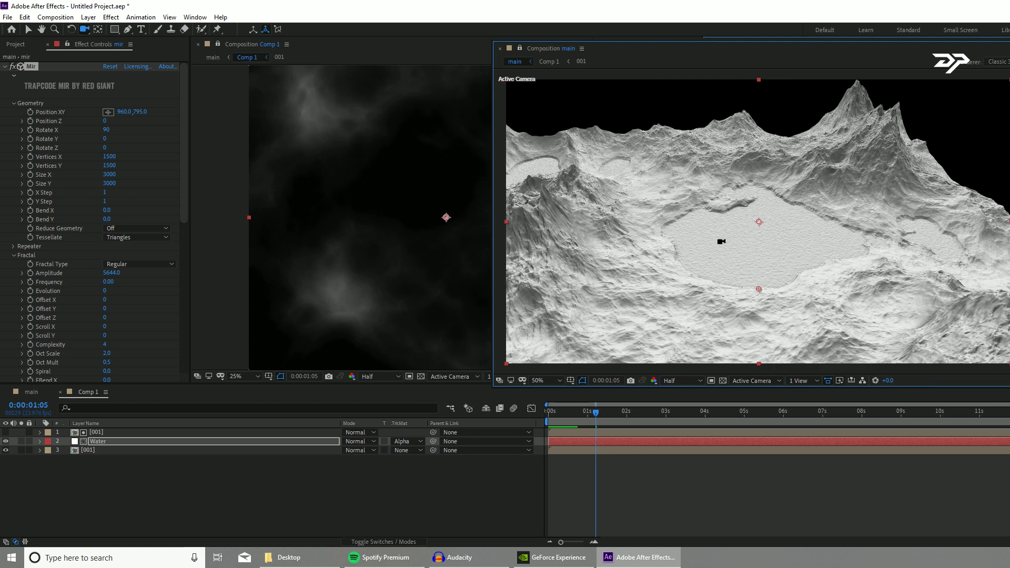
Pre-compose all three layers of Comp 1 into a composition named 002 and duplicate the resulting layer
left_click_drag(126, 478, 108, 400)
right_click(190, 448)
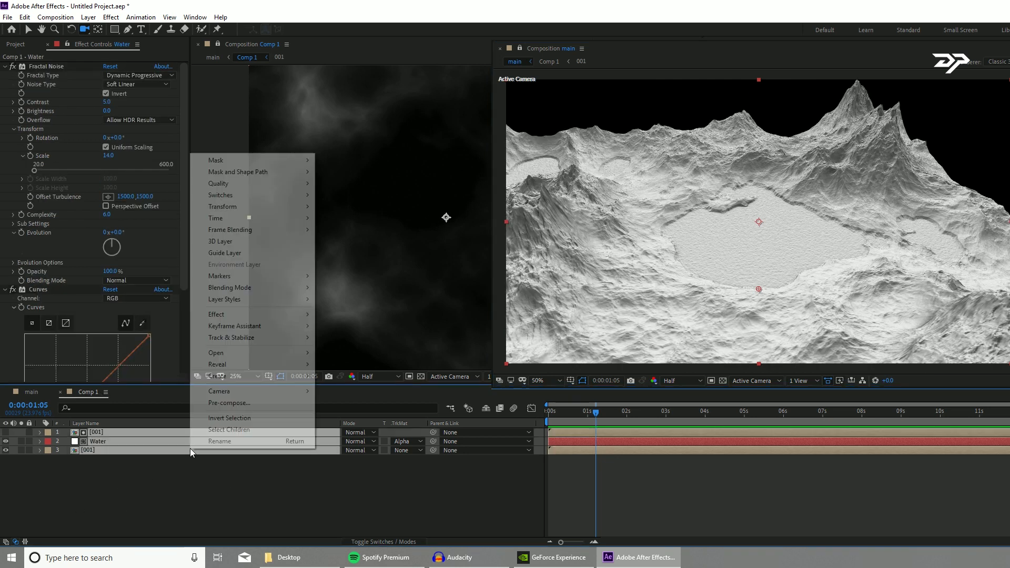
left_click(257, 403)
type("002")
key("Return")
key("ctrl+d")
Add a white 3000 x 3000 px solid between the two 002 layers
left_click(174, 442)
key("ctrl+y")
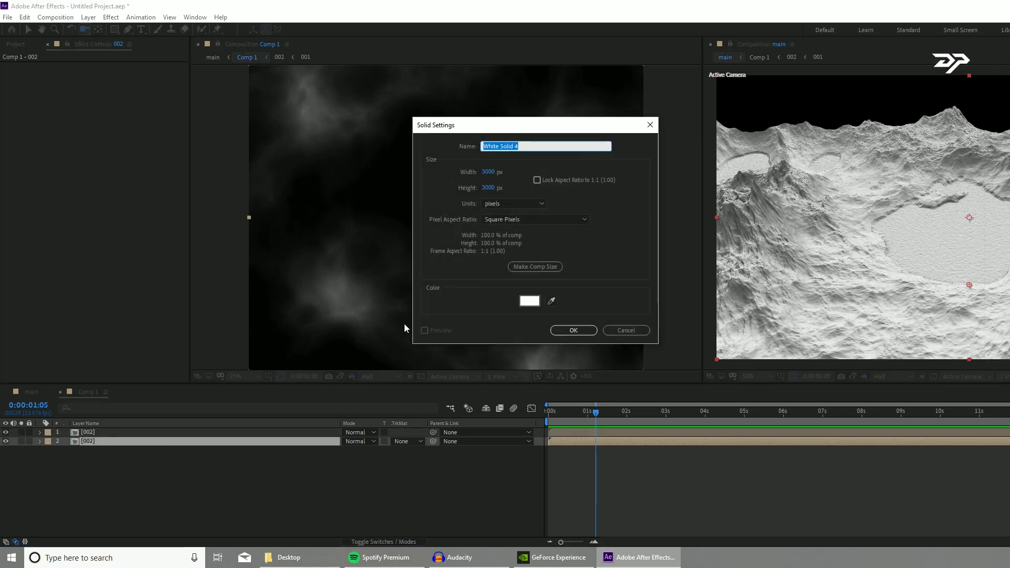
key("Return")
Apply Fractal Noise to the new white solid and set its track matte to Alpha, using the upper 002 layer
key("ctrl+space")
type("rac")
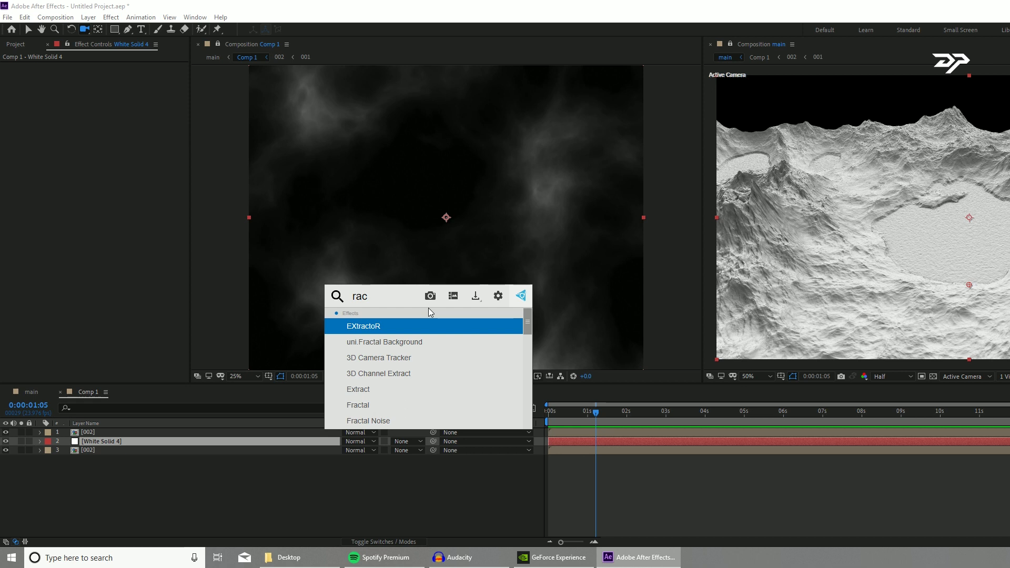
key("BackSpace")
key("BackSpace")
key("BackSpace")
type("frac")
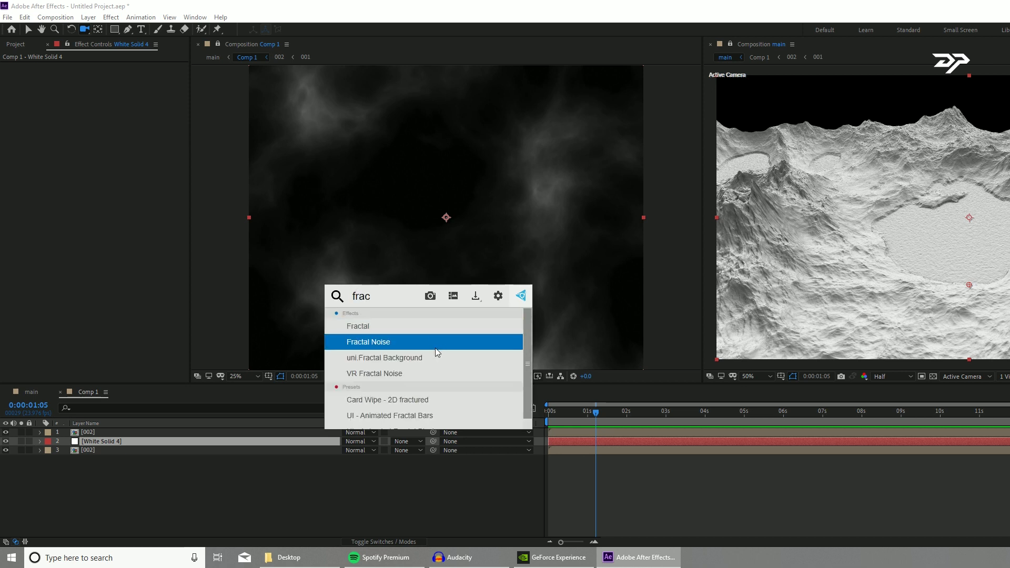
left_click(435, 342)
left_click(412, 441)
left_click(450, 468)
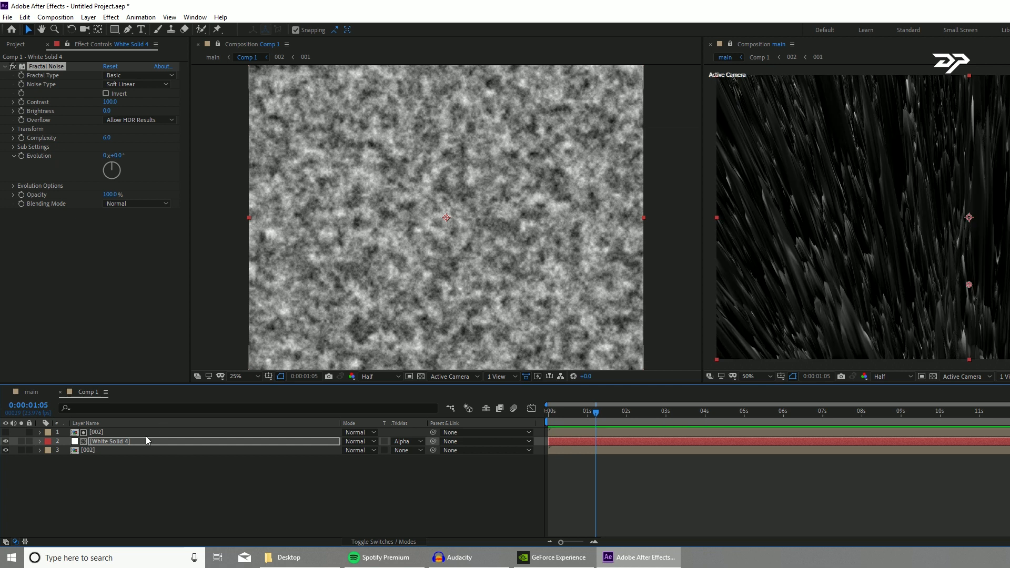
Apply Extract to the upper 002 layer and set its black point to 11 and white point to 23
left_click(147, 432)
key("ctrl+space")
type("extra")
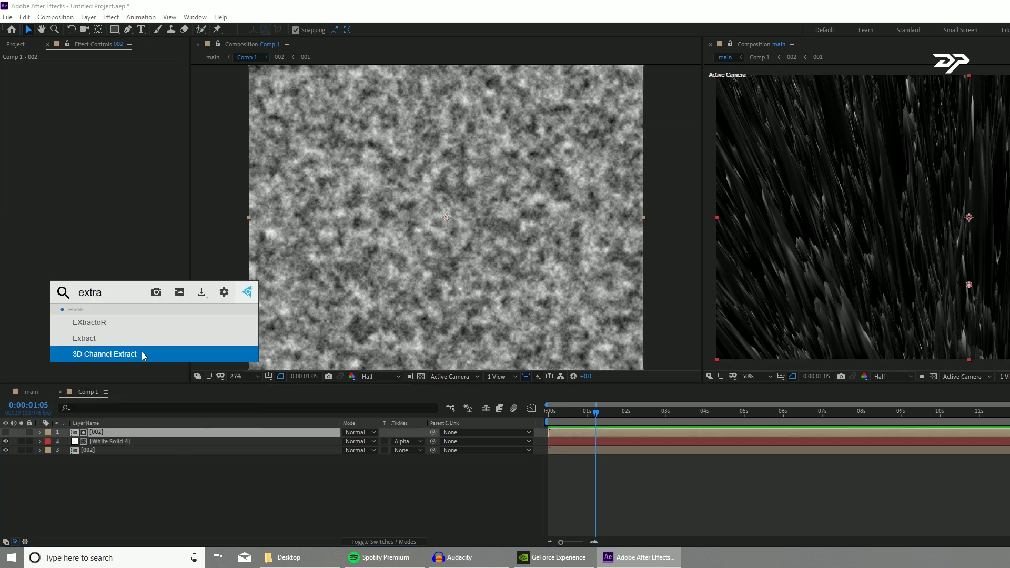
left_click(134, 338)
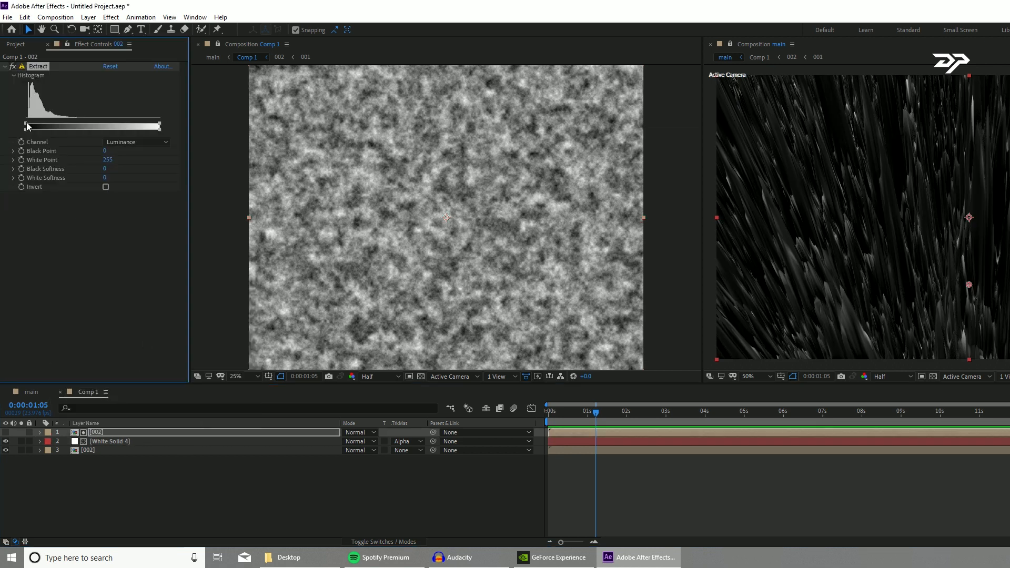
left_click_drag(25, 123, 34, 124)
left_click_drag(159, 125, 49, 127)
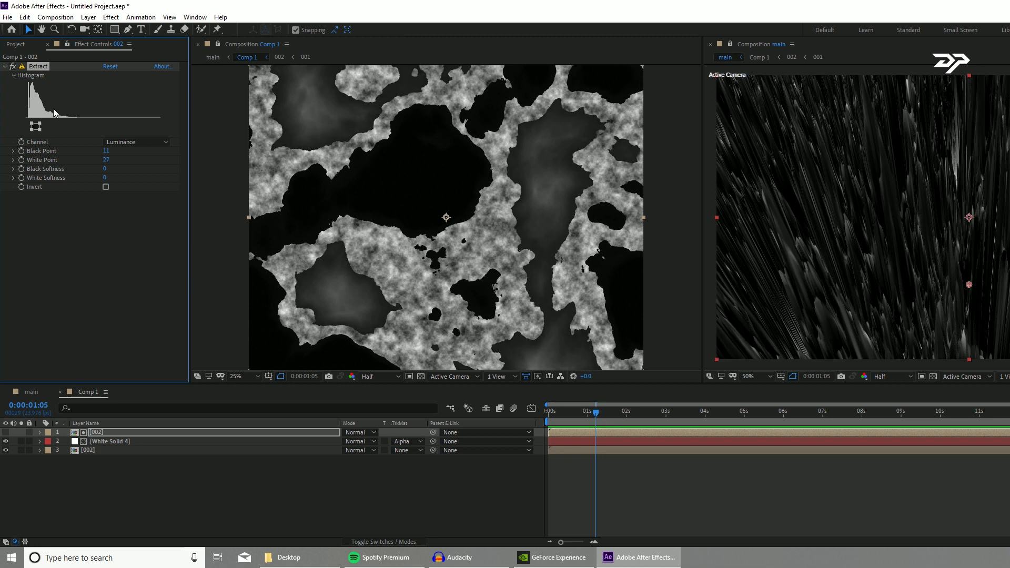
left_click_drag(38, 128, 40, 127)
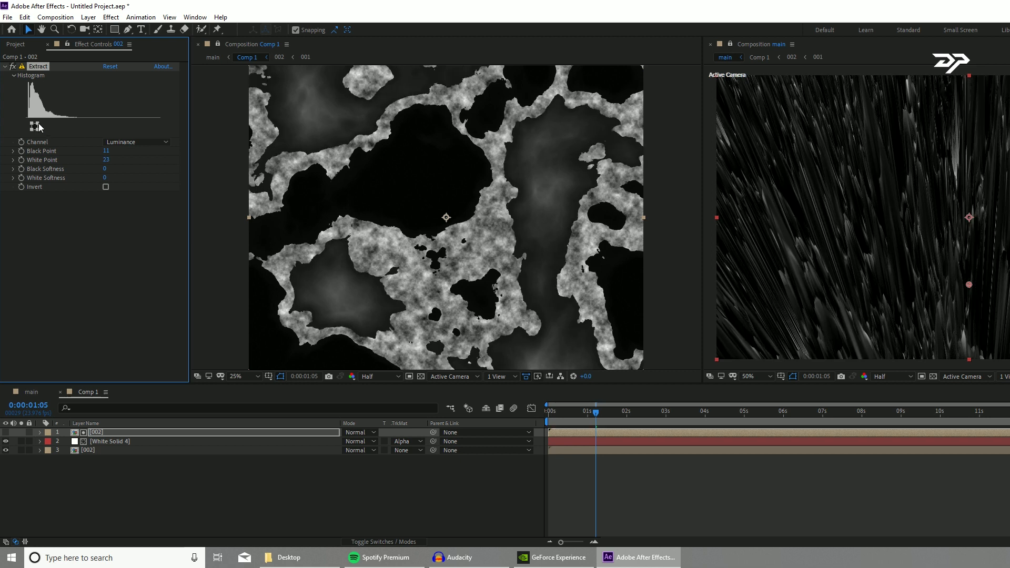
Rename the white solid with the Fractal Noise to Vegetation
left_click(114, 443)
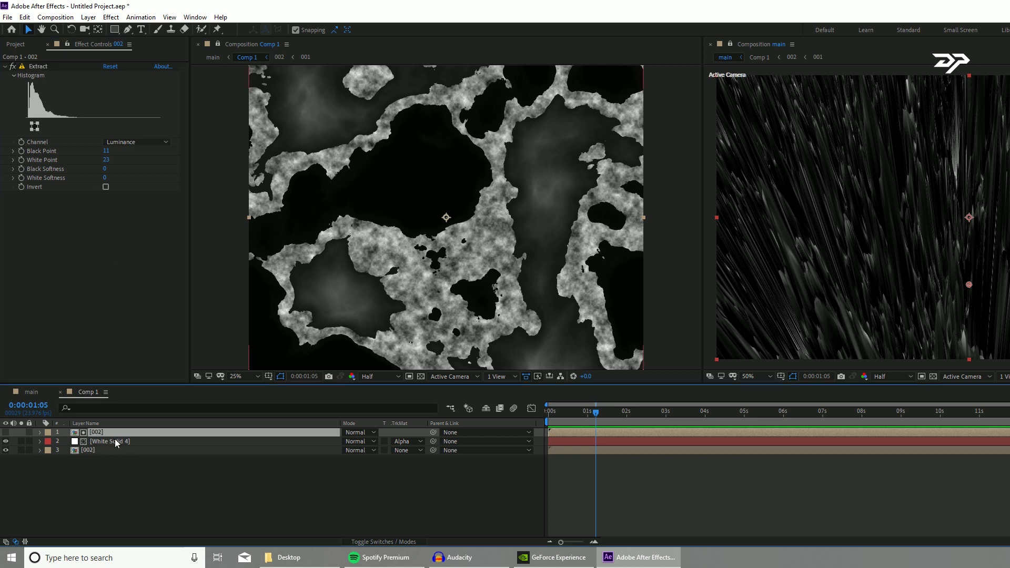
key("Return")
type("Vegetation")
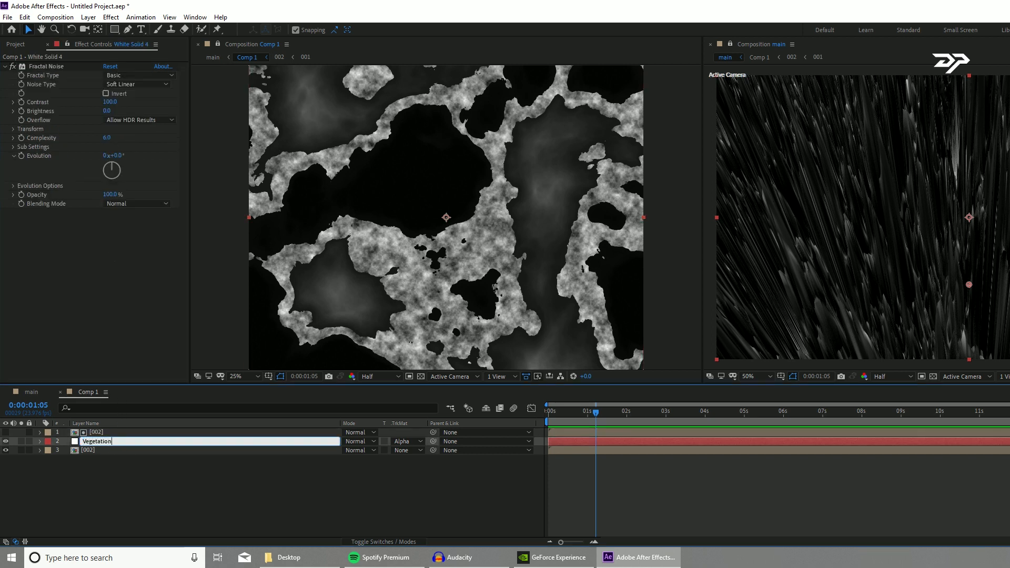
key("Return")
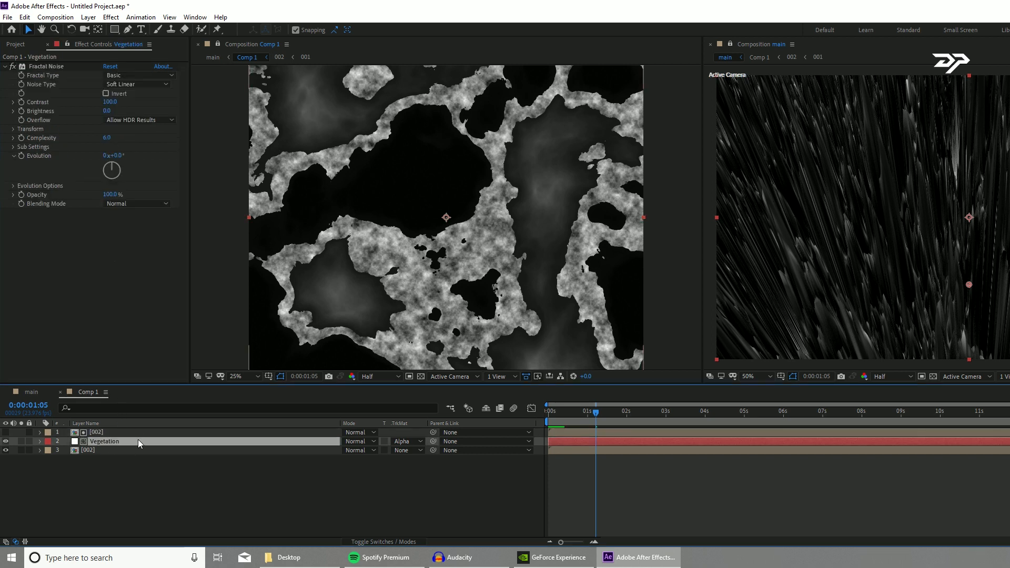
left_click(143, 434)
left_click(145, 440)
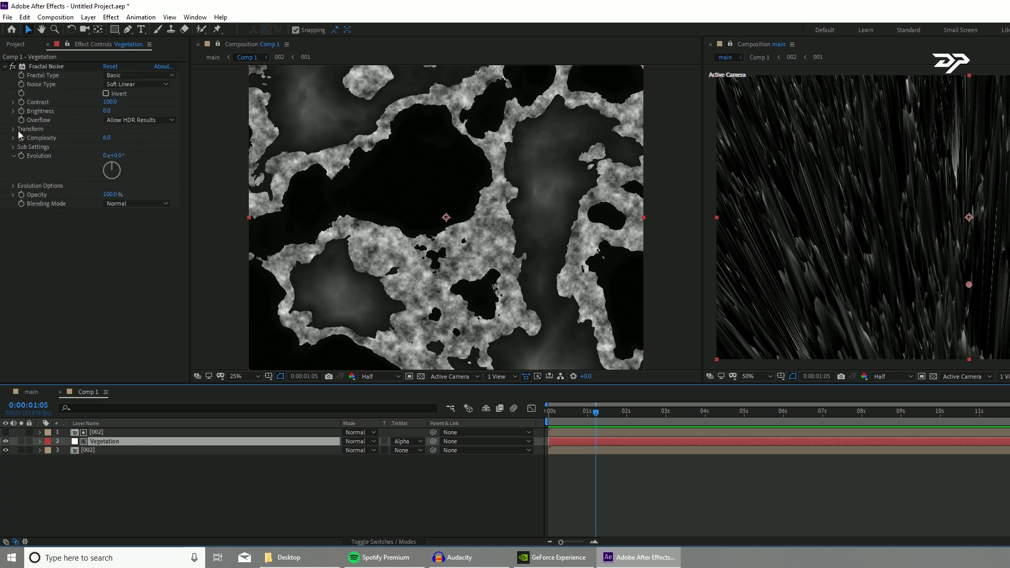
Set the Vegetation layer's Fractal Noise contrast to 5
left_click(14, 129)
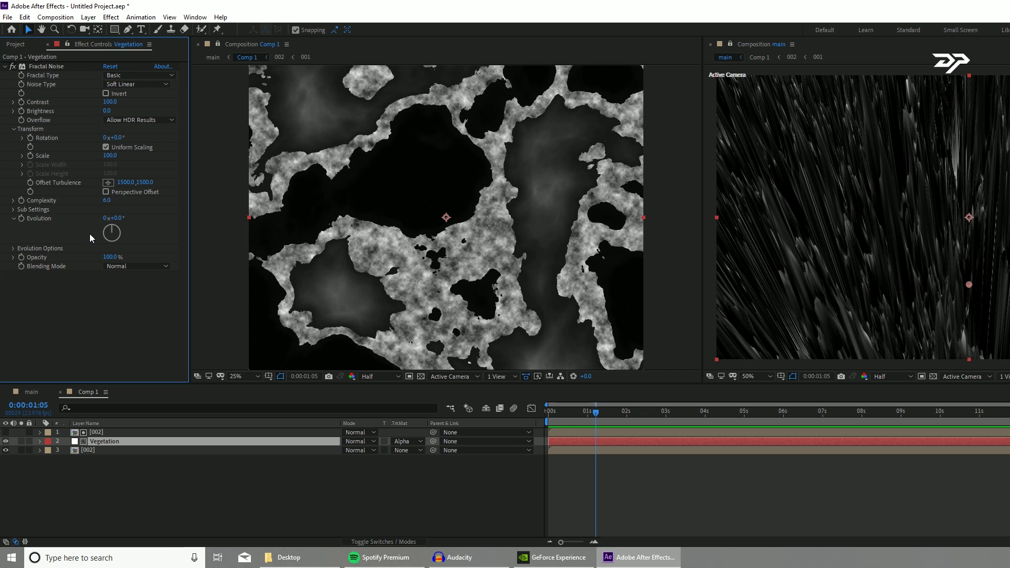
left_click(108, 102)
type("5")
key("Return")
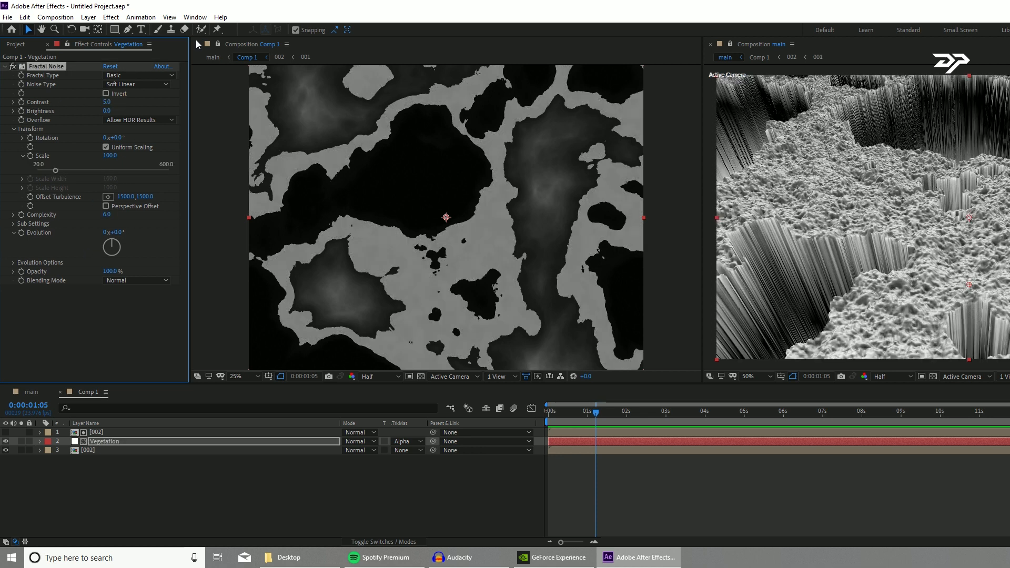
Apply Curves to the Vegetation layer and pull the white end of the RGB curve down to roughly one sixth of its height
key("ctrl+space")
type("cu")
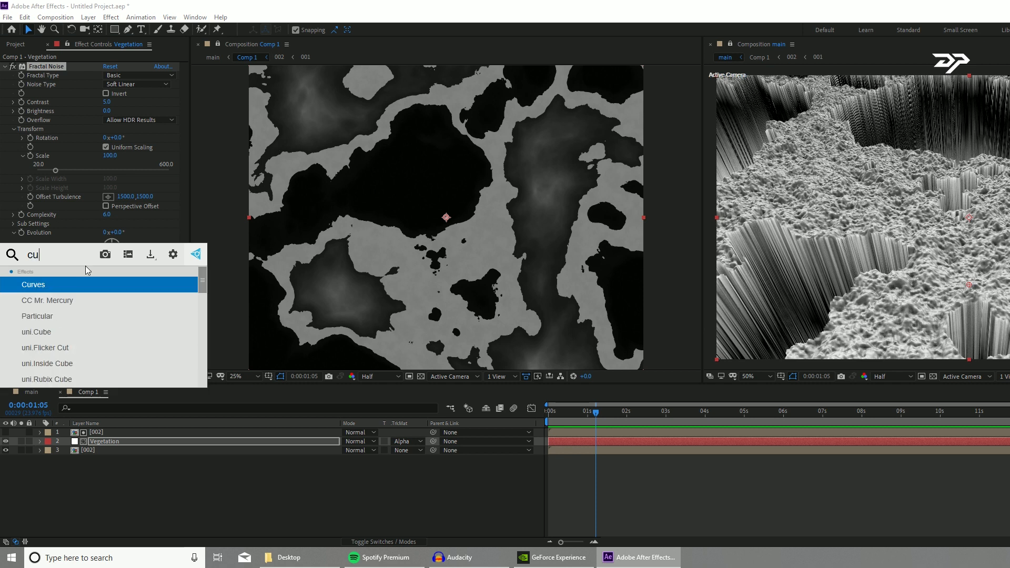
type("rvese")
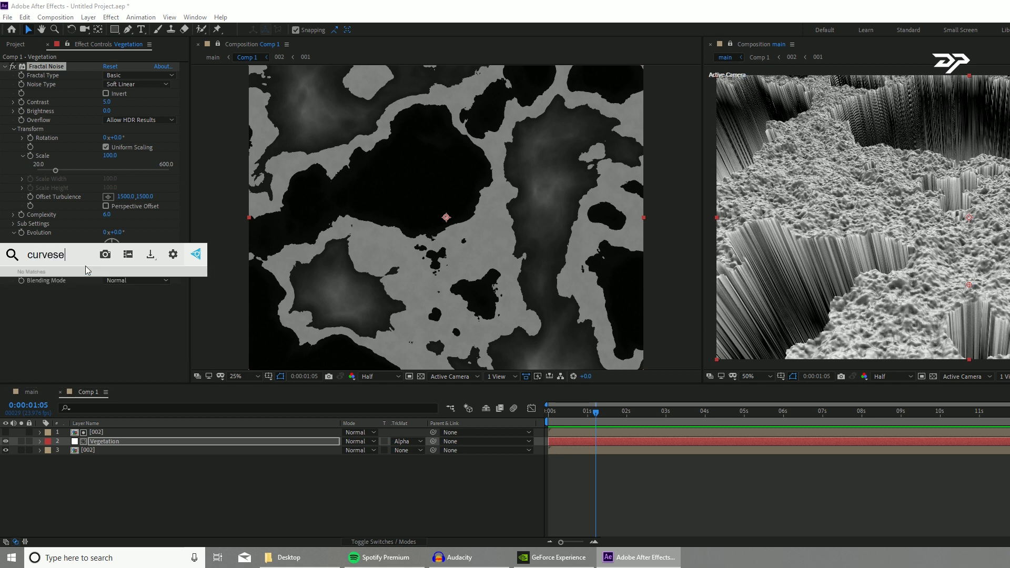
key("BackSpace")
key("BackSpace")
key("Return")
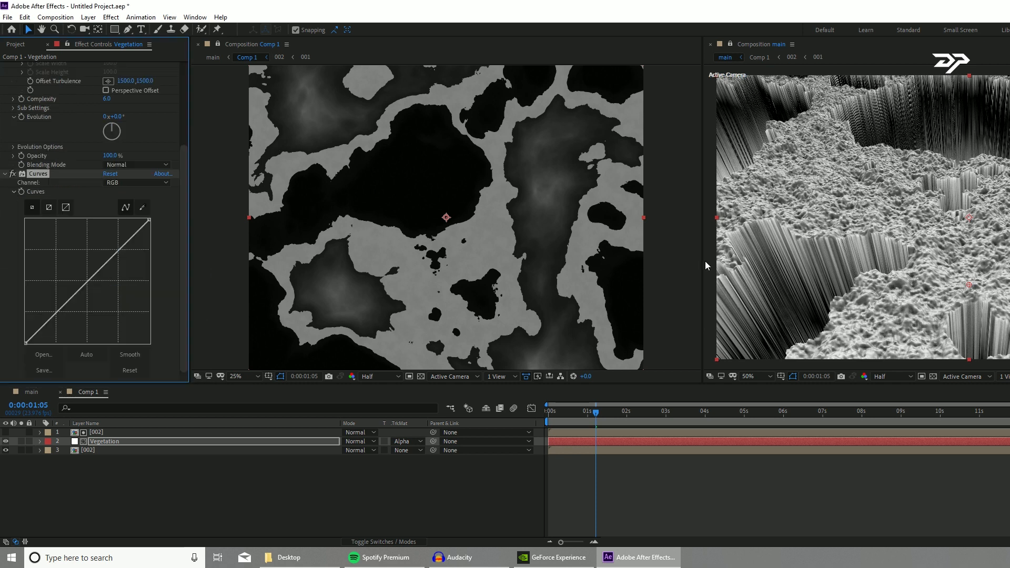
scroll(976, 236, "down", 2)
left_click_drag(150, 220, 192, 339)
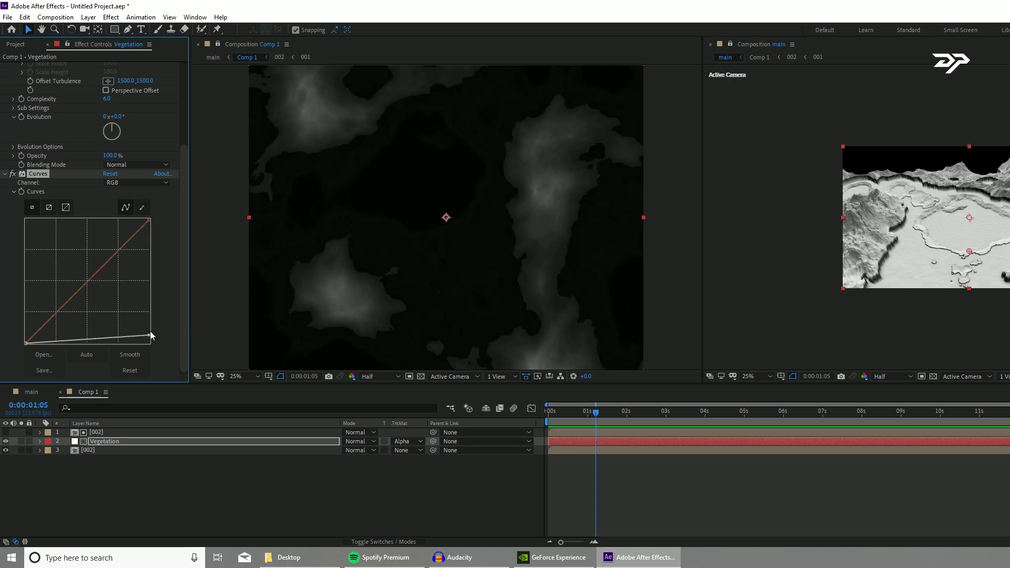
left_click_drag(149, 335, 151, 325)
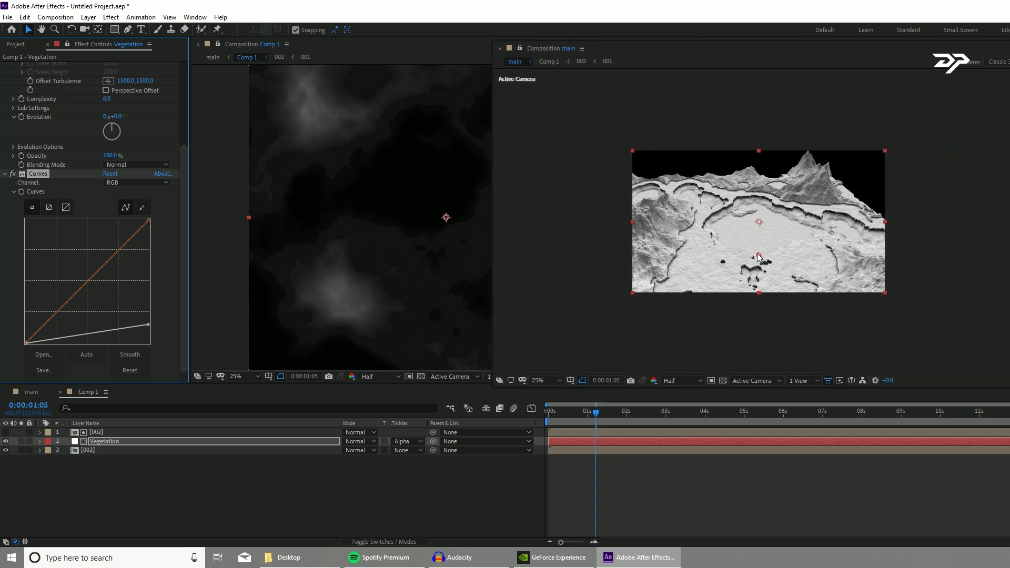
Set both the black softness and white softness of the upper 002 layer's Extract effect to 3
scroll(756, 253, "up", 2)
key("c")
left_click_drag(736, 247, 670, 207)
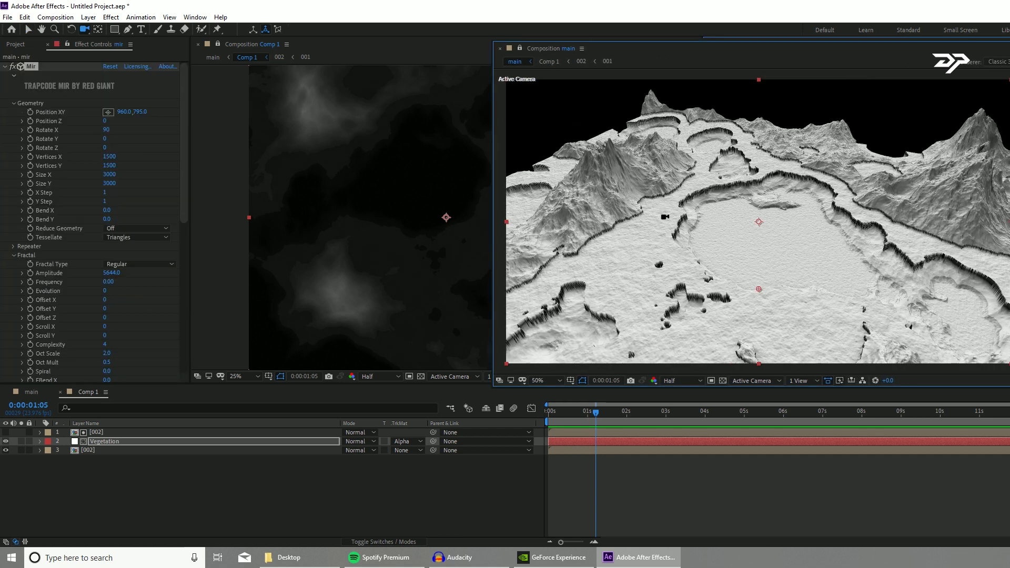
left_click(122, 432)
left_click(106, 170)
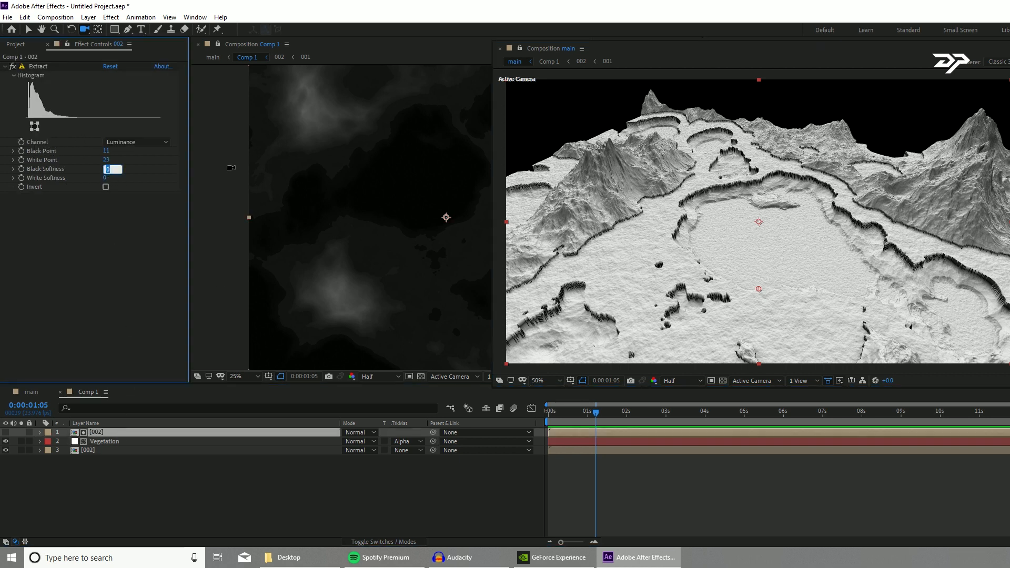
type("3")
key("Tab")
type("3")
key("Return")
left_click_drag(713, 270, 639, 278)
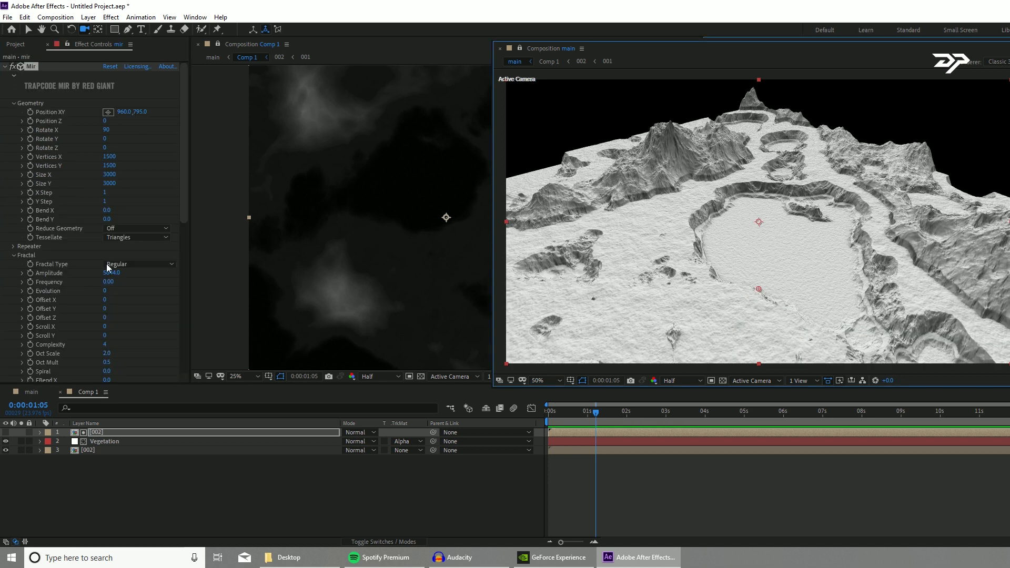
Change the Vegetation layer's blending mode to Soft Light
left_click(119, 441)
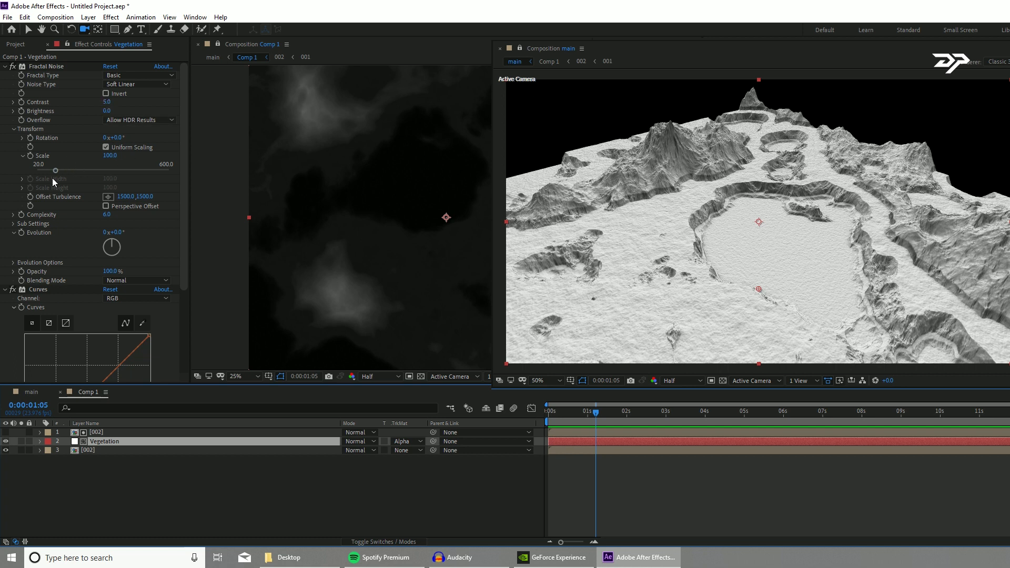
scroll(75, 248, "down", 4)
scroll(103, 233, "up", 3)
left_click(365, 441)
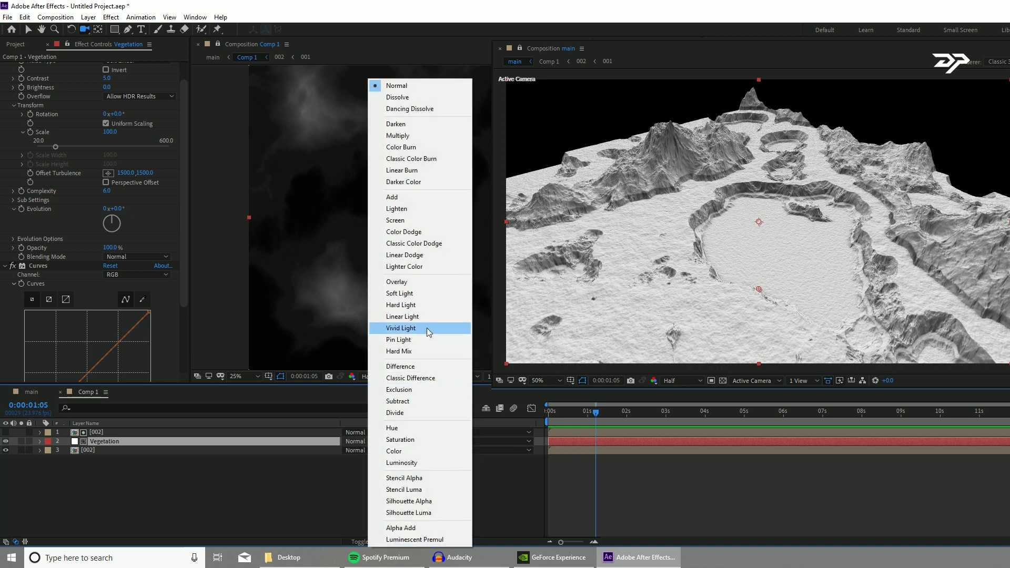
left_click(427, 294)
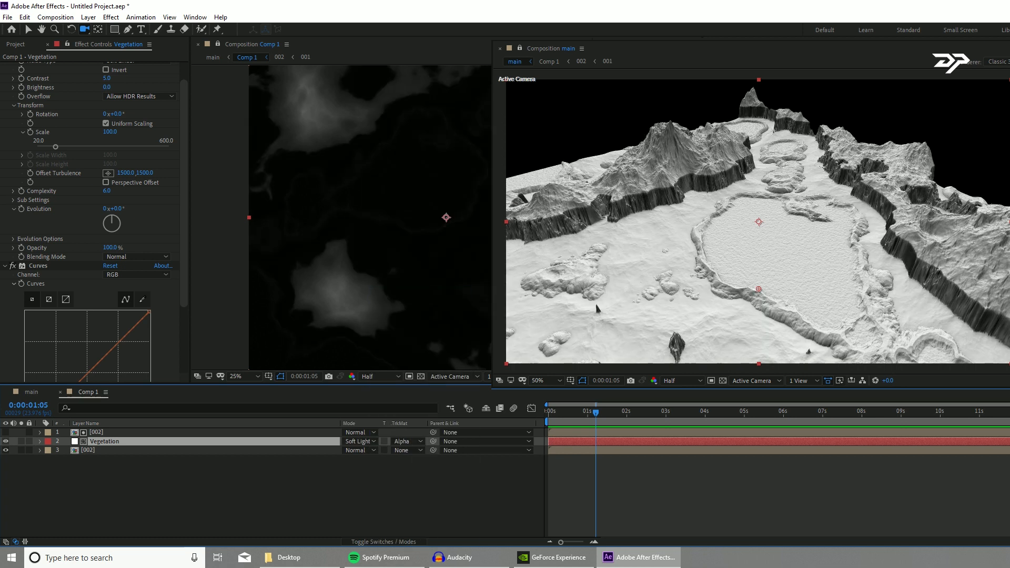
Set the Vegetation layer's Fractal Noise contrast to 14 and raise the white end of its RGB curve back to the top
scroll(132, 131, "up", 1)
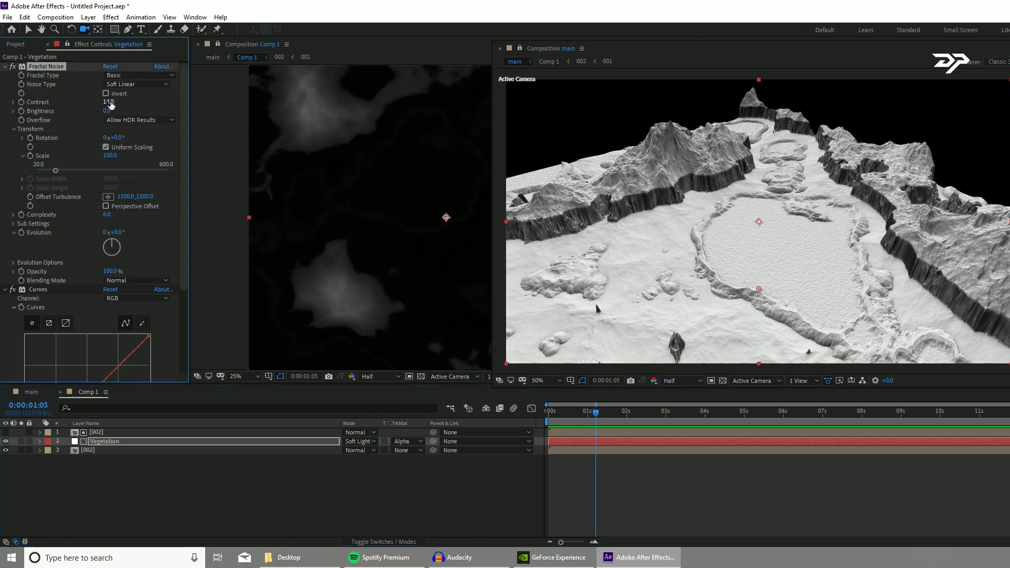
scroll(158, 237, "down", 4)
left_click_drag(149, 346, 165, 214)
left_click_drag(653, 248, 697, 267)
scroll(144, 283, "down", 10)
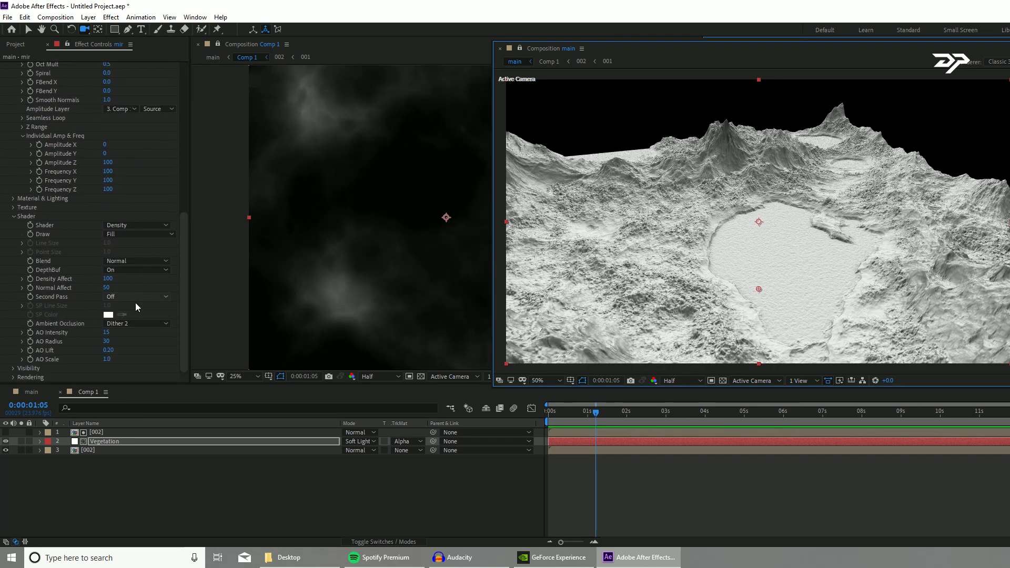
Orbit the camera around the terrain to examine the vegetation texture on the slopes and lake shores from several angles
left_click(125, 442)
left_click_drag(712, 286, 715, 248)
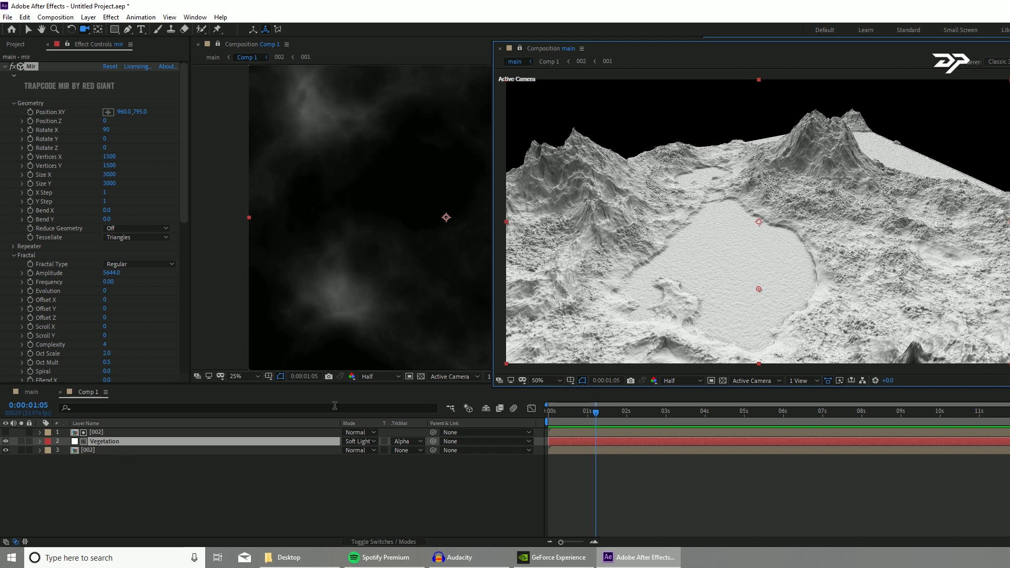
left_click_drag(692, 257, 825, 230)
left_click_drag(759, 275, 731, 218)
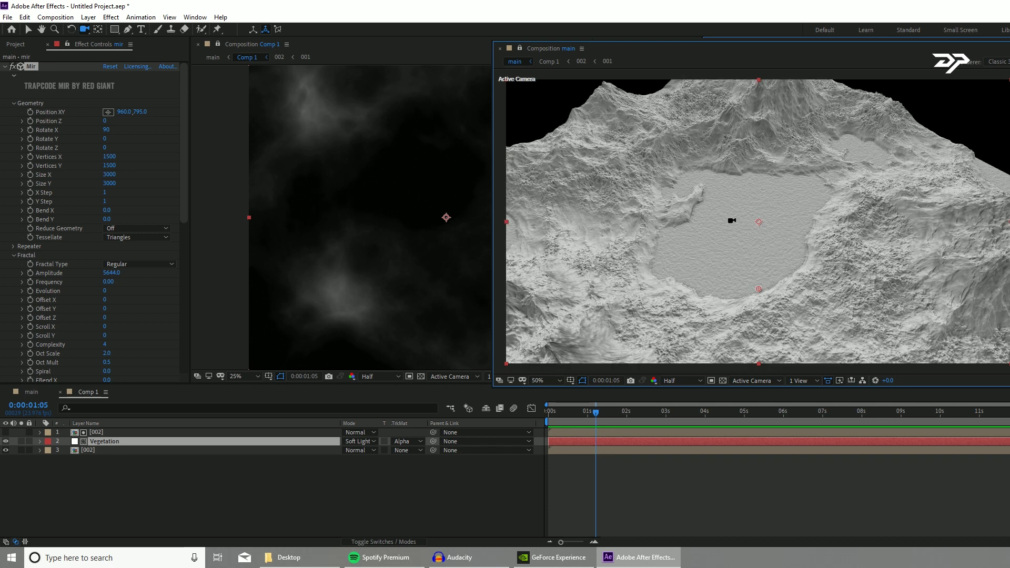
left_click_drag(677, 259, 744, 253)
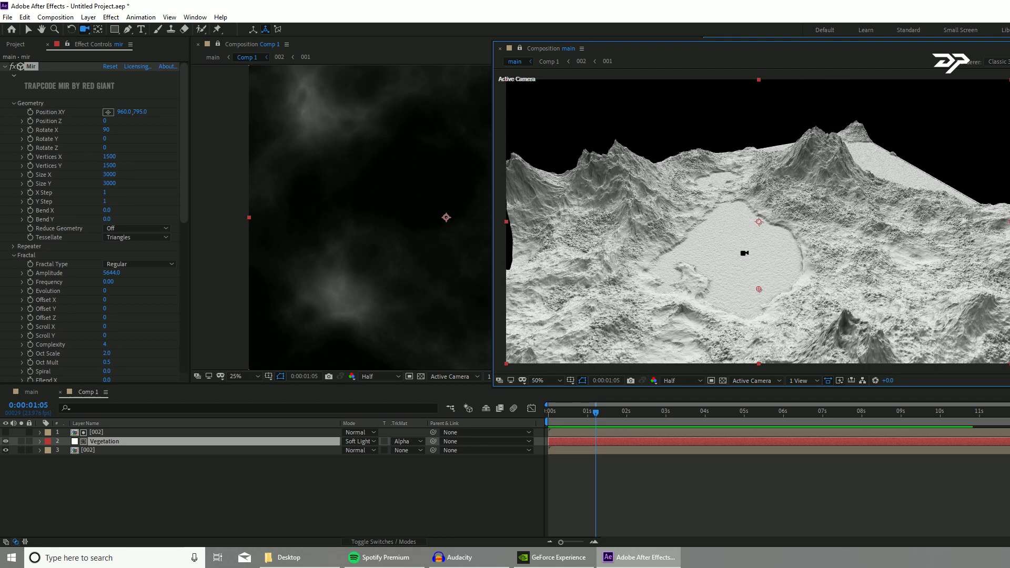
left_click(124, 432)
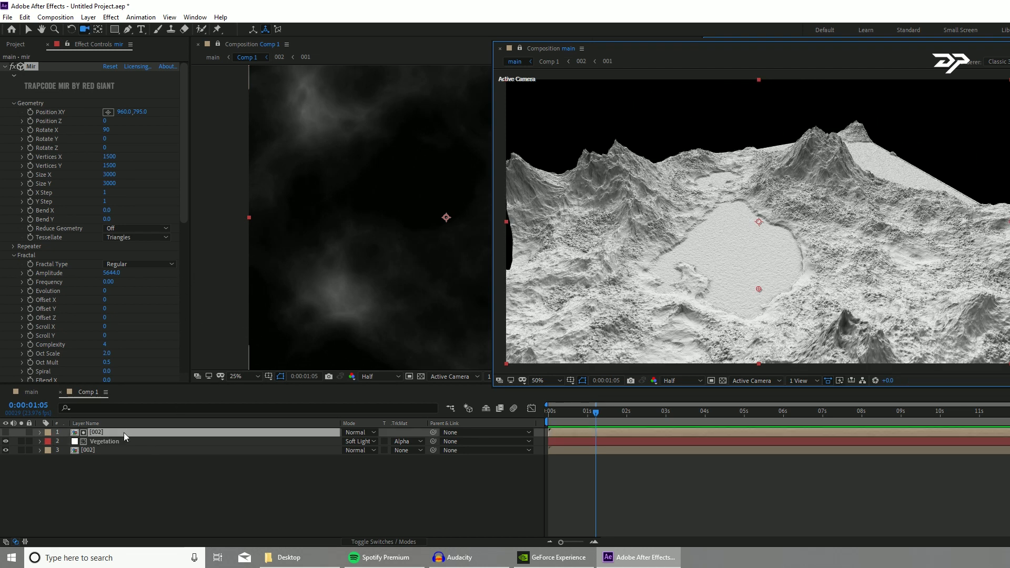
left_click(125, 449)
left_click(125, 430)
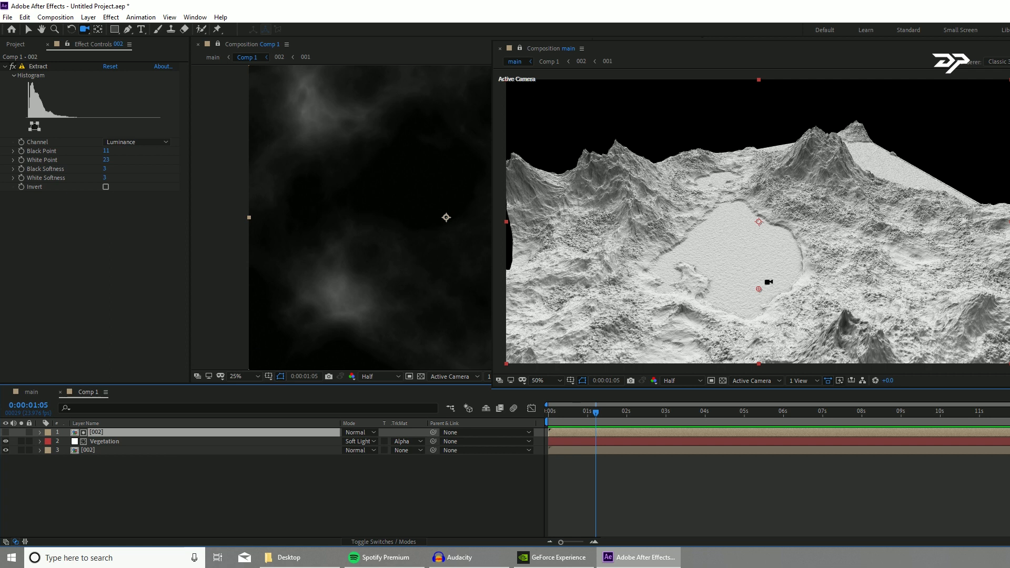
left_click_drag(766, 264, 766, 243)
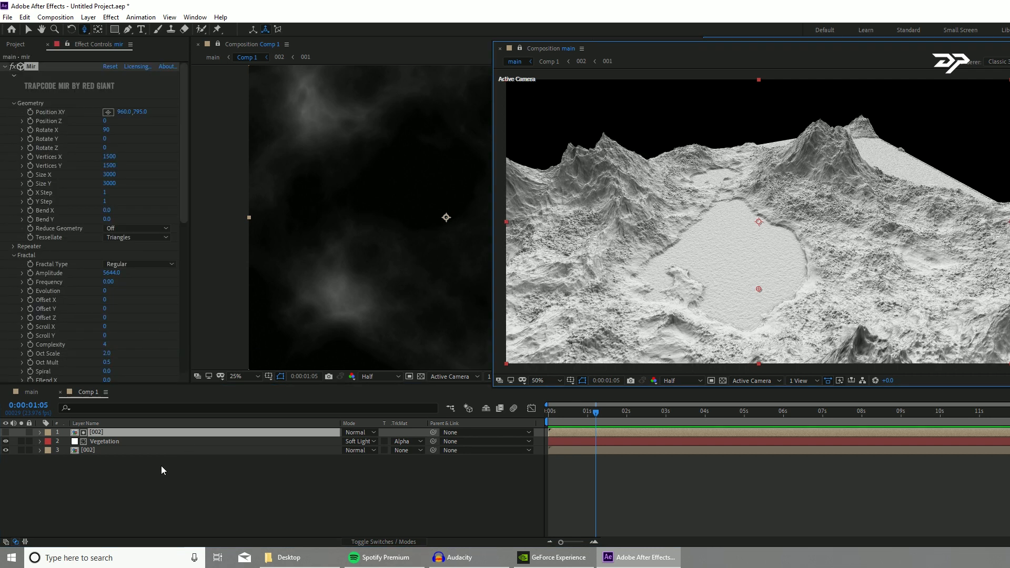
Reduce the Vegetation layer's Fractal Noise scale to 71
left_click(153, 441)
left_click_drag(54, 170, 49, 169)
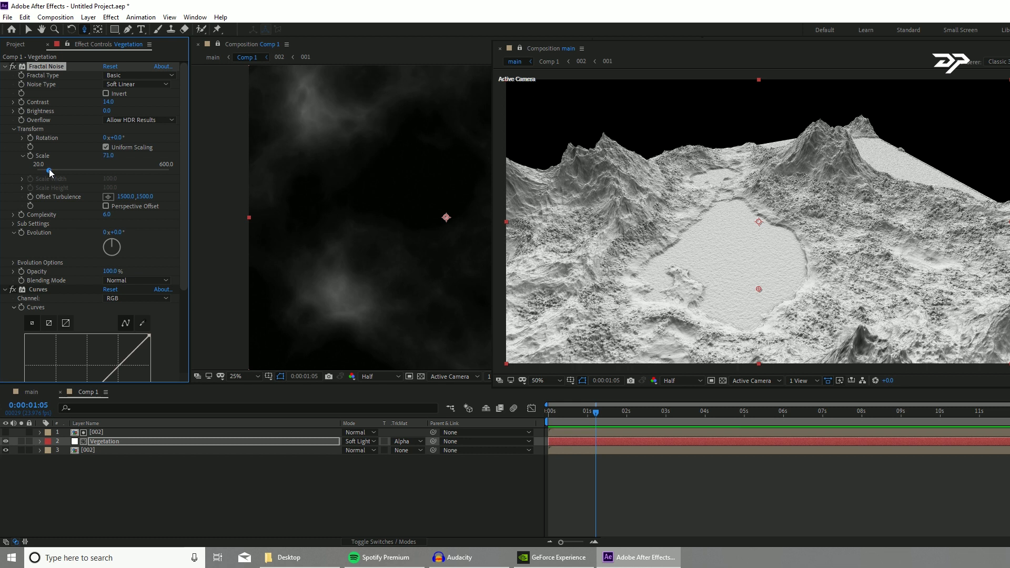
Set the Vegetation layer's Fractal Noise contrast to 12
left_click(114, 101)
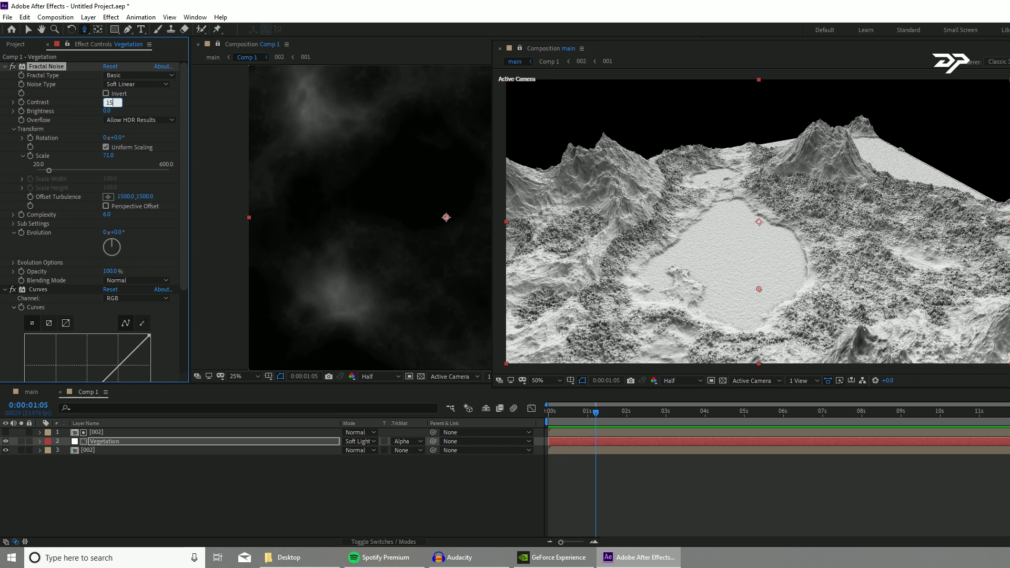
type("15")
key("Return")
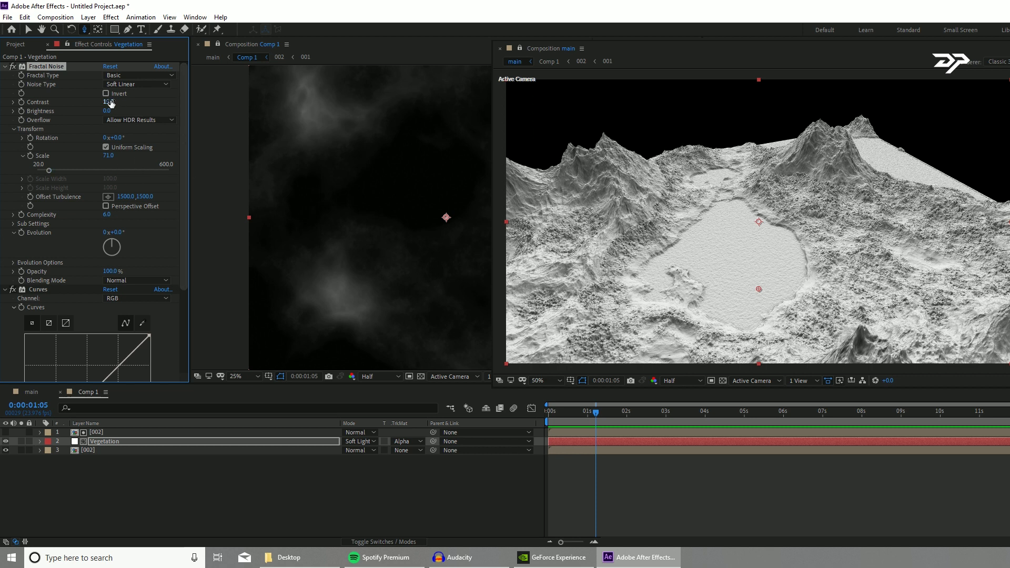
left_click_drag(111, 103, 126, 99)
left_click(106, 101)
type("10")
key("Return")
Orbit the camera around the terrain to examine the softened vegetation texture on the slopes and around the lakes
left_click(717, 236)
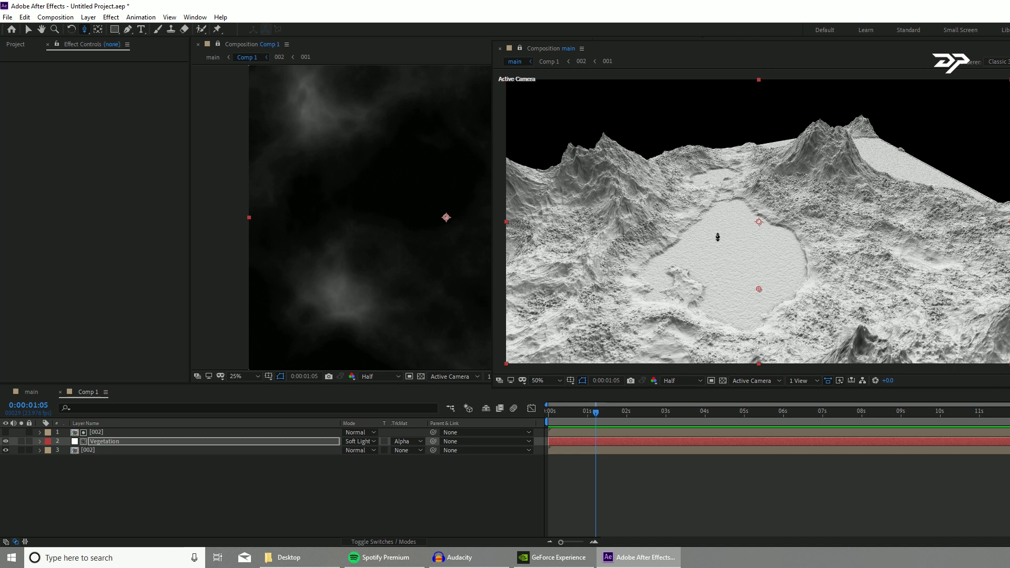
key("c")
left_click_drag(717, 237, 798, 278)
key("c")
key("c")
key("c")
key("c")
key("c")
key("c")
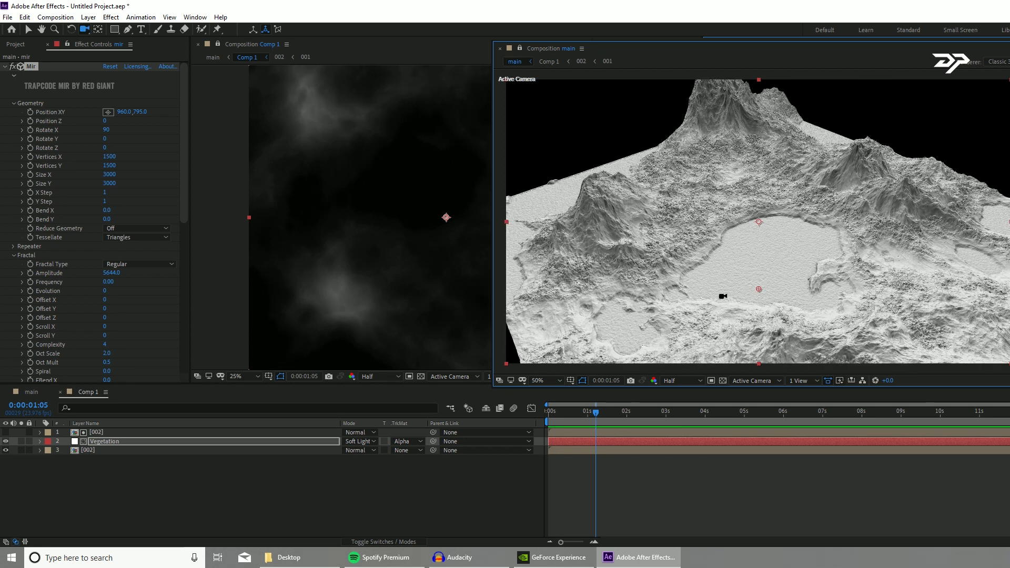
Pre-compose all layers of Comp 1 into a new composition named Fract Main
left_click(189, 500)
key("ctrl+a")
right_click(187, 447)
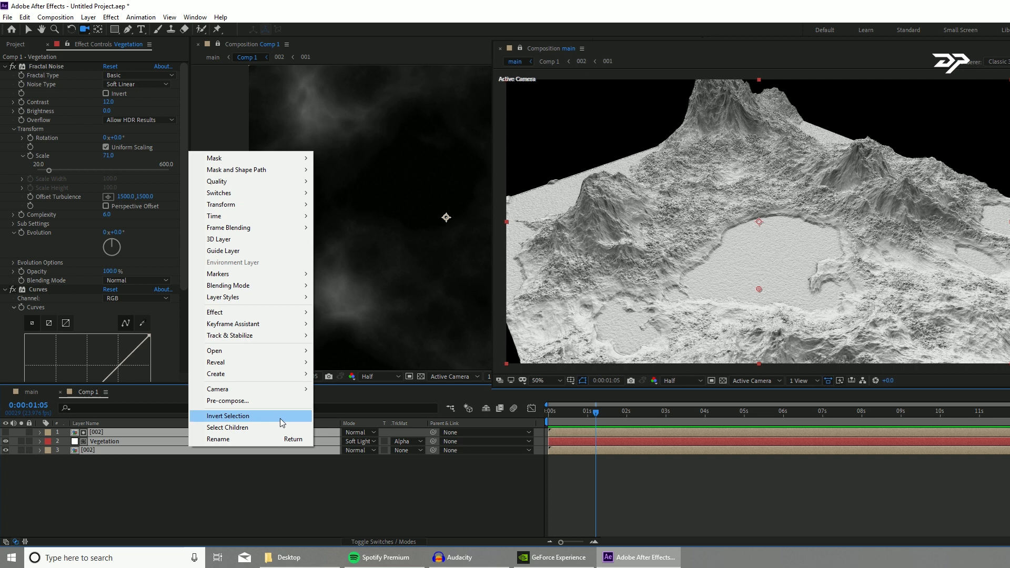
left_click(276, 401)
type("Fract Main")
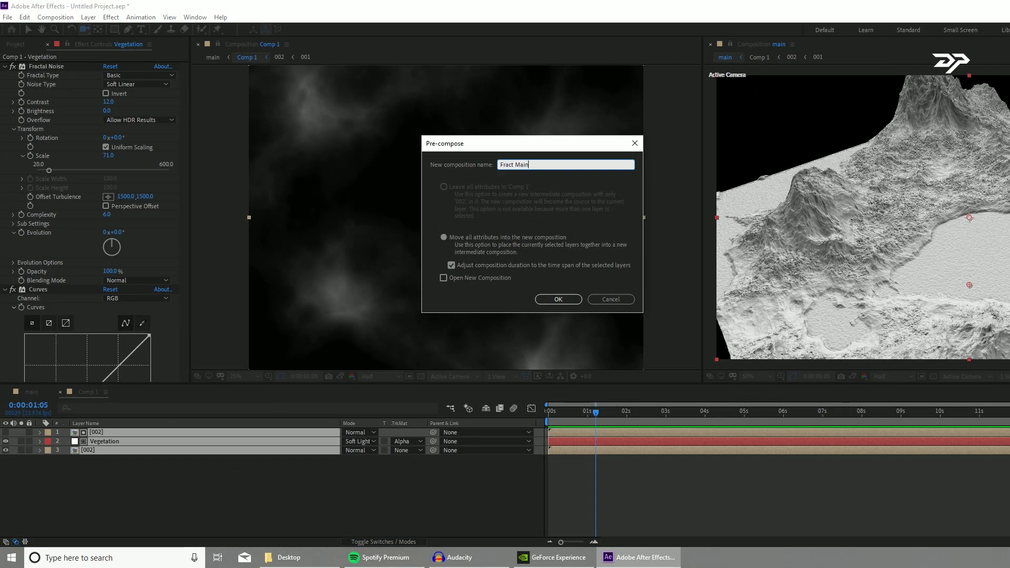
key("Return")
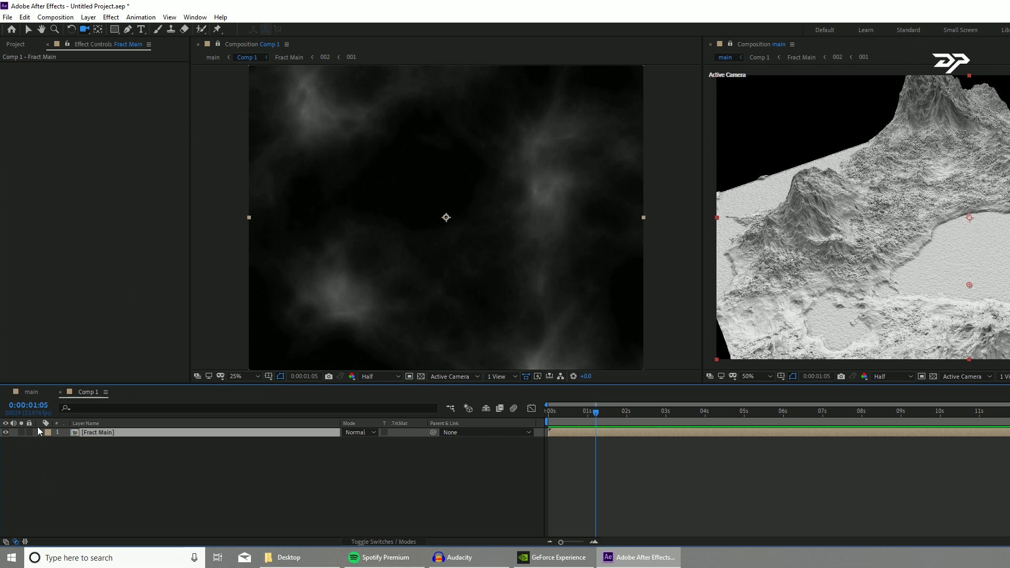
Return to the main composition and close the duplicate viewer so only one composition view remains
left_click(32, 392)
left_click(218, 47)
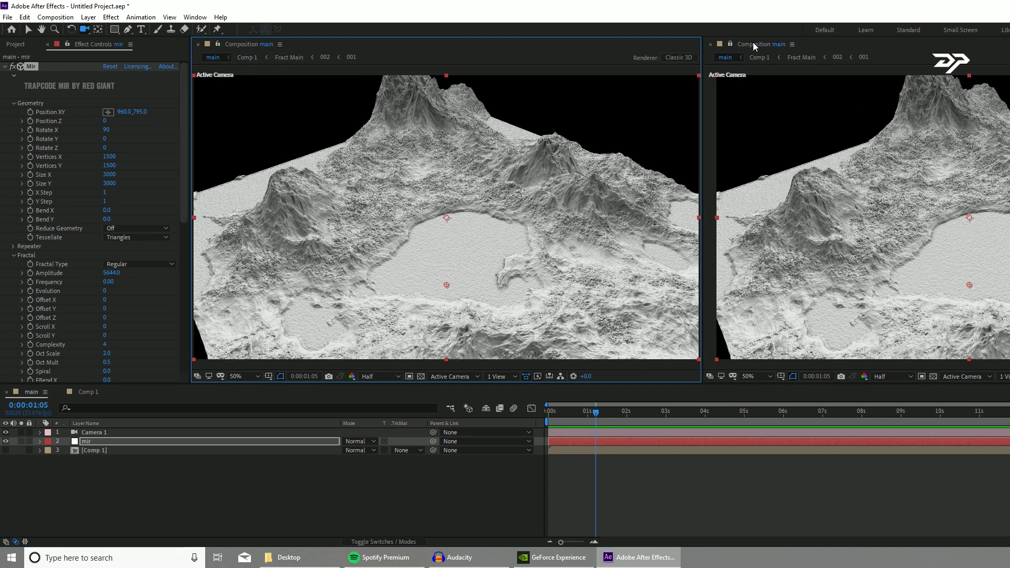
left_click(780, 46)
left_click(730, 46)
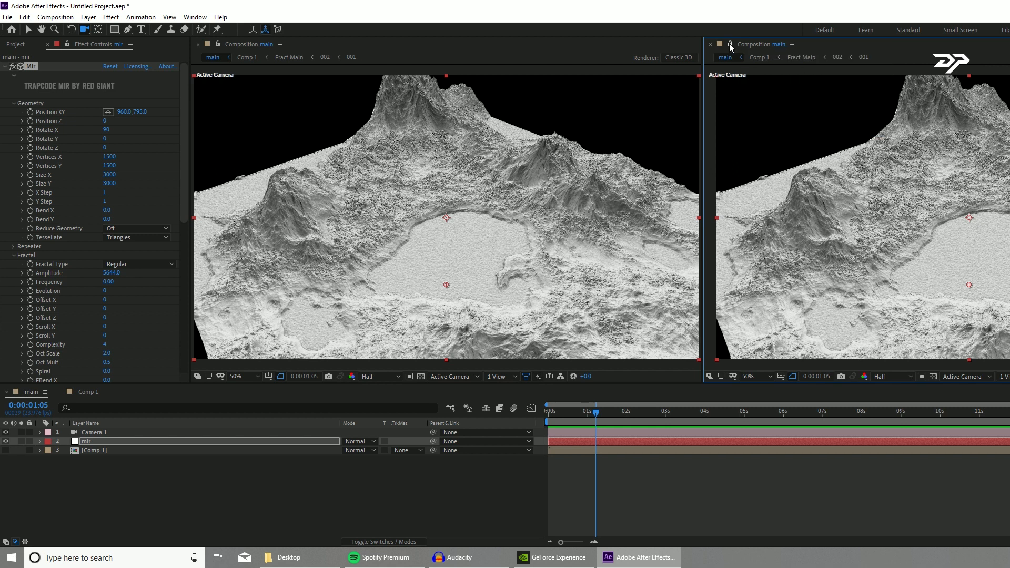
left_click(792, 45)
left_click(814, 48)
scroll(120, 205, "down", 6)
Duplicate the Fract Main composition in the project and rename the copy Texture
left_click(45, 238)
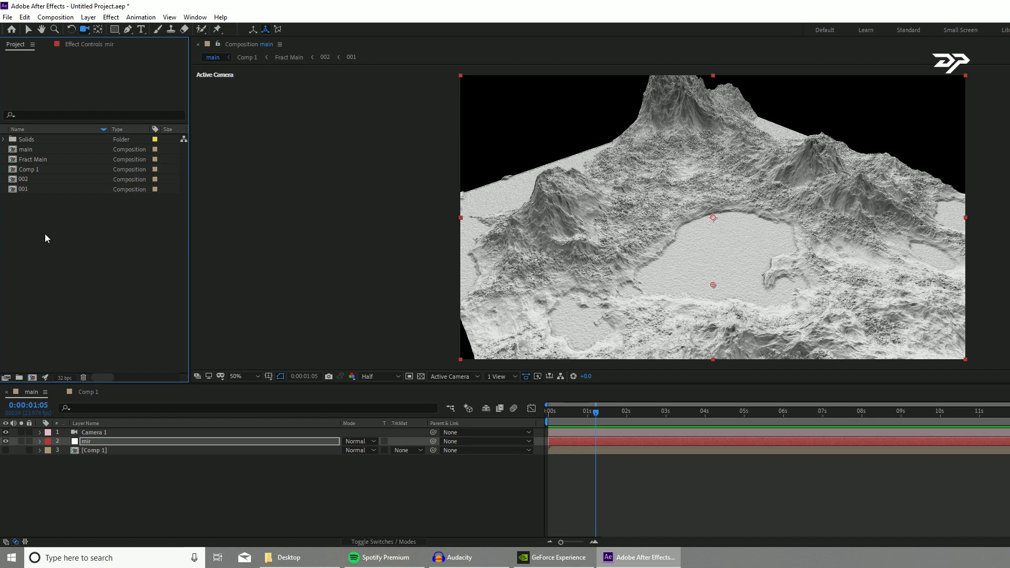
left_click(44, 160)
key("ctrl+d")
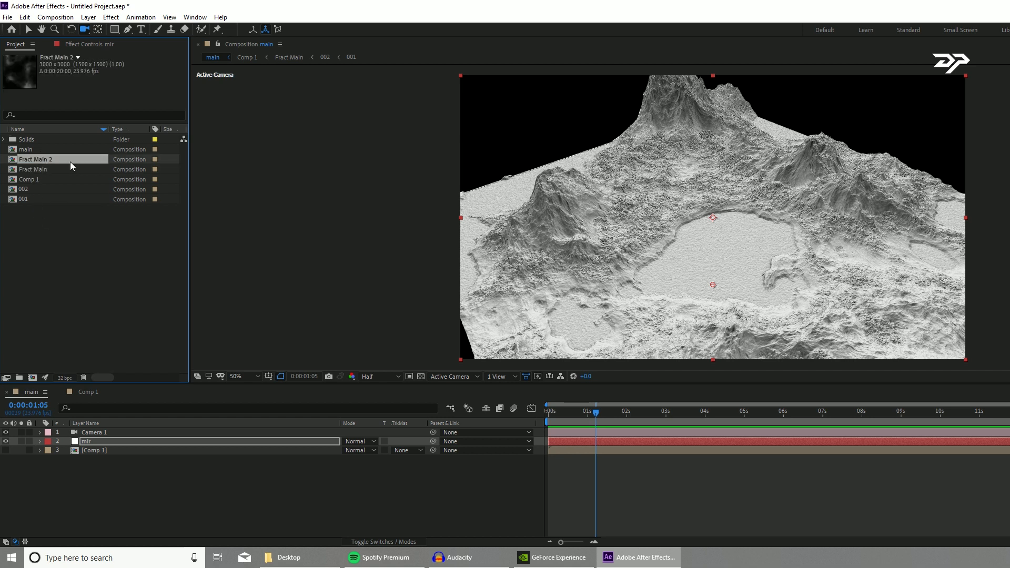
key("Return")
type("Tex")
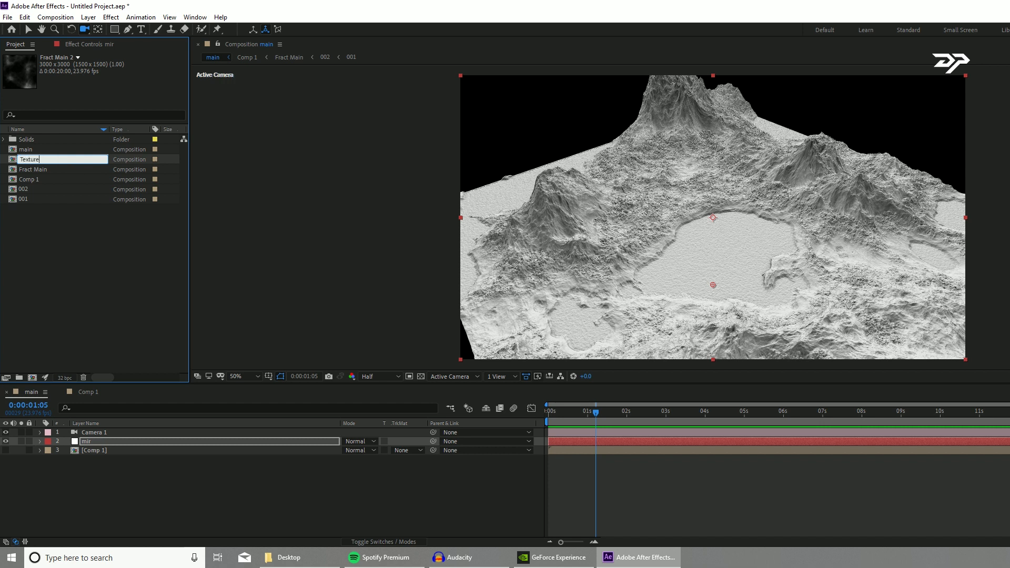
type("ture")
key("Return")
Add the Texture composition as a hidden layer at the end of main's layer stack and assign it as Mir's texture layer
left_click_drag(64, 143, 20, 460)
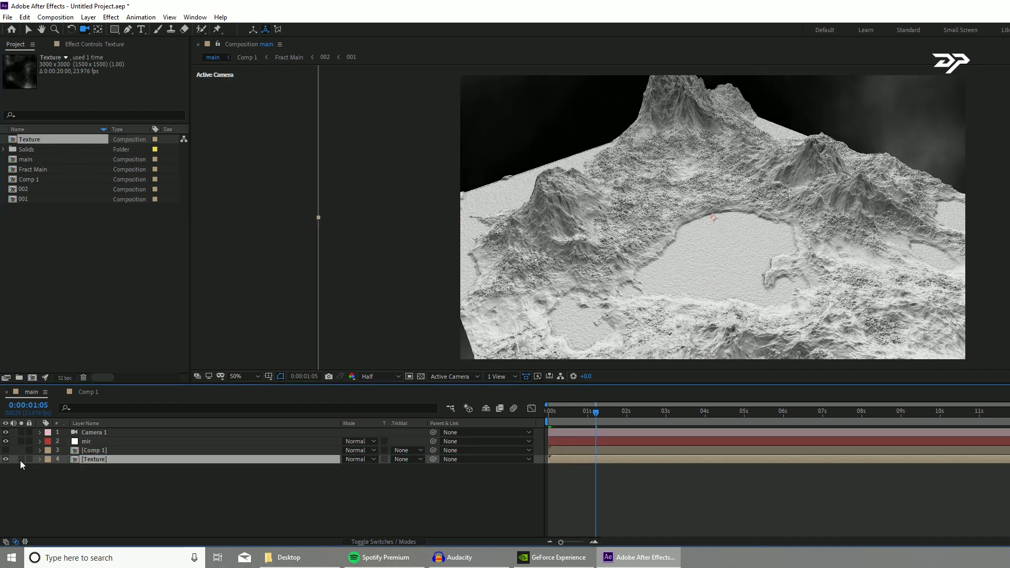
left_click(6, 459)
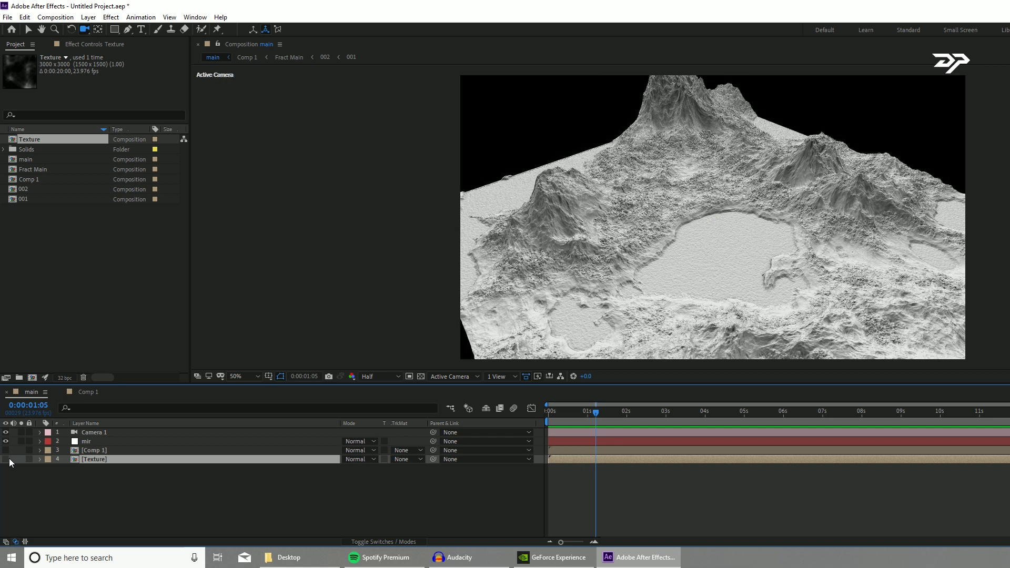
left_click(121, 450)
left_click(117, 442)
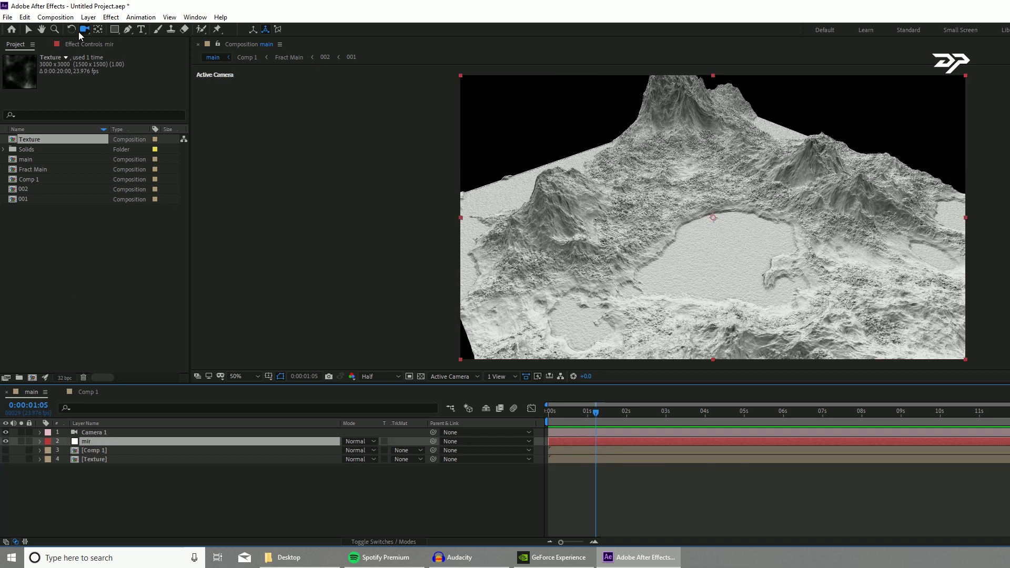
left_click(80, 44)
scroll(92, 234, "down", 10)
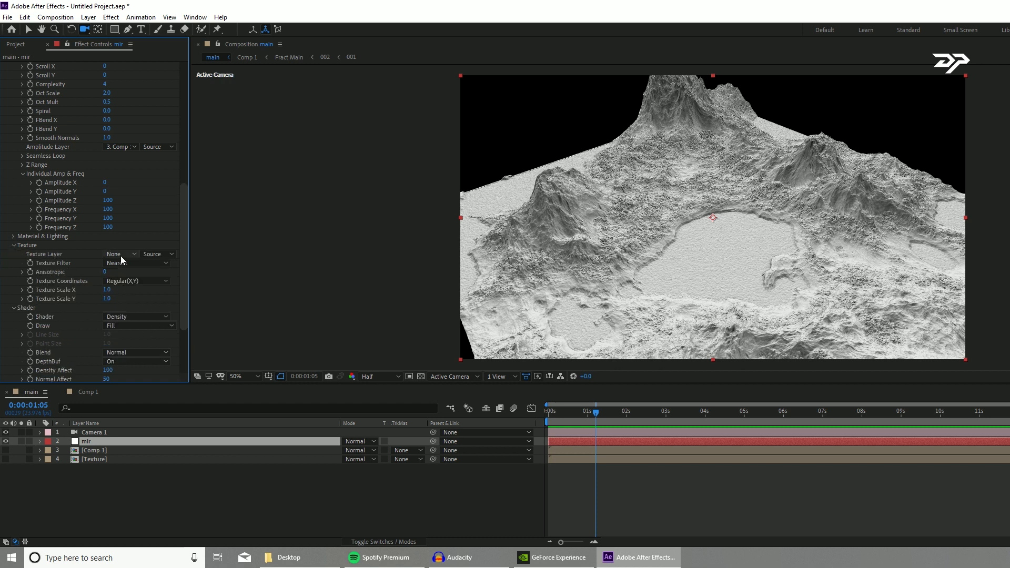
left_click(120, 255)
left_click(121, 306)
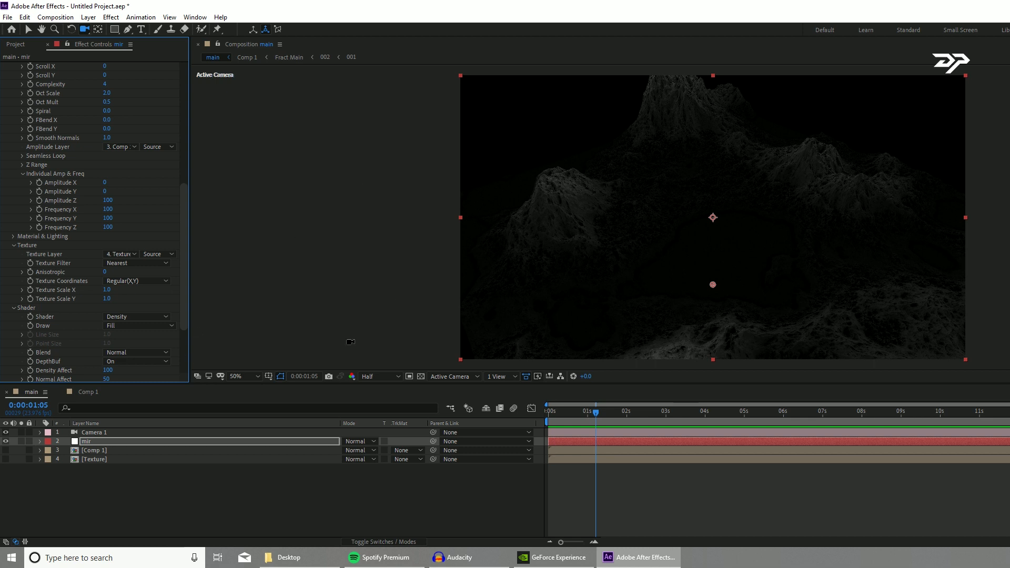
Keep main locked in its own viewer and open the Texture composition in a second viewer beside it
left_click(255, 261)
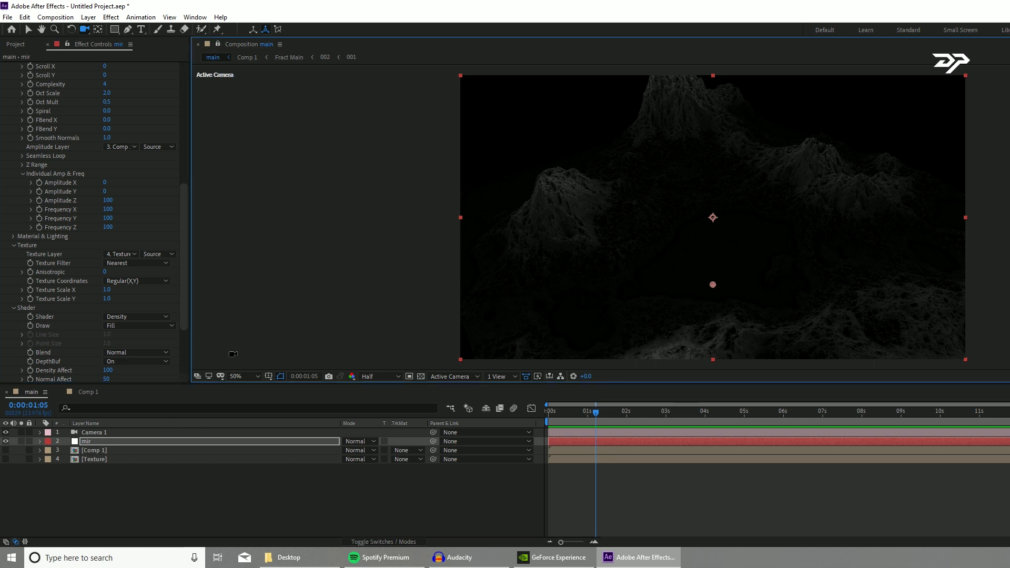
left_click(122, 459)
right_click(263, 45)
left_click(279, 54)
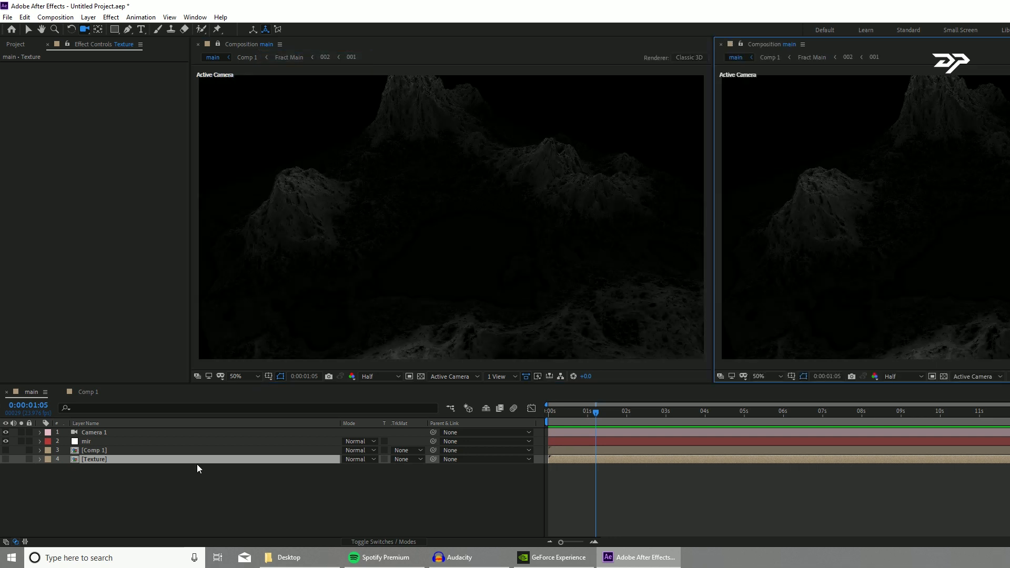
double_click(116, 458)
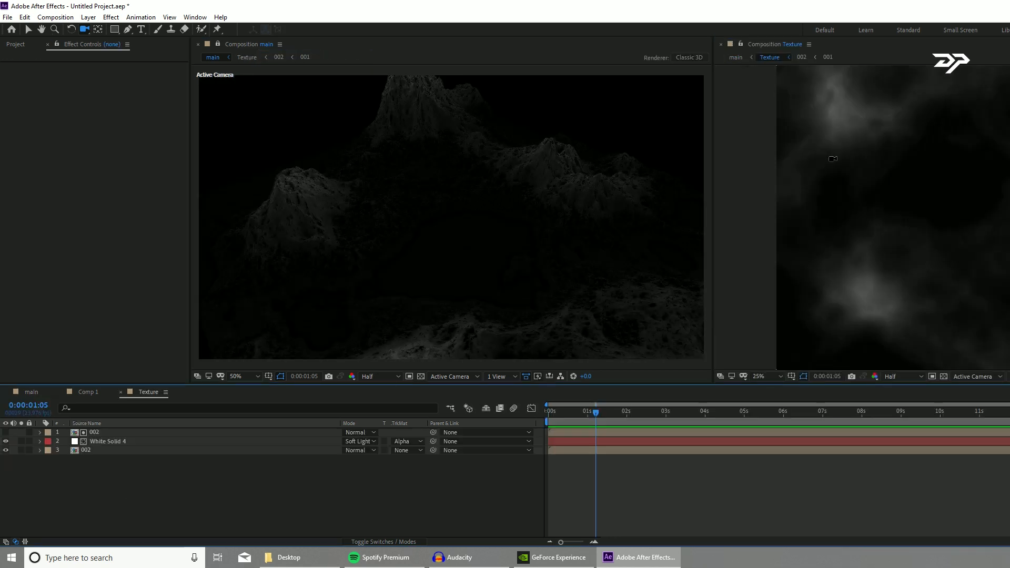
scroll(952, 254, "down", 2)
Pre-compose all layers of the Texture composition into a new composition named Sea Caustics
key("ctrl+a")
right_click(222, 446)
left_click(292, 394)
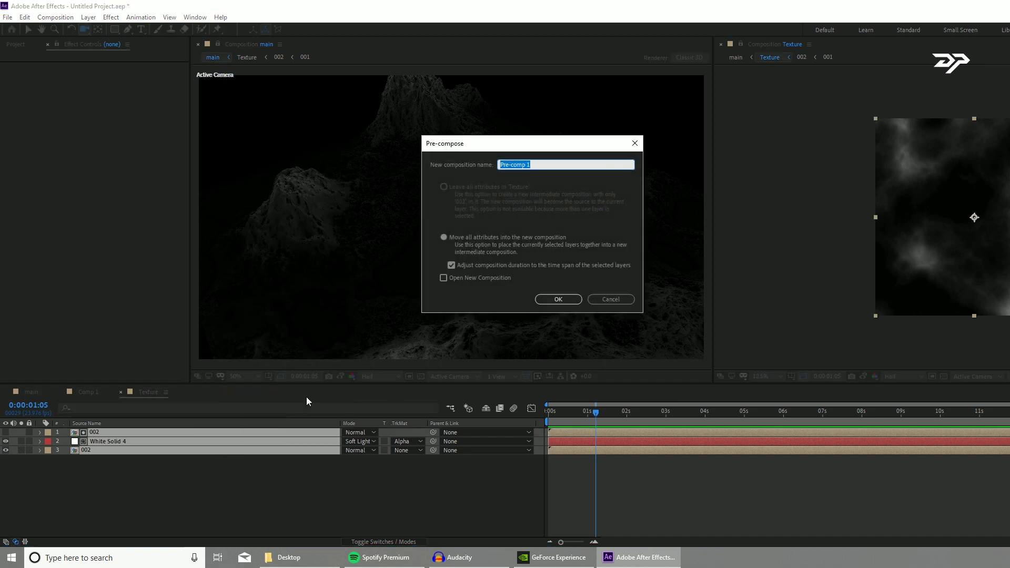
type("Sea Caustics")
key("Return")
left_click(193, 445)
Apply the Extract effect to the Sea Caustics layer and lower its white point to 10
left_click(200, 432)
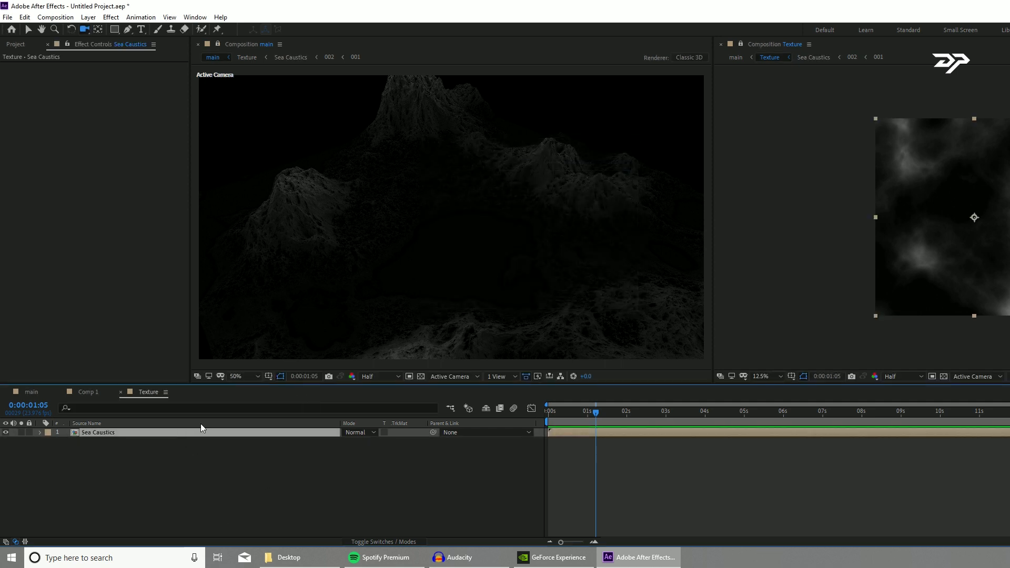
key("ctrl+space")
type("extra")
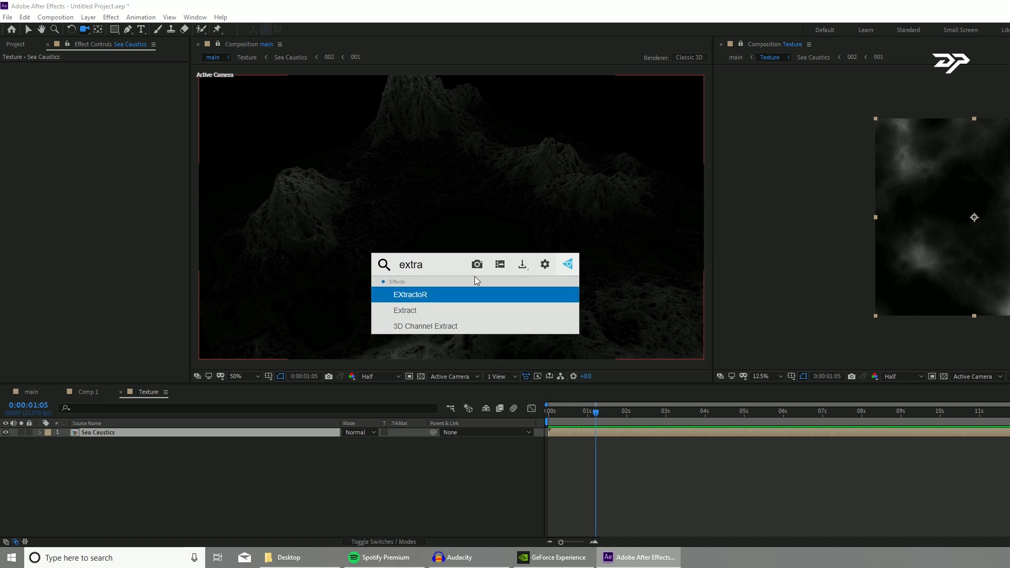
key("Return")
left_click_drag(161, 124, 28, 126)
left_click(83, 240)
Apply a Fill effect to the Sea Caustics layer and set its color to a medium blue
key("ctrl+space")
type("fill")
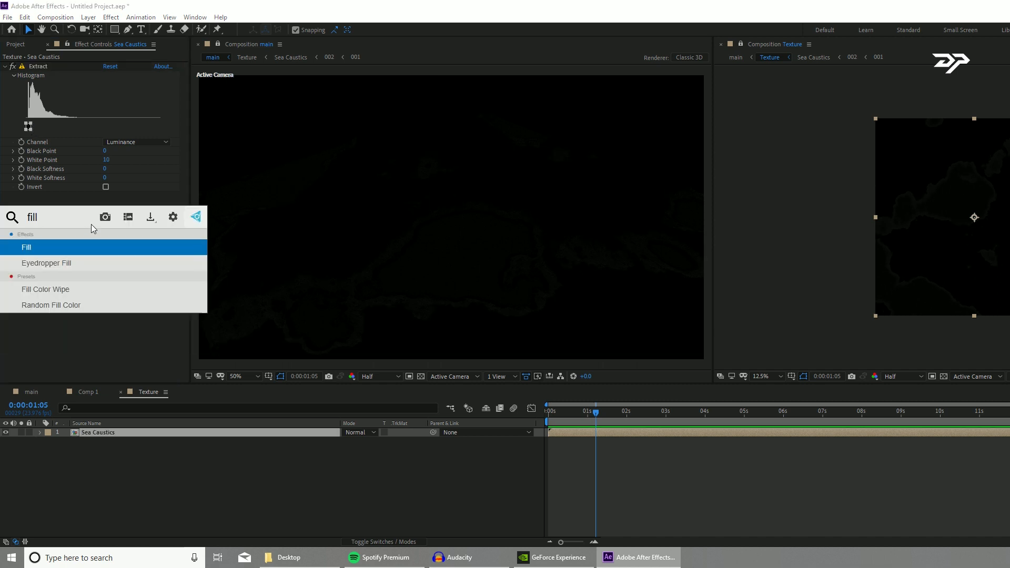
key("Return")
left_click(106, 223)
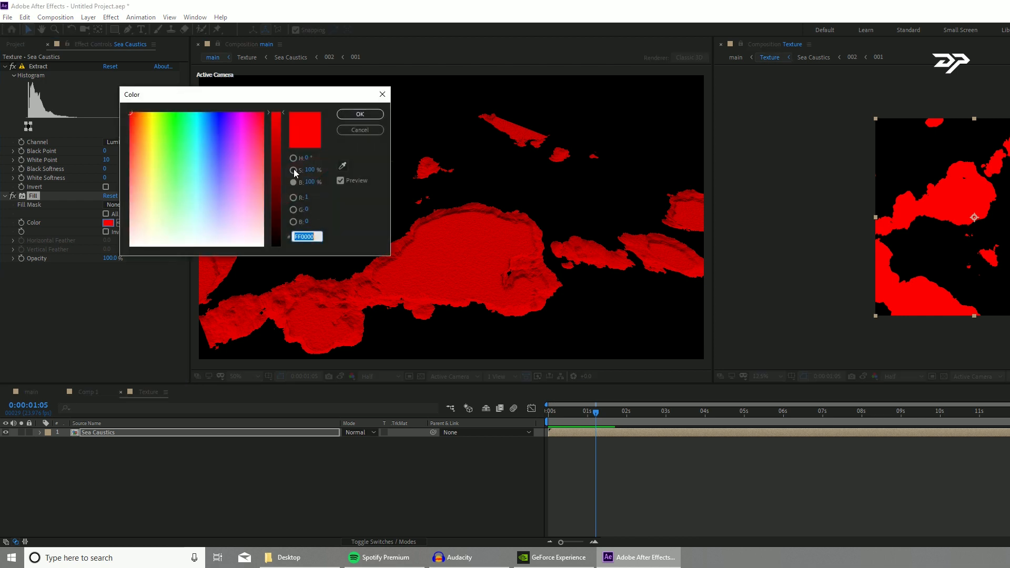
mouse_move(223, 146)
left_mouse_down()
mouse_move(200, 162)
mouse_move(211, 155)
left_mouse_up()
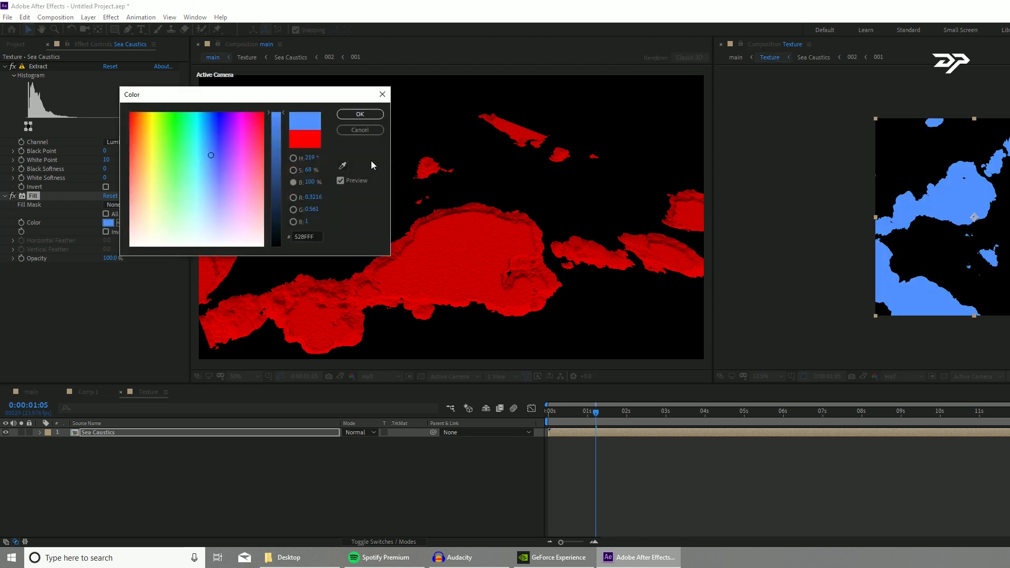
left_click_drag(212, 156, 215, 157)
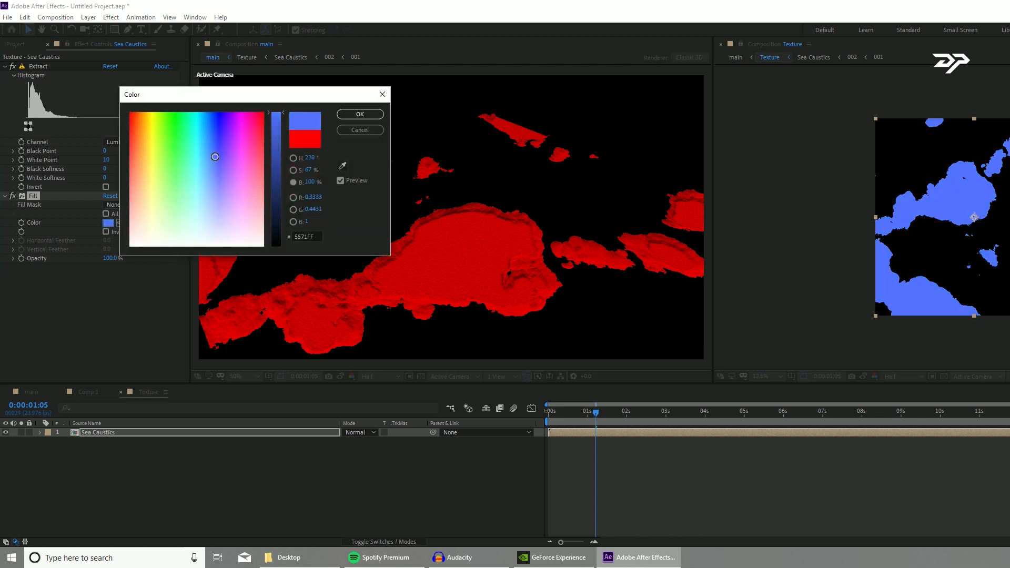
left_click(359, 114)
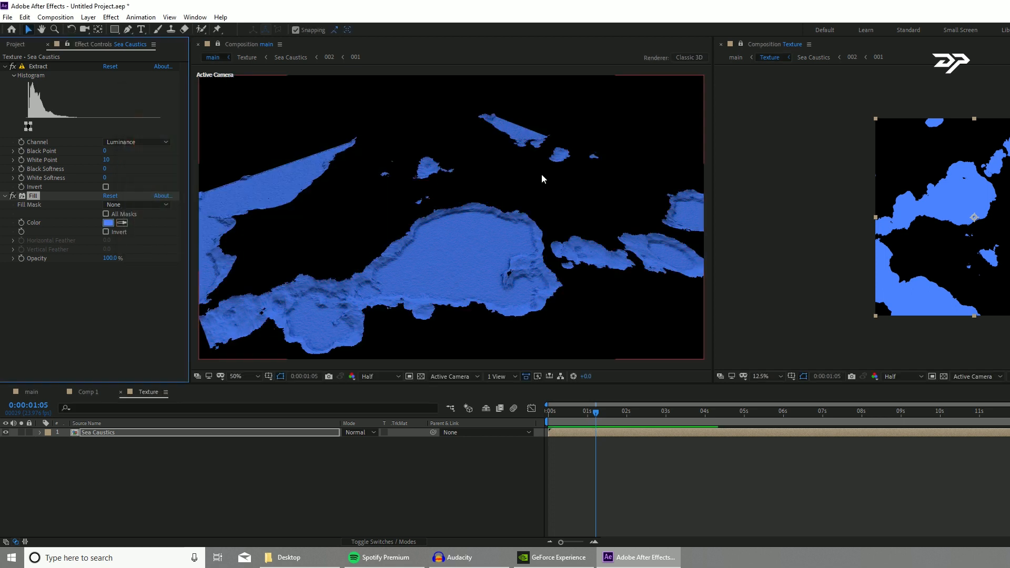
Lower the Sea Caustics layer's Extract white point to 5 so the blue is confined to the water areas
key("c")
mouse_move(440, 266)
left_mouse_down()
mouse_move(447, 301)
mouse_move(446, 274)
left_mouse_up()
key("c")
key("c")
key("c")
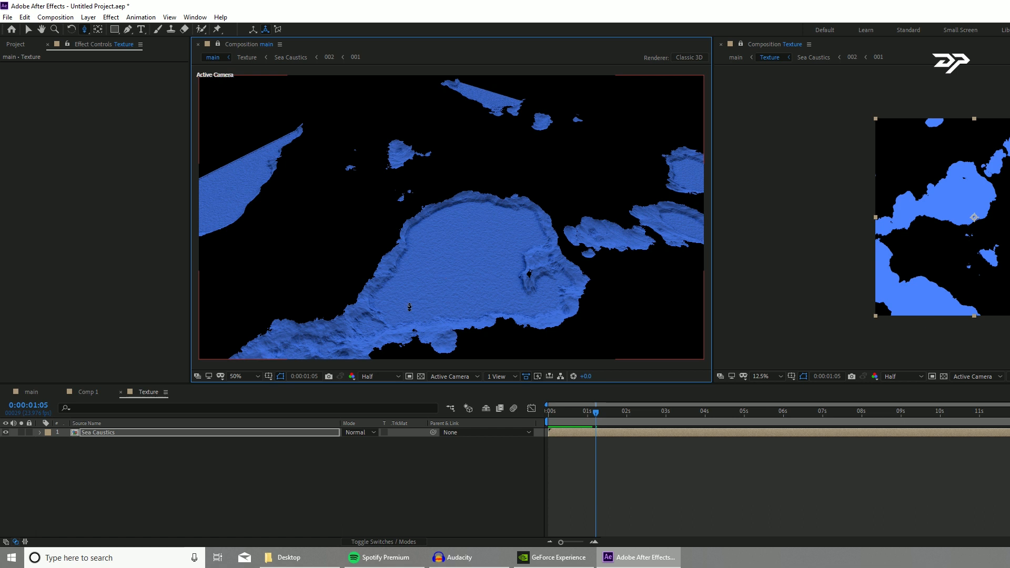
left_click(124, 432)
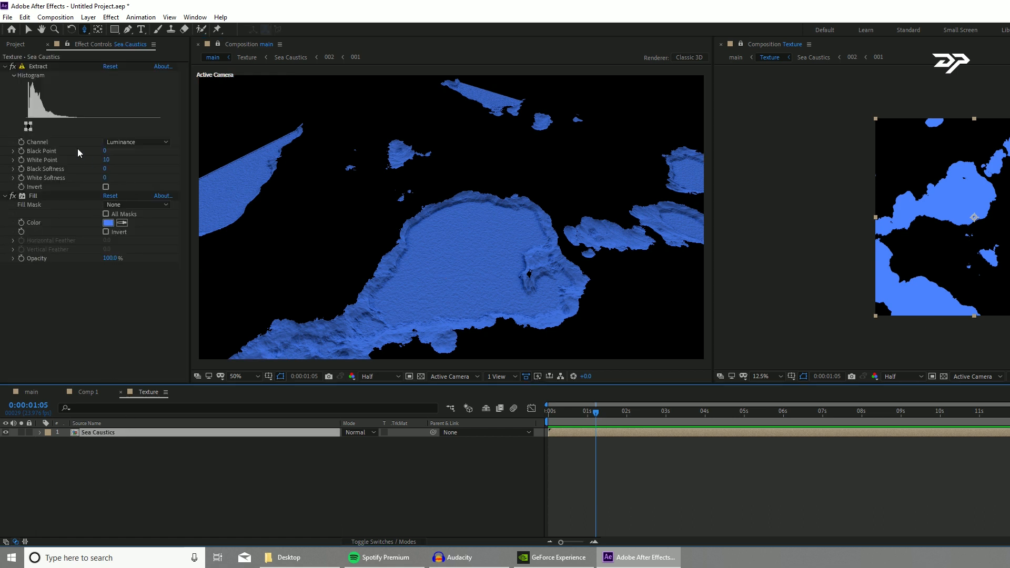
left_click(105, 160)
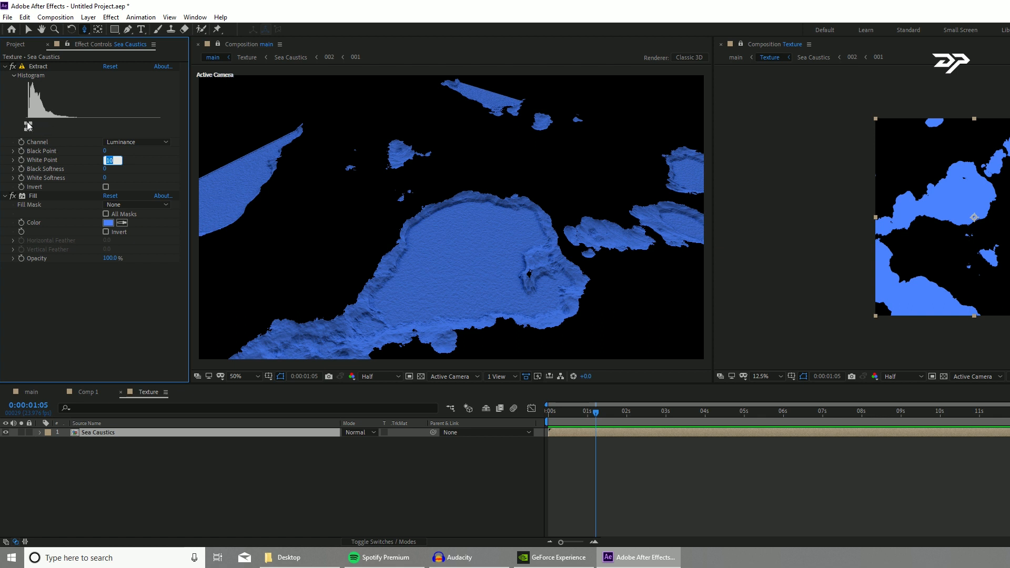
type("7")
key("Return")
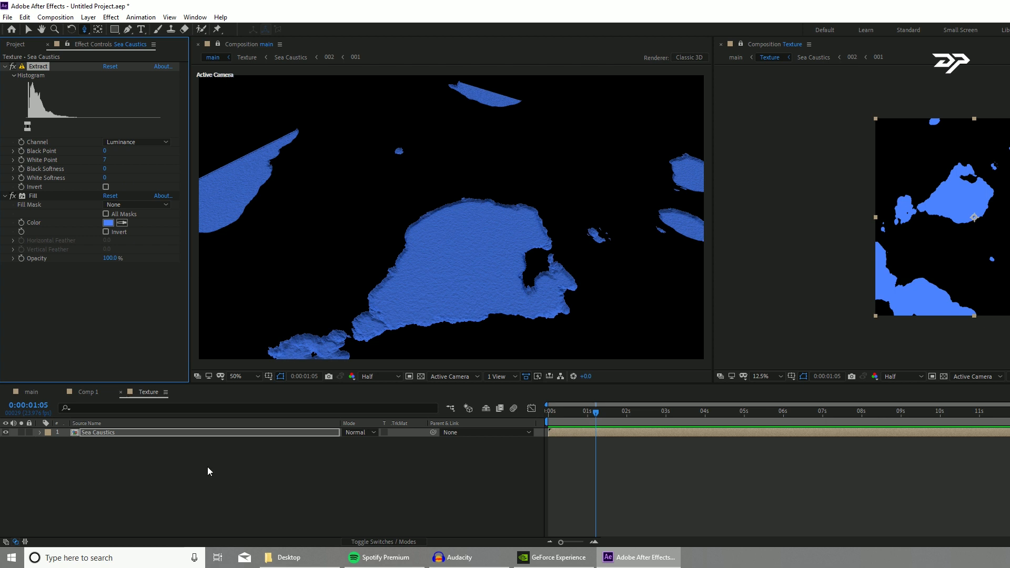
left_click(105, 160)
type("6")
key("Return")
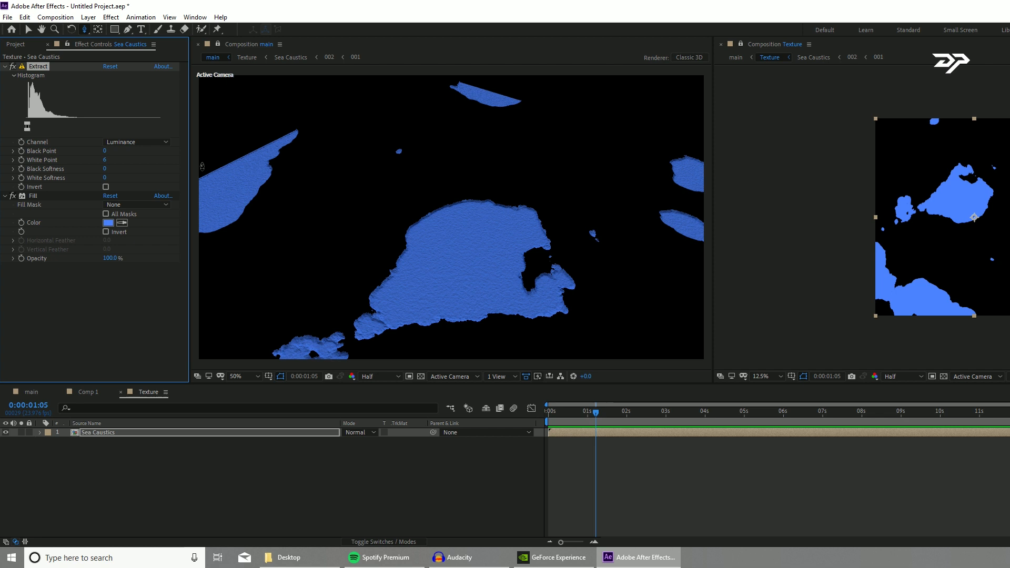
left_click(105, 160)
type("5")
key("Return")
Set the white softness of the Sea Caustics layer's Extract effect to 1
key("c")
left_click_drag(470, 267, 434, 265)
left_click(122, 430)
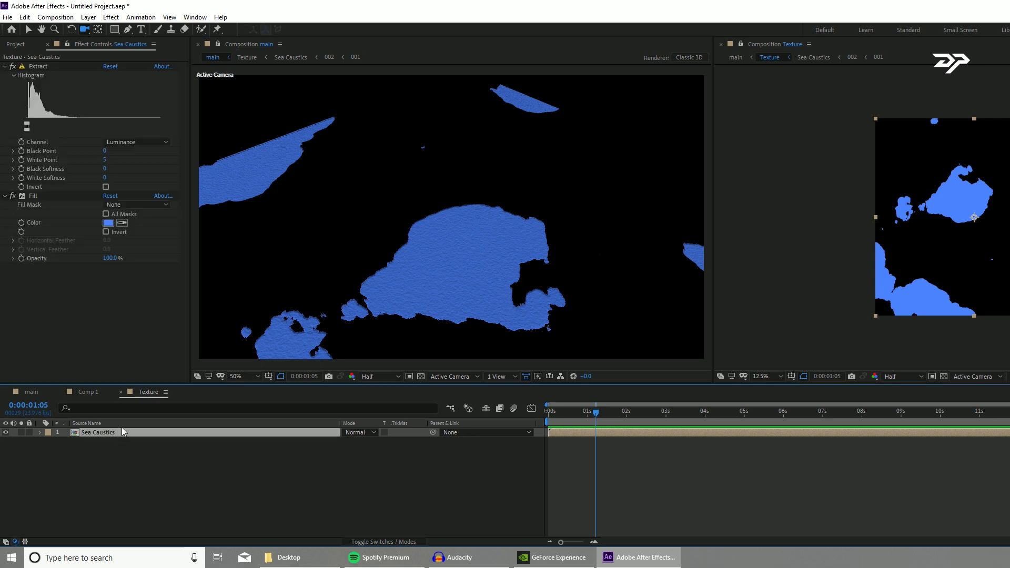
left_click(105, 178)
type("1")
key("Return")
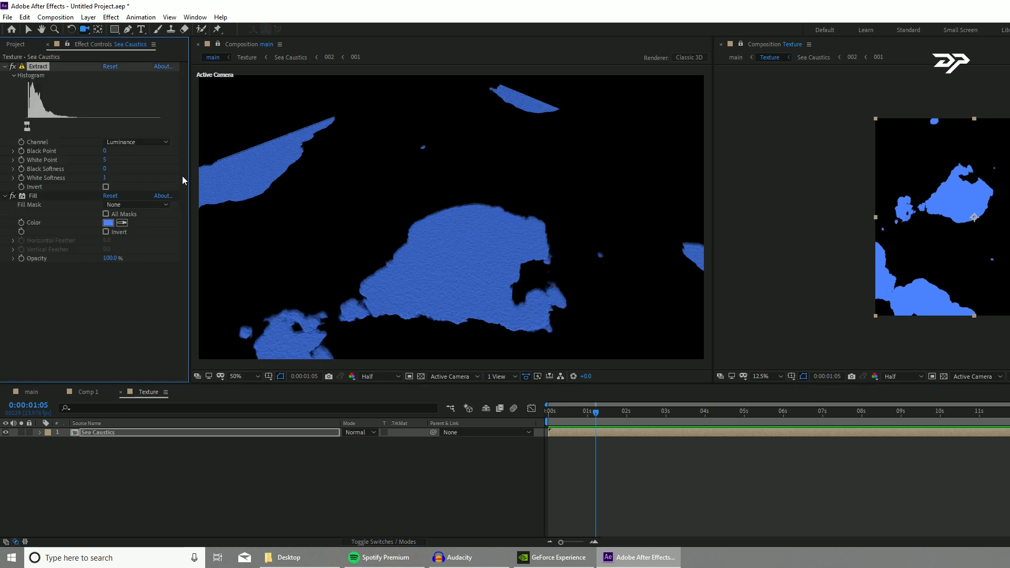
Apply the Fractal Noise effect to the Sea Caustics layer with the Dynamic Progressive fractal type
left_click_drag(439, 298, 452, 297)
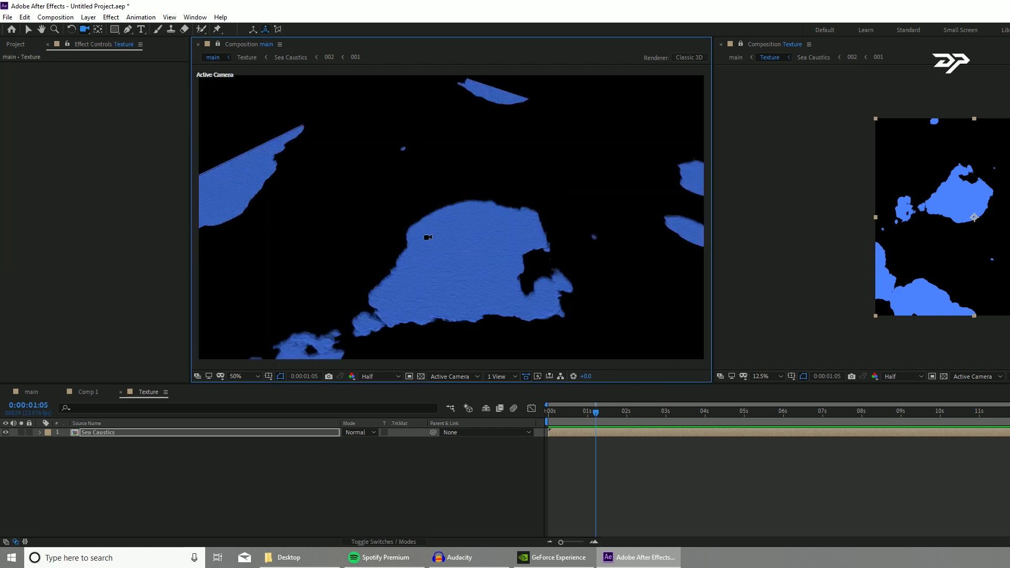
left_click(101, 431)
key("ctrl+space")
type("fract")
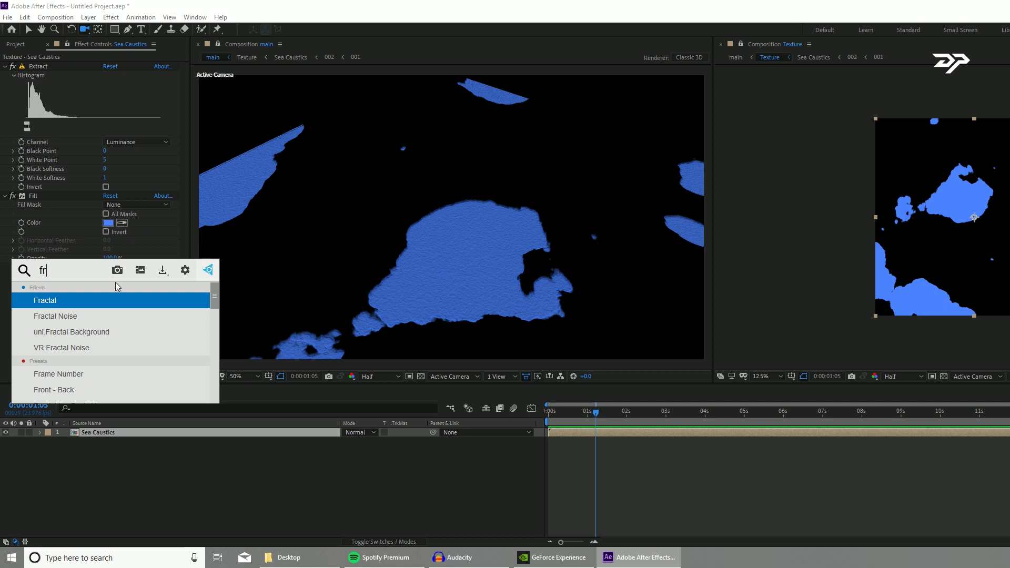
left_click(104, 322)
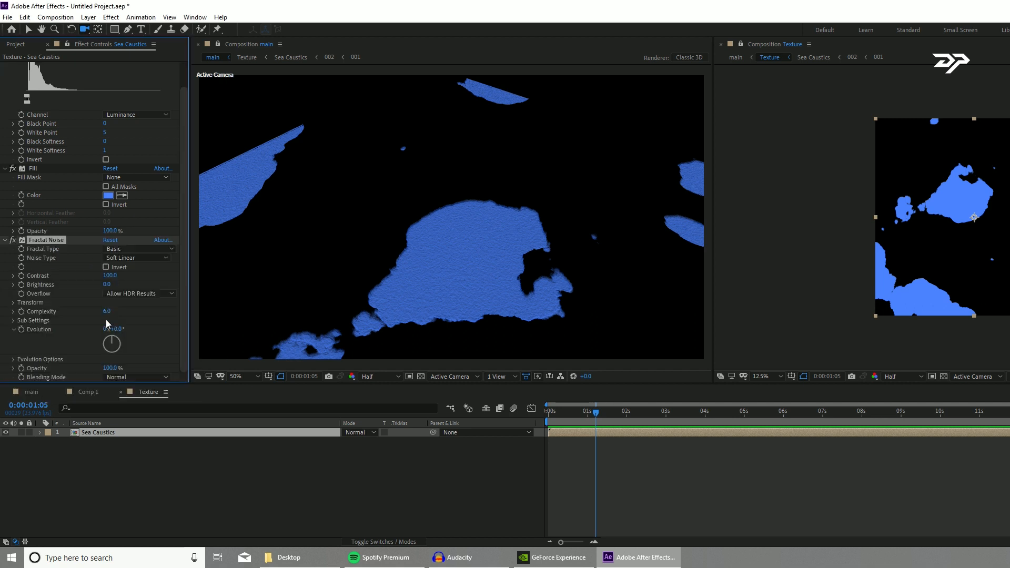
left_click(129, 249)
left_click(174, 324)
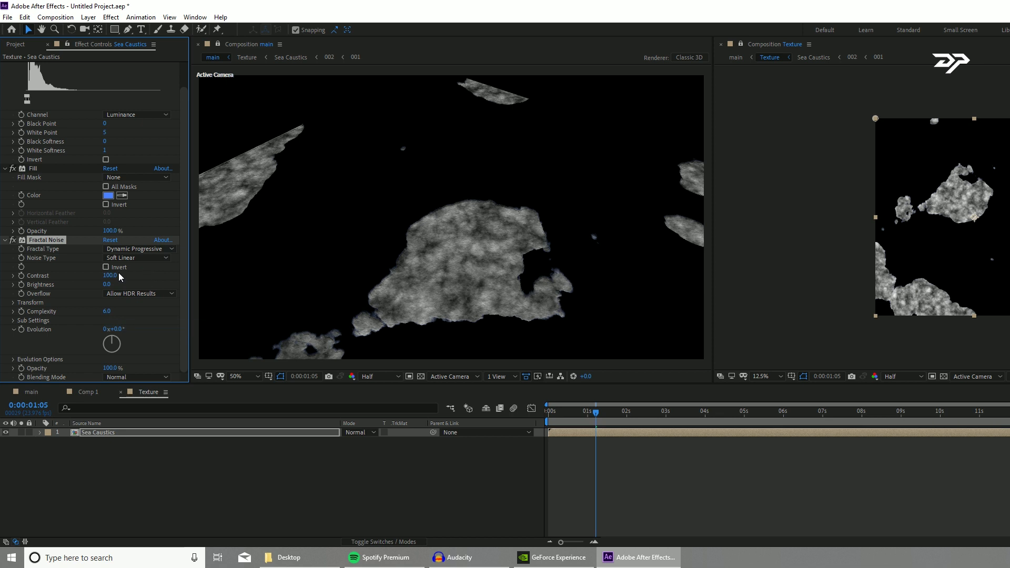
Reduce the scale of the Sea Caustics layer's Fractal Noise to 15 and set its blending mode to Screen
left_click(12, 302)
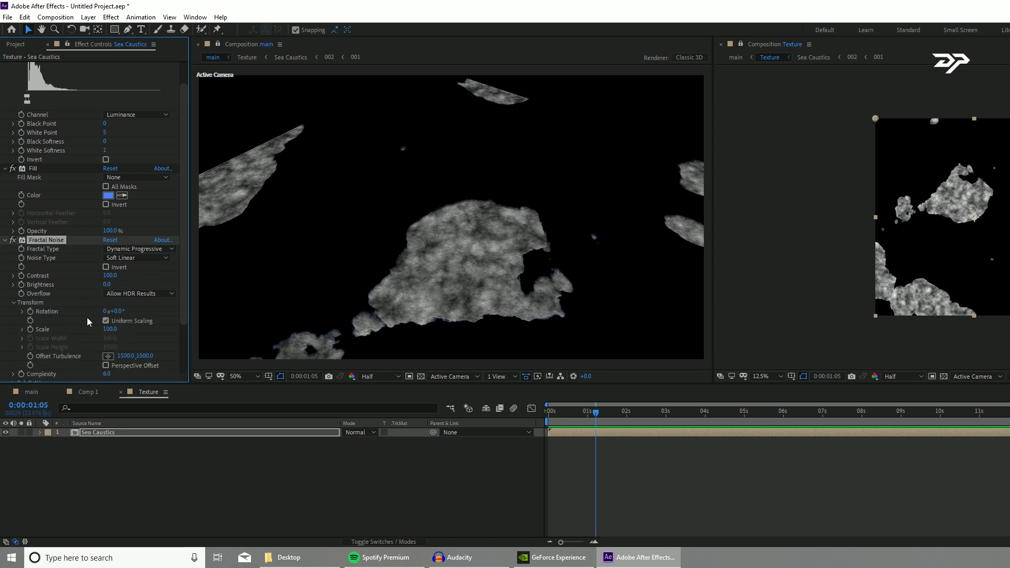
left_click_drag(107, 329, 56, 324)
scroll(938, 253, "up", 1)
left_click_drag(937, 250, 863, 253)
scroll(150, 332, "down", 3)
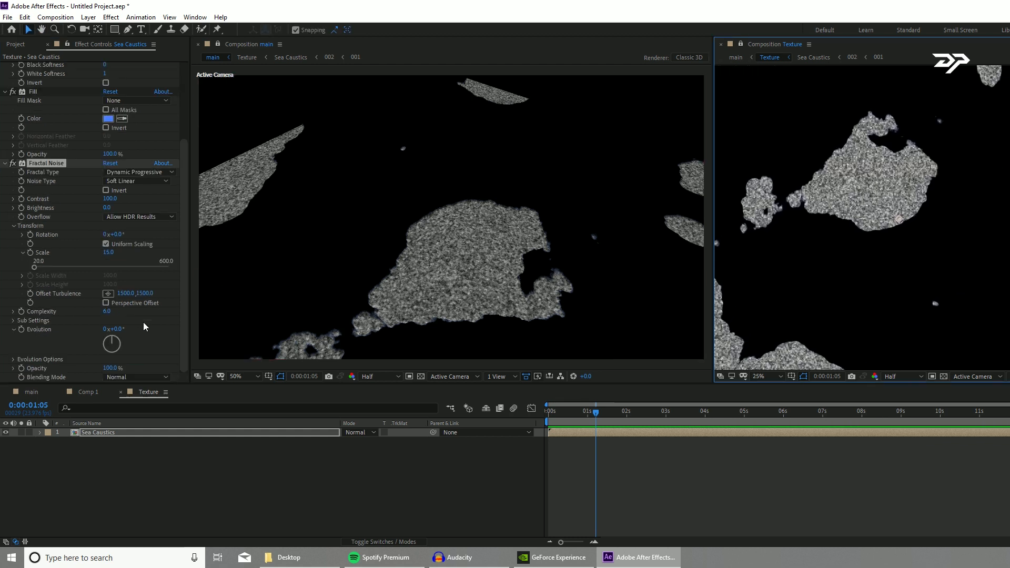
left_click(119, 378)
left_click(130, 215)
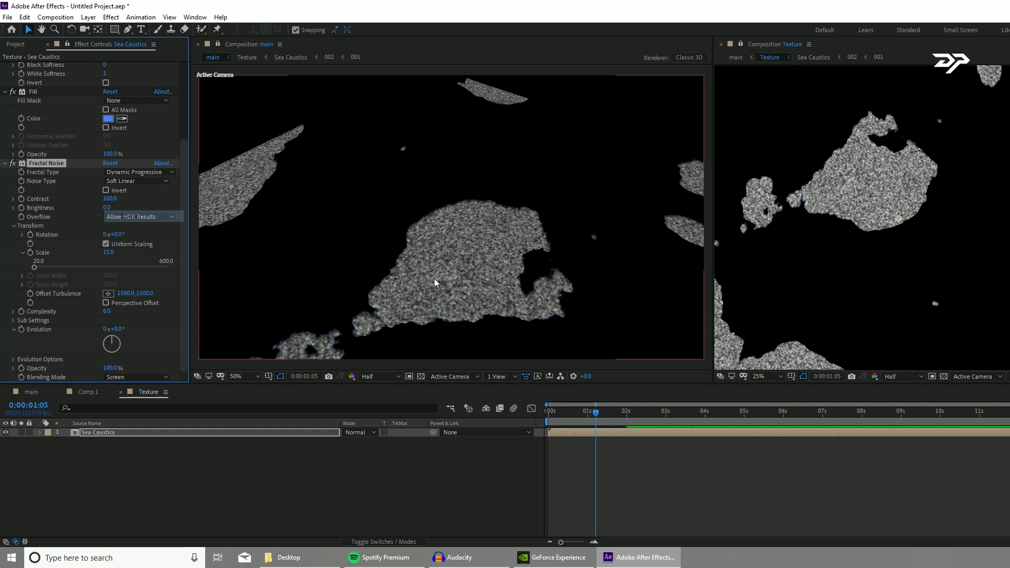
Set the Sea Caustics layer's Fractal Noise scale to 12 and its opacity to 84%
scroll(377, 295, "up", 1)
scroll(366, 221, "down", 2)
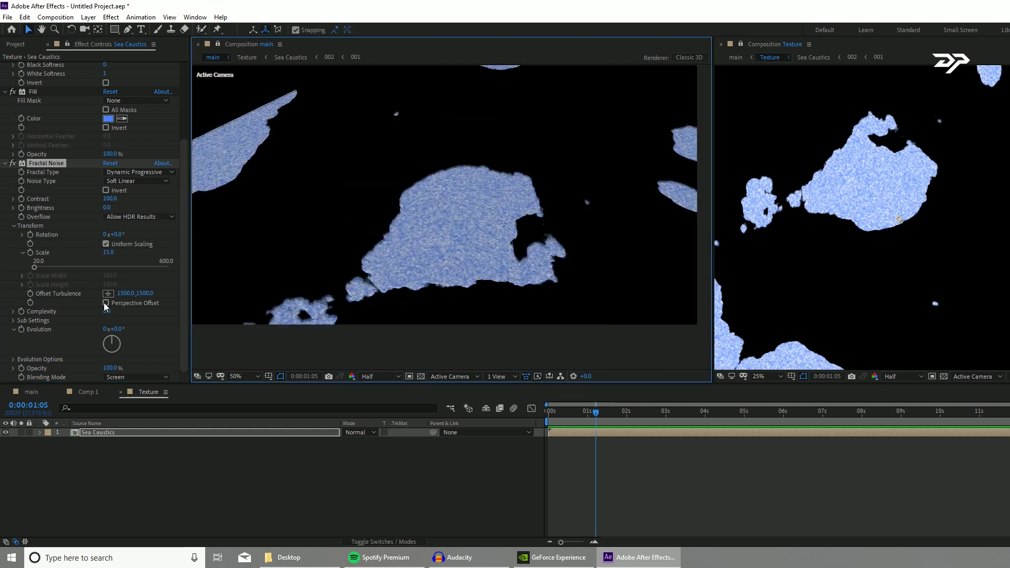
mouse_move(110, 253)
left_mouse_down()
mouse_move(96, 251)
mouse_move(107, 256)
left_mouse_up()
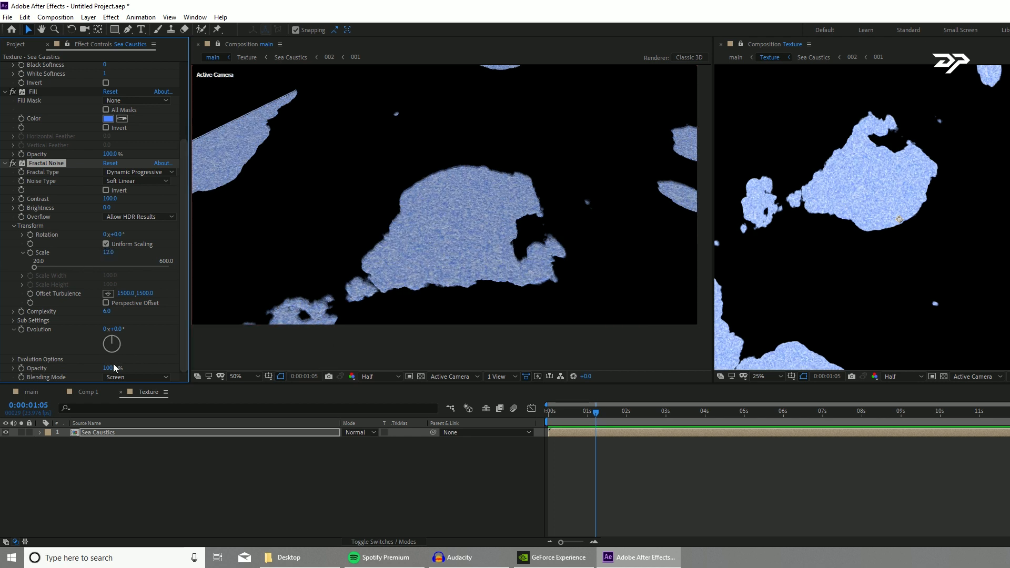
left_click_drag(105, 371, 110, 369)
left_click(244, 475)
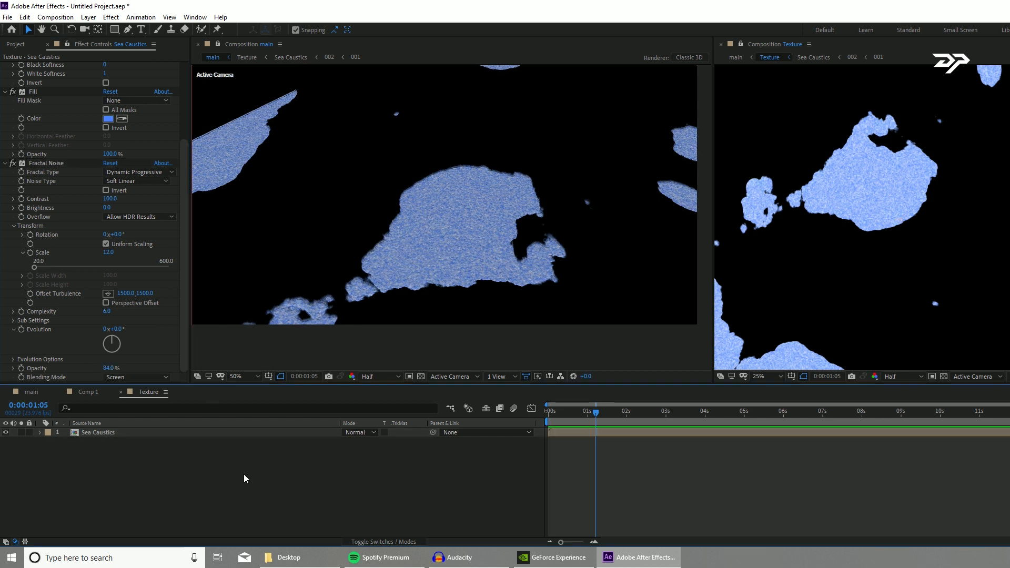
Duplicate the Sea Caustics layer and delete the Fractal Noise effect from the upper copy
left_click(169, 434)
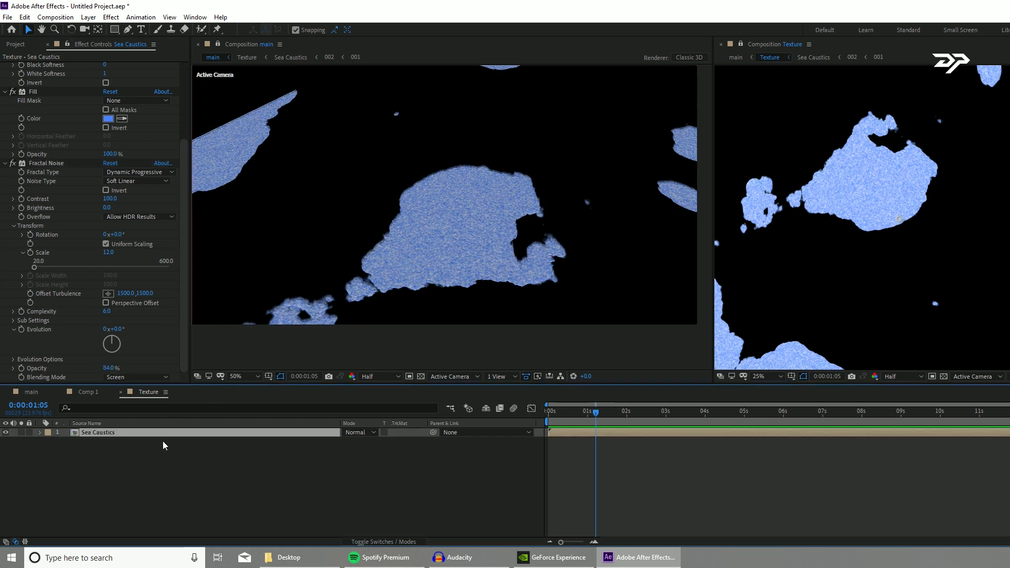
key("ctrl+d")
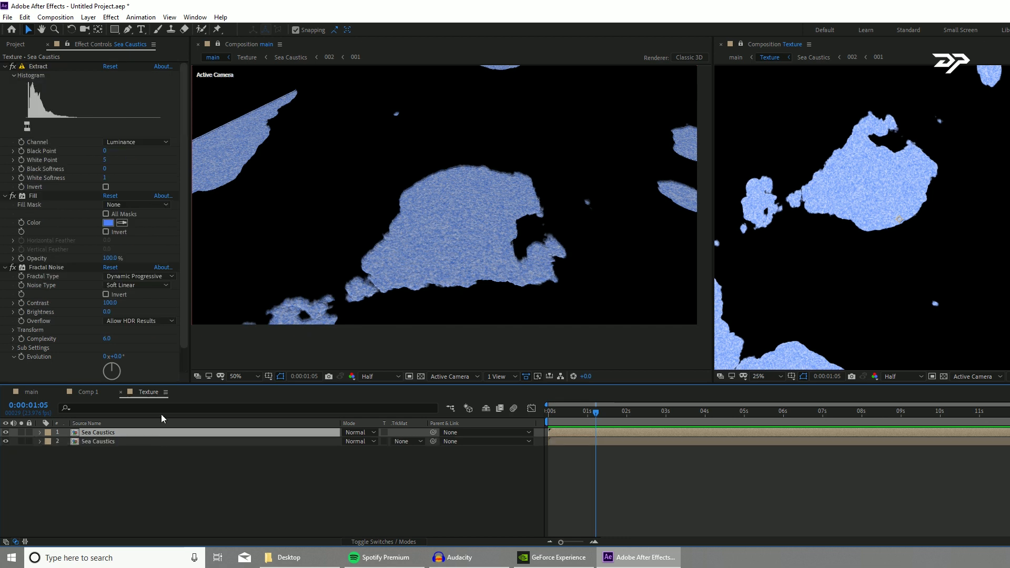
left_click(42, 265)
key("Delete")
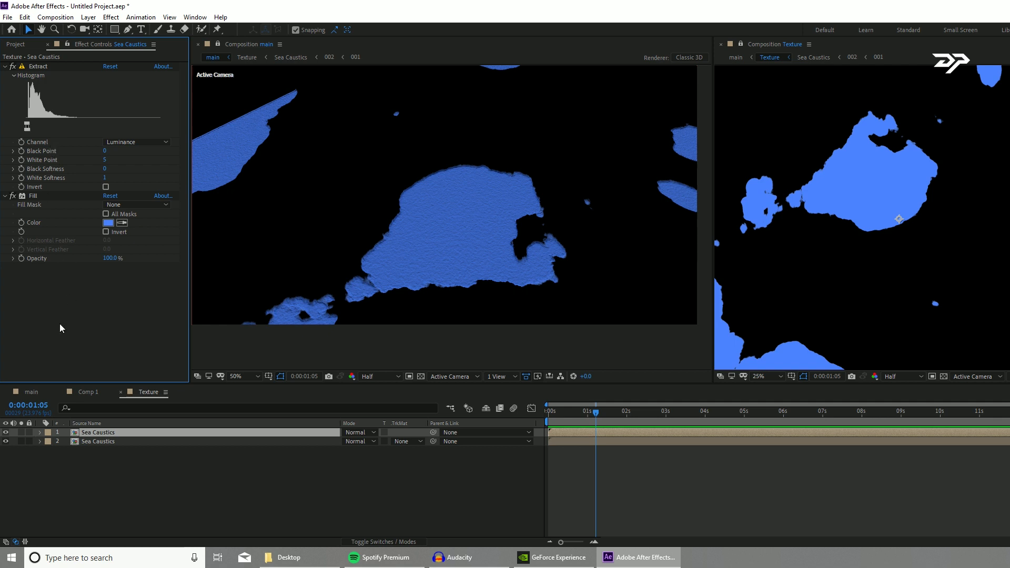
Apply the Refine Hard Matte effect to the upper Sea Caustics layer and set its shift edge to -100%
key("ctrl+space")
type("refi")
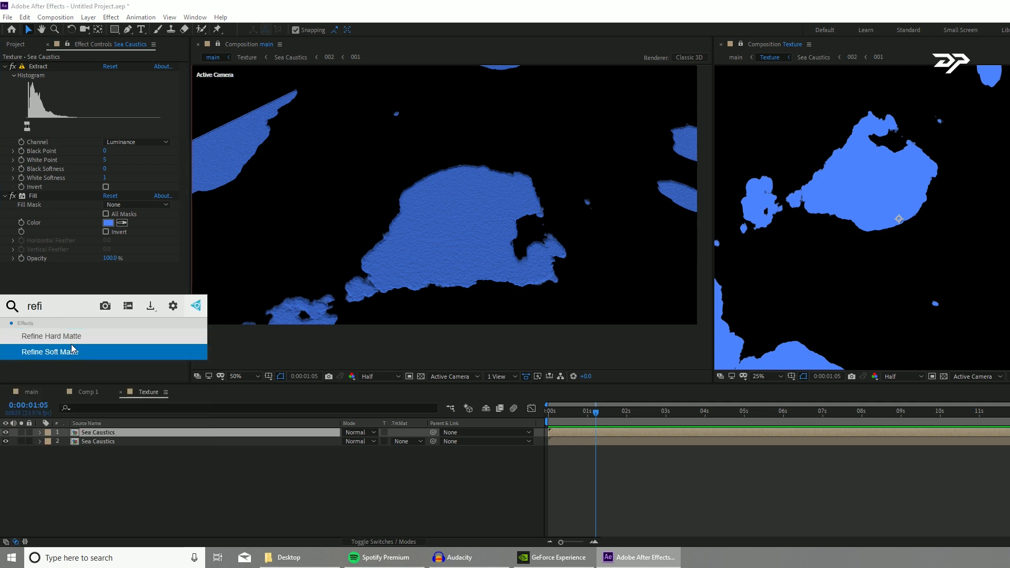
left_click(73, 340)
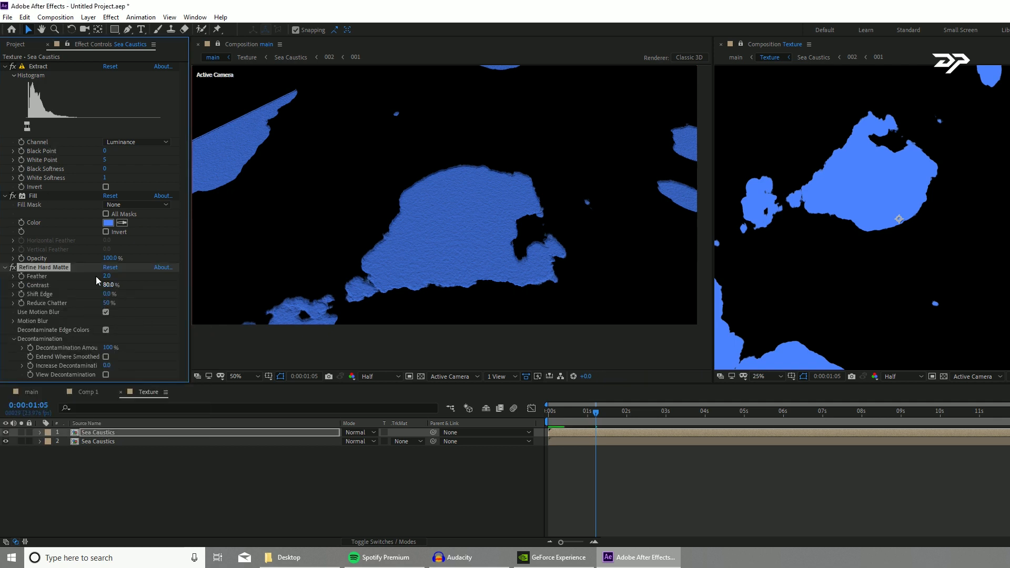
left_click_drag(106, 293, 72, 293)
Increase the Refine Hard Matte feather to 128.9 to reveal a soft foam border around the water
left_click_drag(112, 275, 311, 285)
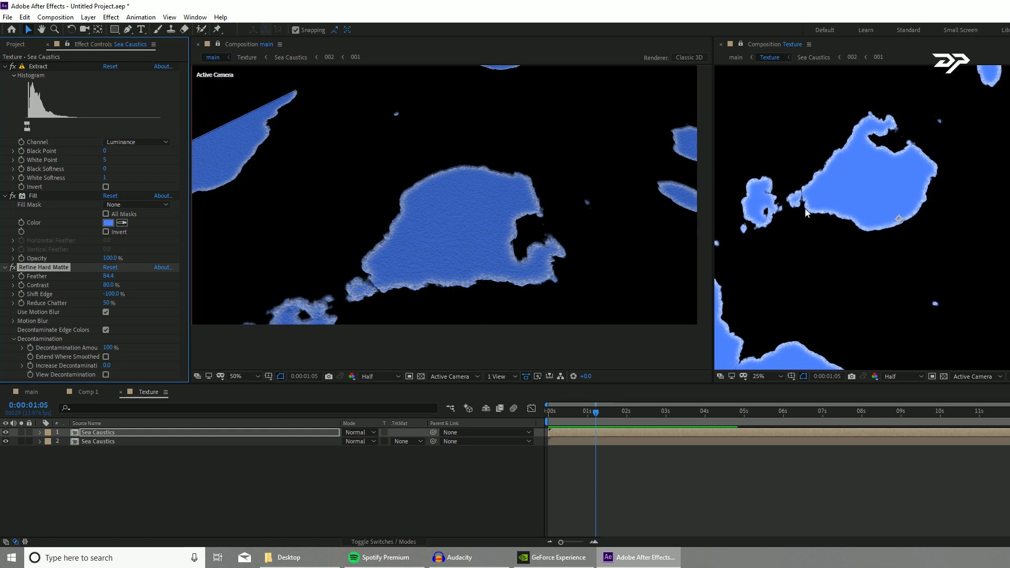
left_click_drag(120, 279, 231, 276)
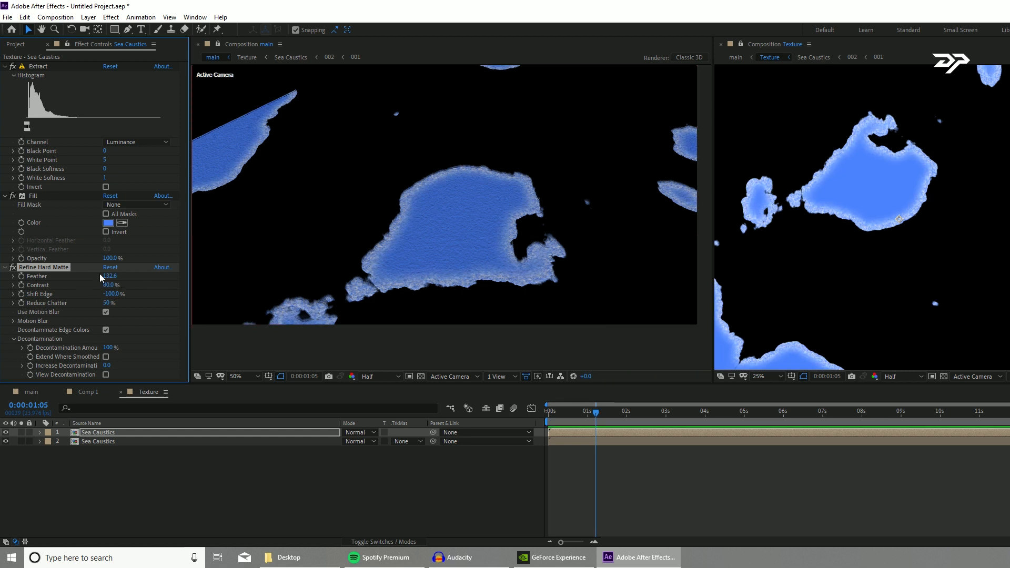
left_click_drag(109, 277, 89, 278)
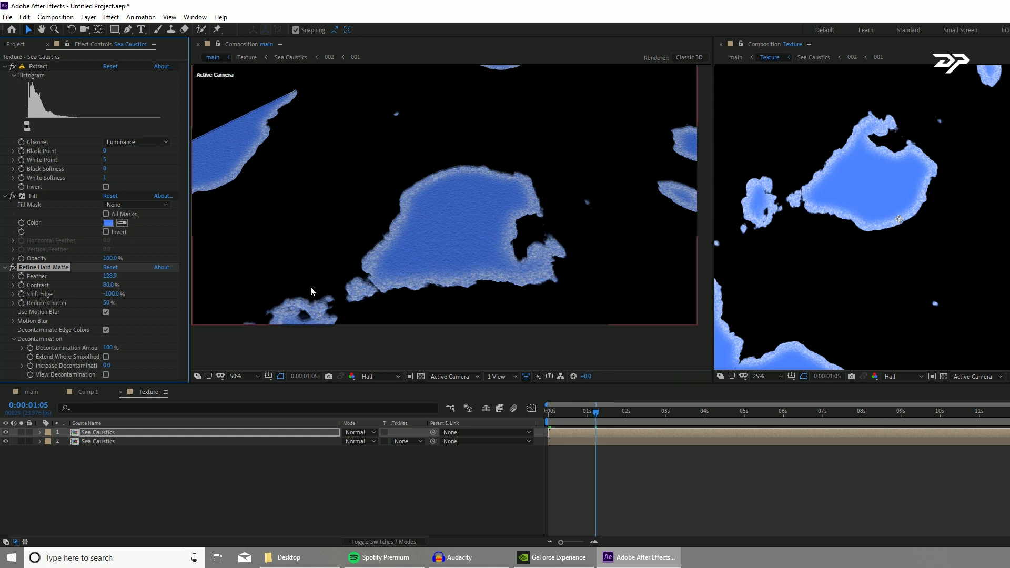
left_click(136, 442)
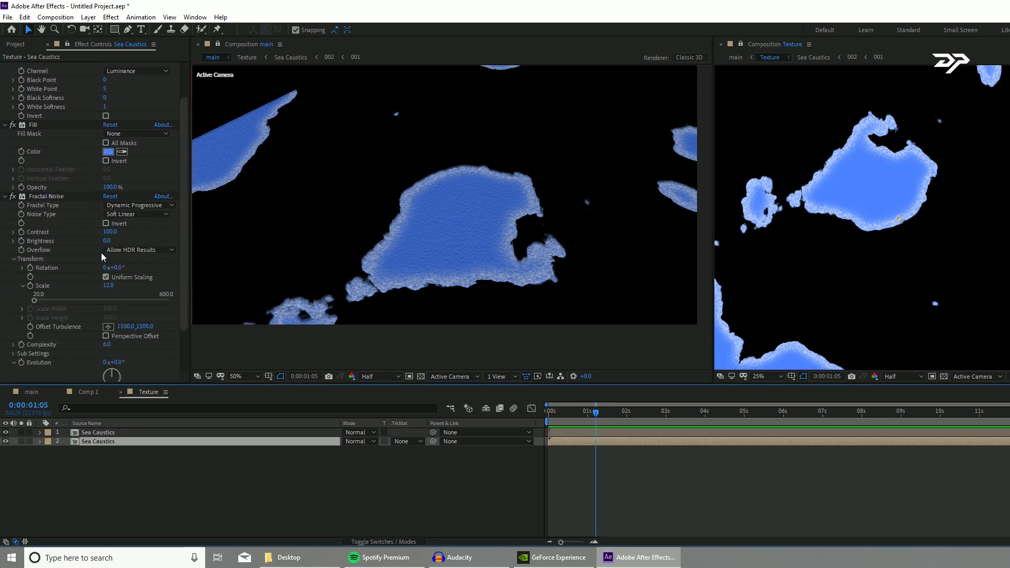
scroll(93, 254, "down", 3)
scroll(100, 245, "up", 1)
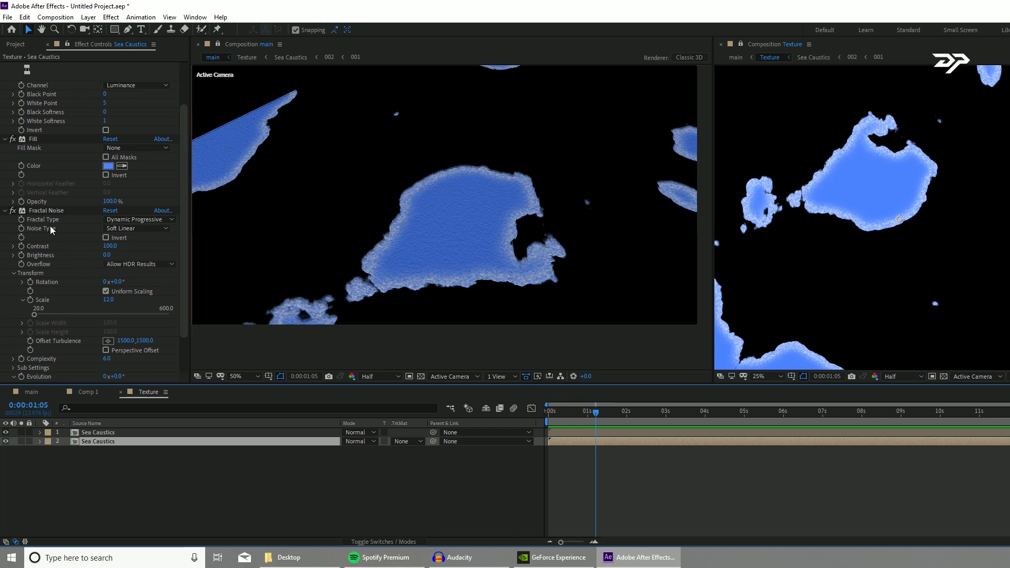
left_click(465, 251)
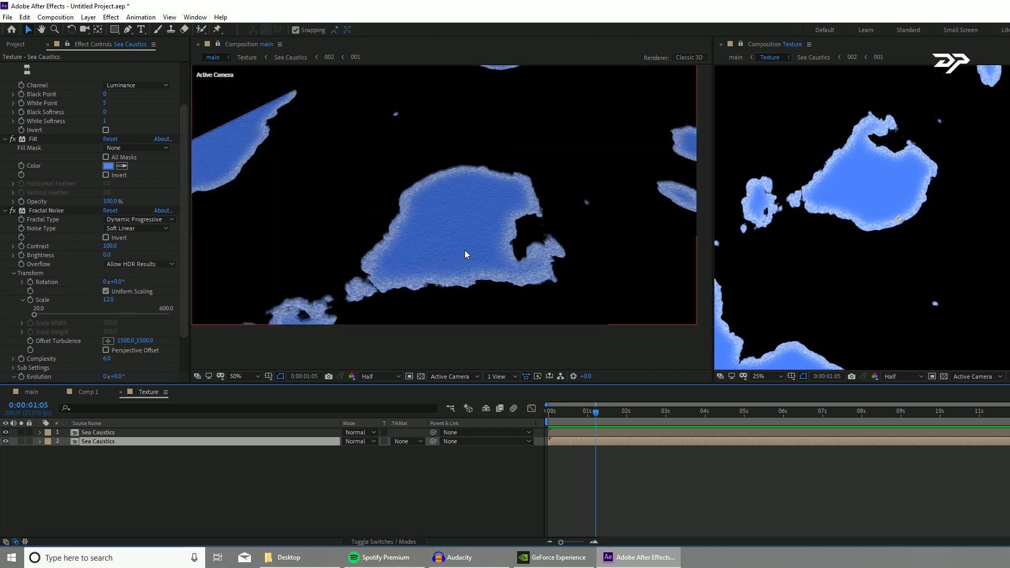
Rename the upper Sea Caustics layer to "Sea top"
left_click(118, 431)
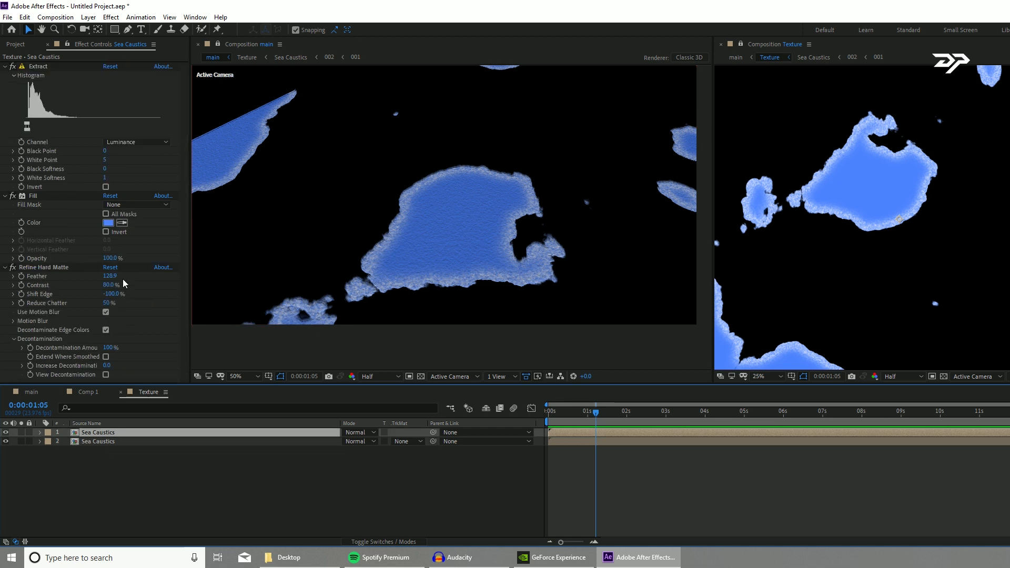
key("Return")
type("Sea to")
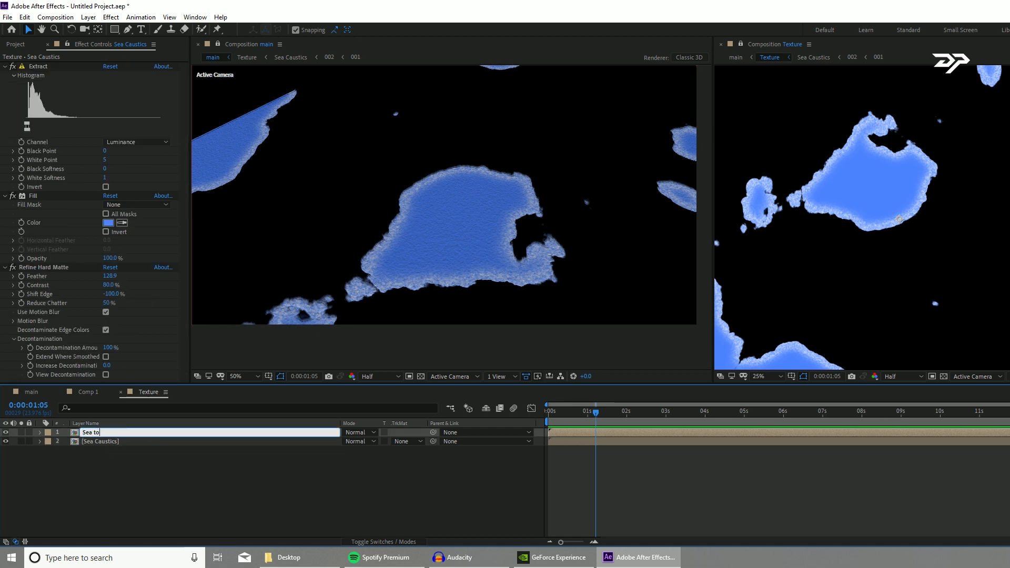
key("Return")
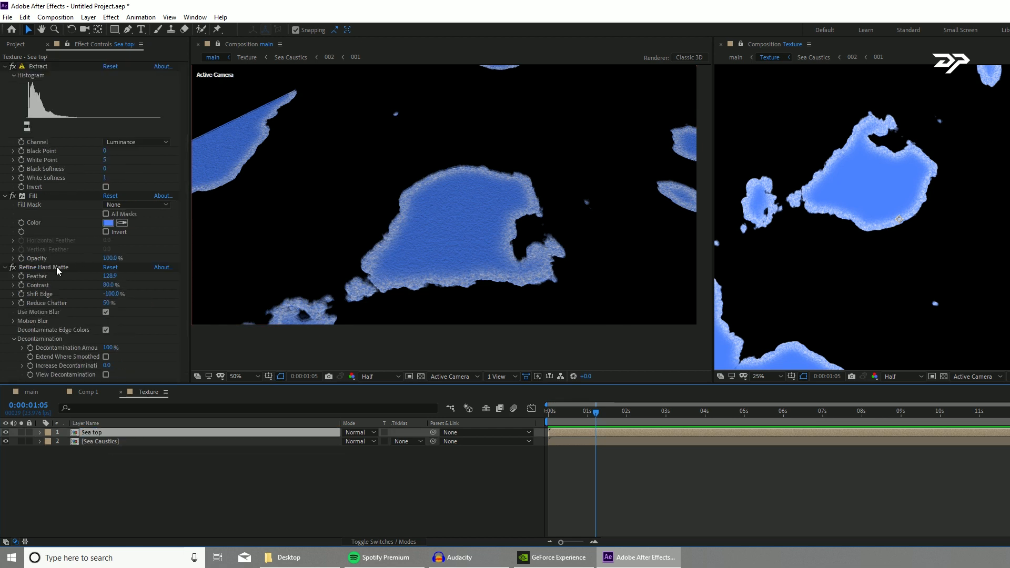
Apply the Fractal Noise effect to the Sea top layer and blend it in Multiply mode
key("ctrl+space")
type("frac")
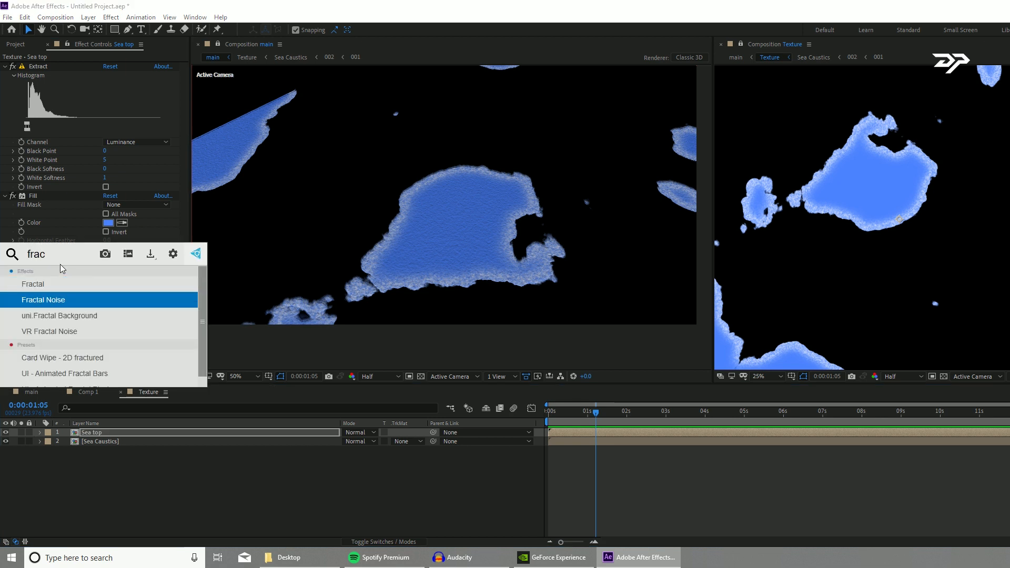
key("Return")
left_click(129, 379)
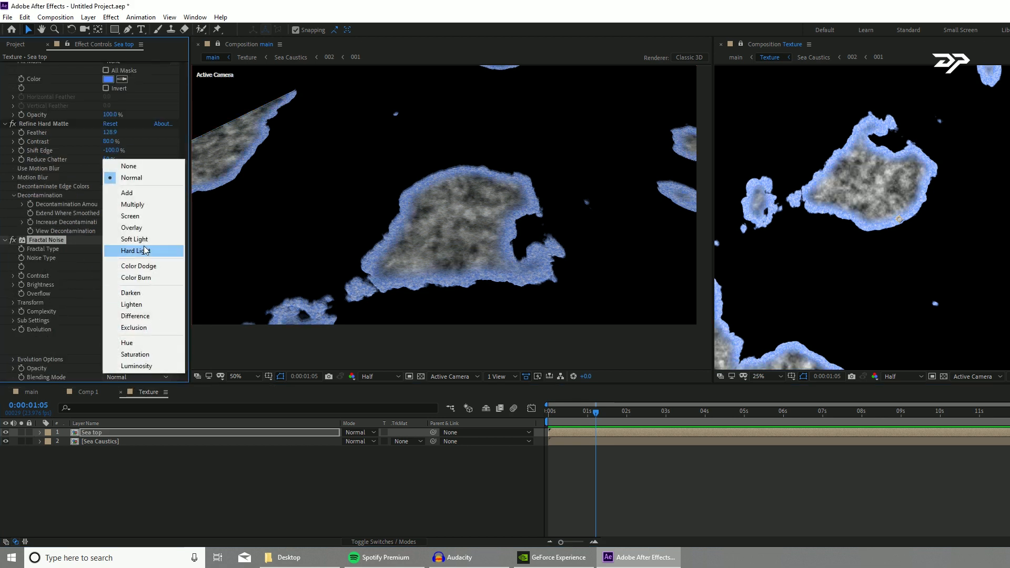
left_click(135, 212)
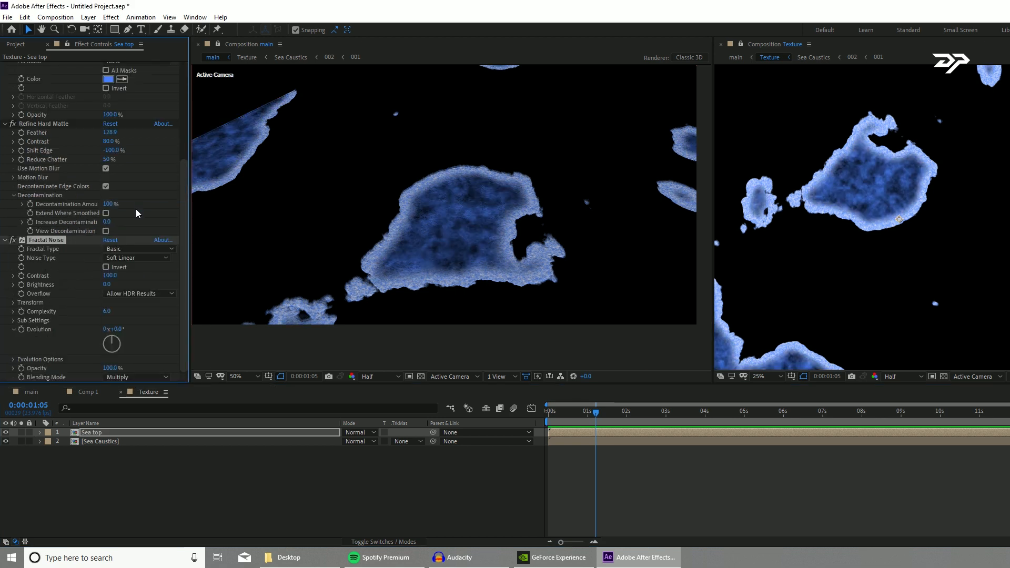
Set the Sea top layer's Fractal Noise scale to 495 and its opacity to 50%
left_click(13, 303)
left_click_drag(114, 331, 326, 333)
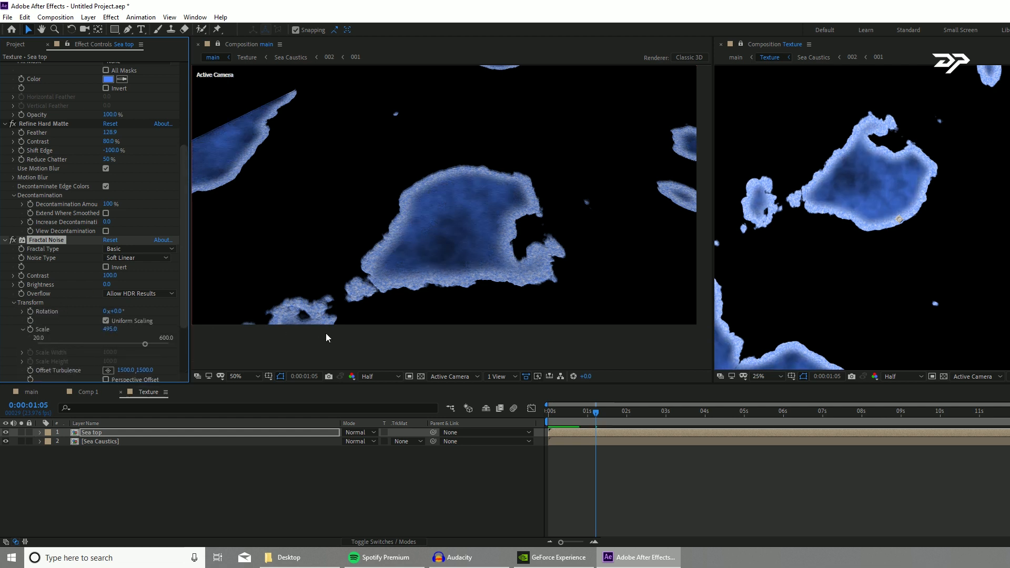
scroll(76, 310, "down", 3)
left_click(107, 376)
left_click(90, 368)
left_click(113, 368)
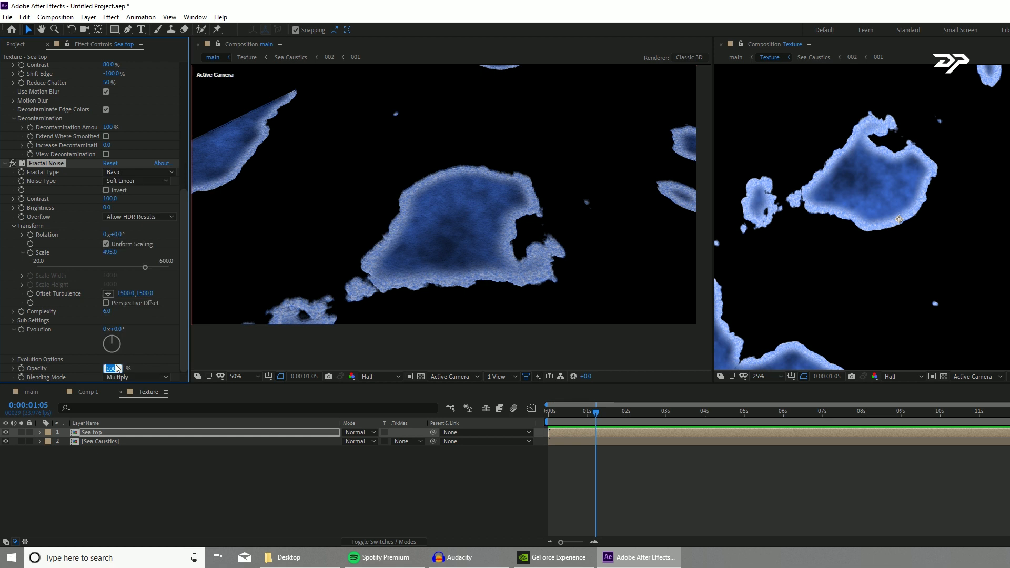
type("50")
key("Return")
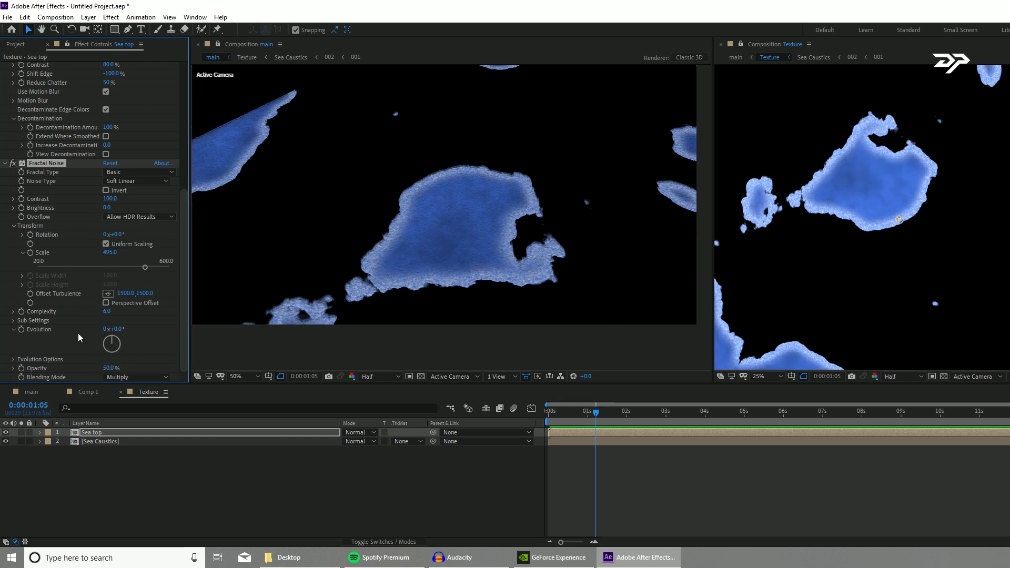
Raise the opacity of the Sea top layer's Fractal Noise to 70%
left_click_drag(109, 369, 125, 372)
left_click(111, 369)
type("70")
key("Return")
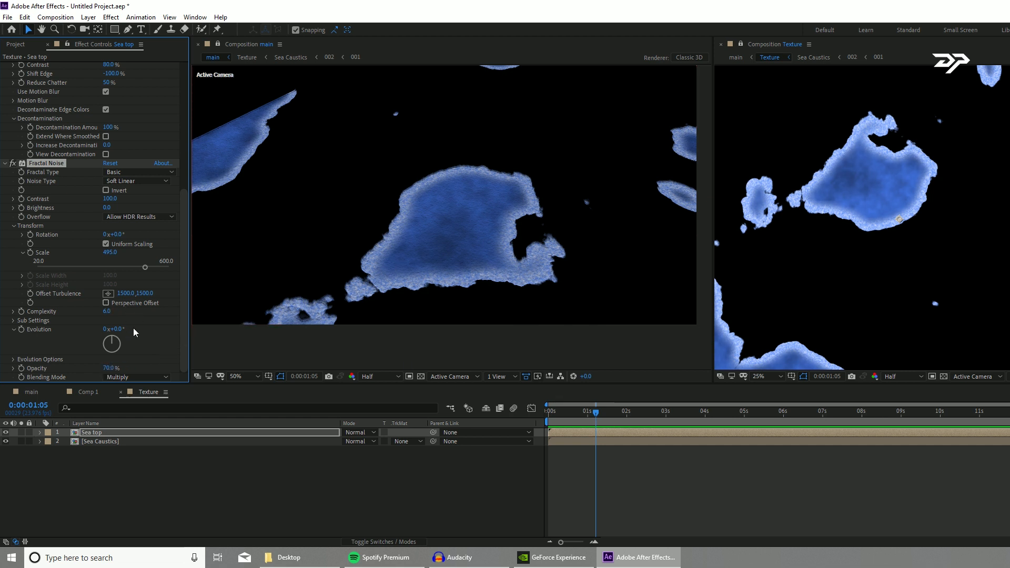
Duplicate the Sea top layer and move the copy beneath the Sea Caustics layer
left_click(157, 440)
left_click(175, 478)
left_click_drag(397, 234, 397, 221)
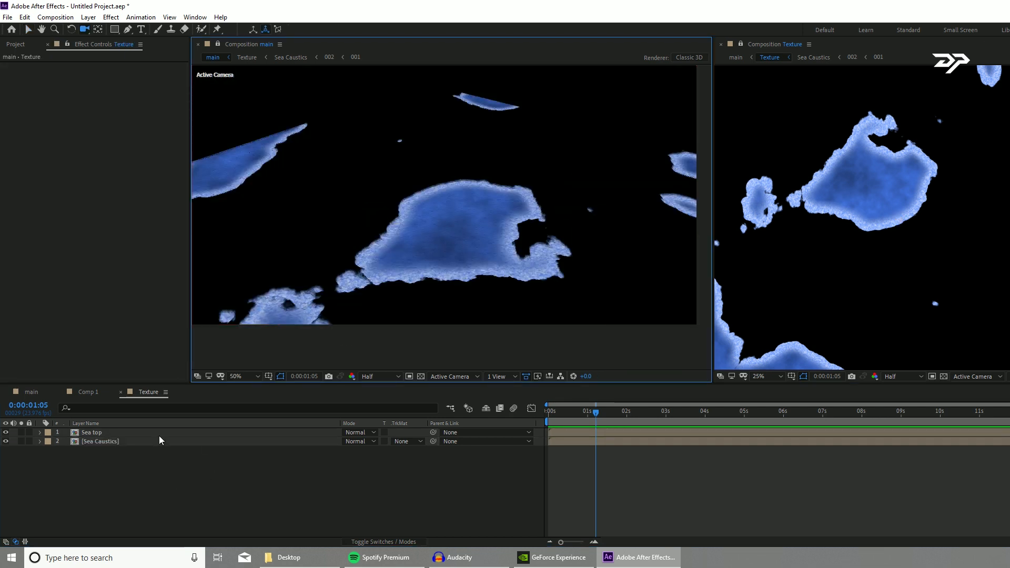
left_click(122, 440)
left_click(121, 433)
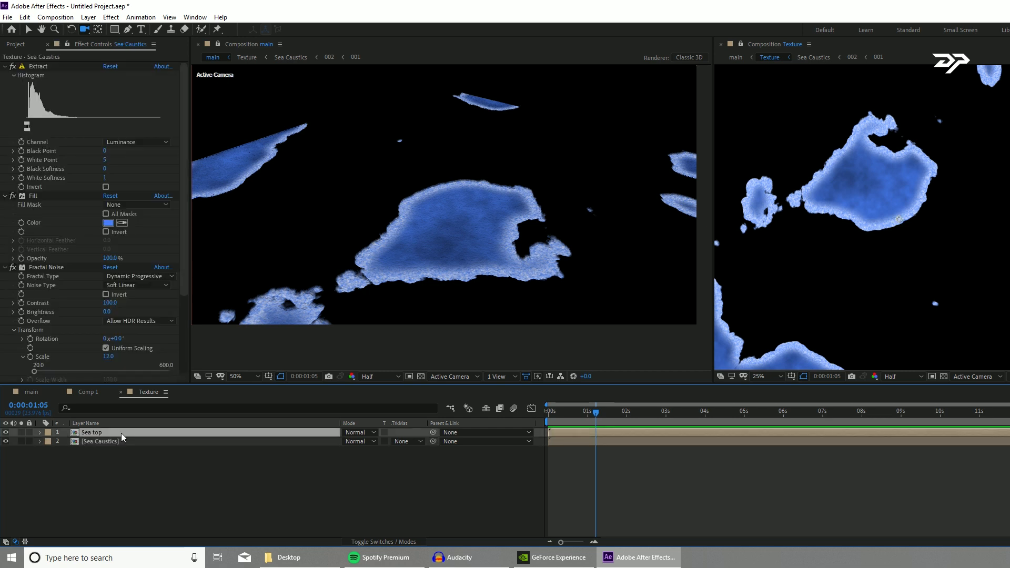
key("ctrl+d")
left_click_drag(122, 433, 124, 478)
left_click(125, 477)
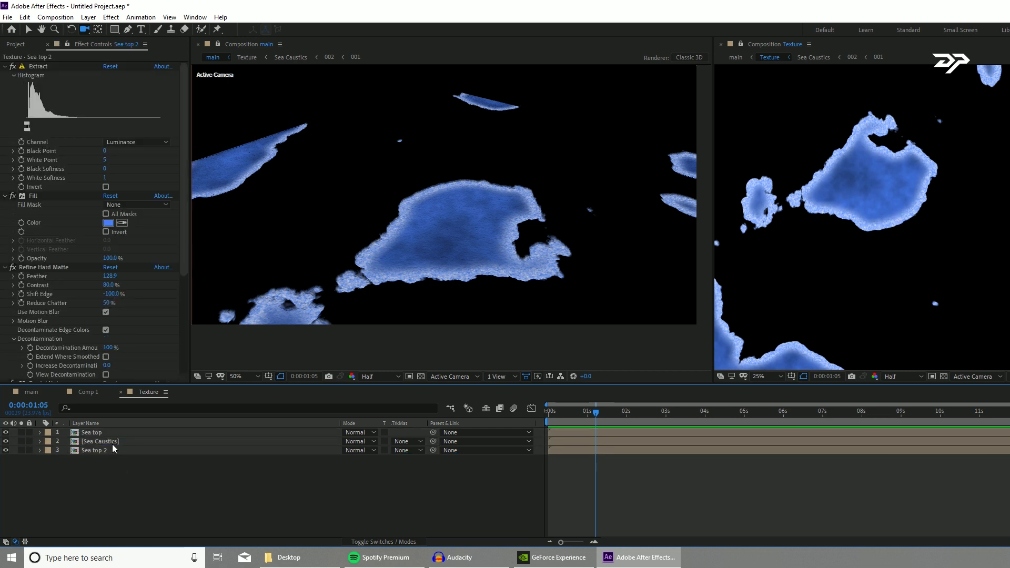
Rename the Sea top 2 layer to "Beach"
left_click(115, 449)
key("Return")
type("Beach")
key("Return")
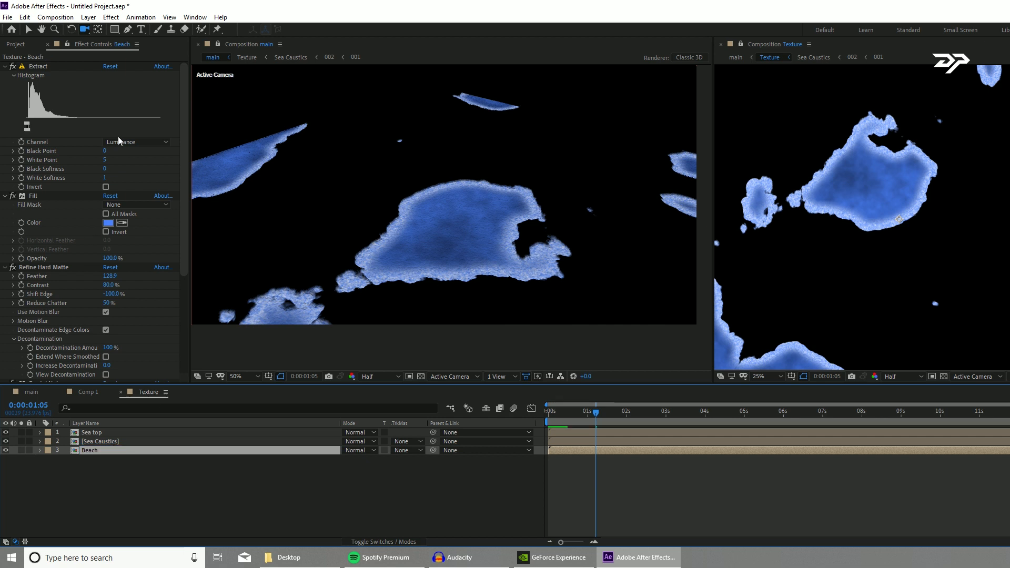
Remove Refine Hard Matte from the Beach layer and change its Fill color to a darkened sandy yellow
left_click(42, 267)
key("Delete")
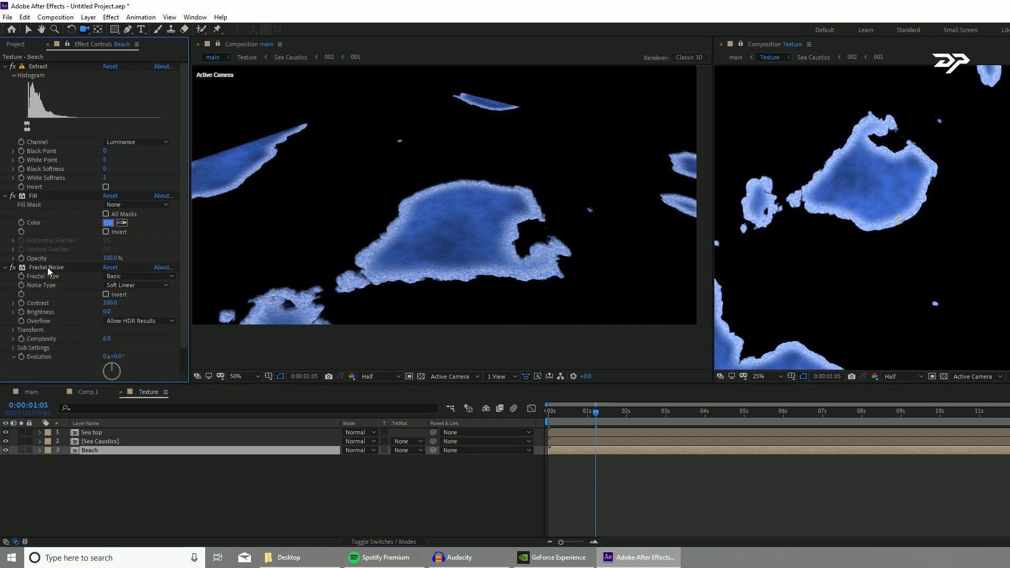
left_click(109, 222)
mouse_move(201, 185)
left_mouse_down()
mouse_move(156, 174)
mouse_move(147, 192)
left_mouse_up()
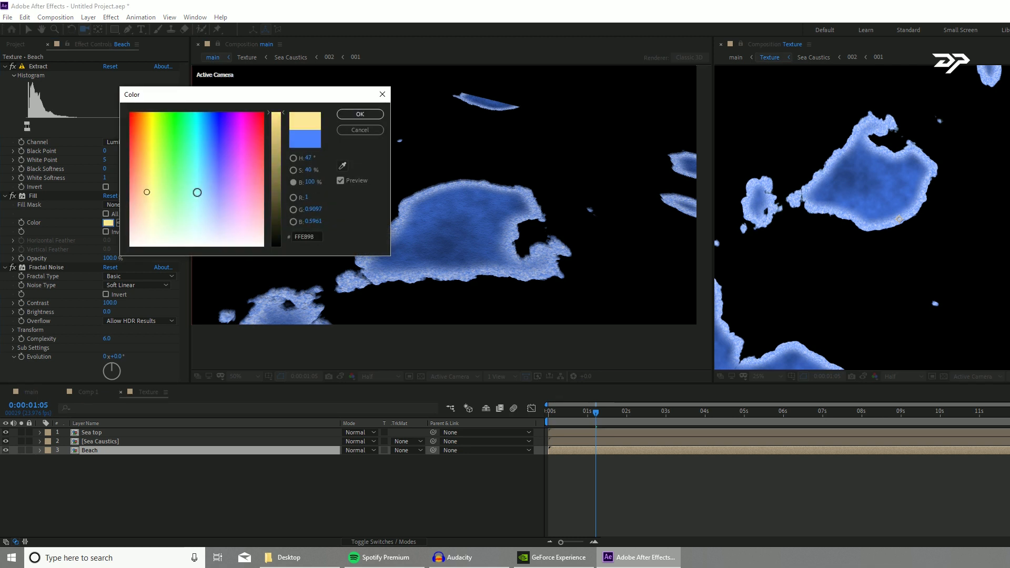
left_click(276, 152)
left_click_drag(276, 153, 275, 147)
left_click(350, 114)
Widen the Beach layer's Extract range to a white point of 10 so sand surrounds the water
left_click_drag(28, 126, 30, 127)
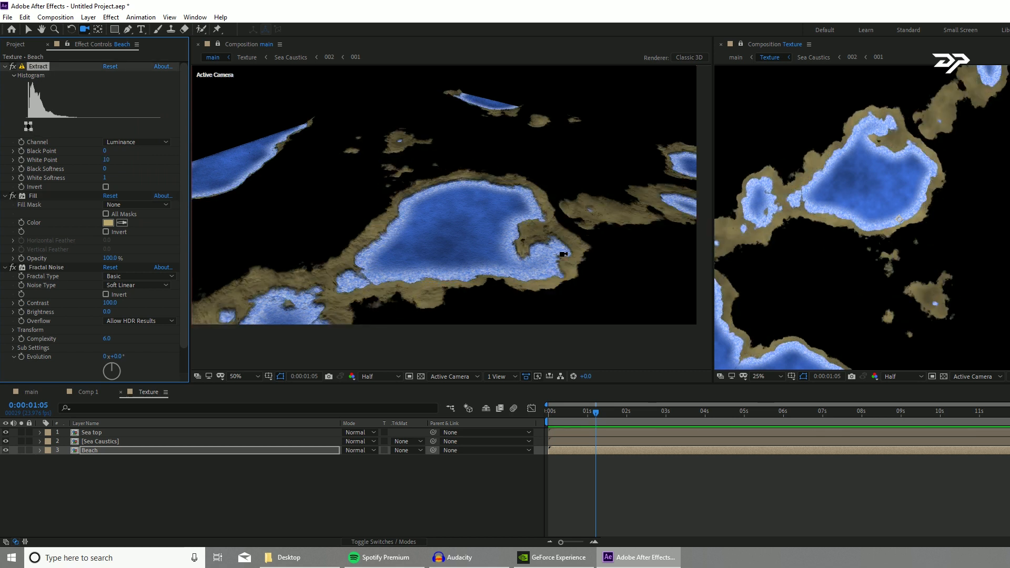
left_click_drag(563, 254, 490, 249)
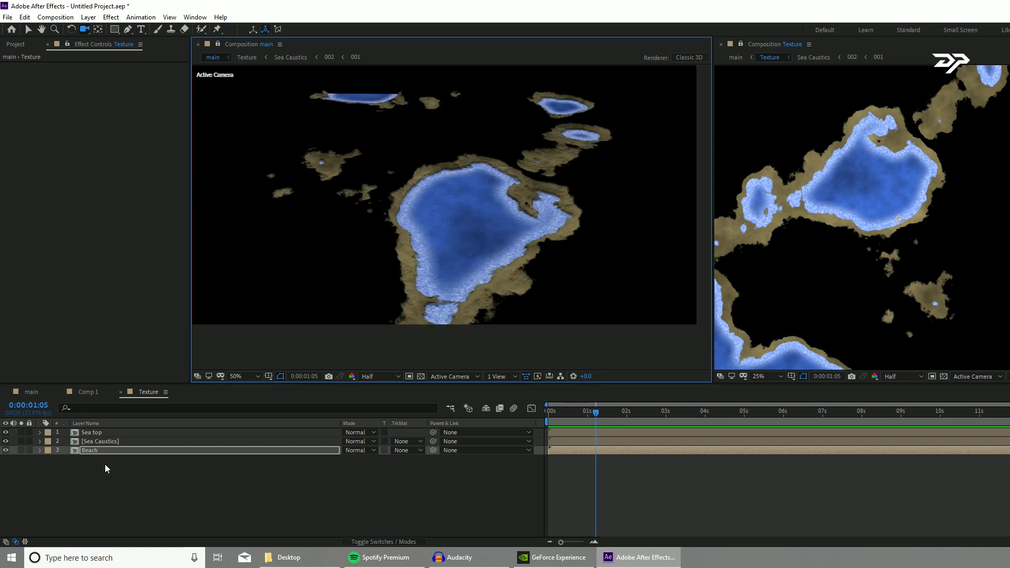
Reduce the scale of the Beach layer's Fractal Noise to 212
left_click(103, 451)
scroll(97, 348, "down", 2)
left_click(45, 240)
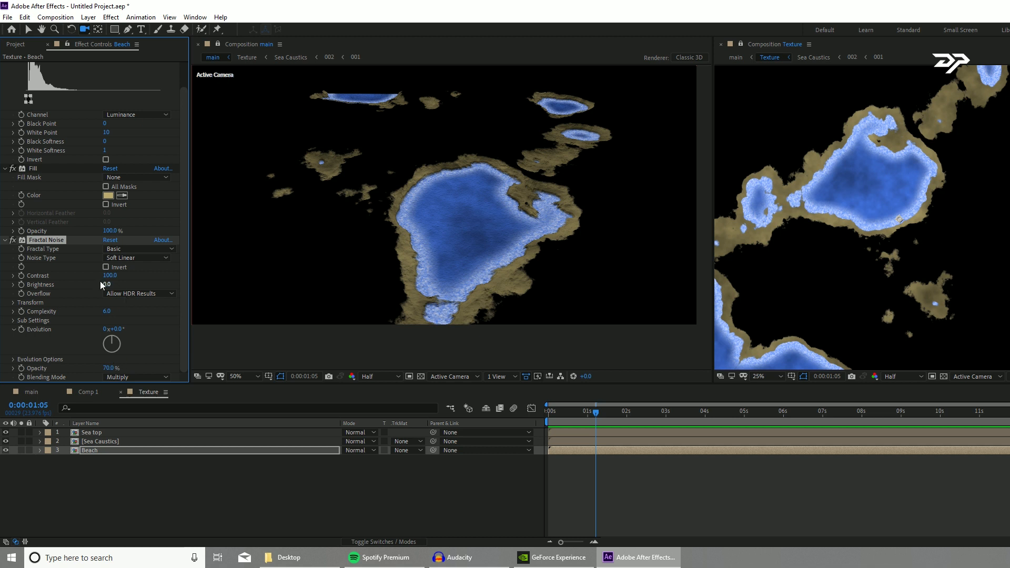
left_click(13, 303)
left_click(23, 329)
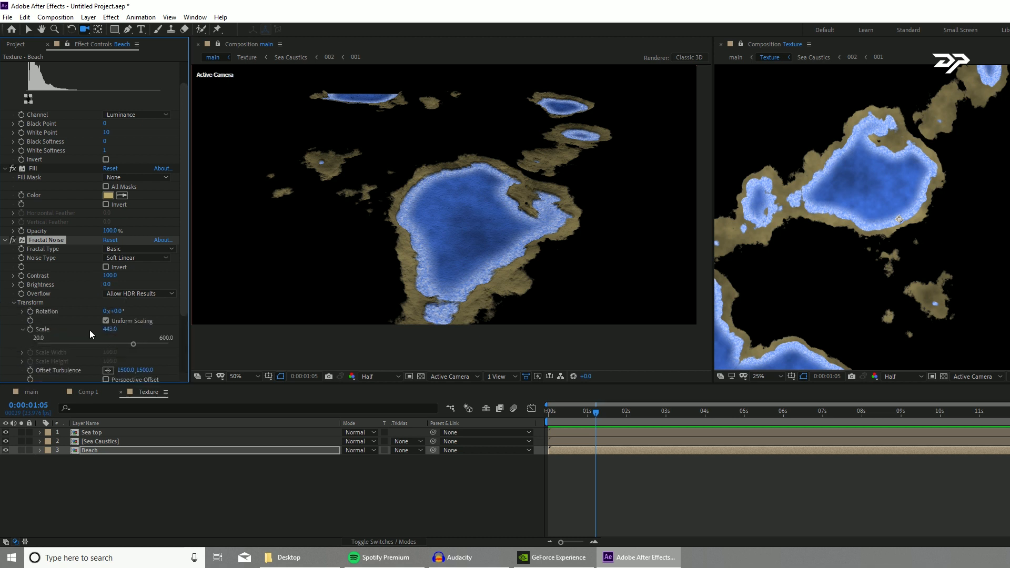
left_click_drag(111, 330, 94, 333)
scroll(771, 201, "up", 2)
left_click_drag(771, 202, 976, 231)
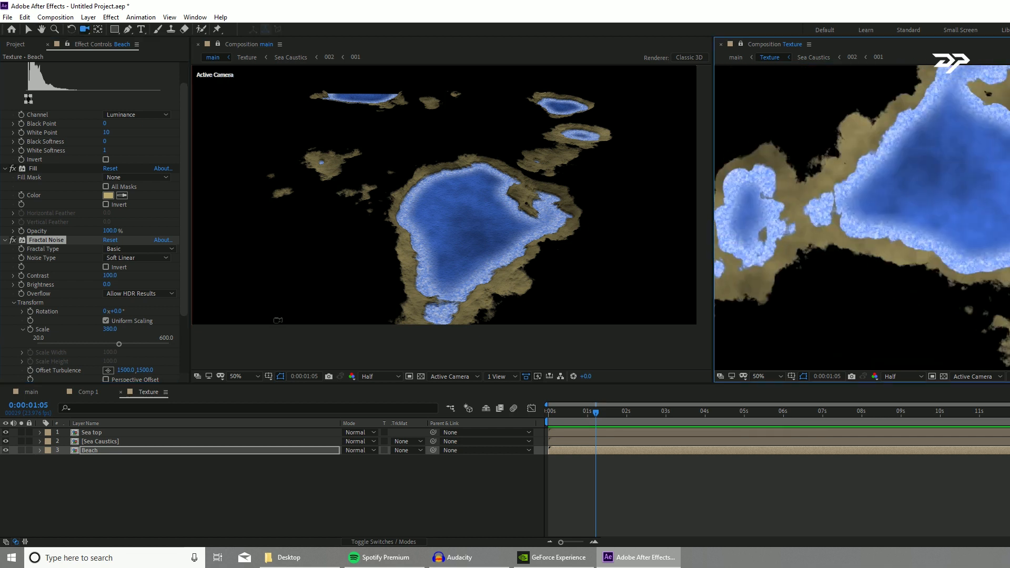
left_click_drag(124, 340, 89, 330)
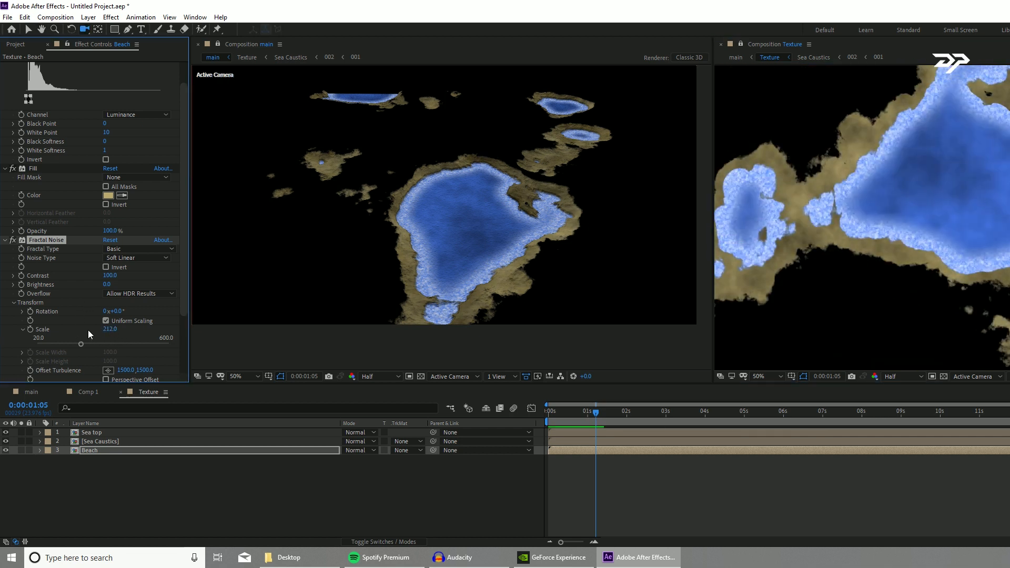
Set the opacity of the Beach layer's Fractal Noise to 61%
scroll(104, 330, "down", 1)
scroll(102, 326, "down", 2)
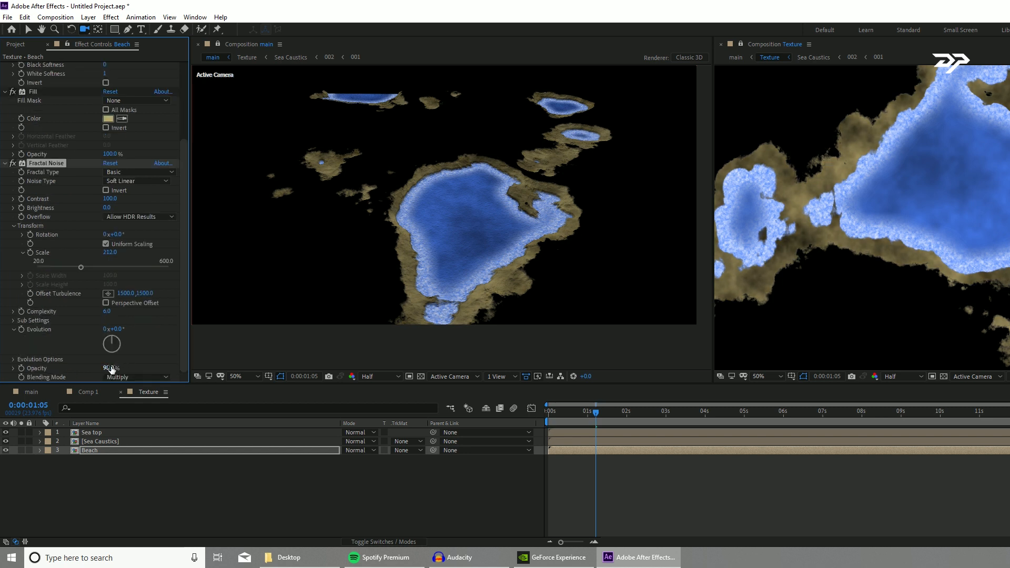
left_click_drag(108, 371, 98, 366)
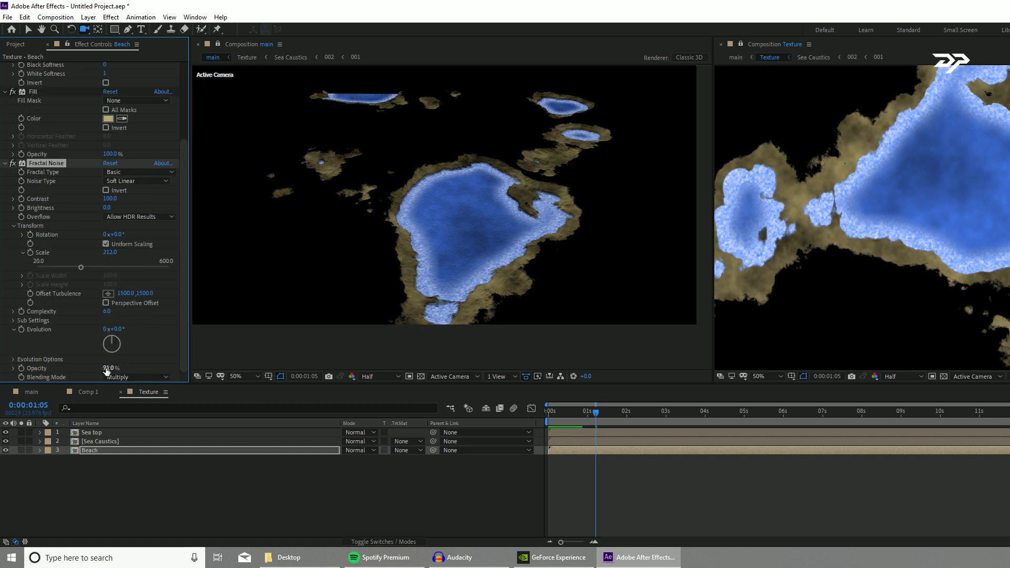
mouse_move(111, 368)
left_mouse_down()
mouse_move(99, 369)
mouse_move(125, 367)
left_mouse_up()
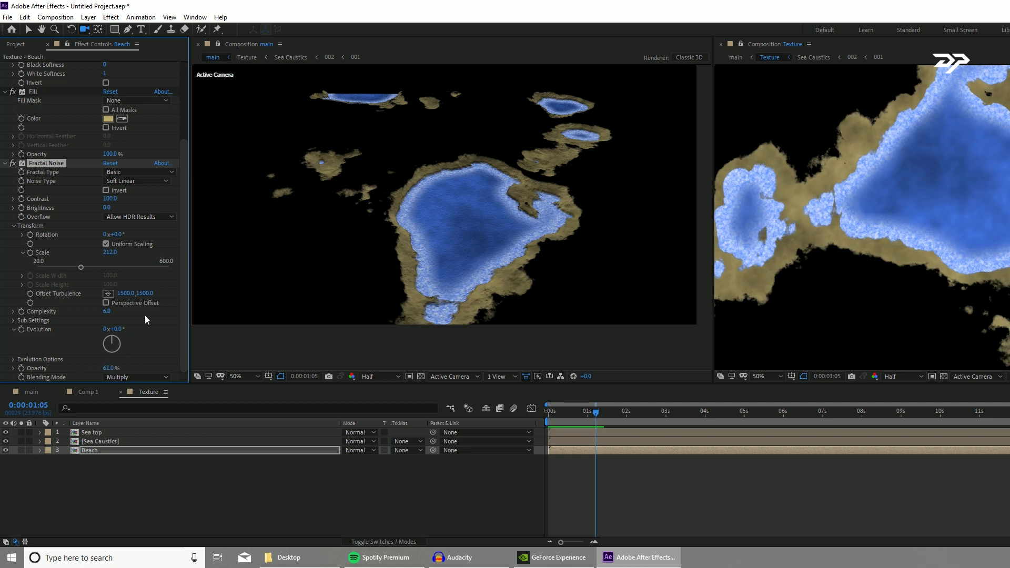
Duplicate the Beach layer, place the copy beneath the original and rename it "Veg"
left_click(95, 451)
key("ctrl+d")
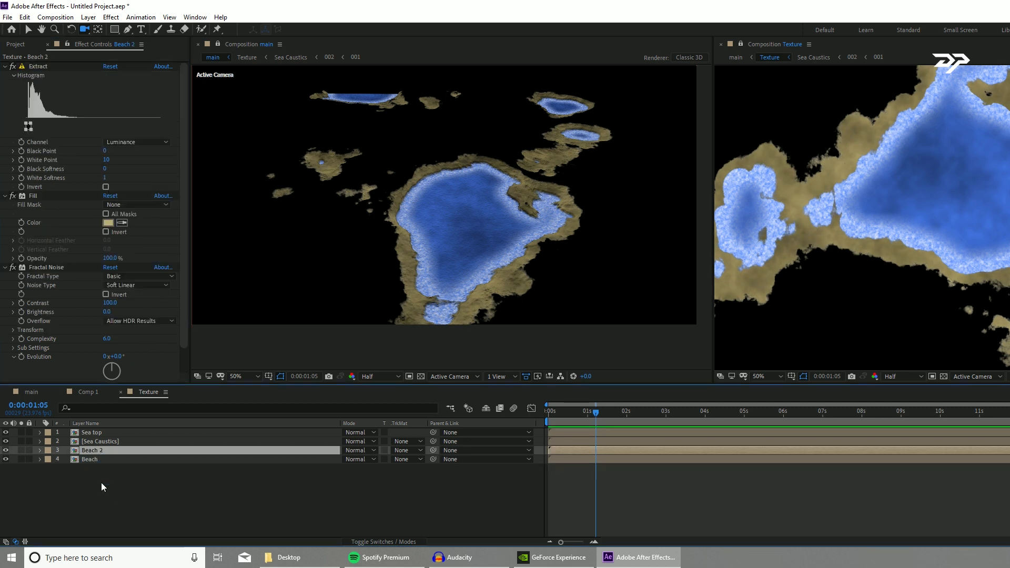
key("Return")
type("V")
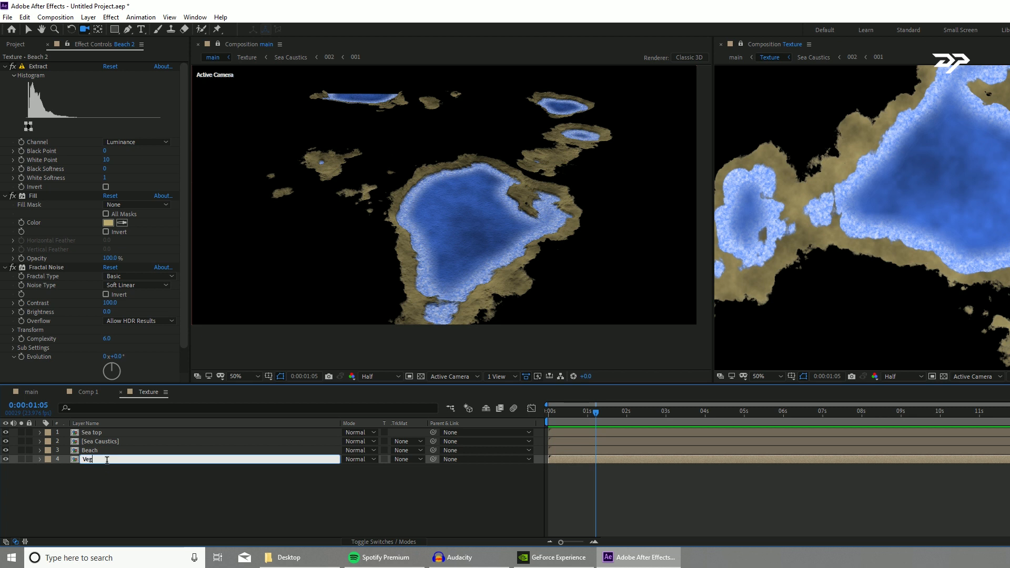
type("eg")
key("Return")
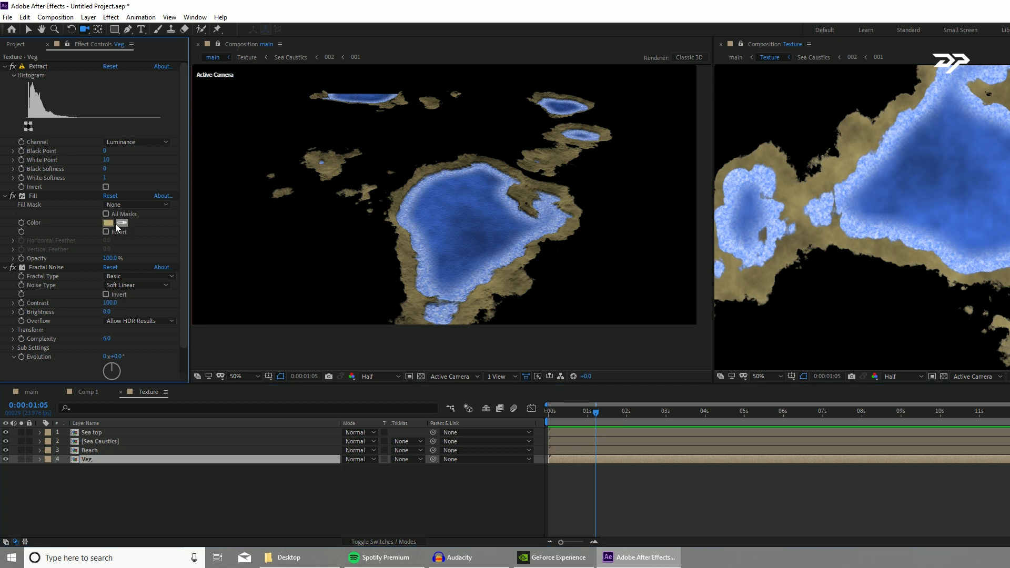
Change the Veg layer's Fill color to a muted green
left_click(108, 223)
left_click_drag(150, 194, 166, 191)
left_click(347, 130)
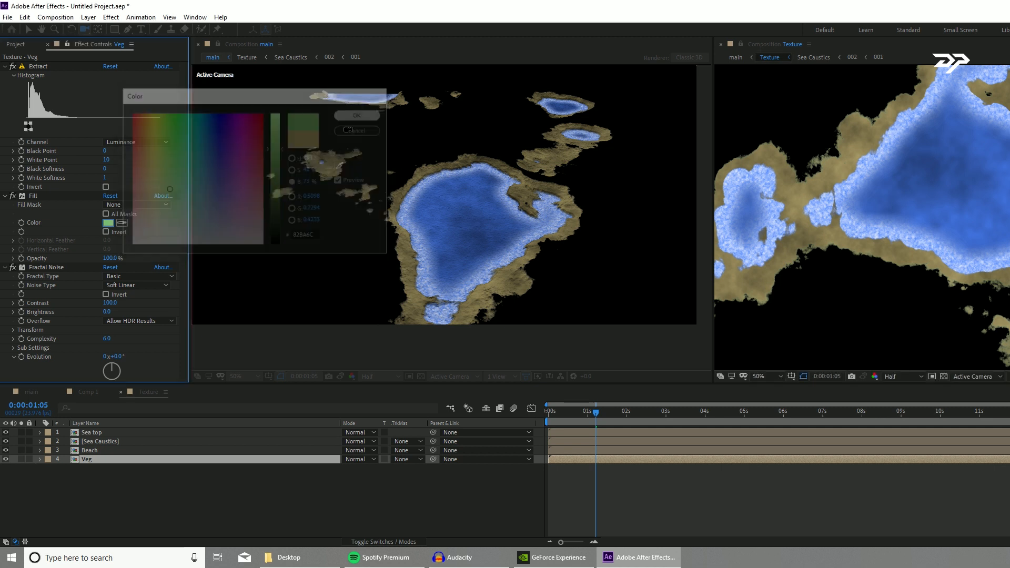
Set the Veg layer's Extract to a white point of 21 and a white softness of 10
left_click_drag(32, 127, 40, 122)
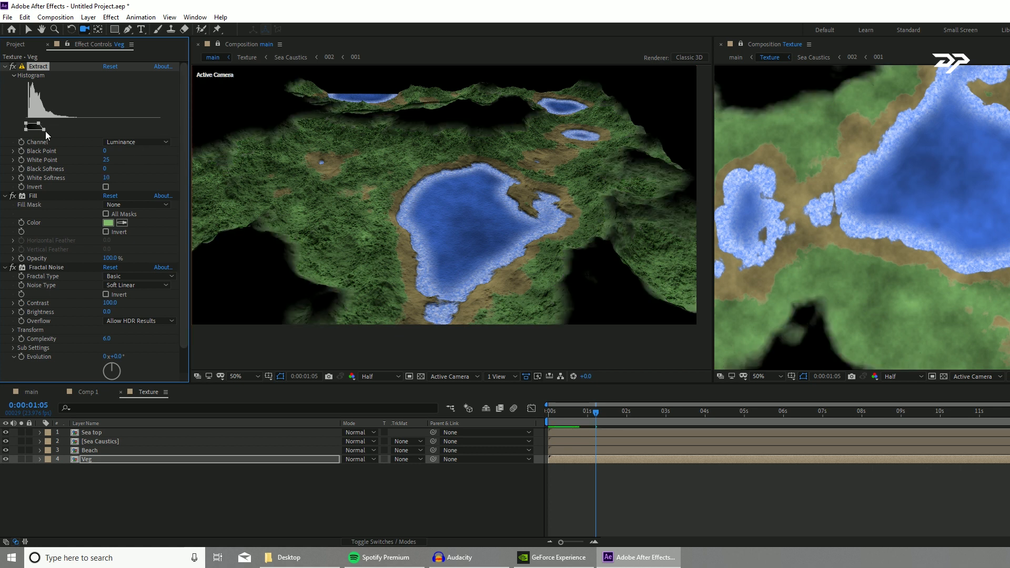
left_click_drag(40, 122, 36, 122)
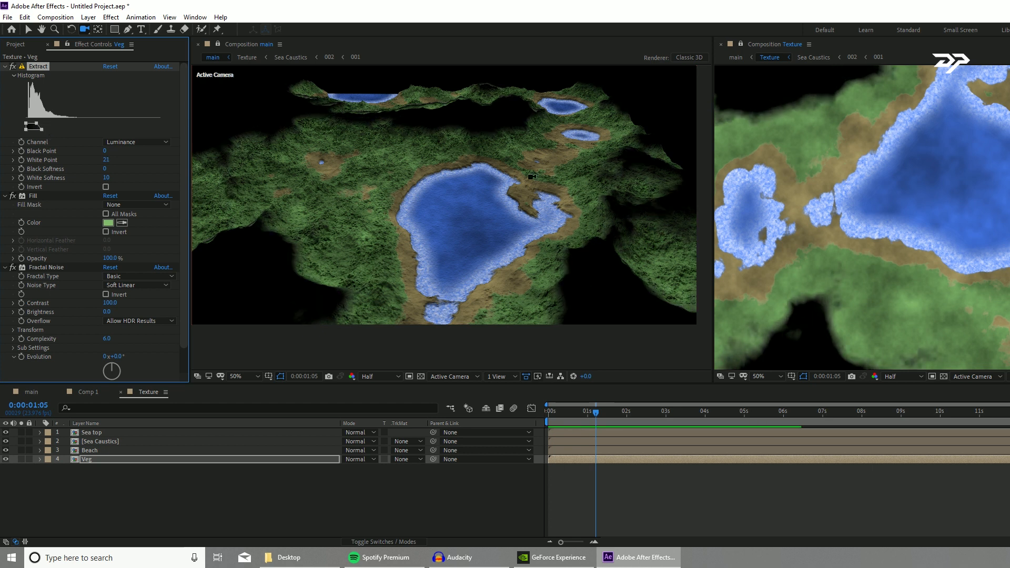
left_click_drag(432, 174, 450, 223)
key("c")
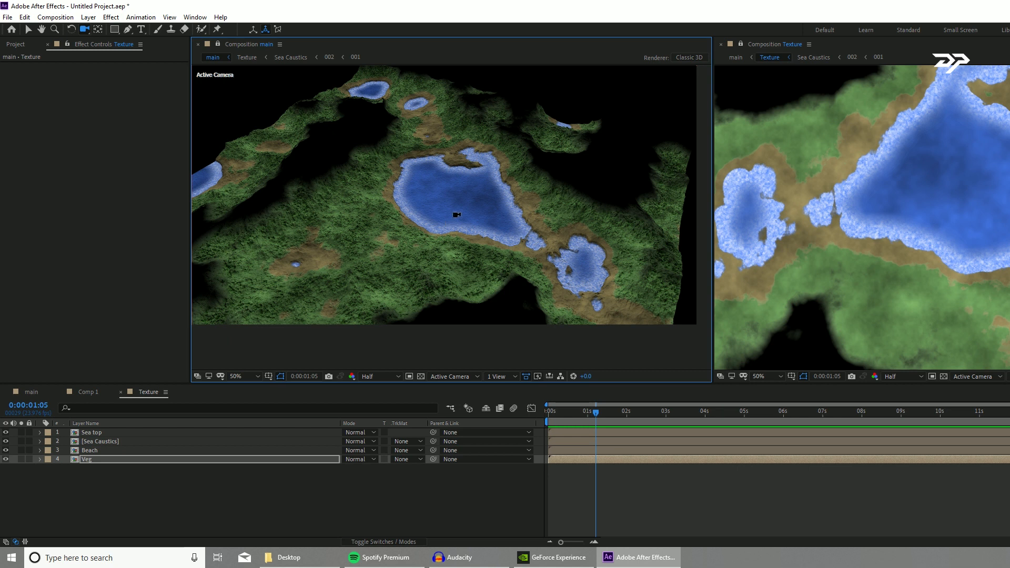
Duplicate the Veg layer, place the copy at the bottom of the layer stack and rename it "Mountain"
left_click(119, 460)
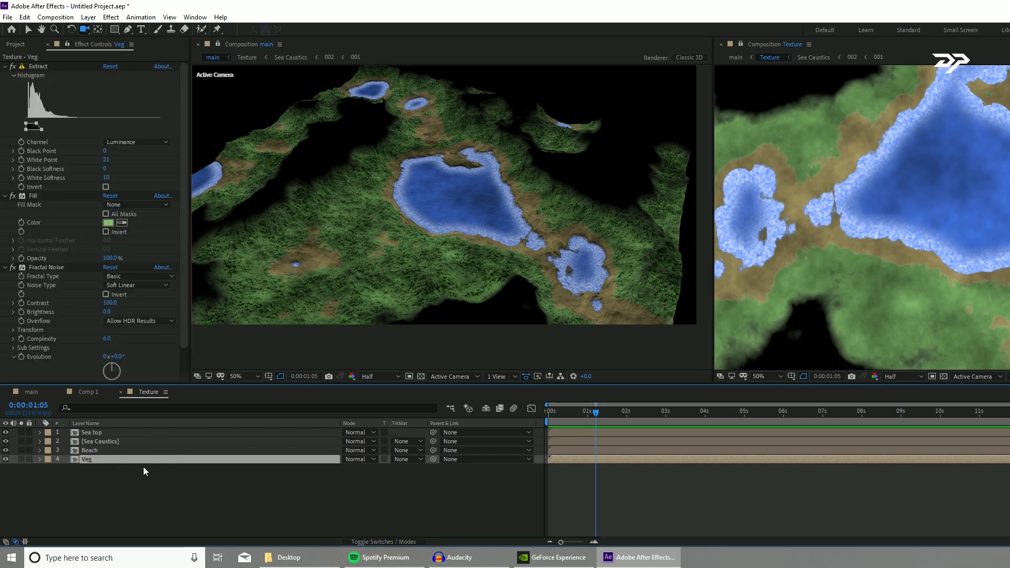
key("ctrl+d")
key("Return")
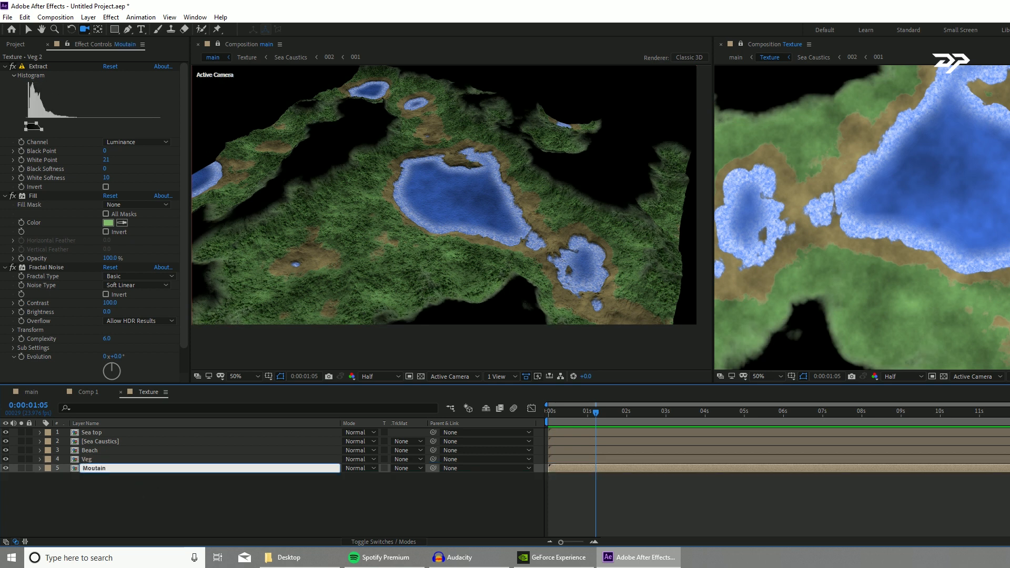
key("Return")
key("Return")
type("Mountain")
key("Return")
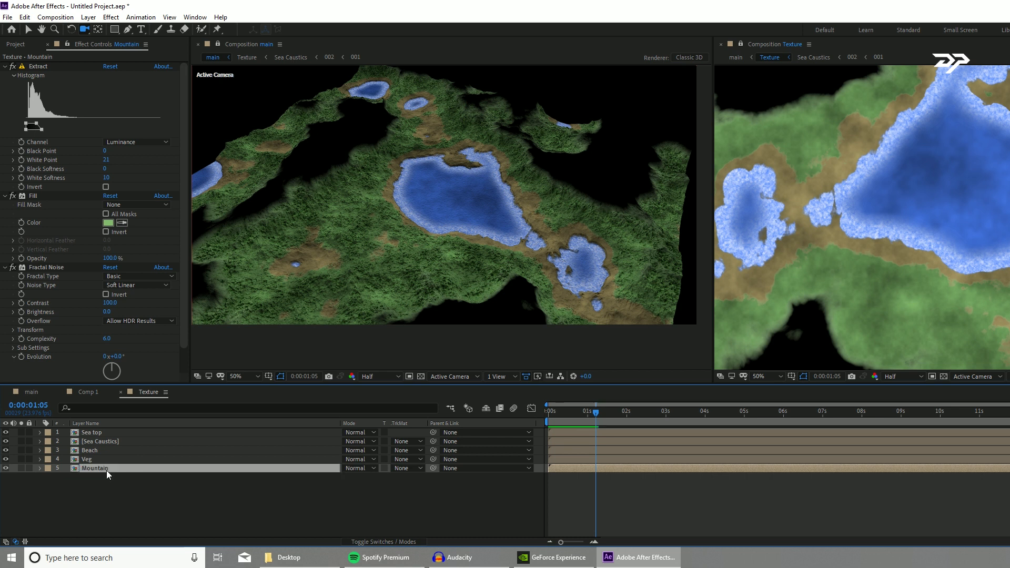
Change the Mountain layer's Fill color to greyish brown 827964 and raise its Extract white point to 57
left_click(108, 222)
left_click_drag(230, 193, 146, 215)
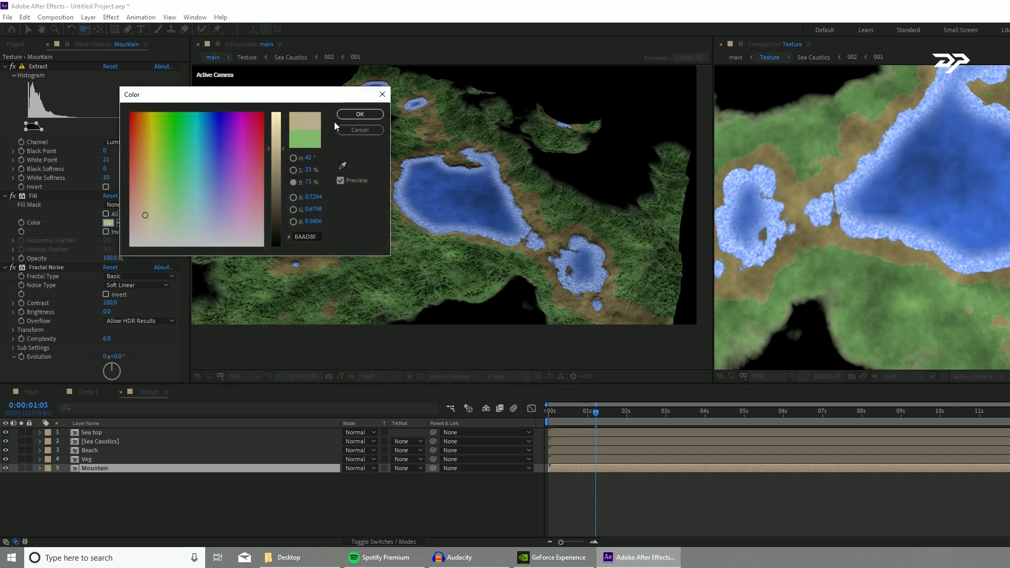
left_click_drag(275, 181, 275, 178)
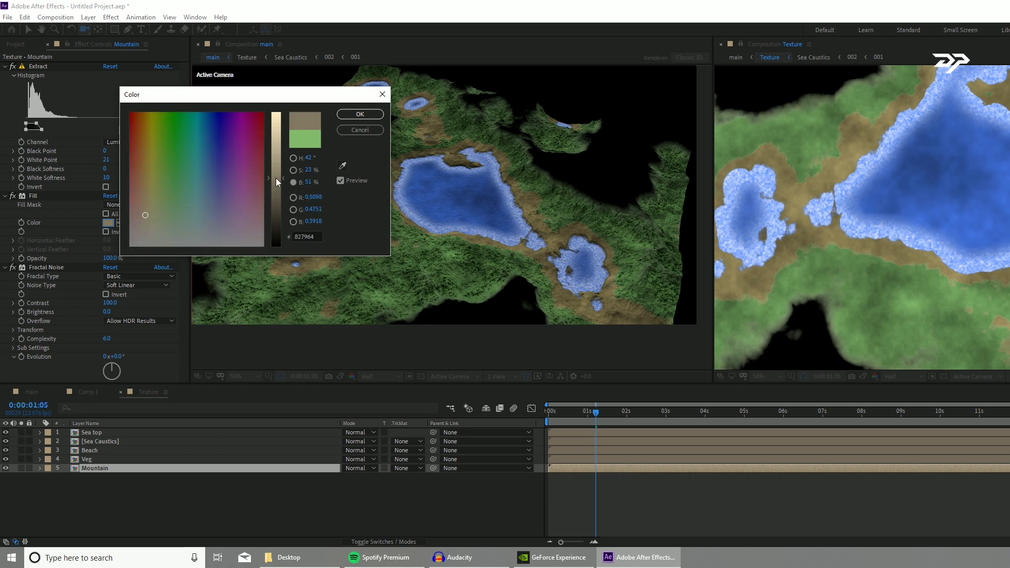
left_click(352, 131)
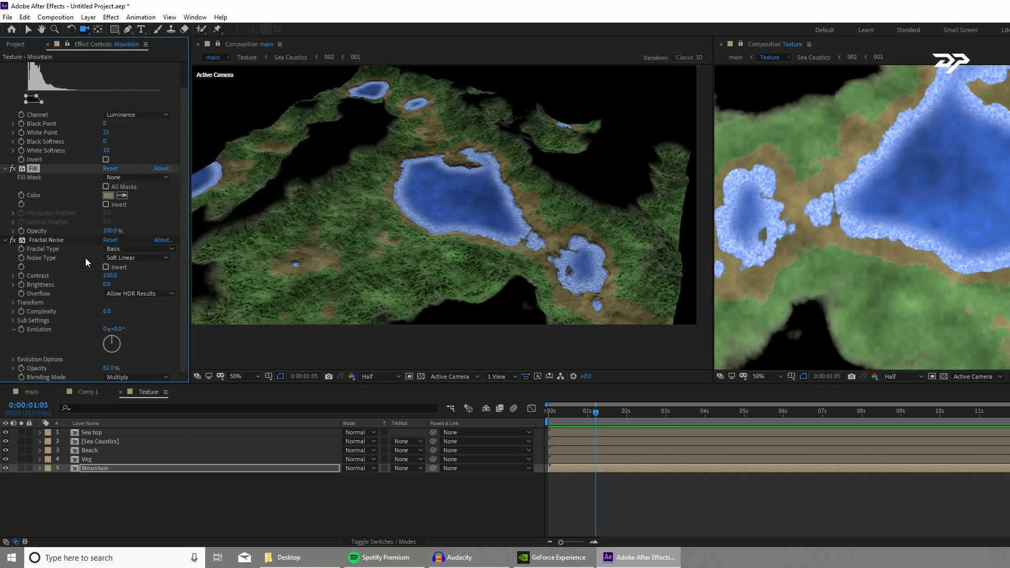
left_click_drag(37, 125, 58, 124)
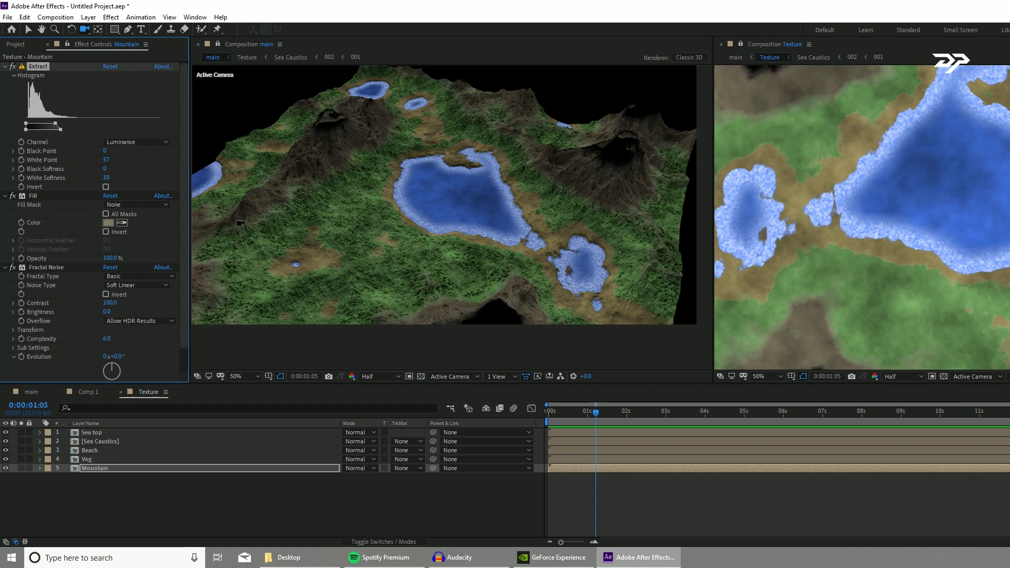
Duplicate the Mountain layer, place the copy beneath it and rename it "Ridge"
key("ctrl+d")
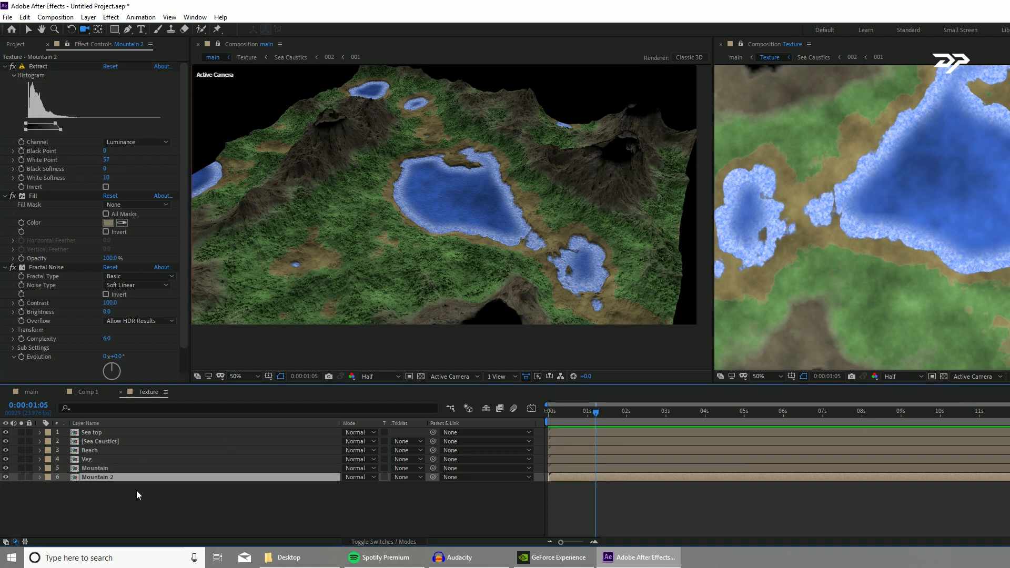
key("Return")
type("Ridge")
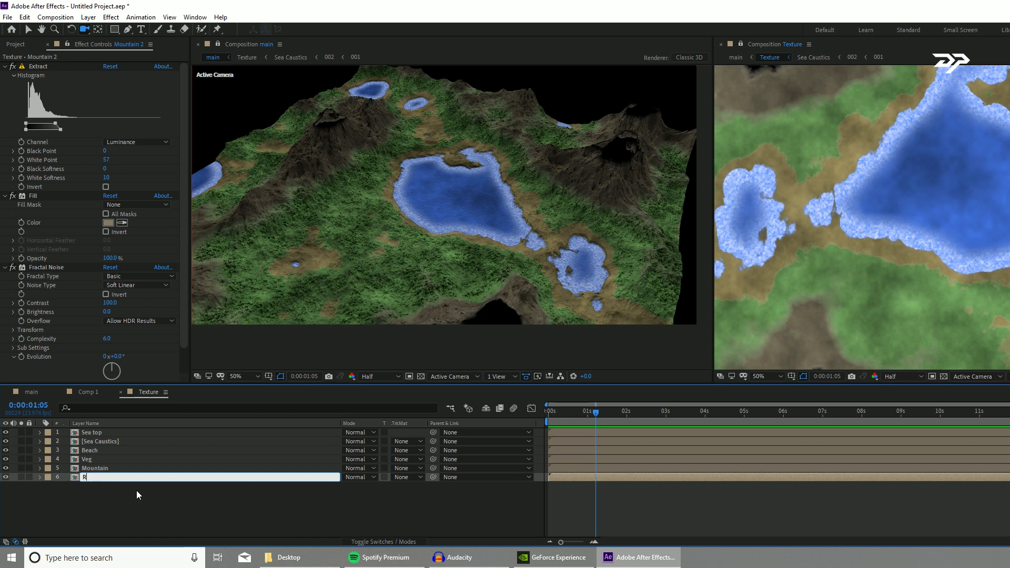
key("Return")
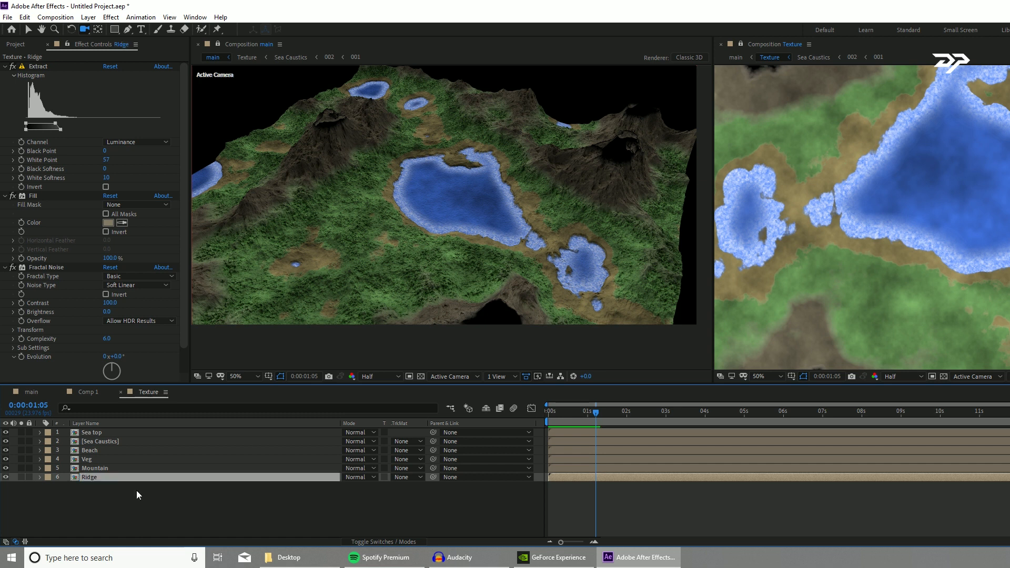
Give the Ridge layer a pale, near-white Fill color and extend its Extract range to cover the mountain peaks
left_click(108, 222)
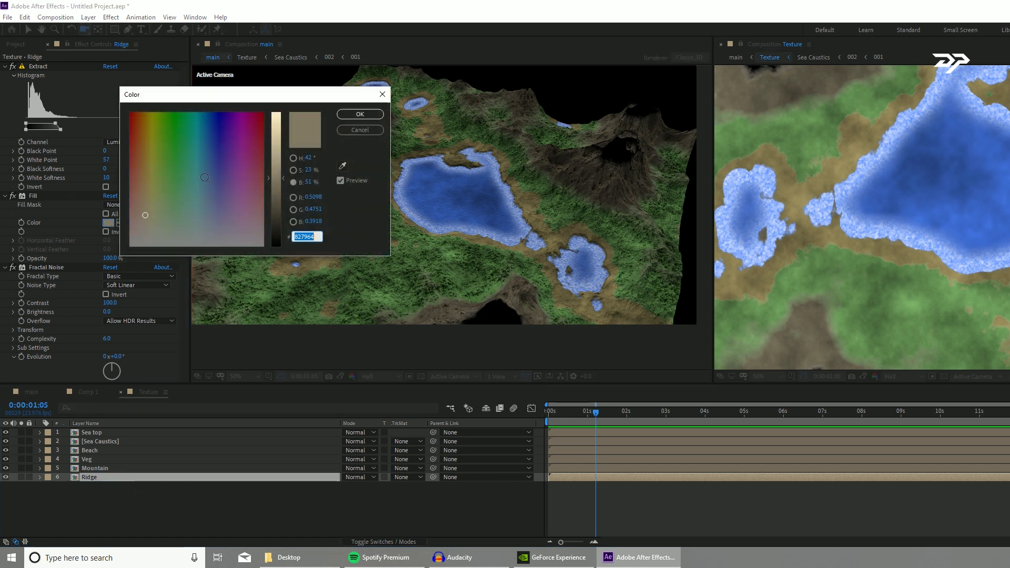
left_click_drag(282, 166, 282, 117)
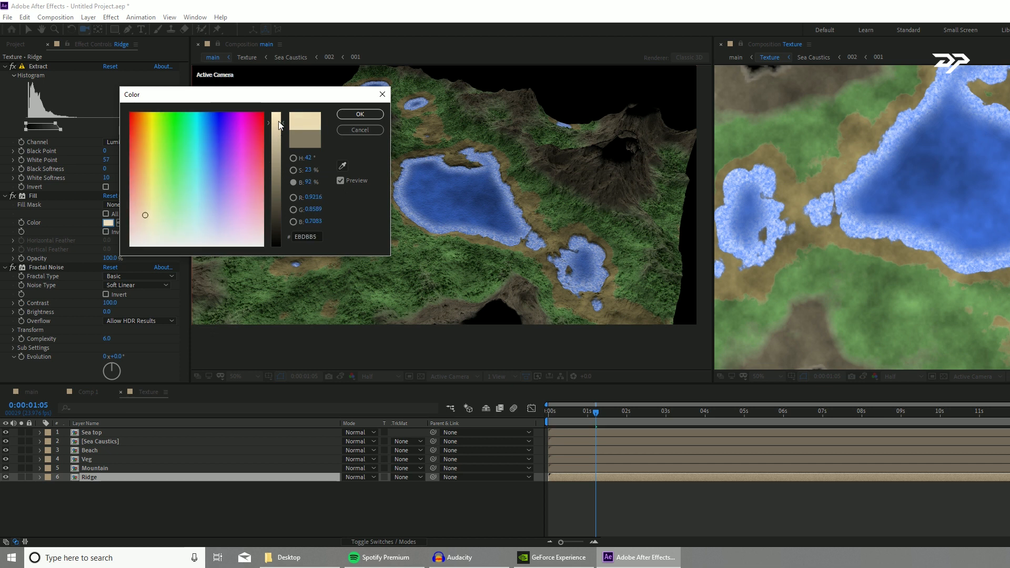
left_click(359, 115)
left_click_drag(60, 125, 94, 122)
left_click(108, 223)
left_click_drag(147, 229, 148, 244)
left_click(360, 115)
key("c")
left_click_drag(389, 197, 434, 191)
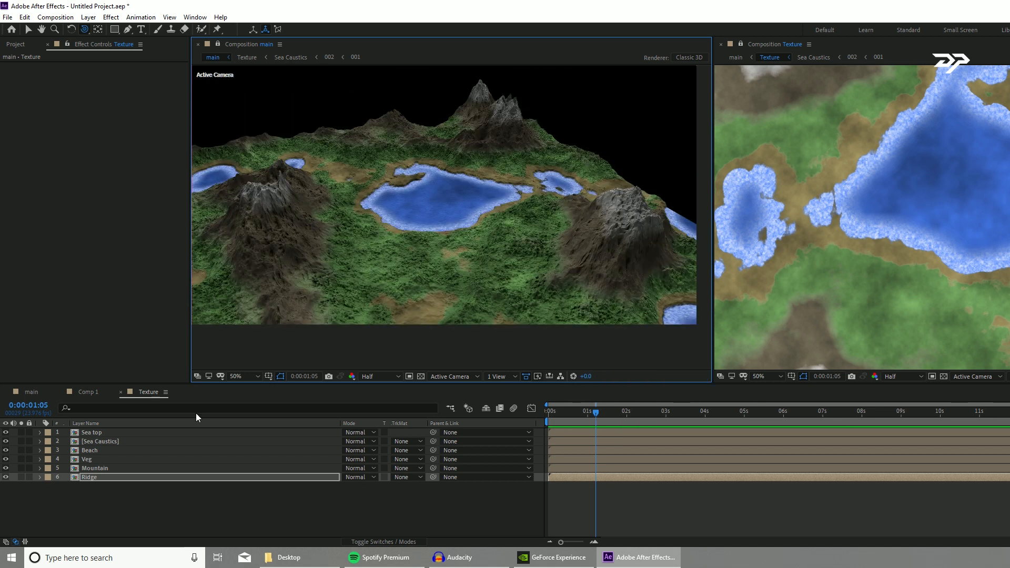
Soften the Veg layer's transition by setting its Extract white point to 17 and white softness to 17
left_click(119, 468)
left_click(118, 459)
mouse_move(42, 129)
left_mouse_down()
mouse_move(56, 129)
mouse_move(35, 127)
left_mouse_up()
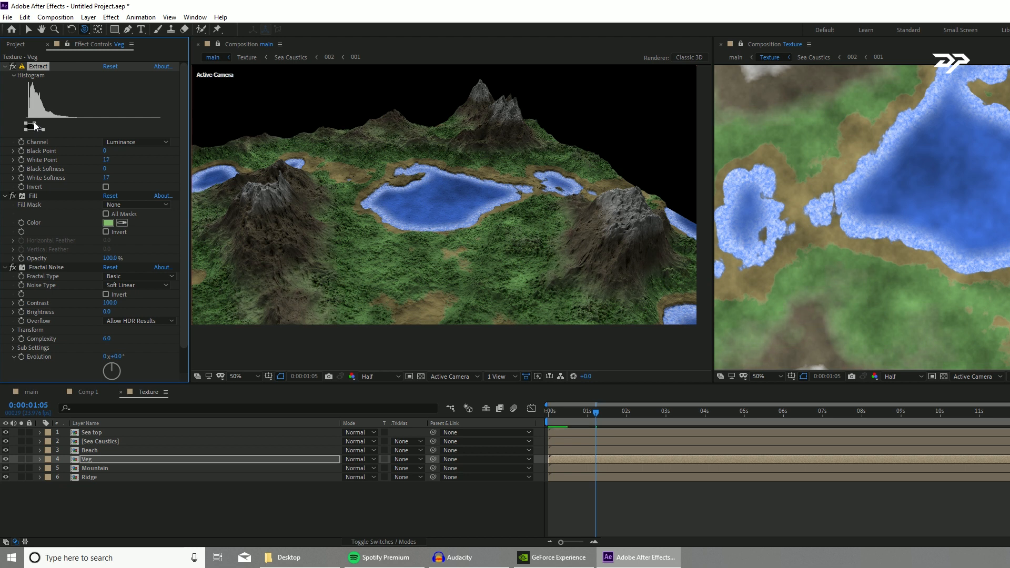
left_click_drag(45, 128, 43, 129)
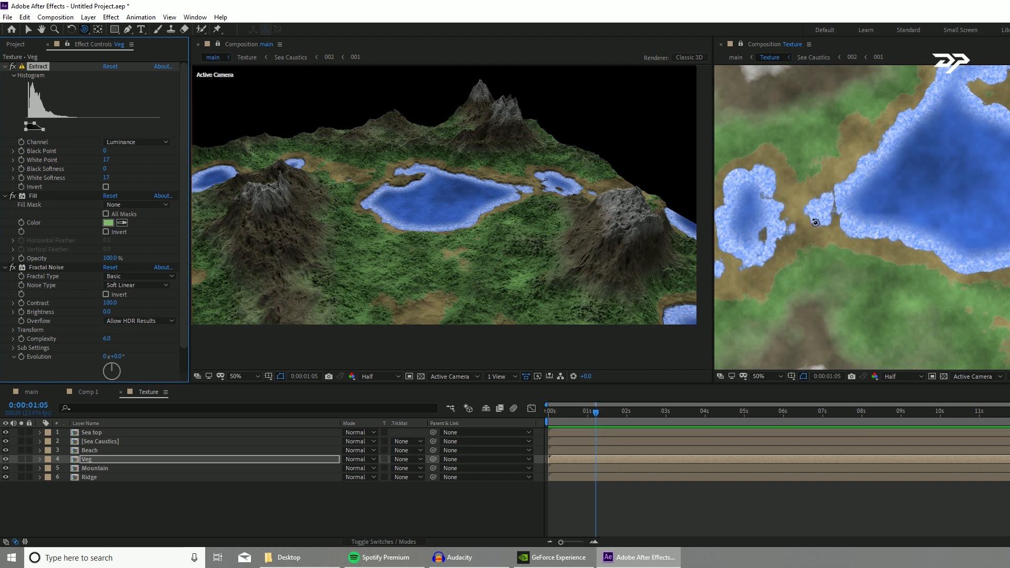
Raise the opacity of the Veg layer's Fractal Noise effect to 77%
left_click_drag(362, 200, 459, 256)
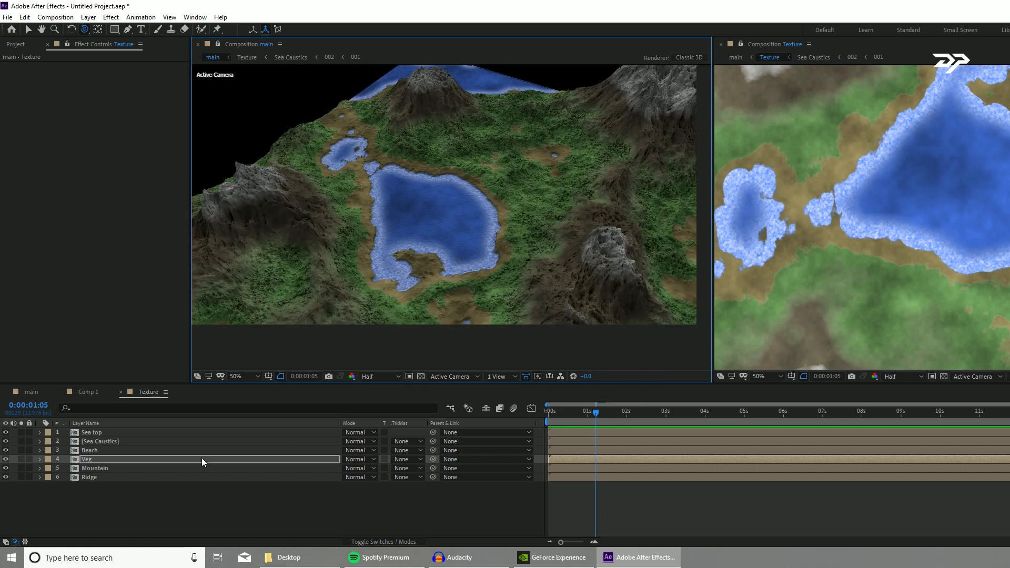
left_click(115, 459)
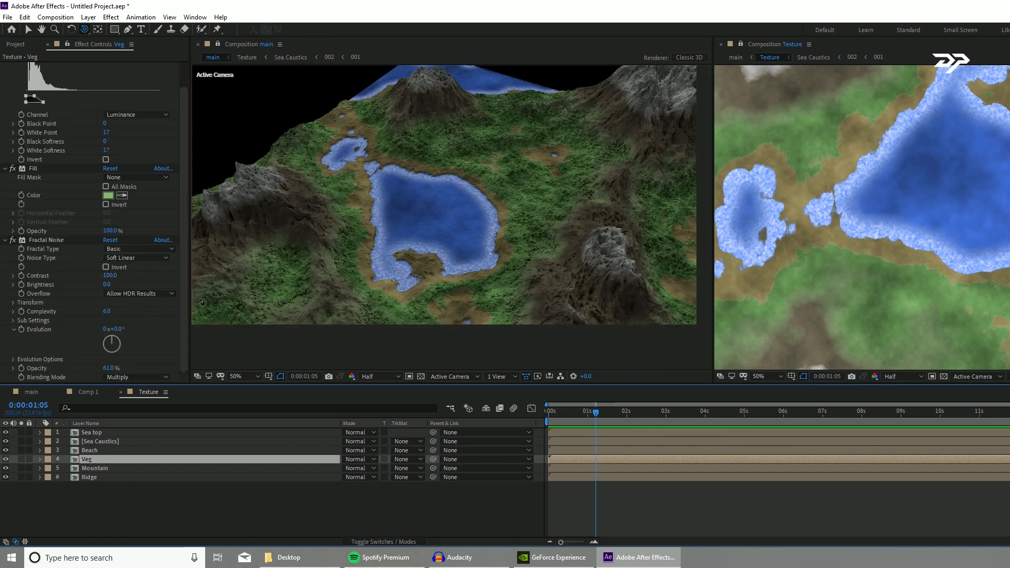
mouse_move(107, 368)
left_mouse_down()
mouse_move(121, 367)
mouse_move(107, 371)
left_mouse_up()
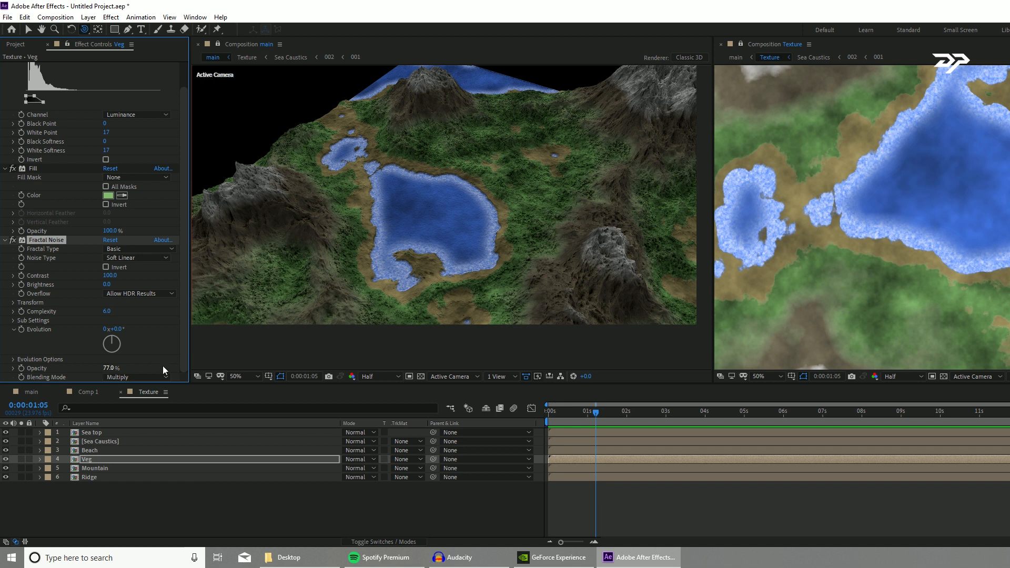
Set the Beach layer's Fill color to a muted sand tone and inspect the terrain from another angle
left_click(95, 451)
left_click(108, 128)
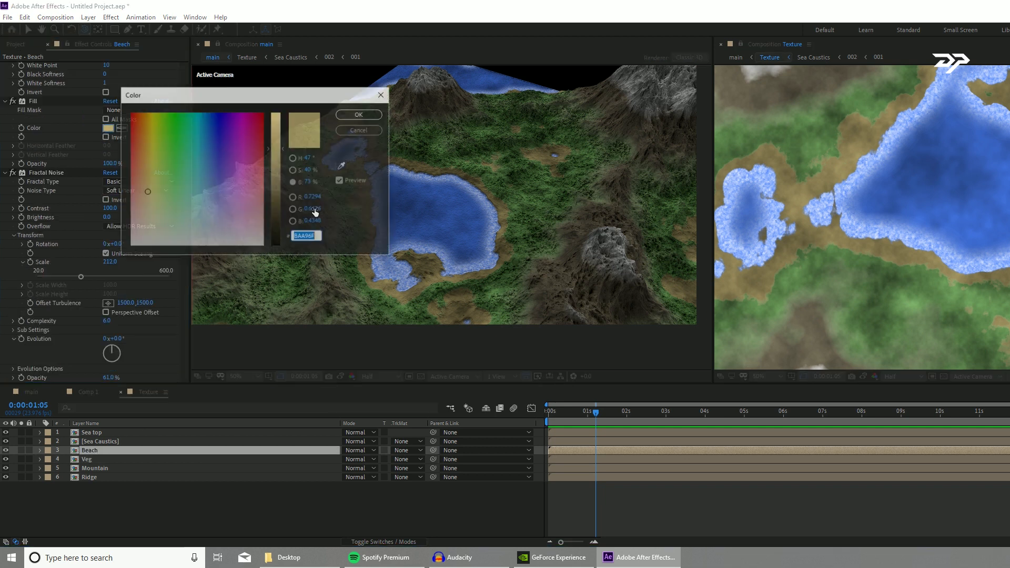
left_click(350, 113)
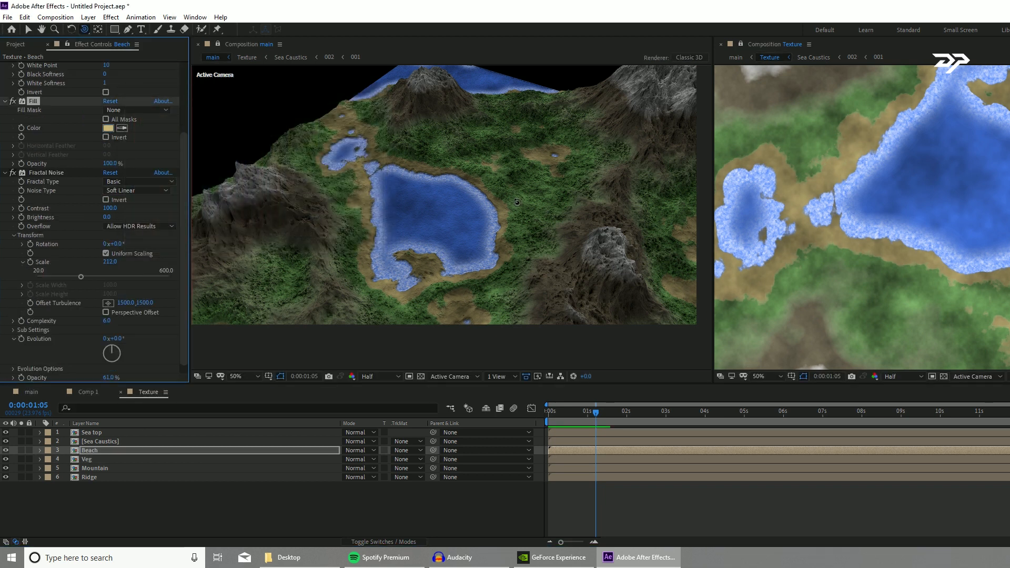
left_click_drag(409, 207, 442, 211)
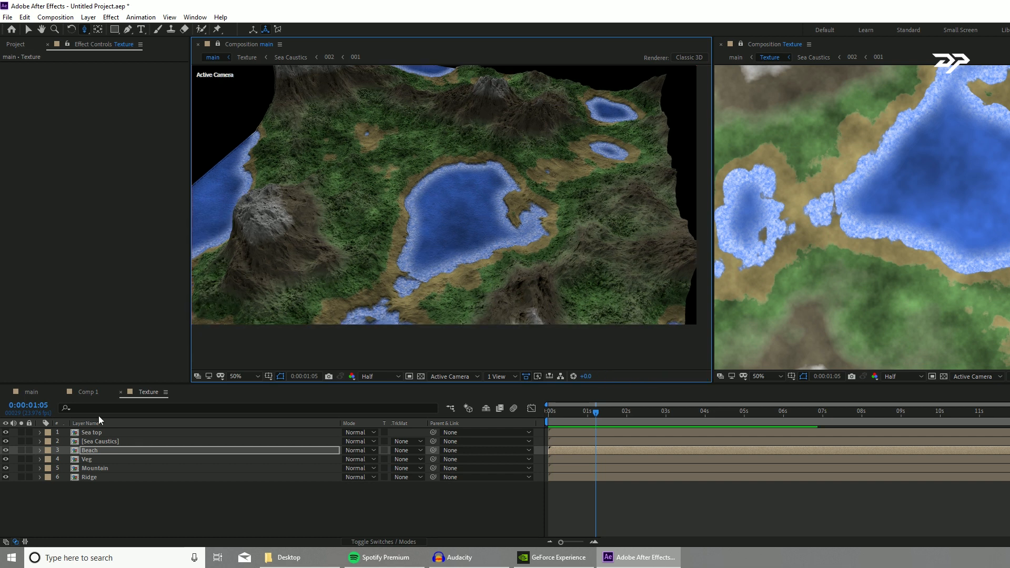
Open the nested 002 composition by way of main, Comp 1 and Fract Main, and select its White Solid 3 layer
left_click(21, 391)
left_click(102, 451)
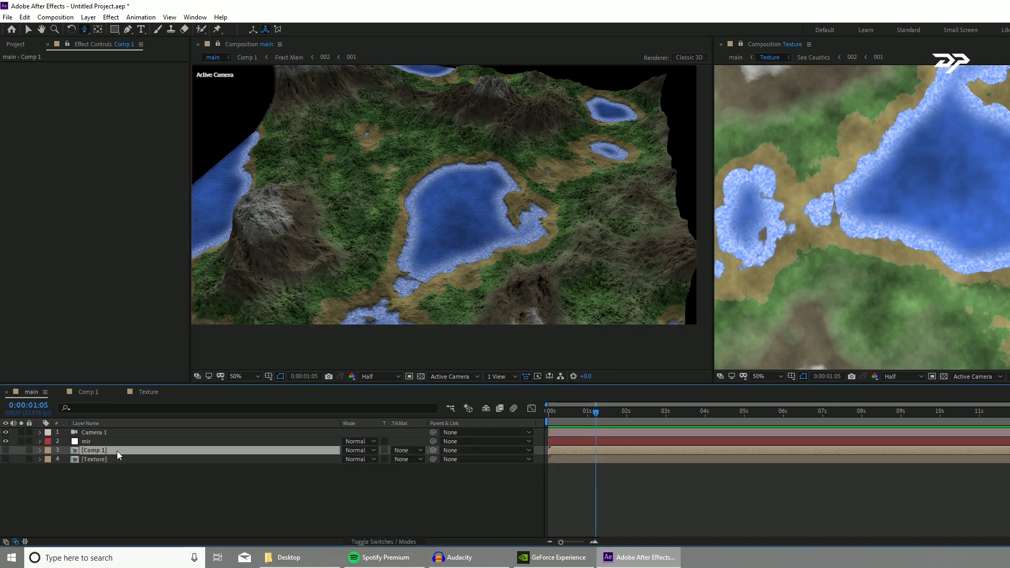
double_click(92, 451)
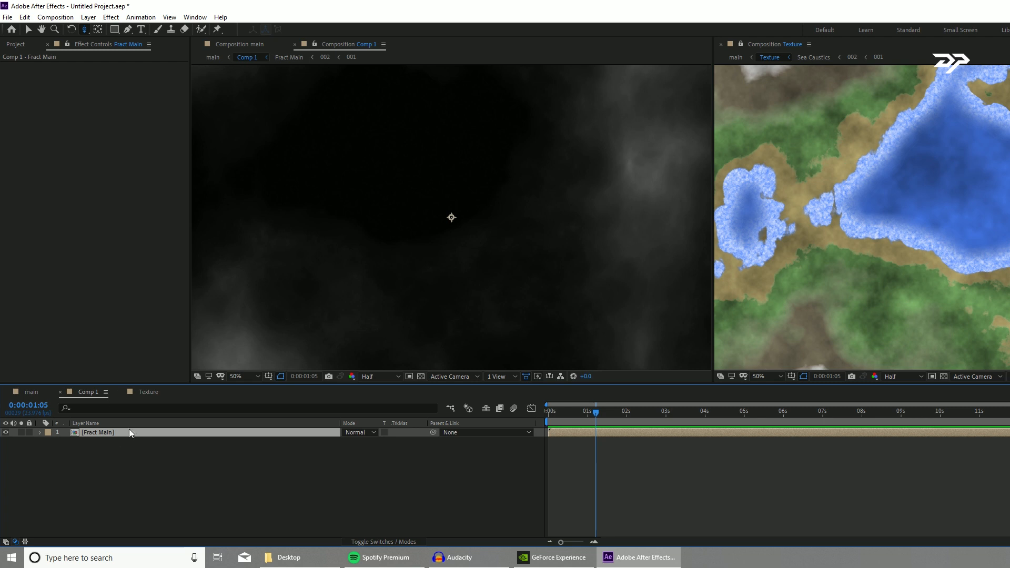
double_click(121, 432)
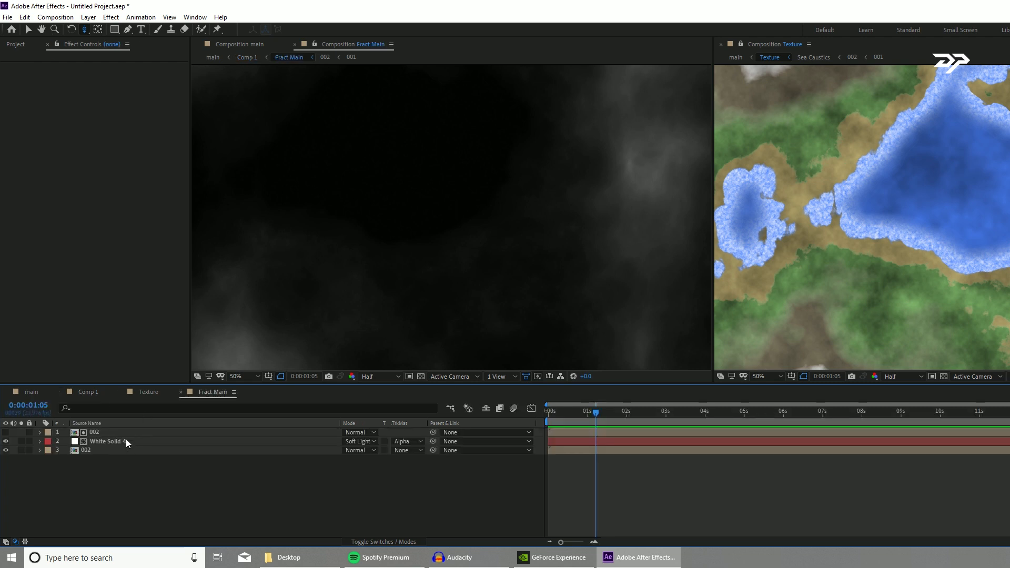
double_click(125, 449)
left_click(120, 440)
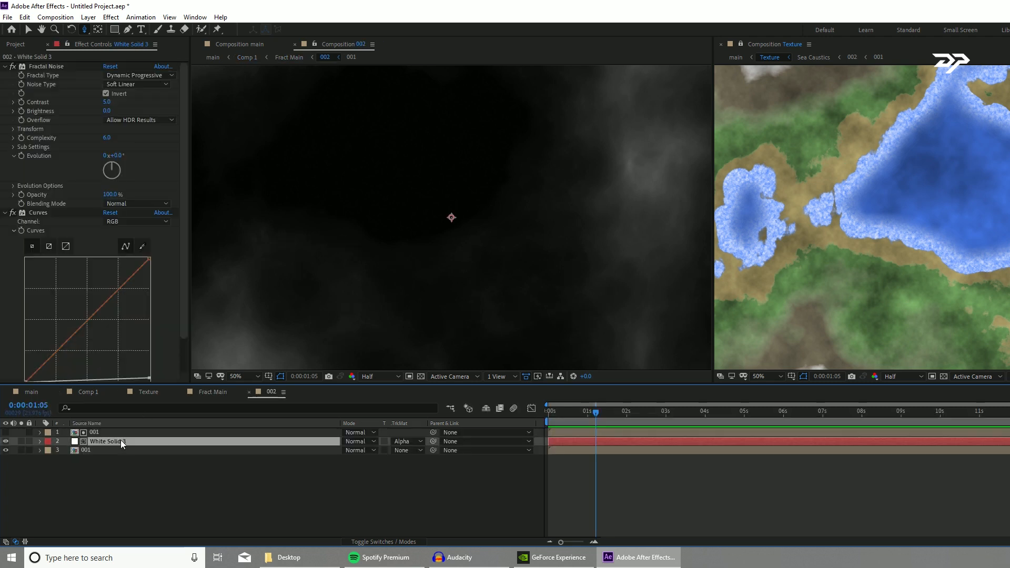
Bring the noise map of composition 002 into view and expand the Transform settings of White Solid 3's Fractal Noise
key("comma")
key("comma")
key("comma")
key("comma")
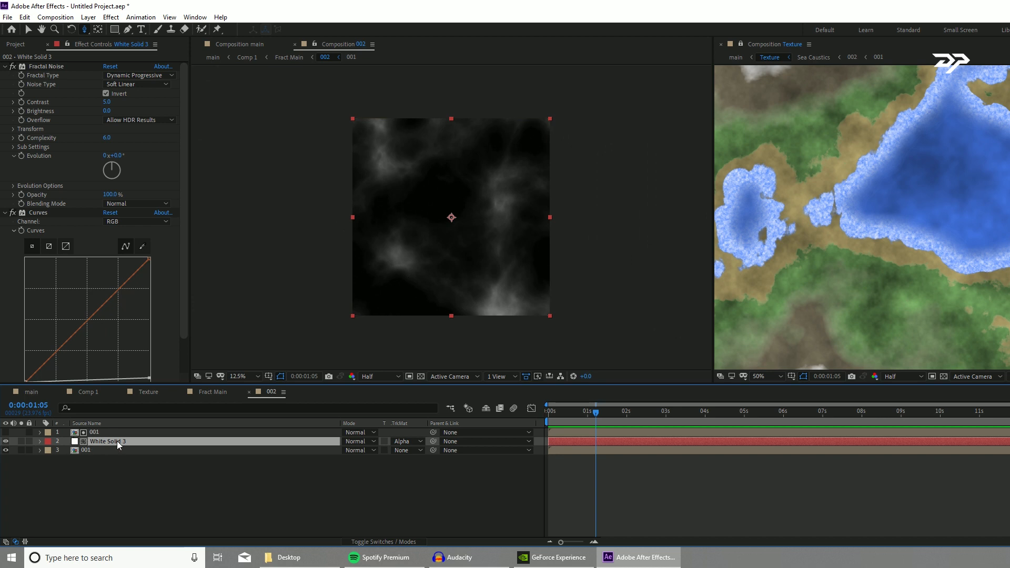
key("period")
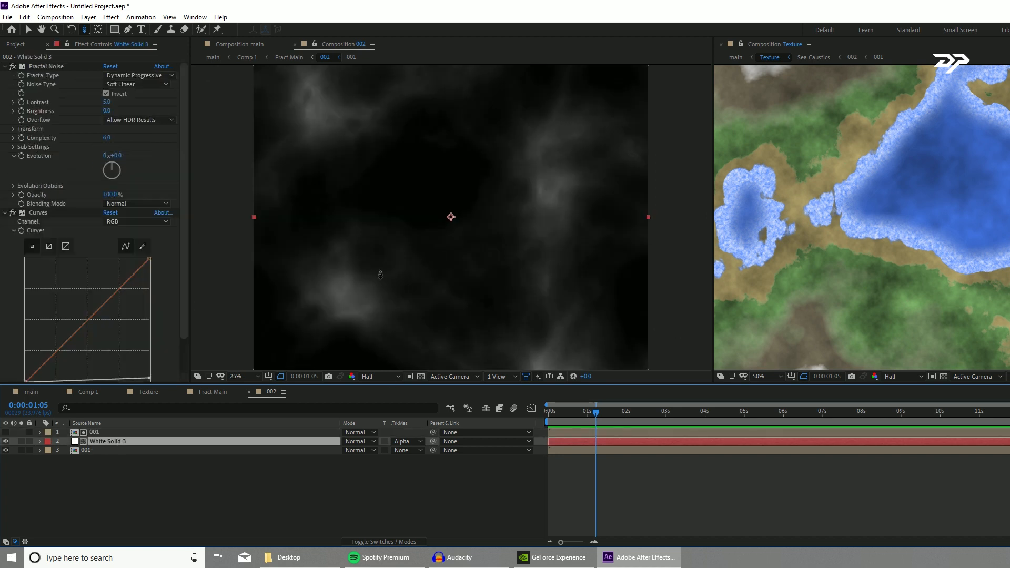
scroll(63, 221, "down", 2)
scroll(47, 192, "up", 2)
left_click(14, 129)
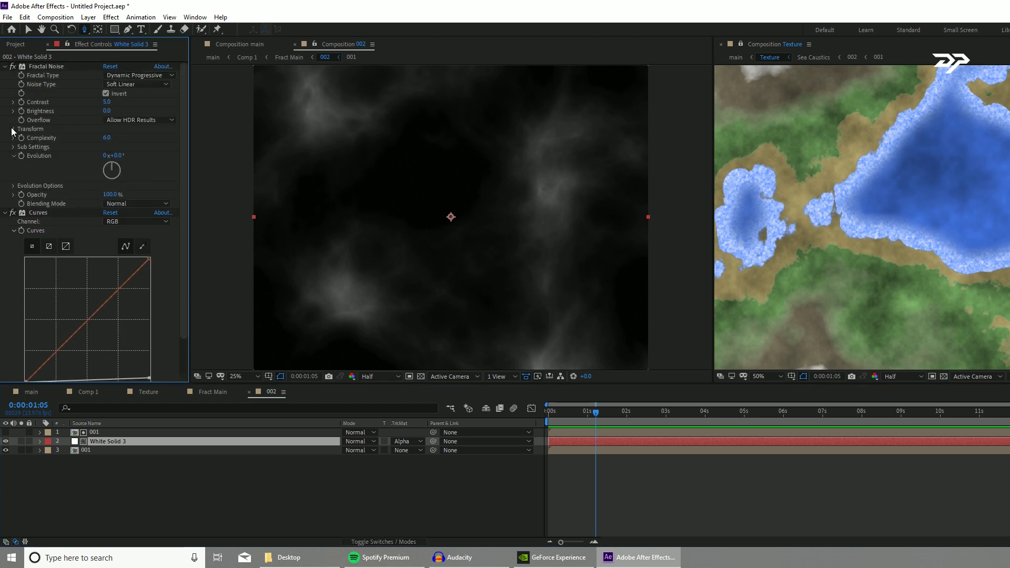
left_click(13, 129)
left_click(12, 129)
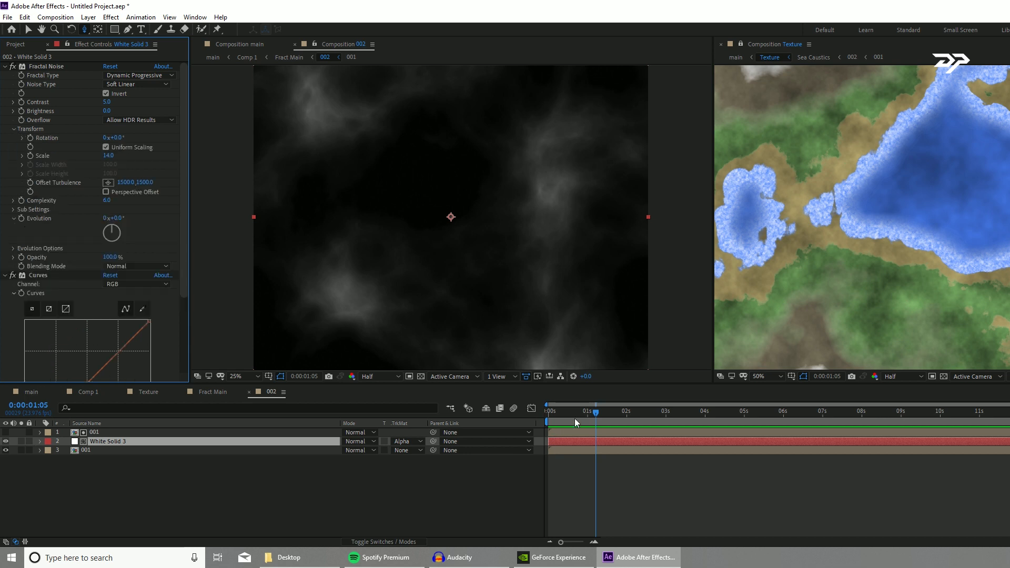
Keyframe the Fractal Noise Offset Turbulence from 1500, 1500 at the first frame to 1500, 1646 at 0:00:01:10
key("Home")
left_click(30, 183)
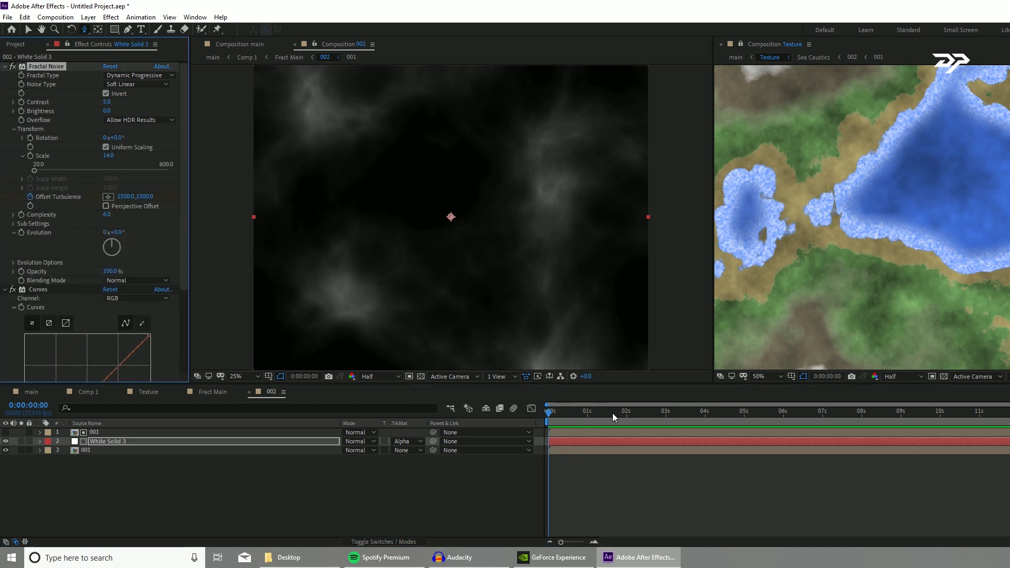
mouse_move(613, 412)
left_mouse_down()
mouse_move(591, 415)
mouse_move(604, 413)
left_mouse_up()
left_click_drag(145, 196, 186, 200)
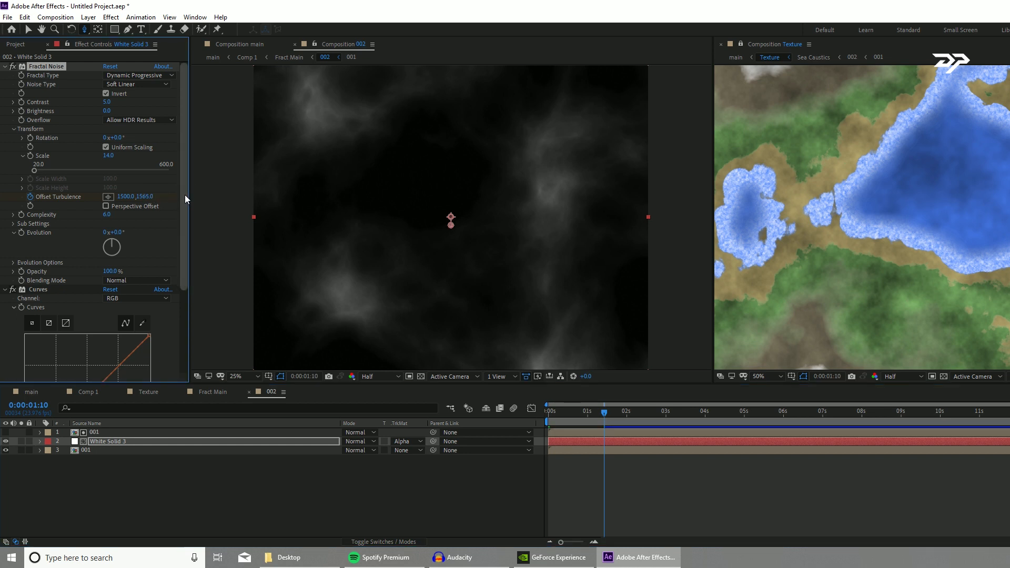
left_click(249, 46)
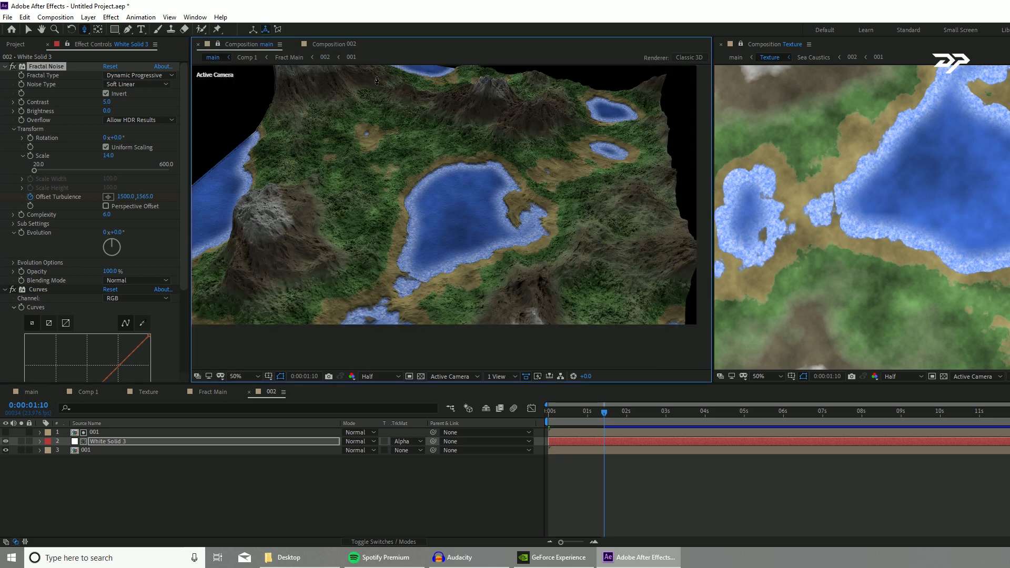
left_click(315, 44)
left_click(263, 44)
scroll(449, 240, "up", 2)
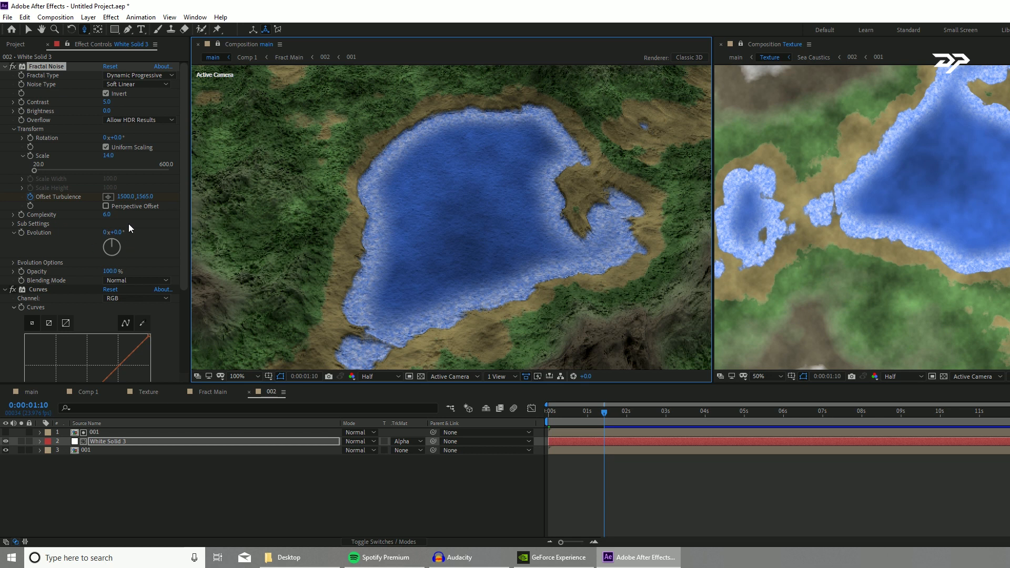
left_click_drag(141, 200, 166, 198)
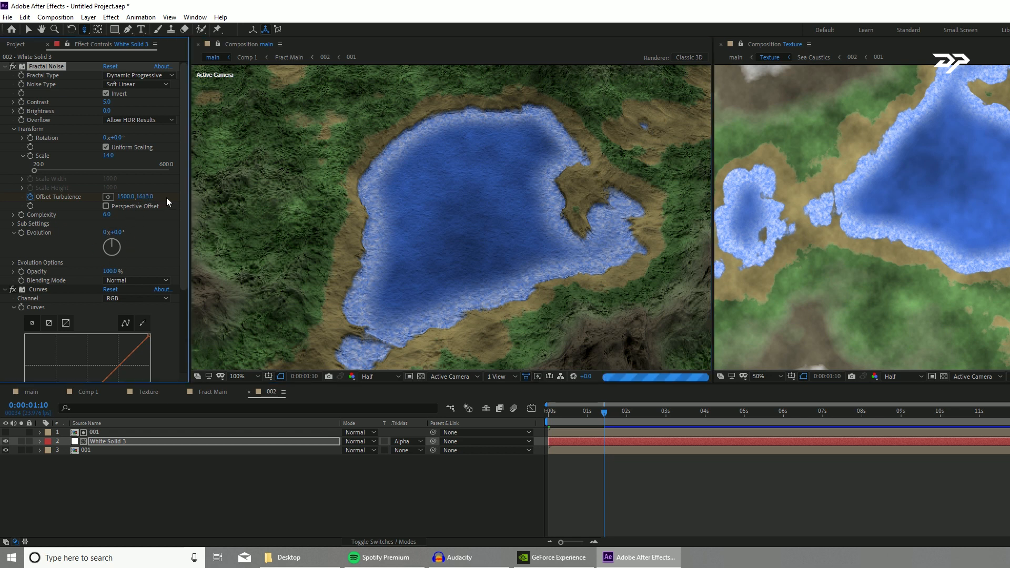
left_click_drag(167, 198, 183, 198)
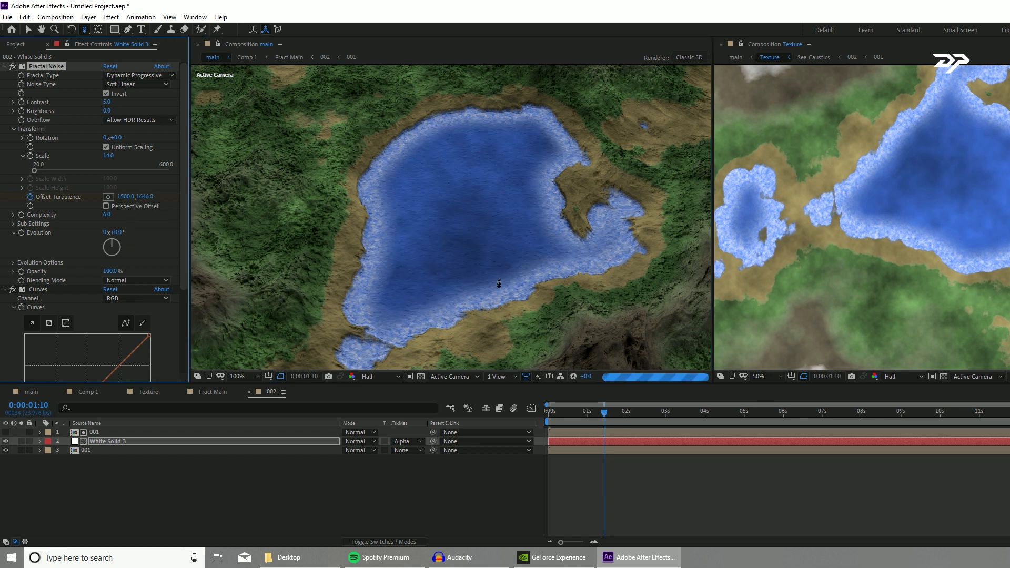
Reveal the layer's keyframes, set the main composition's preview resolution to Third and play the water animation from the start
key("u")
key("Home")
left_click(371, 377)
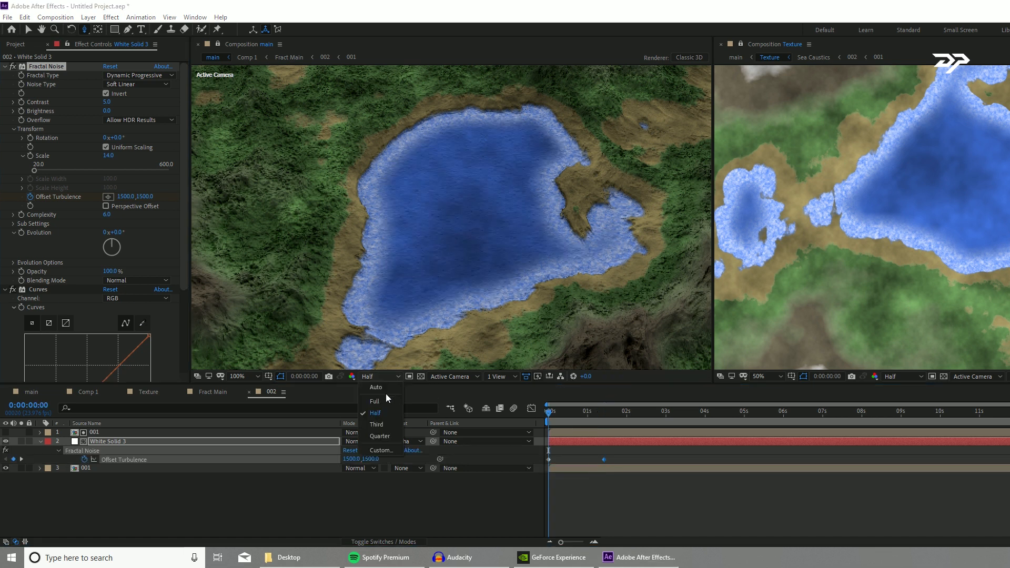
left_click(376, 423)
left_click(541, 295)
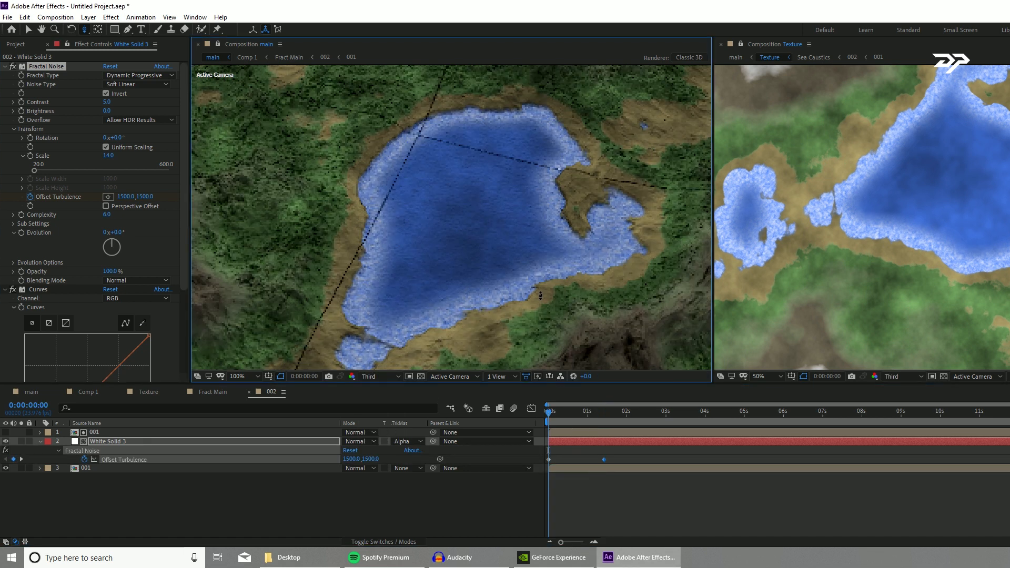
key("space")
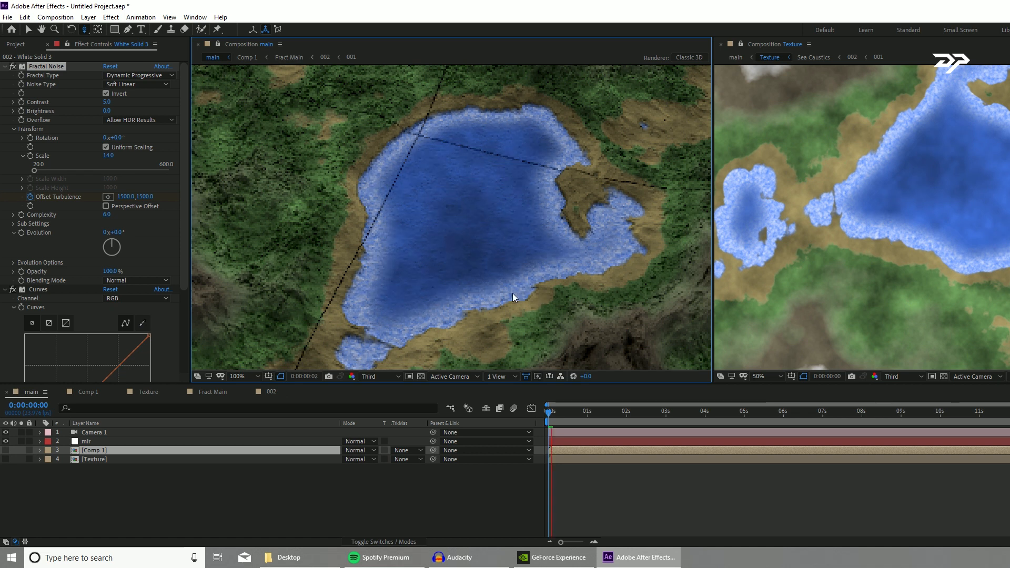
key("space")
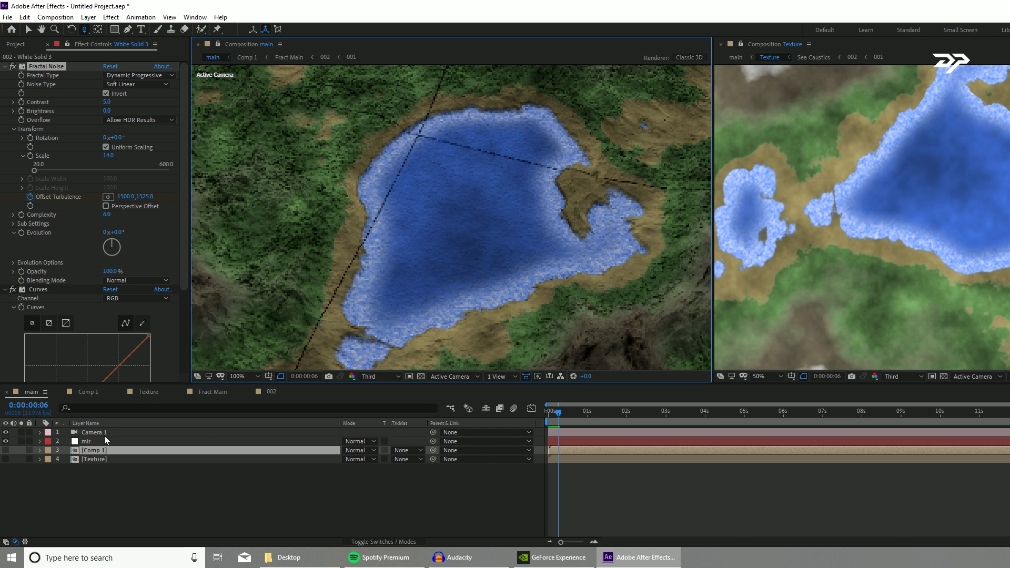
Slow the water by moving the second Offset Turbulence keyframe to about 4.5 seconds, and preview main from the start
left_click(269, 392)
left_click_drag(606, 459, 724, 459)
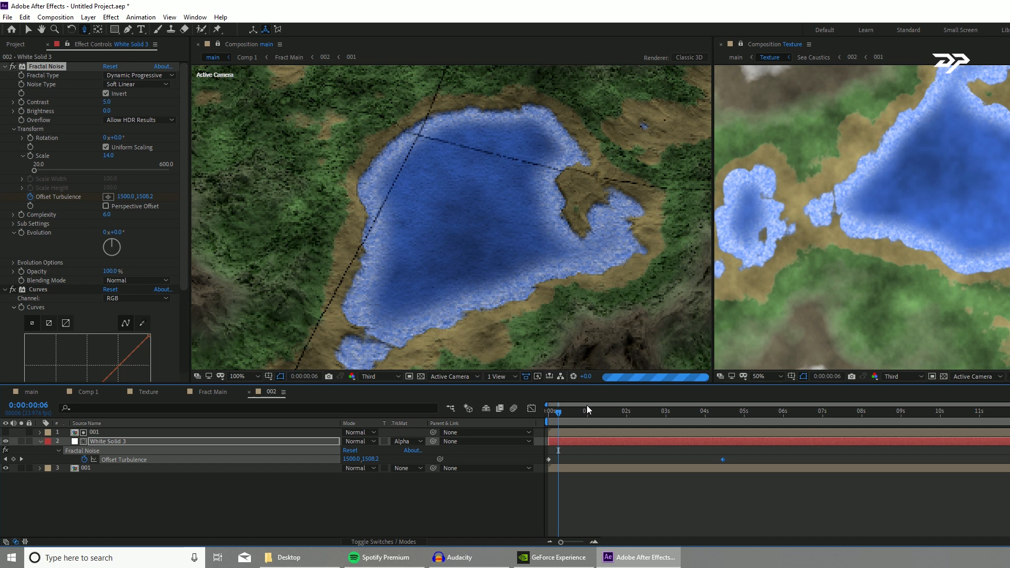
key("Home")
left_click(513, 242)
key("space")
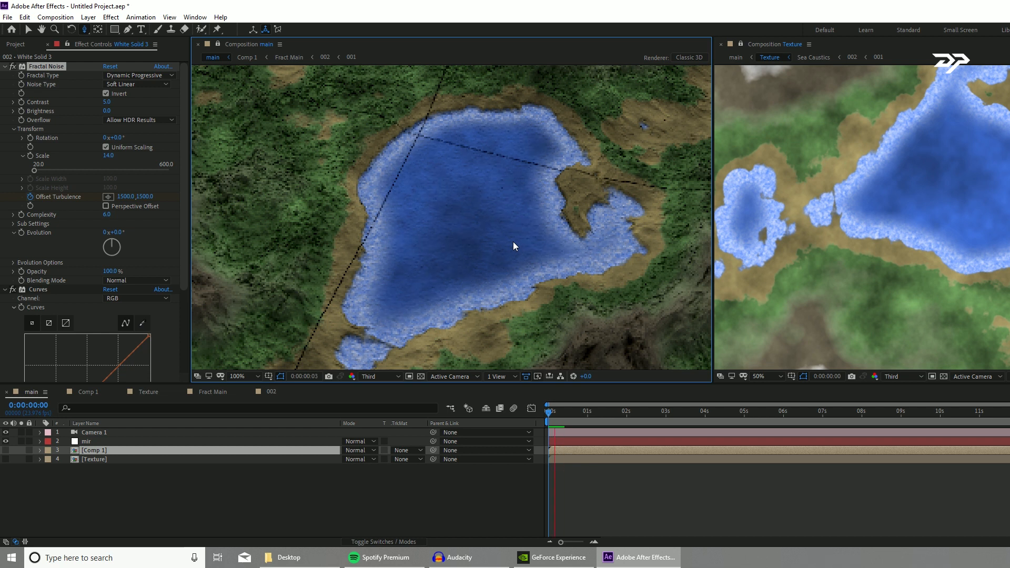
key("space")
Add the expression loopOut("offset") to White Solid 3's Offset Turbulence in composition 002 and preview the motion
left_click(268, 392)
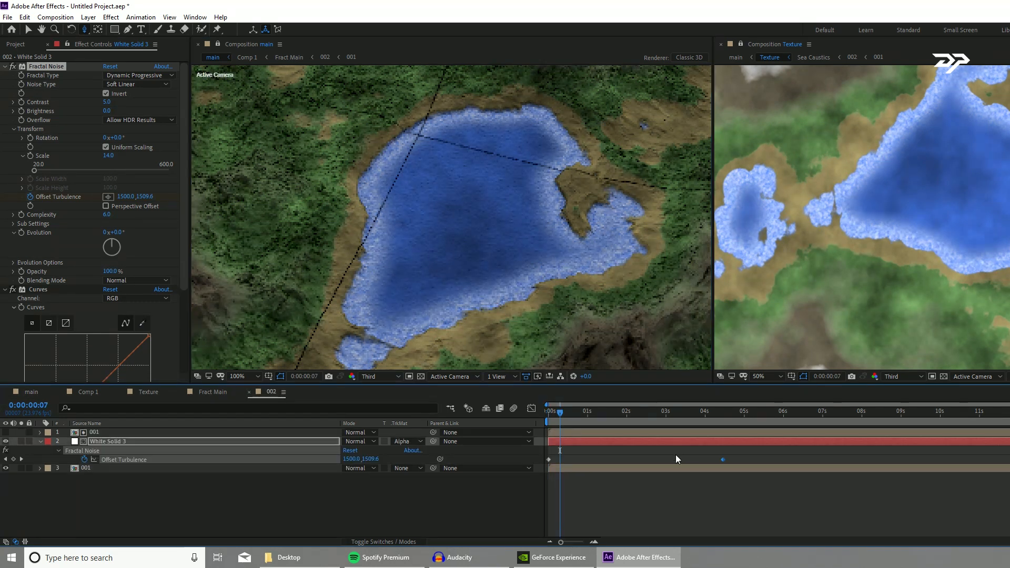
key("Home")
left_click(84, 459, "alt")
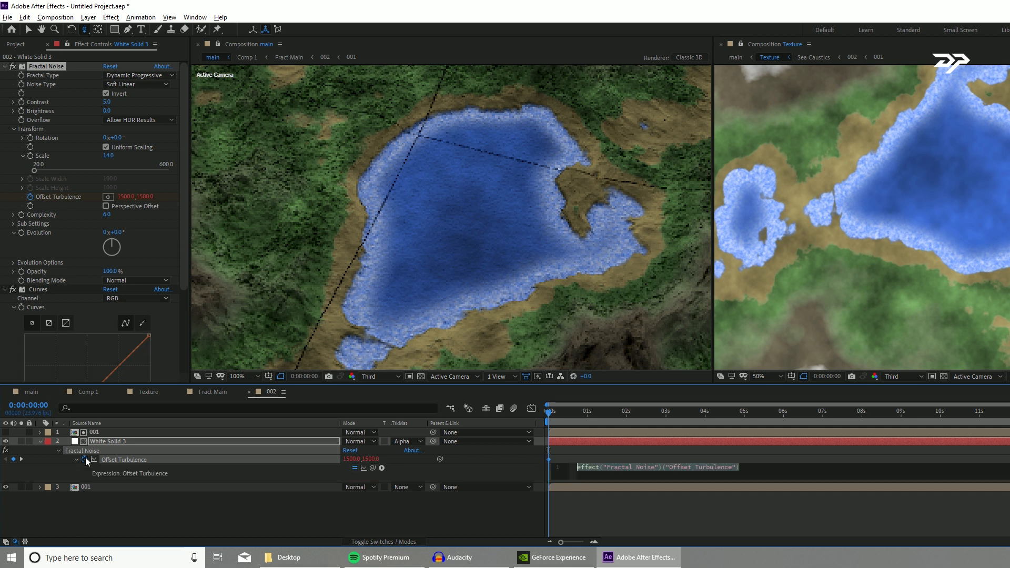
key("alt+l")
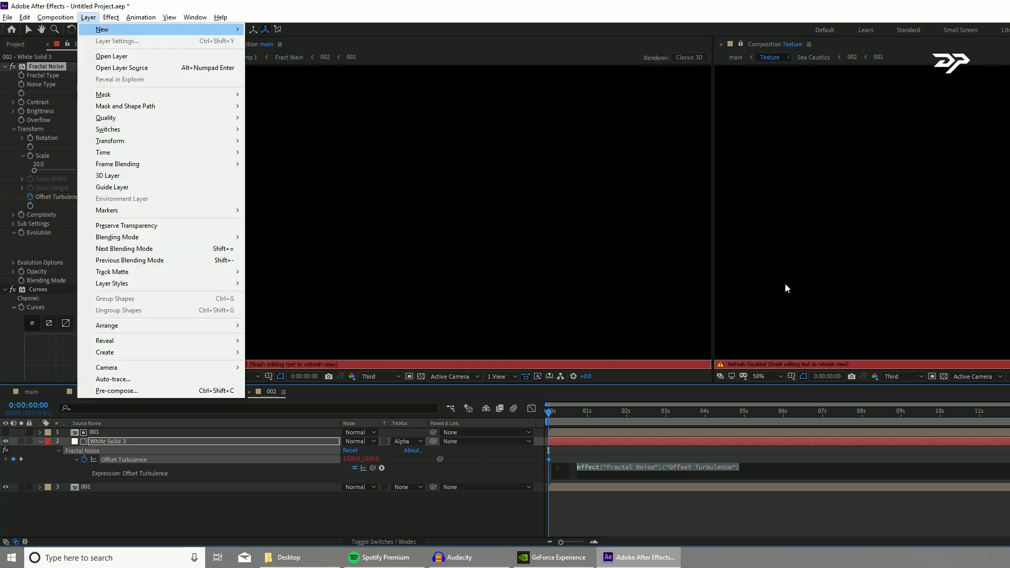
left_click(758, 469)
left_click_drag(760, 469, 441, 454)
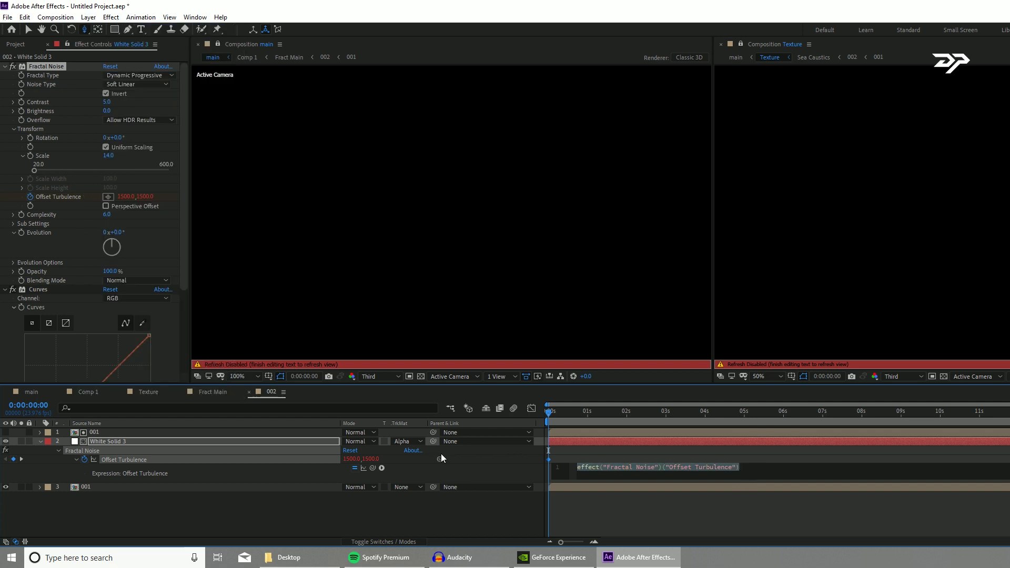
type("loopOut(\"oc")
key("BackSpace")
type("ffset")
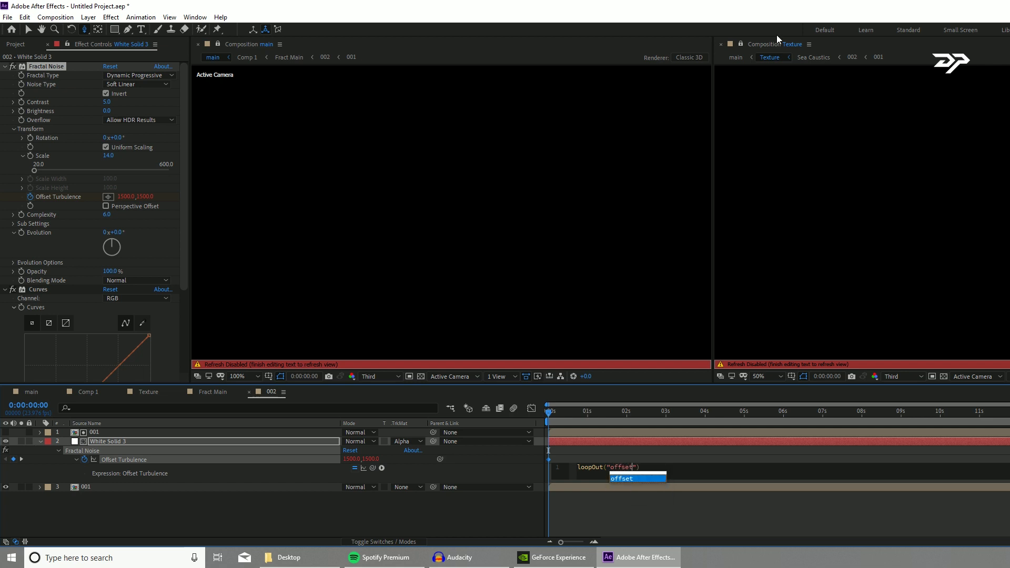
left_click(818, 529)
key("space")
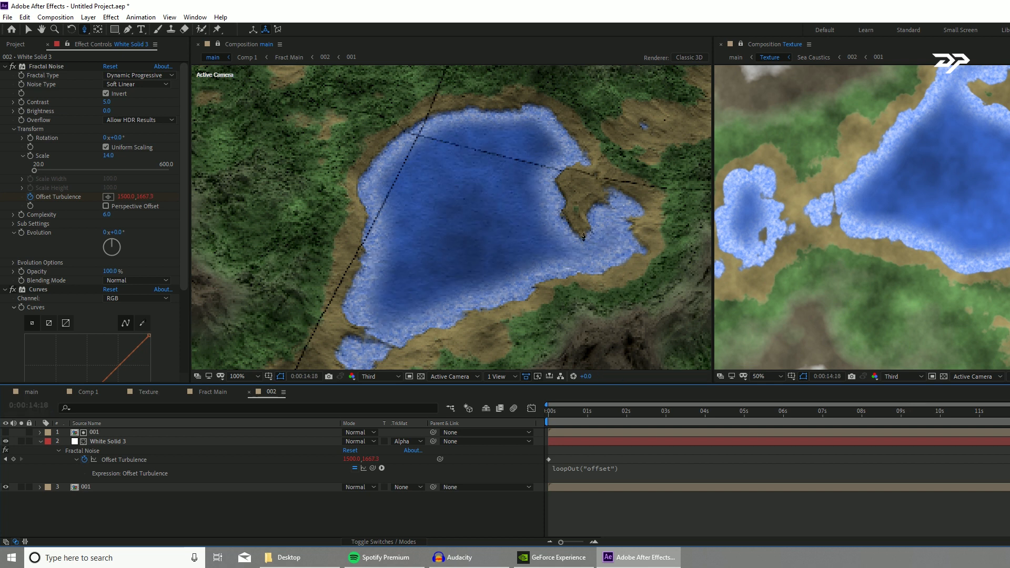
Animate the Evolution of White Solid 3's Fractal Noise with the expression time*50
left_click(22, 233, "alt")
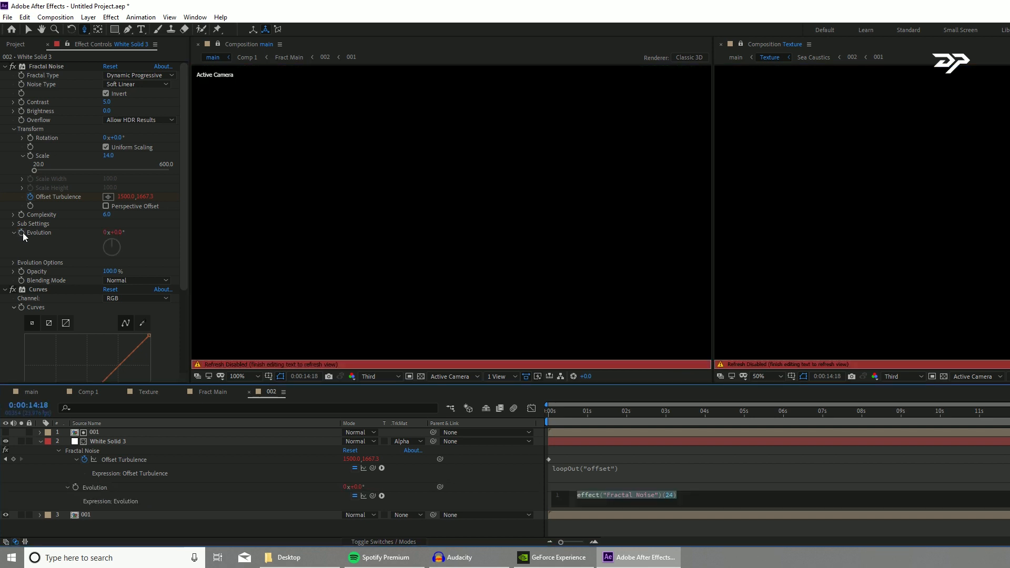
type("time*50")
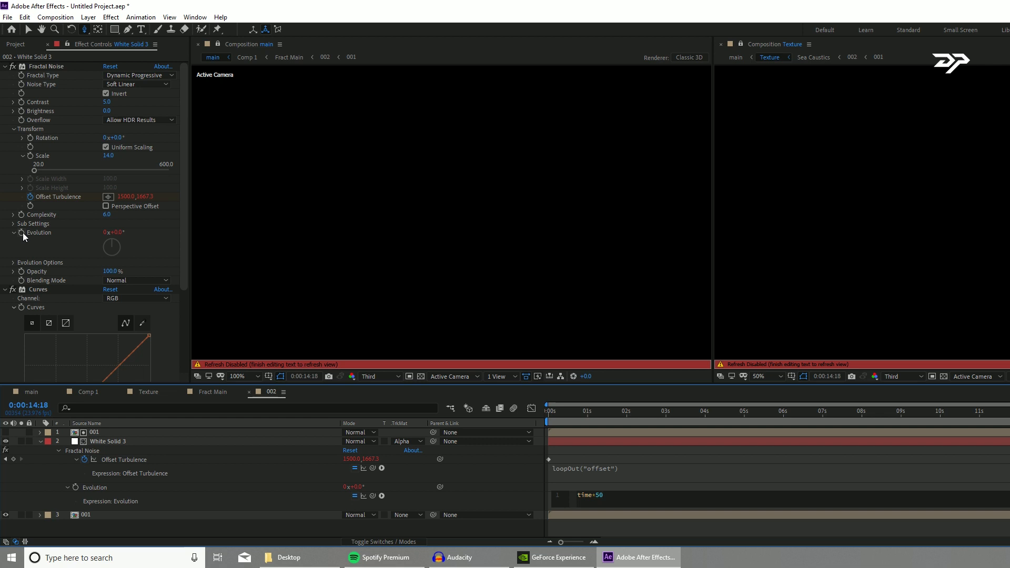
left_click(735, 456)
scroll(867, 391, "up", 4)
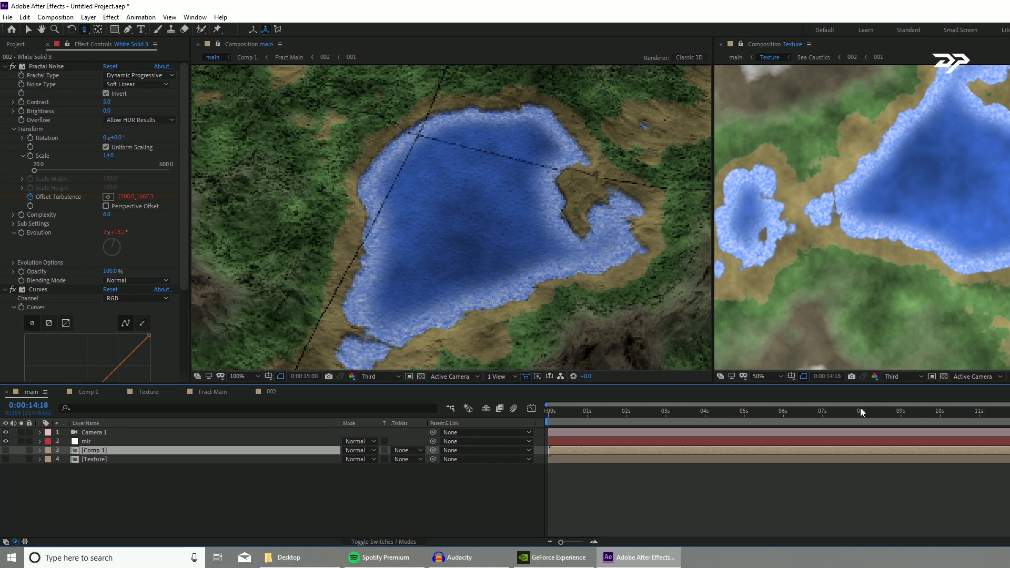
Set main's preview resolution to Half at 0:00:02:11 and orbit the camera lower for an oblique view over the whole terrain
left_click(645, 403)
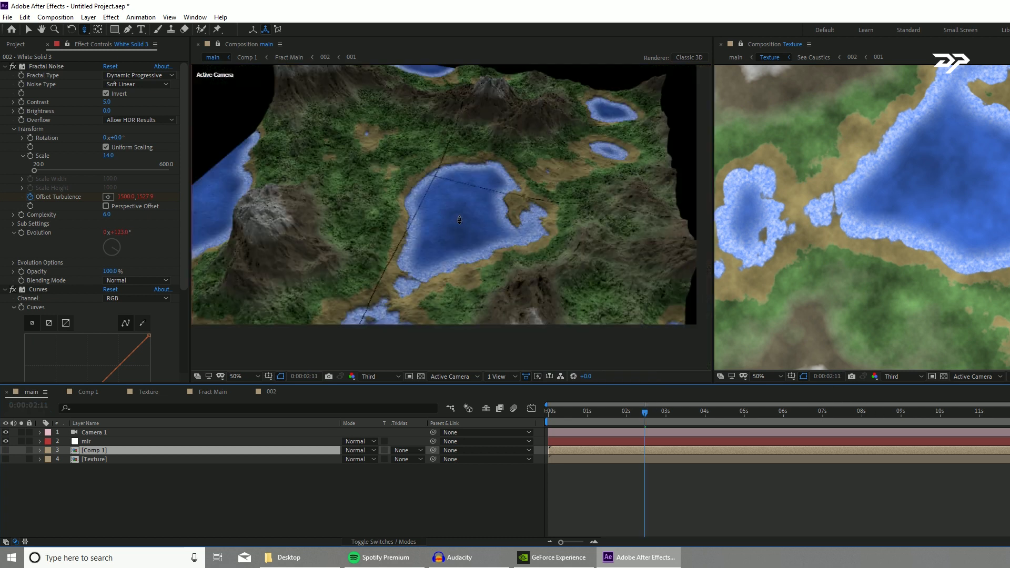
left_click(371, 377)
left_click(396, 412)
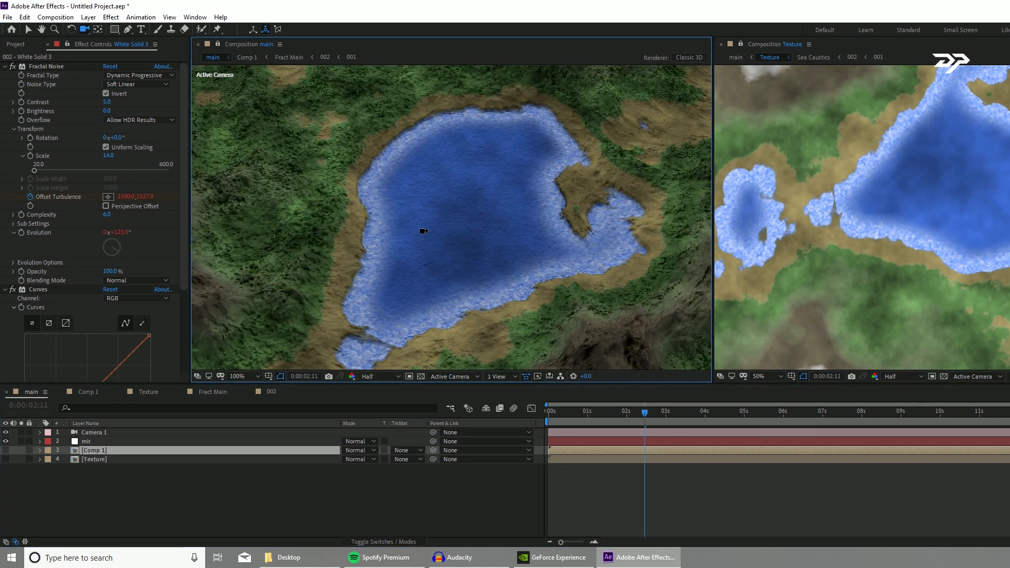
key("c")
key("c")
key("c")
left_click_drag(424, 206, 424, 272)
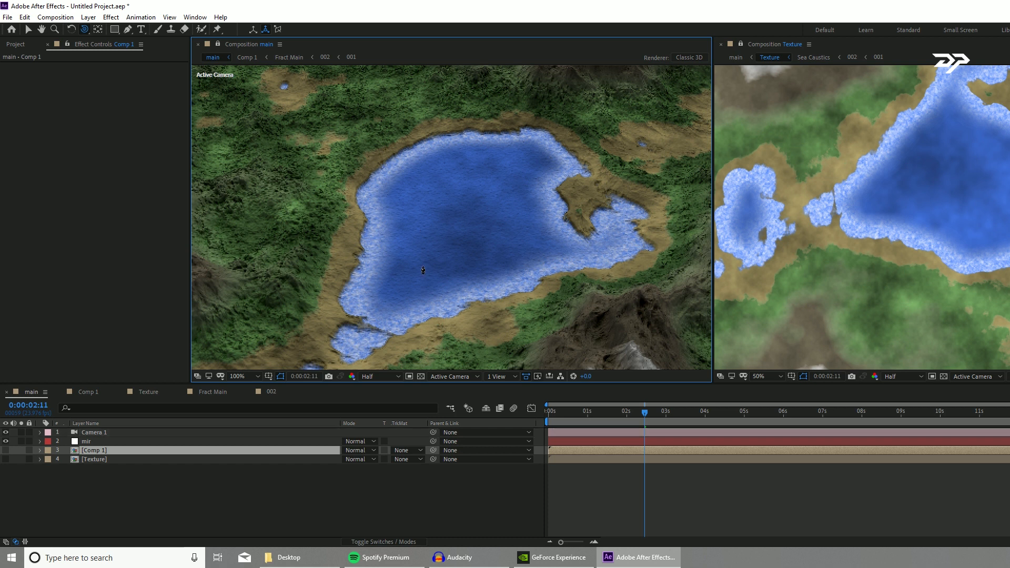
left_click_drag(423, 208, 435, 262)
left_click_drag(435, 151, 445, 216)
scroll(445, 216, "down", 2)
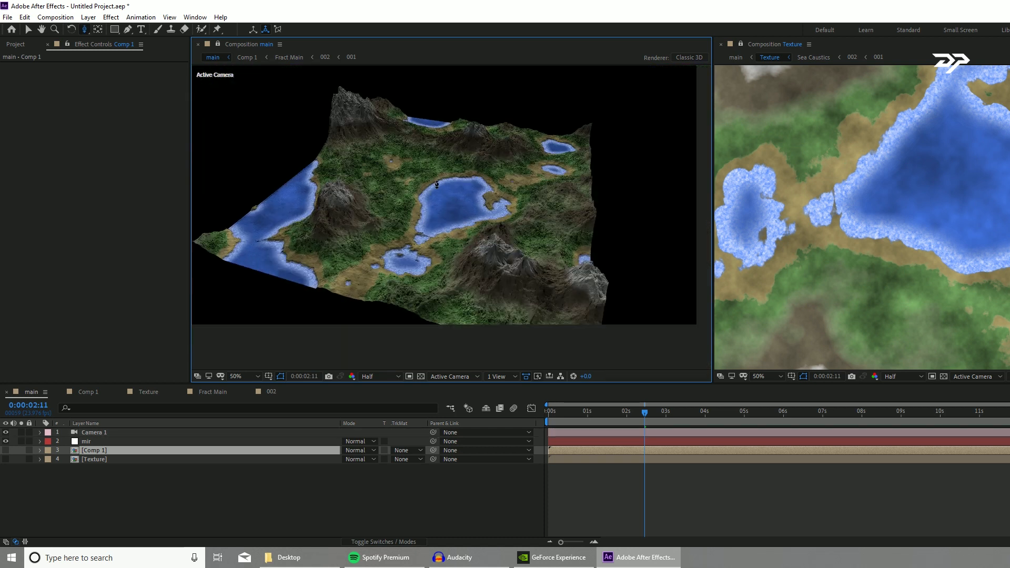
Open the nested Fract Main composition through Comp 1 and select its White Solid 4 layer
double_click(124, 450)
double_click(123, 432)
left_click(132, 441)
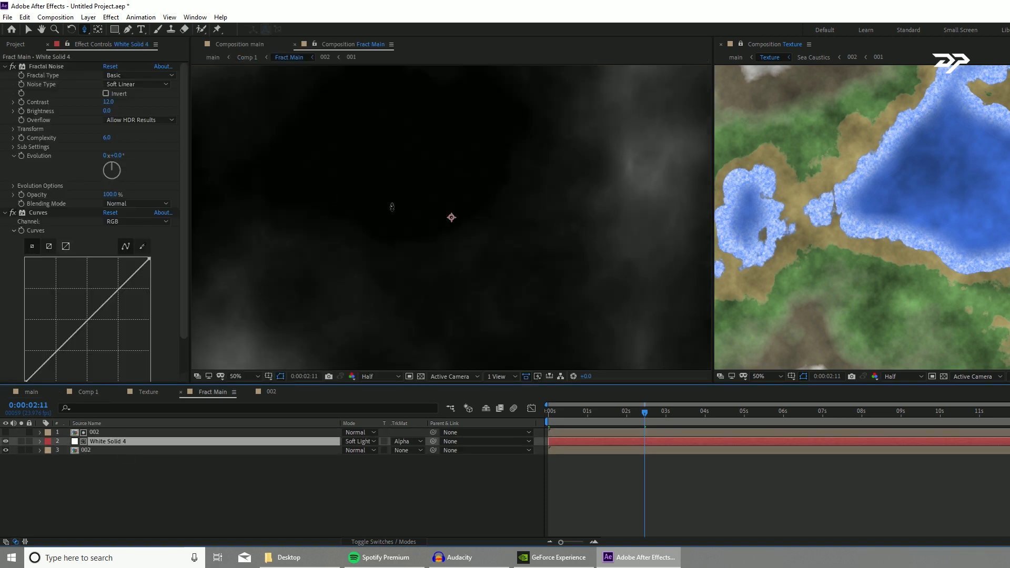
scroll(384, 206, "down", 2)
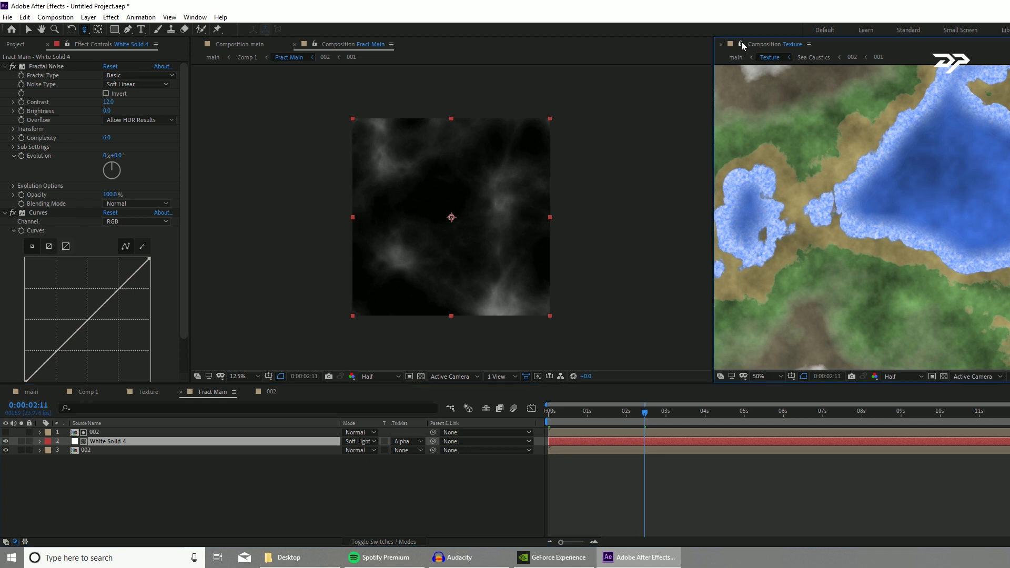
Show Fract Main in the second viewer beside main, and set the Evolution of White Solid 4's Fractal Noise to 320°
left_click(741, 43)
left_click(294, 44)
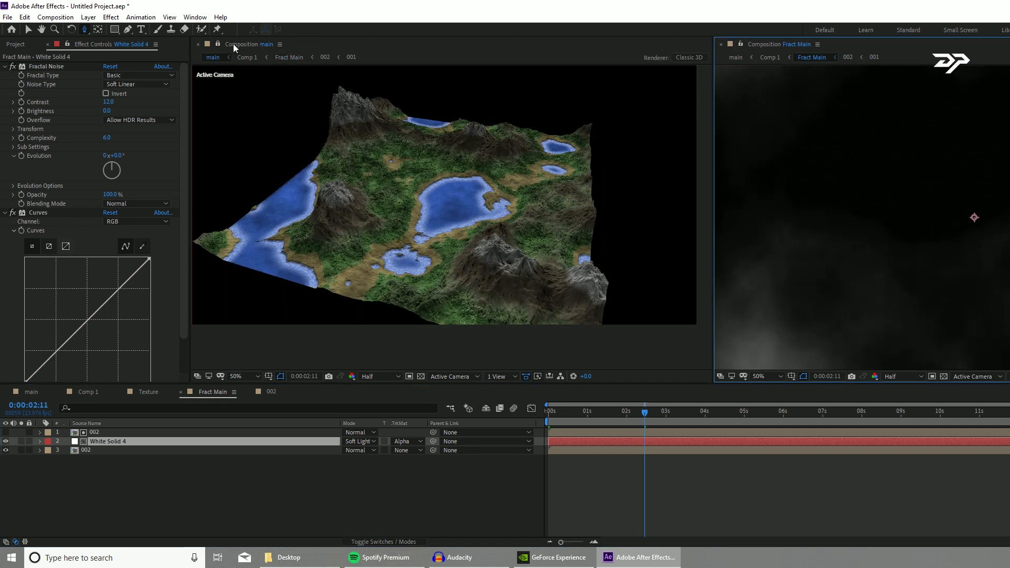
scroll(437, 151, "down", 2)
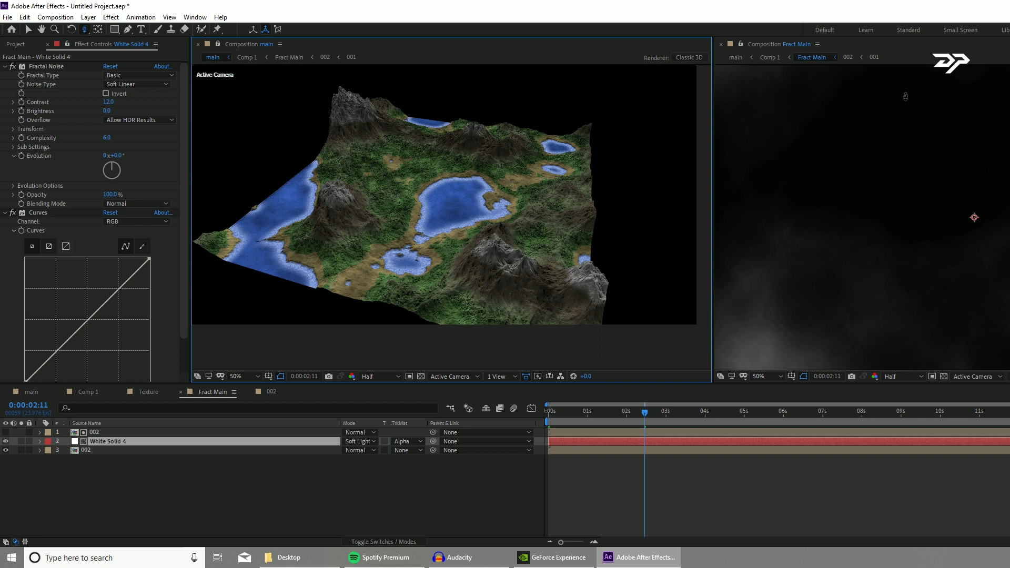
mouse_move(115, 171)
left_mouse_down()
mouse_move(123, 177)
mouse_move(104, 164)
left_mouse_up()
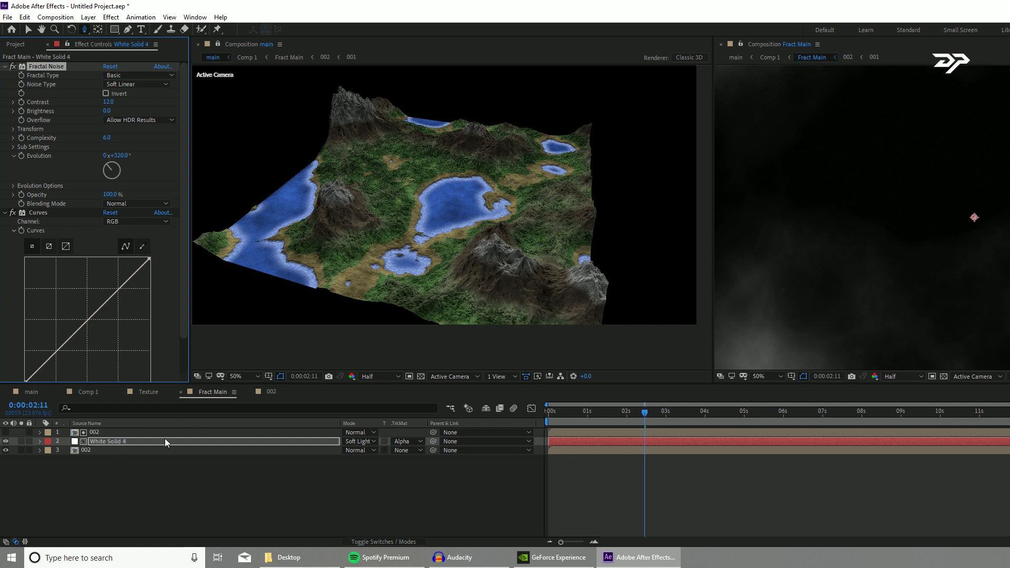
Open composition 001 through 002 and reshape the terrain by setting White Solid 2's Fractal Noise Evolution to 1x+17°
double_click(135, 449)
double_click(128, 434)
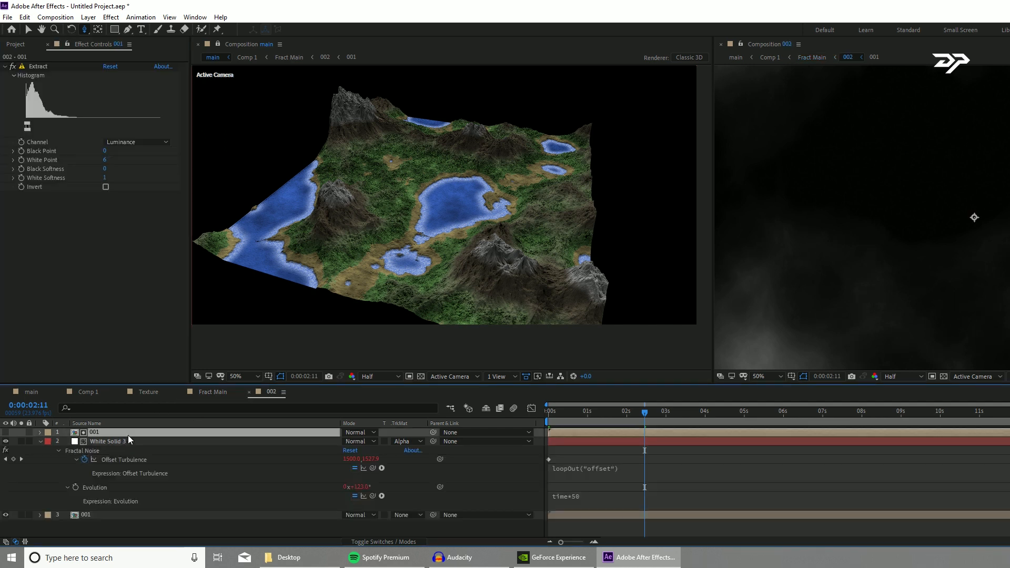
left_click(130, 433)
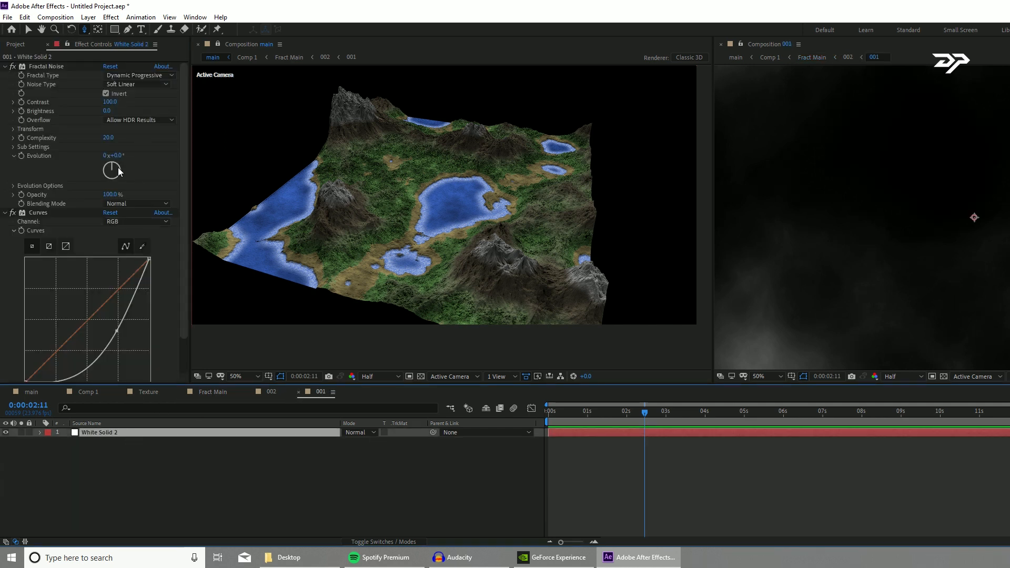
left_click_drag(113, 173, 122, 175)
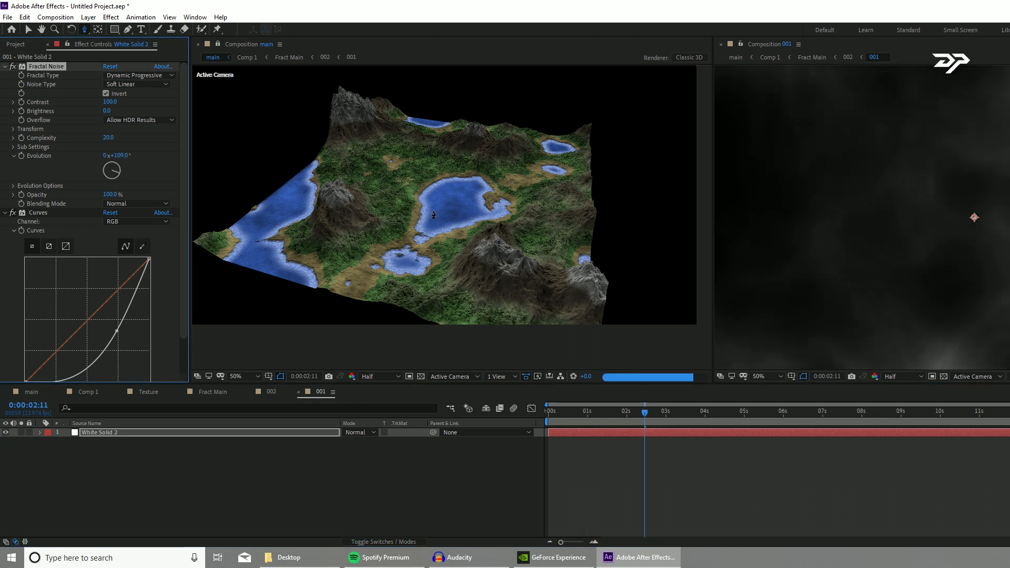
left_click_drag(121, 166, 106, 175)
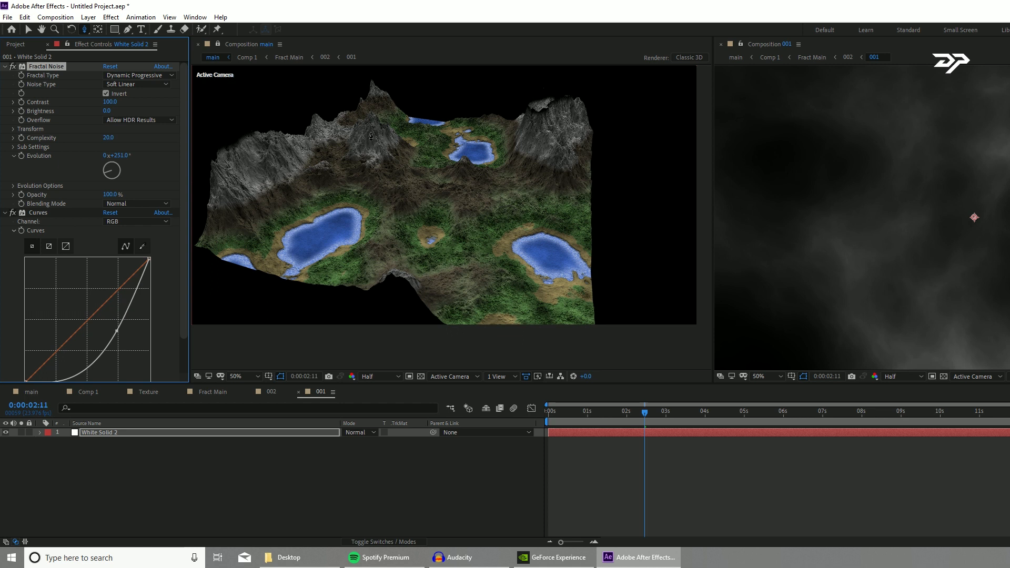
left_click_drag(109, 166, 119, 168)
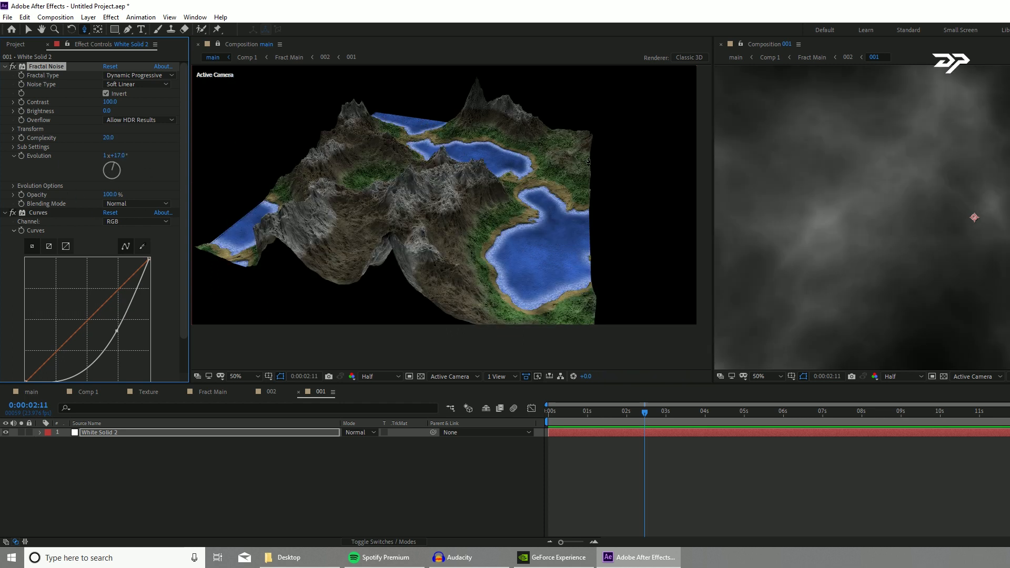
Set the Extract White Point of the Ridge layer in the Texture composition to 234, and return to main
left_click(158, 393)
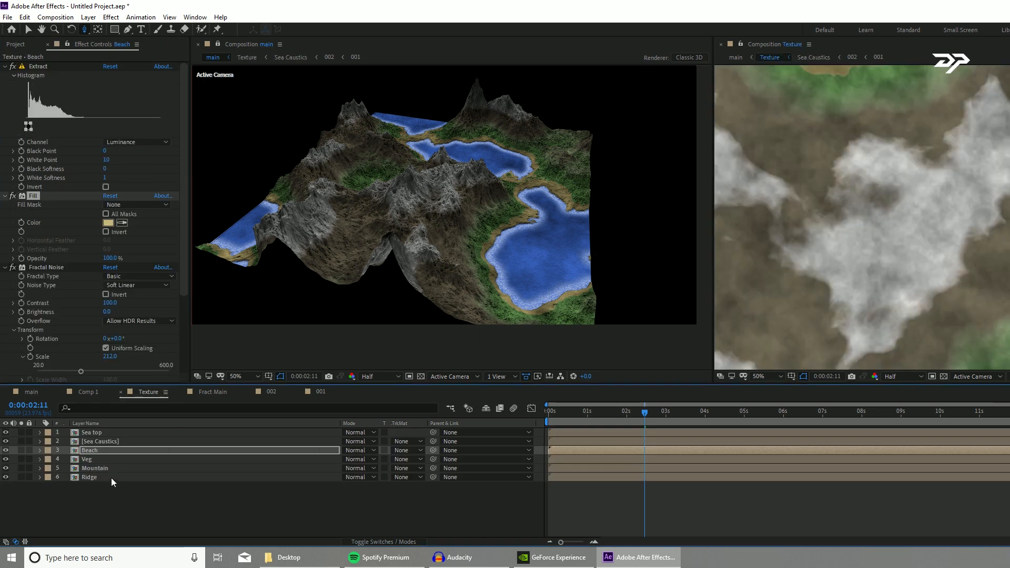
left_click(113, 476)
left_click_drag(97, 125, 144, 127)
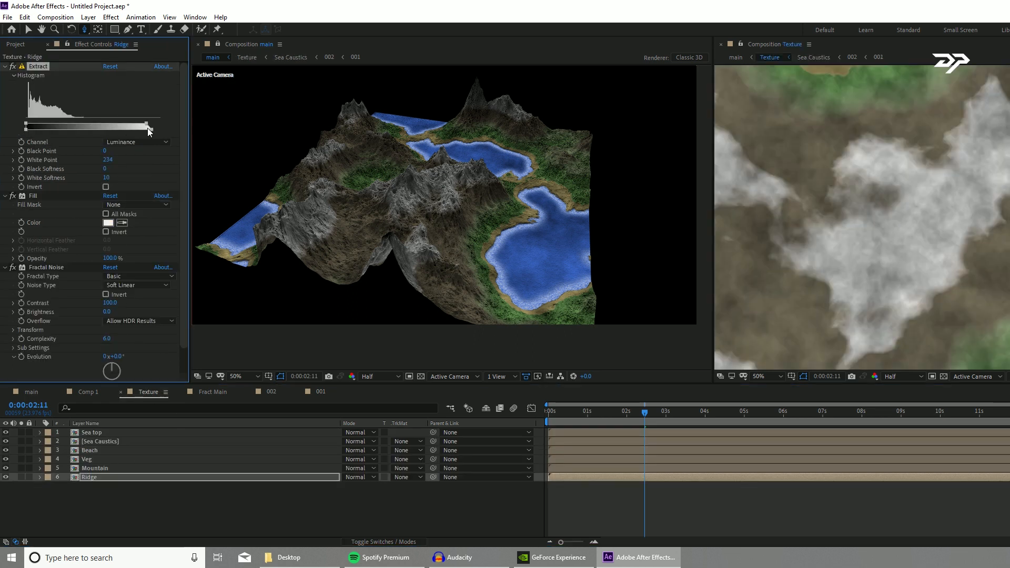
left_click(30, 392)
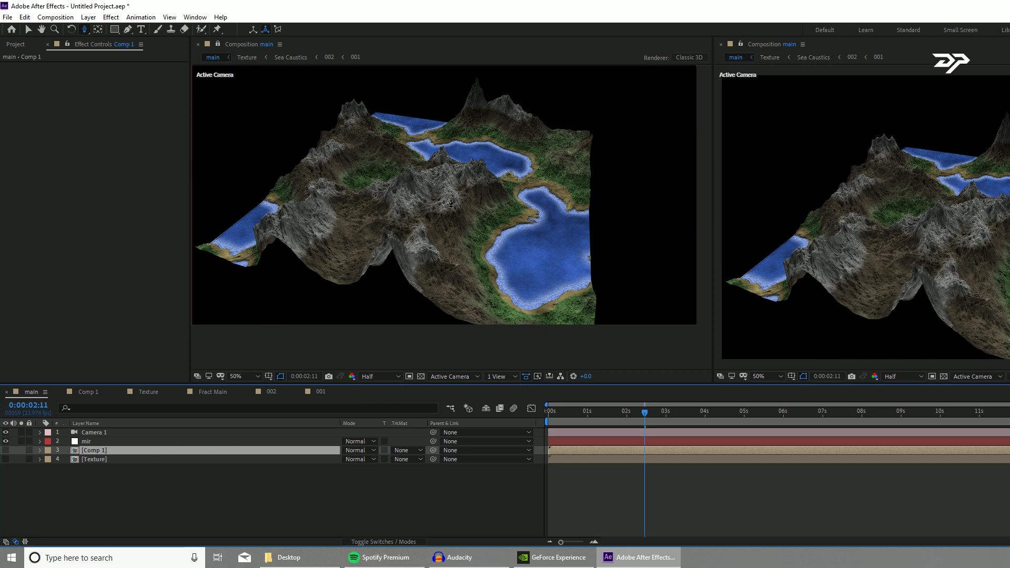
Orbit the camera sideways around the reshaped terrain and close the second composition viewer
scroll(450, 203, "up", 1)
key("c")
left_click_drag(450, 203, 629, 196)
scroll(629, 197, "down", 1)
left_click(803, 45)
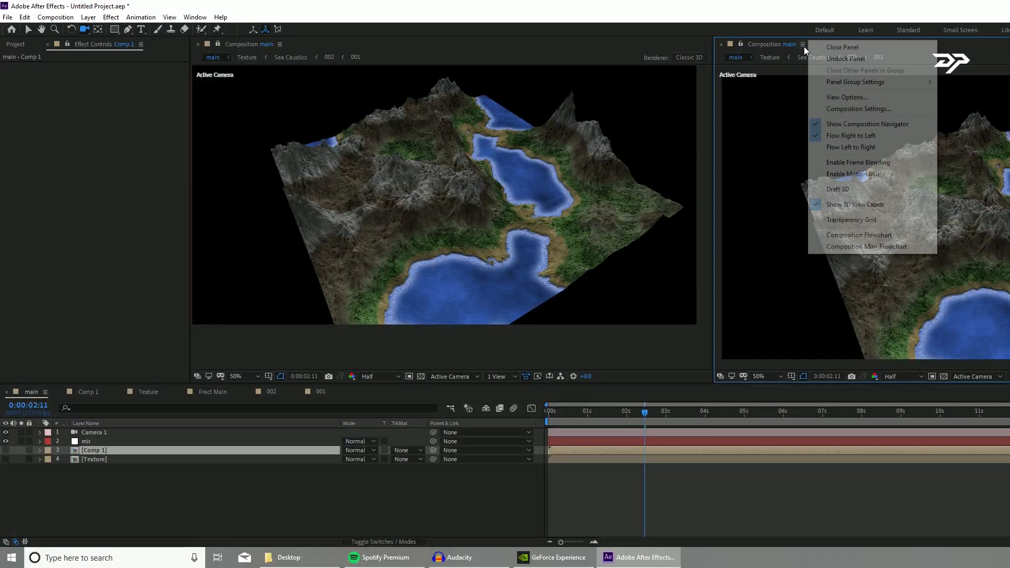
left_click(851, 49)
Add a point light to the main composition and switch to the Selection tool
scroll(683, 192, "up", 2)
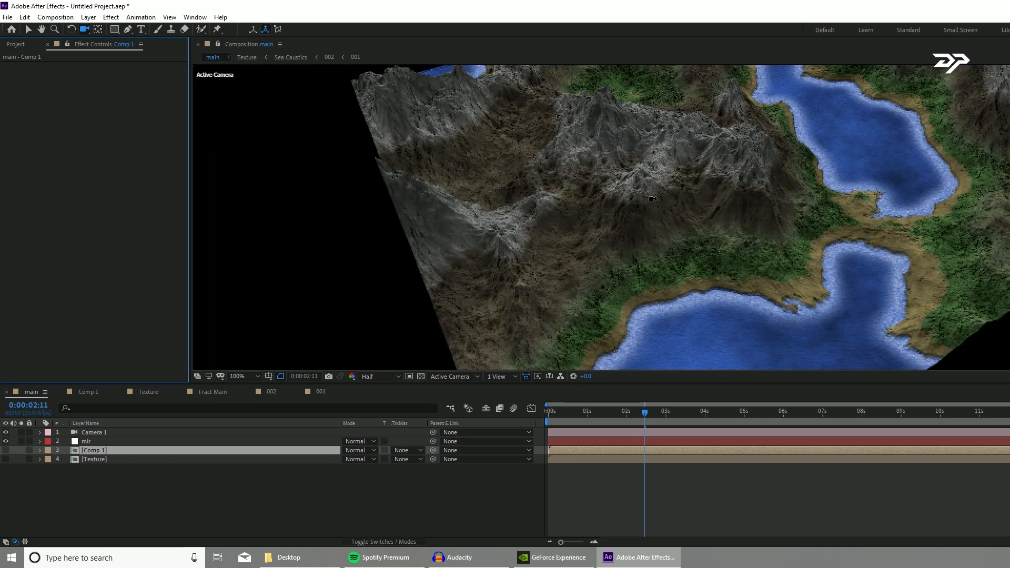
left_click(89, 18)
mouse_move(157, 29)
left_click(271, 53)
left_click(190, 336)
scroll(678, 204, "down", 1)
left_click(28, 30)
Switch main to the Front view and raise Point Light 1 well above the mountain peaks
left_click(451, 377)
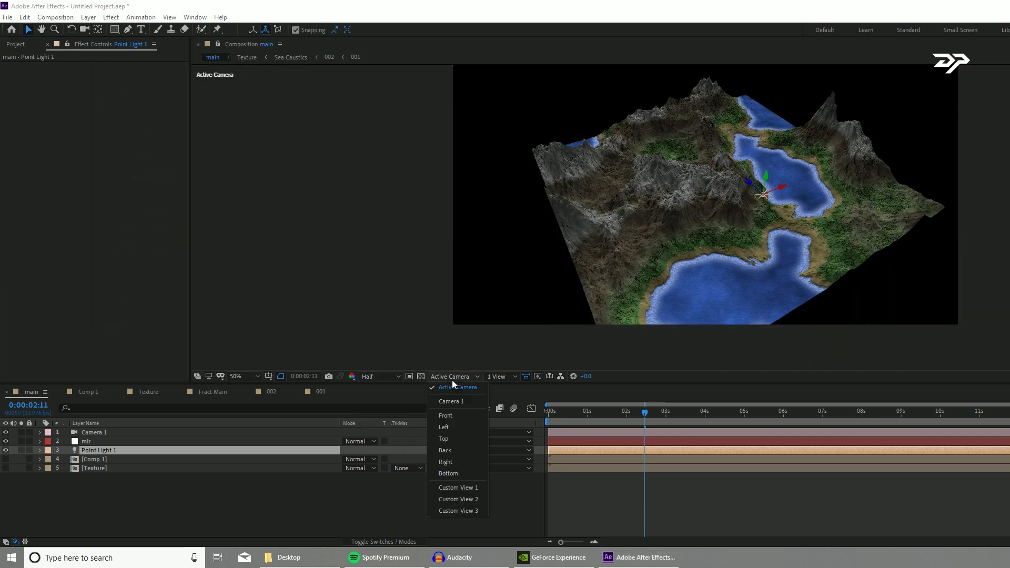
left_click(446, 415)
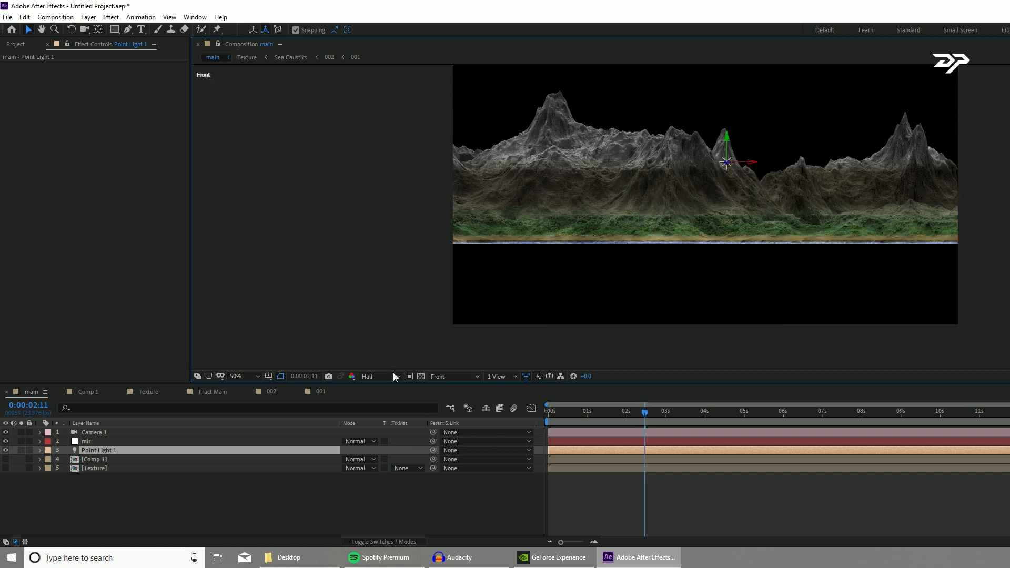
left_click(454, 377)
key("Escape")
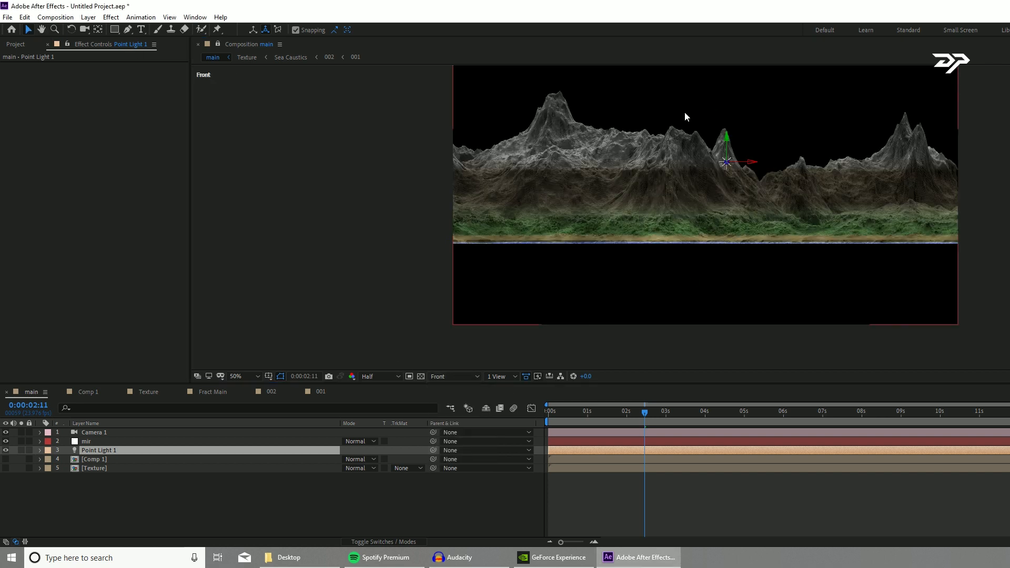
left_click_drag(734, 142, 734, 57)
left_click_drag(681, 210, 653, 300)
left_click_drag(694, 135, 695, 58)
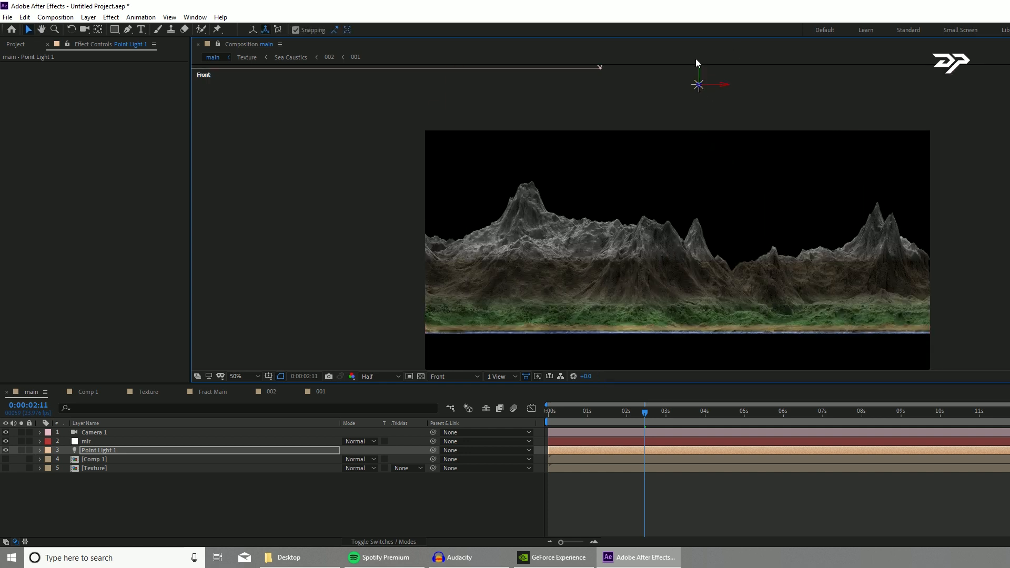
Move Point Light 1 back in depth over the terrain in the Top view, and view the scene through Camera 1
left_click(455, 377)
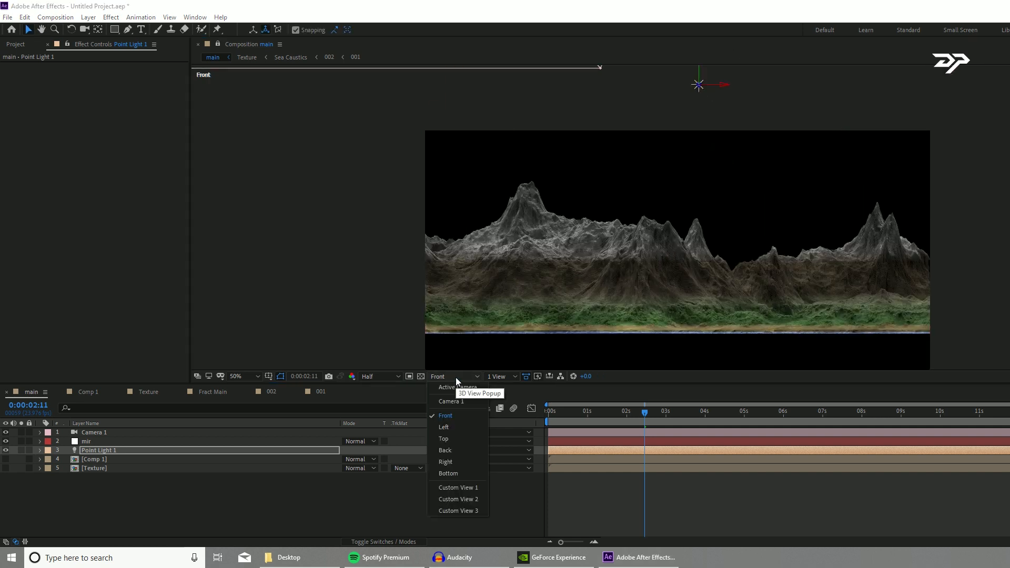
left_click(463, 440)
scroll(639, 289, "down", 2)
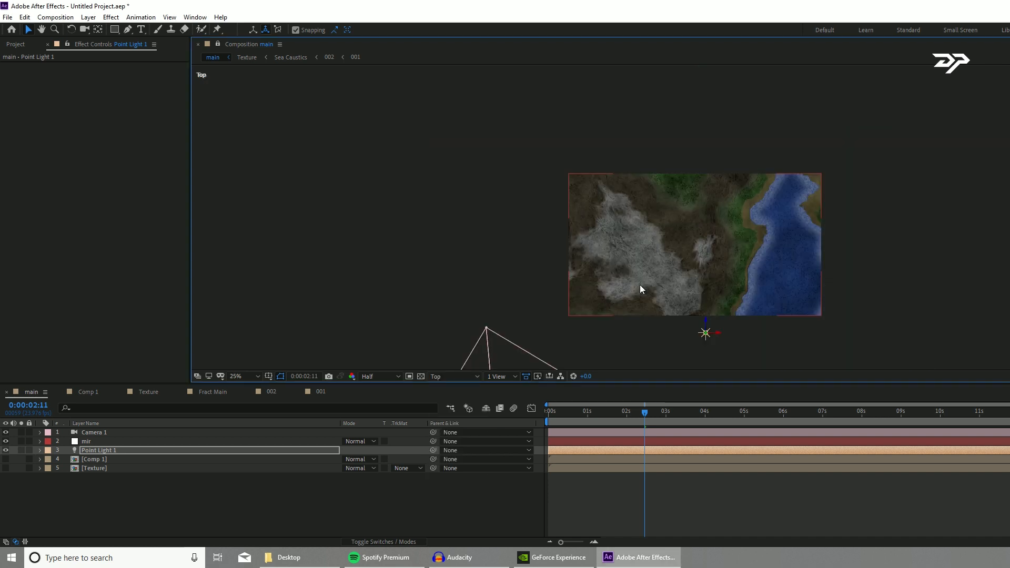
left_click(127, 449)
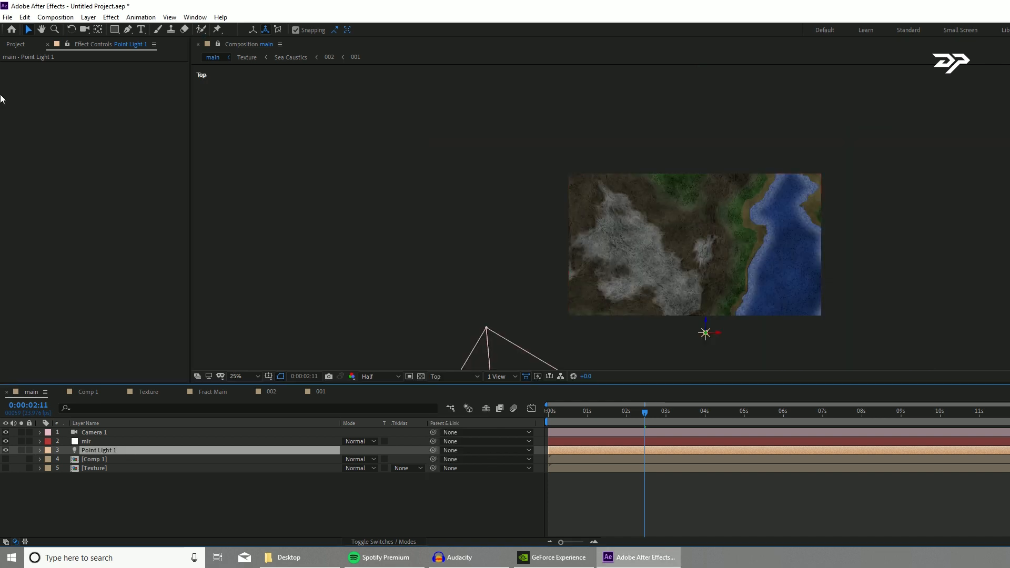
left_click_drag(705, 322, 705, 228)
left_click(455, 376)
left_click(463, 413)
scroll(713, 260, "up", 4)
scroll(712, 259, "down", 1)
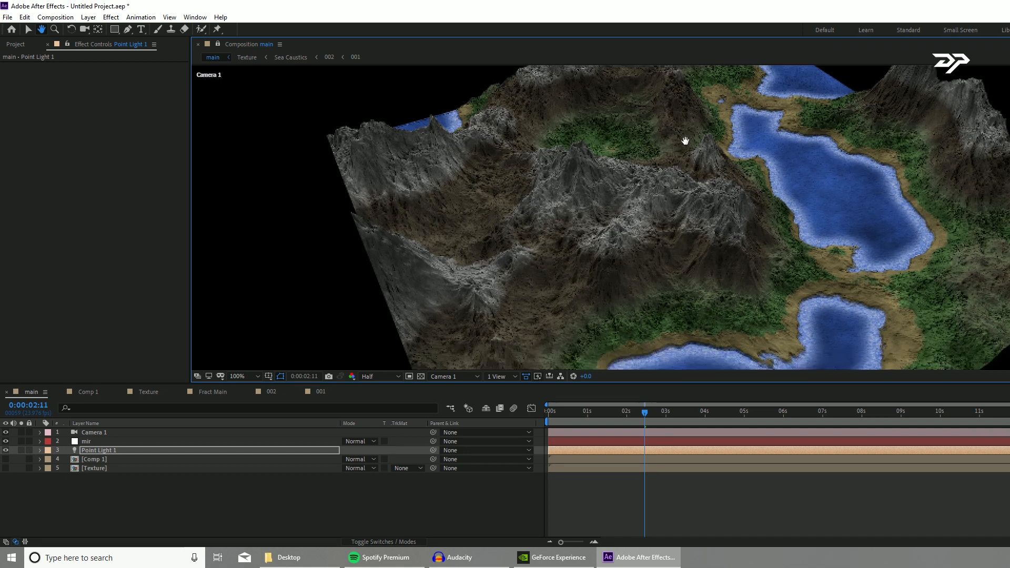
scroll(677, 169, "down", 1)
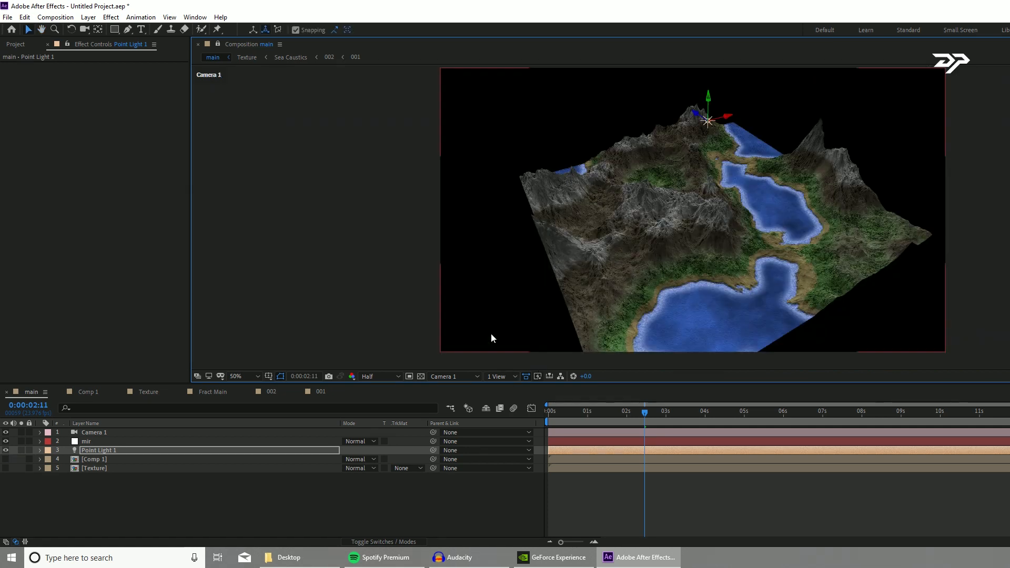
Set the Light Falloff in the mir layer's Material & Lighting settings to Distance Squared
left_click(121, 441)
scroll(121, 247, "down", 3)
scroll(122, 257, "down", 3)
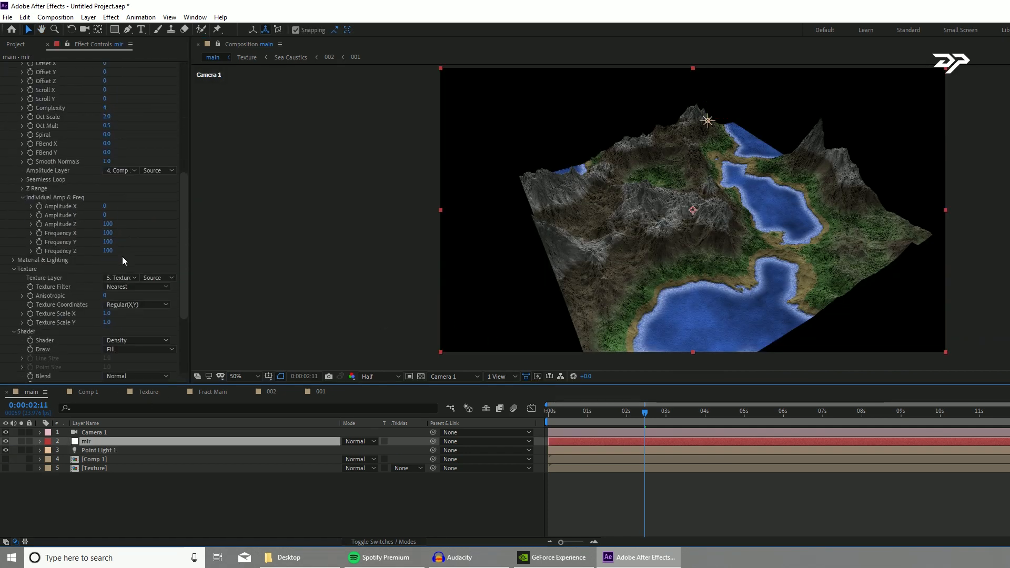
left_click(13, 260)
scroll(139, 290, "down", 3)
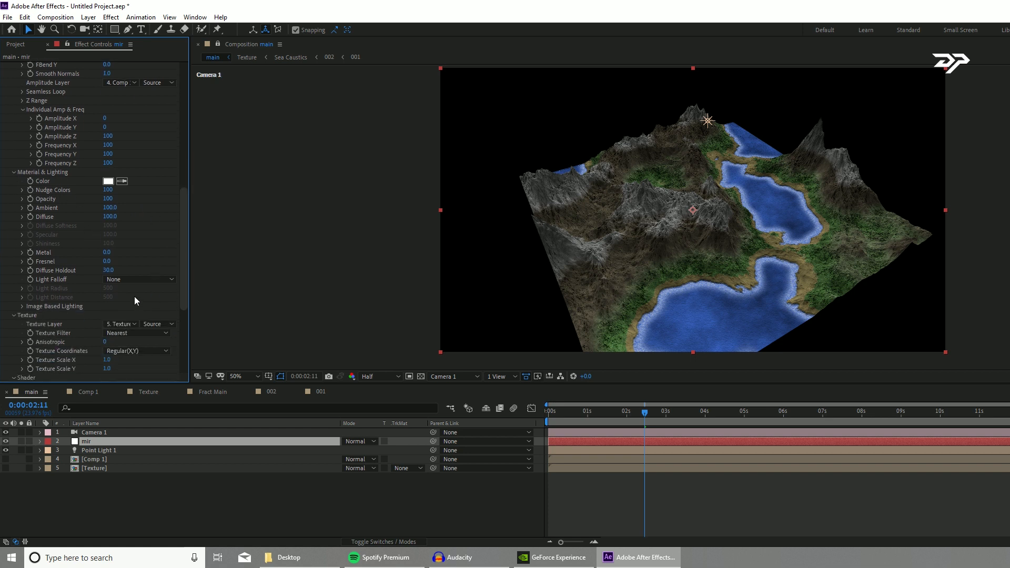
left_click(123, 278)
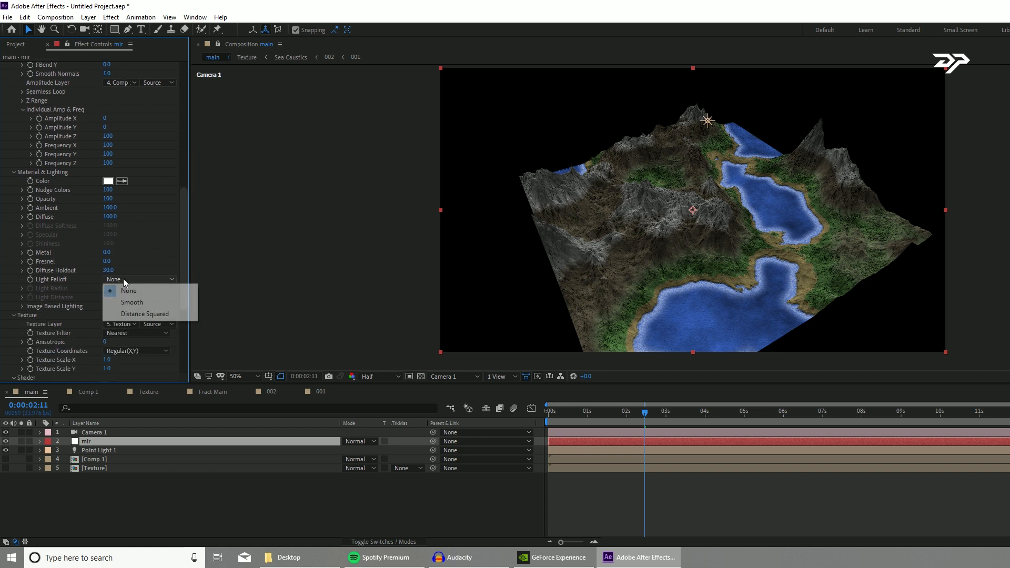
left_click(151, 314)
Change the mir layer's Shader to Smooth and set its Light Radius to 1390
scroll(98, 324, "down", 5)
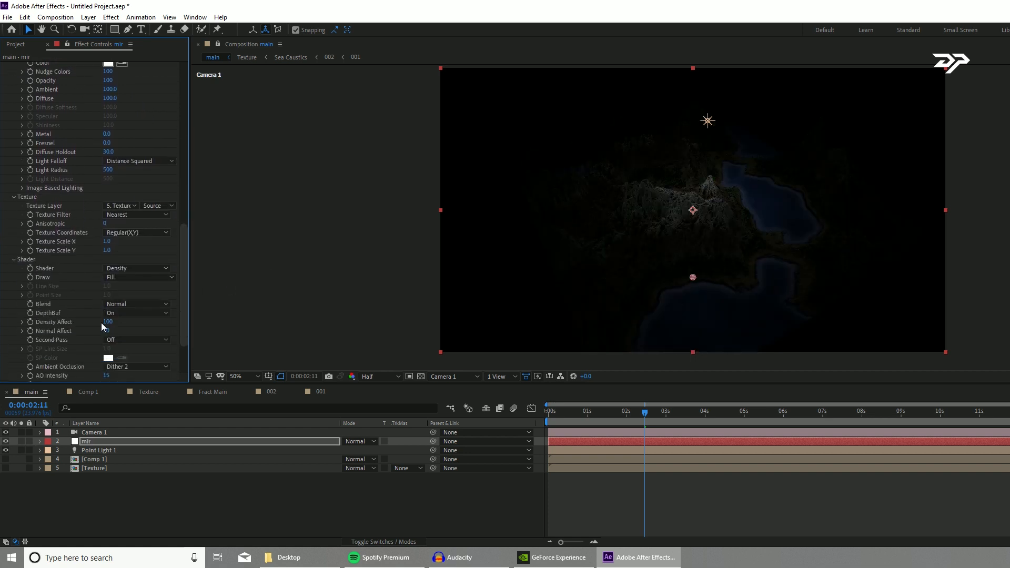
left_click(140, 225)
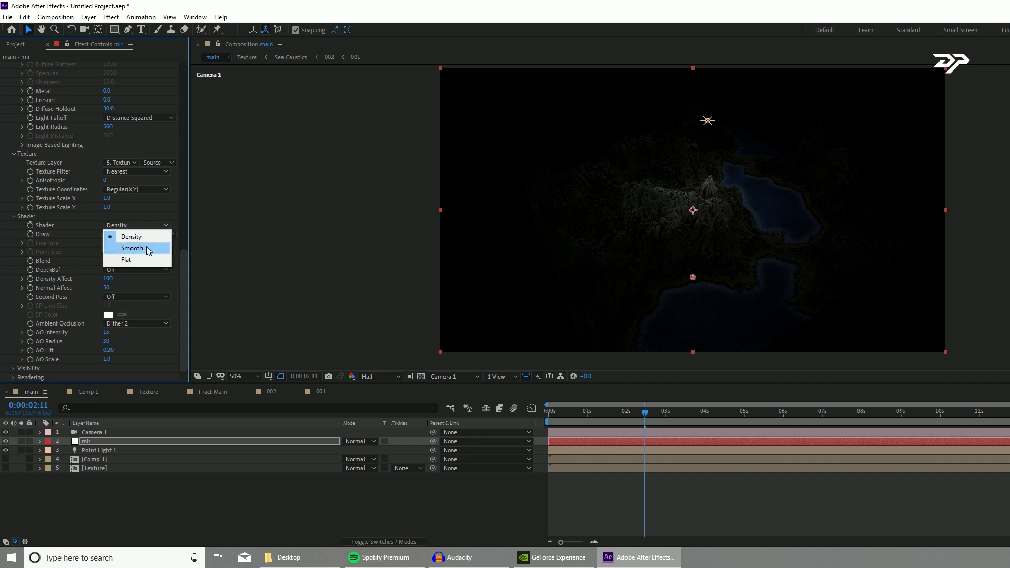
left_click(140, 249)
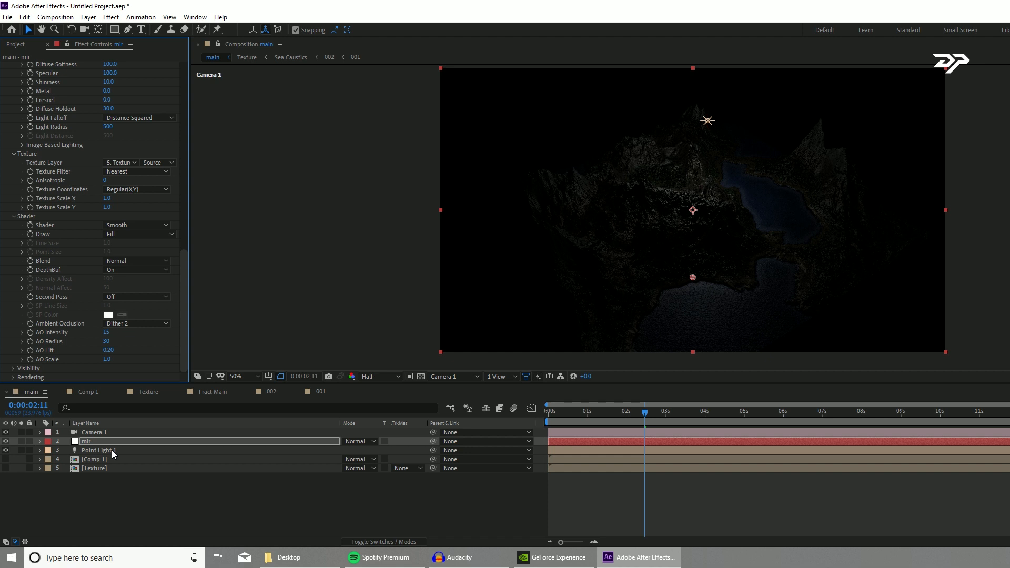
scroll(119, 260, "up", 5)
left_click_drag(111, 297, 117, 292)
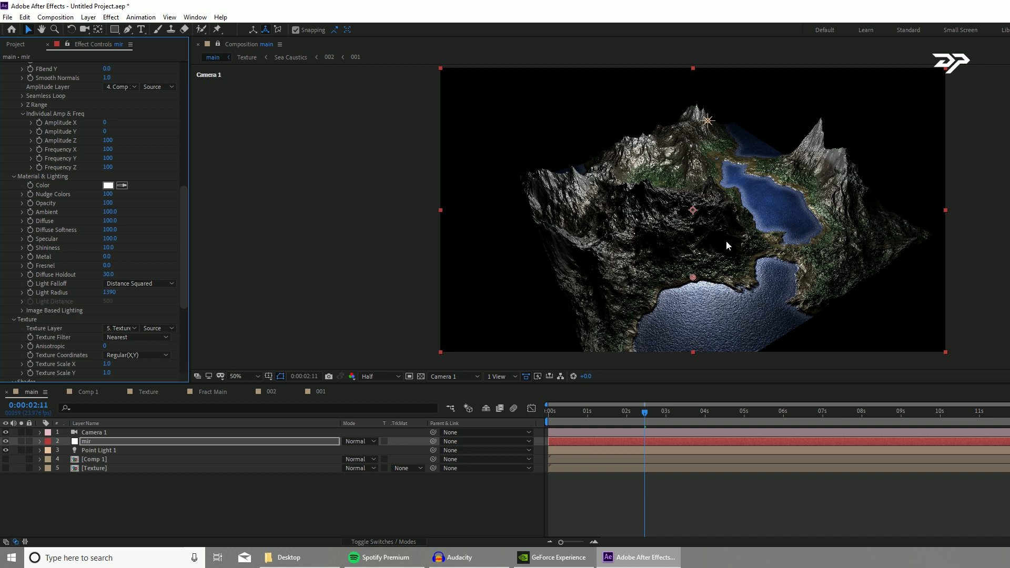
Raise the mir layer's Light Radius to 1980 and orbit Camera 1 to check the terrain lighting
key("c")
left_click_drag(703, 214, 519, 314)
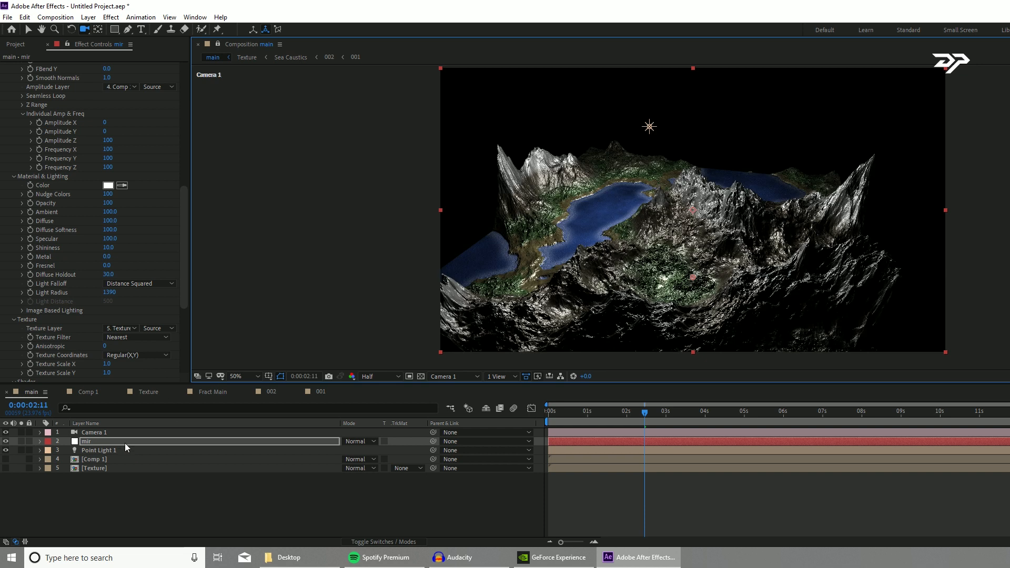
mouse_move(111, 293)
left_mouse_down()
mouse_move(140, 293)
mouse_move(104, 292)
left_mouse_up()
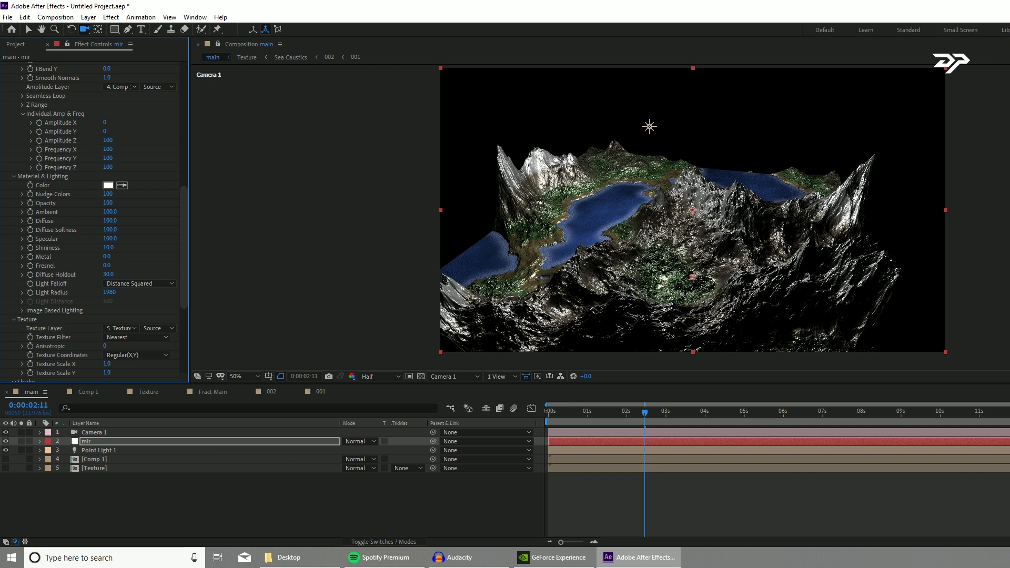
left_click_drag(650, 234, 648, 232)
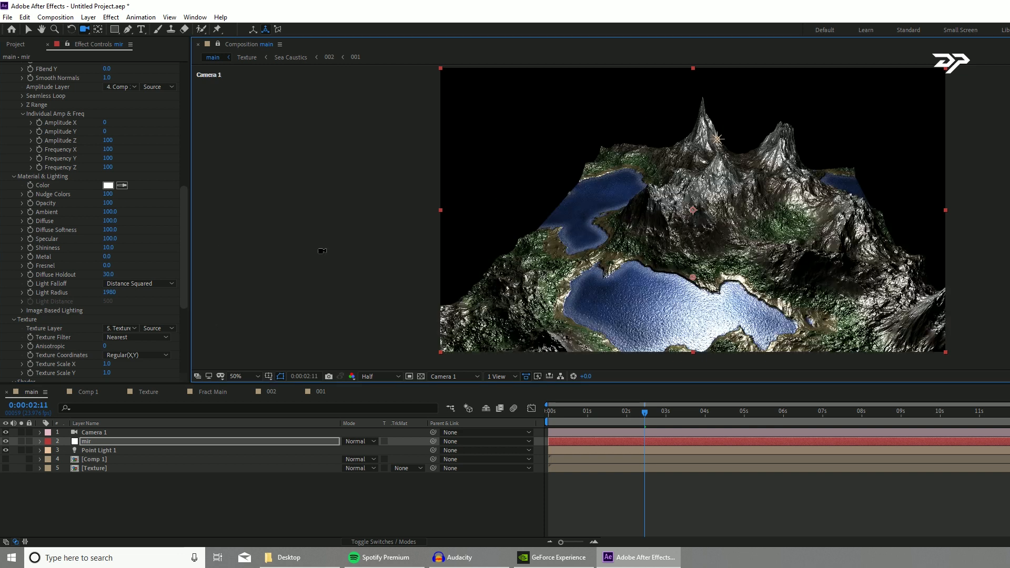
Set the mir material's Specular to 20 and Shininess to 5, and inspect the lakes from another camera angle
left_click(110, 239)
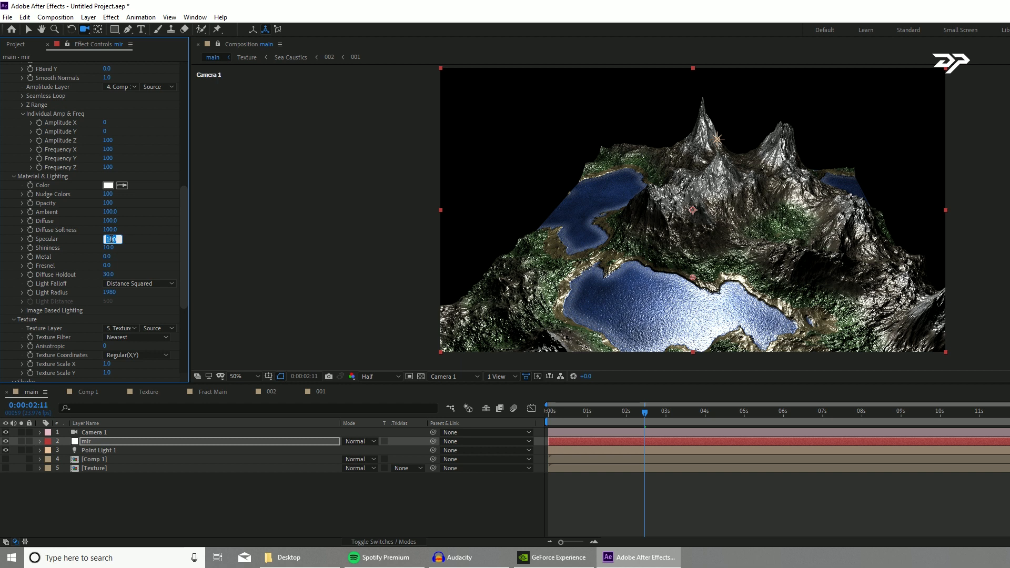
type("20")
key("Return")
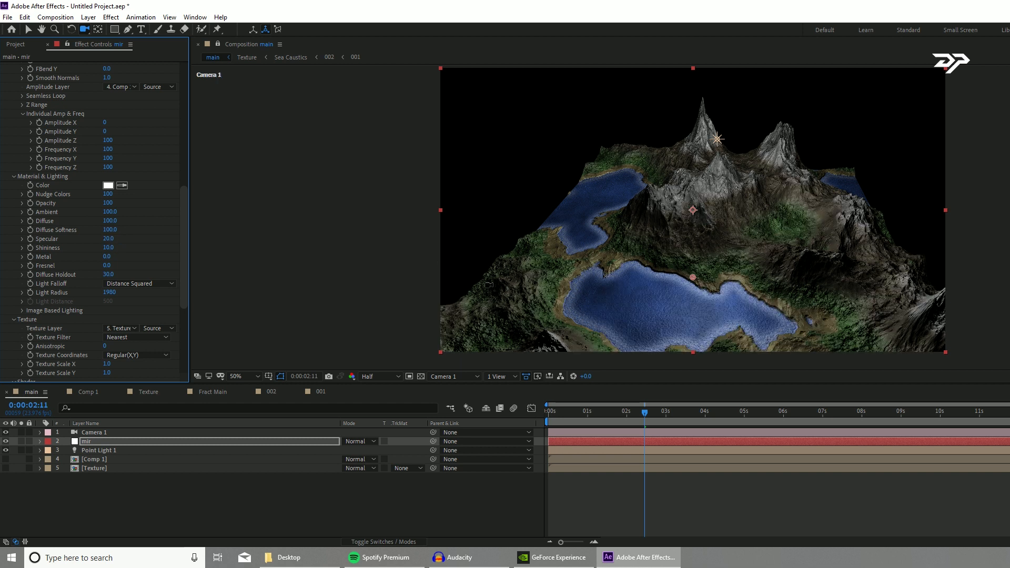
left_click(110, 239)
type("5")
key("Return")
left_click(676, 286)
left_click_drag(675, 286, 673, 266)
key("c")
key("c")
key("c")
key("c")
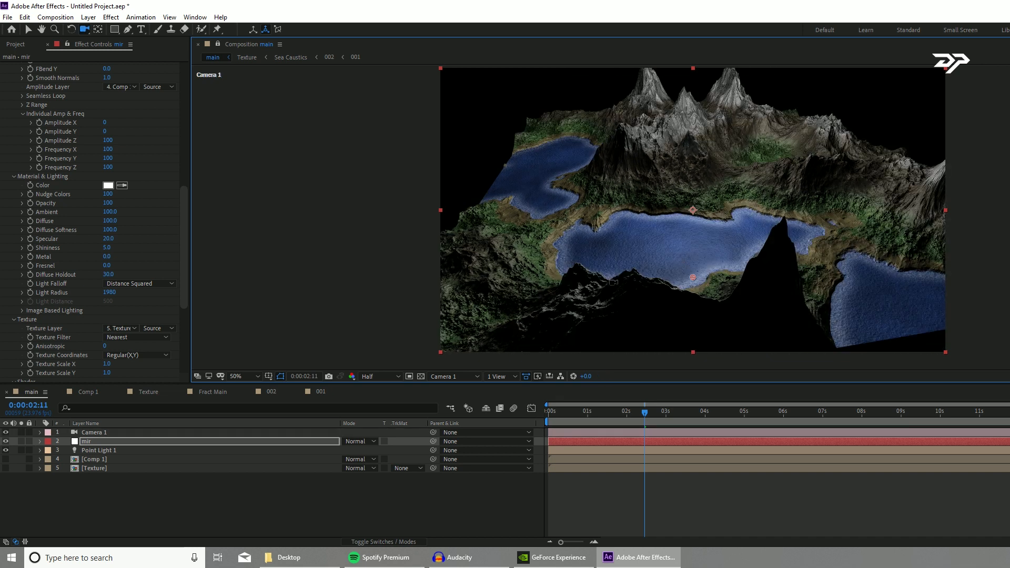
Try a Shininess of 22 with a Specular of 14 on the mir material
left_click_drag(109, 248, 116, 246)
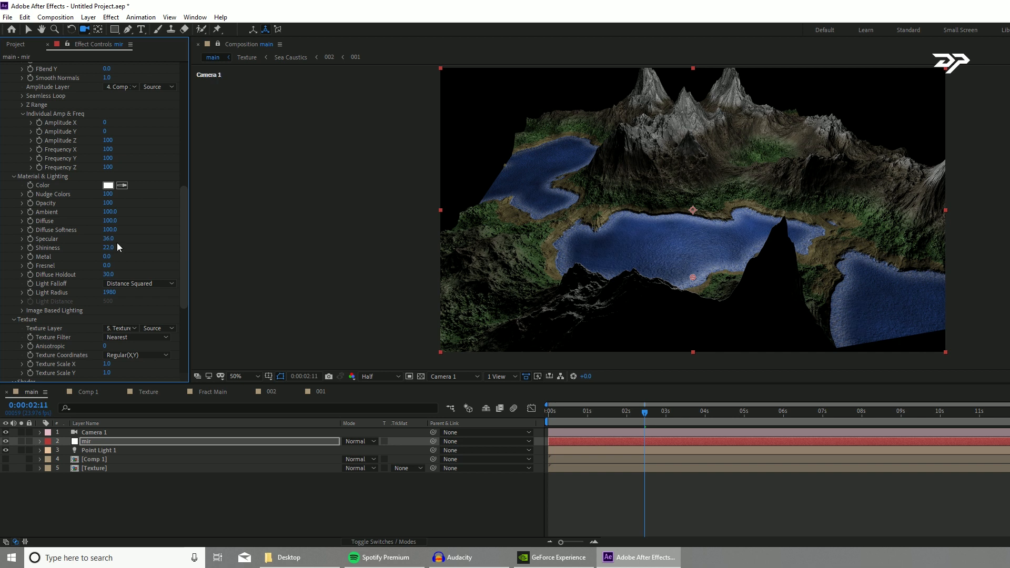
left_click_drag(109, 239, 99, 241)
left_click(103, 240)
type("14")
key("Return")
mouse_move(591, 213)
left_mouse_down()
mouse_move(604, 241)
mouse_move(591, 217)
left_mouse_up()
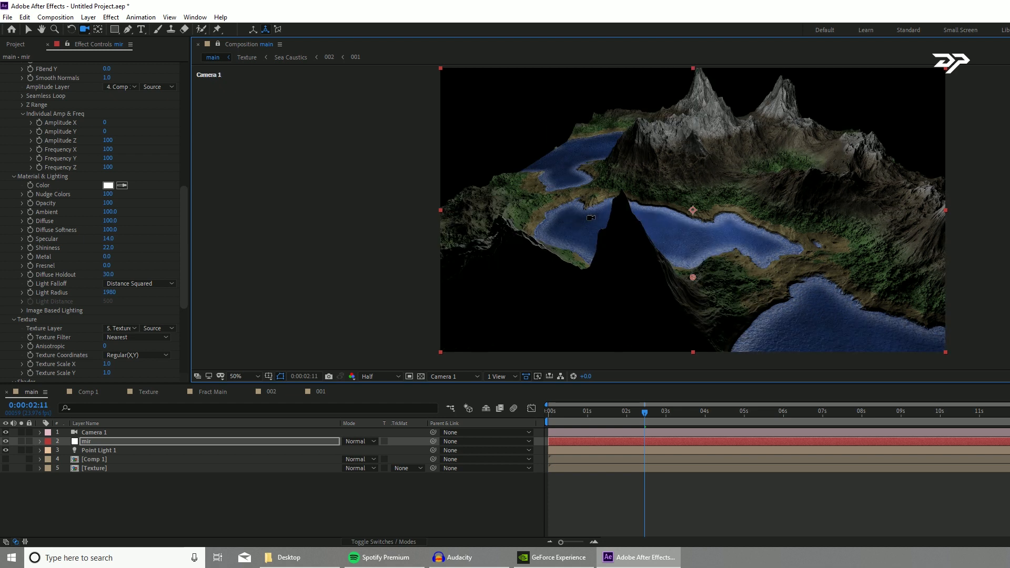
key("ctrl+z")
Set the mir material's Shininess to 13 and its Specular to 25
mouse_move(108, 247)
left_mouse_down()
mouse_move(125, 248)
mouse_move(92, 247)
mouse_move(122, 240)
mouse_move(102, 239)
left_mouse_up()
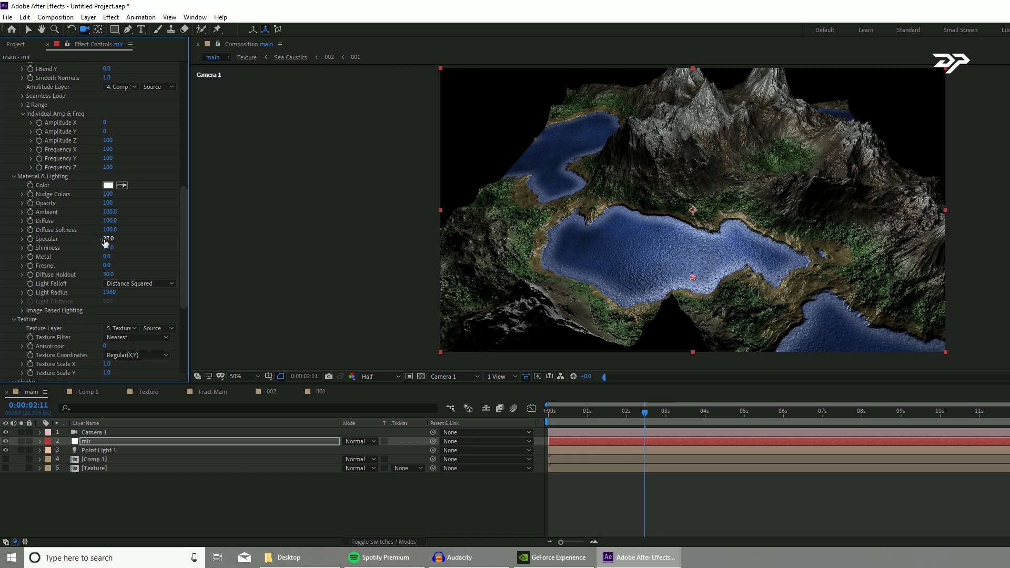
type("17")
key("Return")
left_click_drag(110, 241, 119, 240)
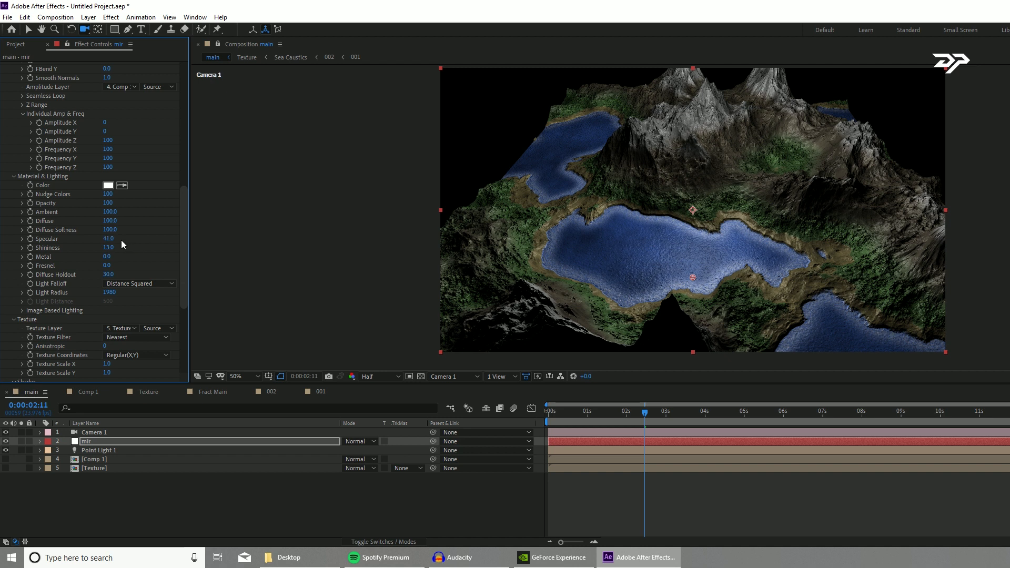
left_click(107, 239)
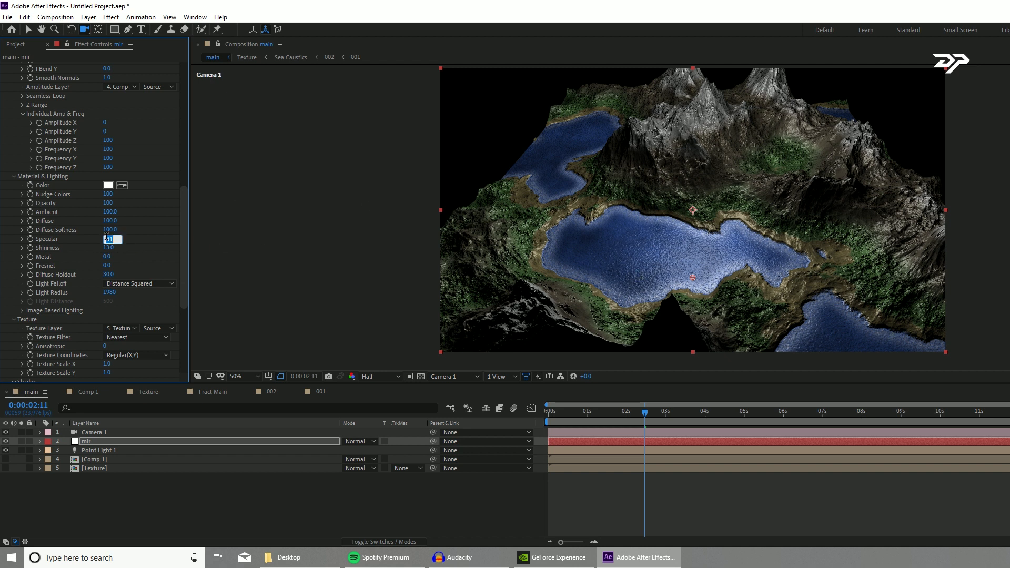
type("25")
key("Return")
left_click(715, 243)
left_click_drag(716, 243, 673, 251)
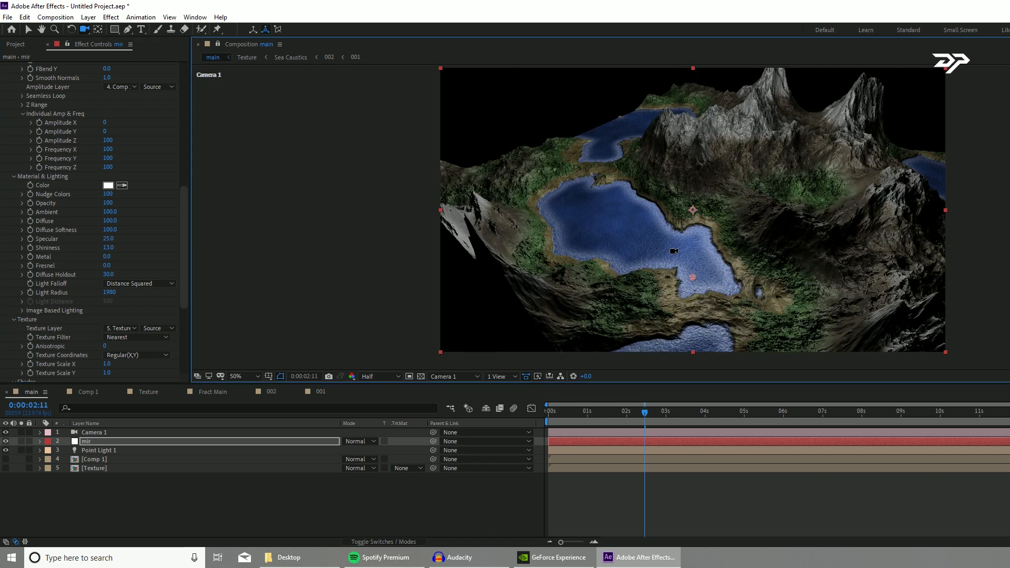
Inspect the water up close, lower the mir material's Specular to 15, and reframe Camera 1 on the lakes
scroll(671, 263, "up", 1)
left_click_drag(629, 277, 621, 237)
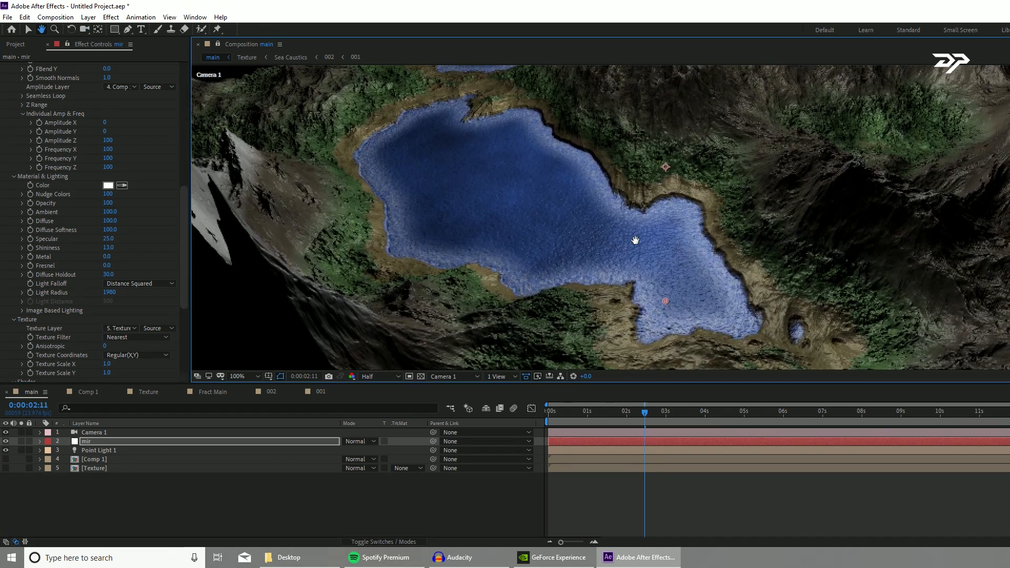
scroll(679, 196, "down", 1)
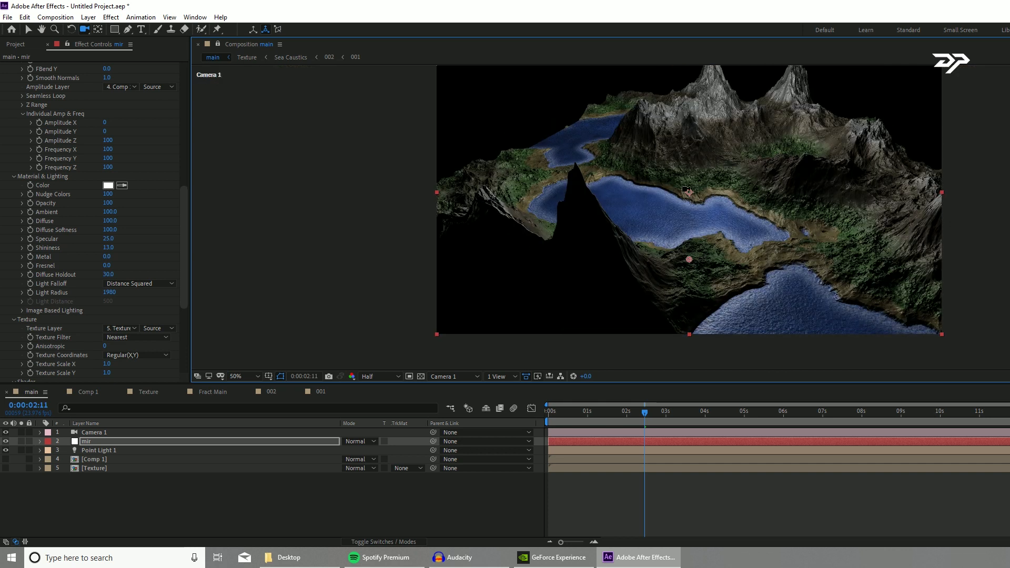
left_click_drag(701, 209, 701, 201)
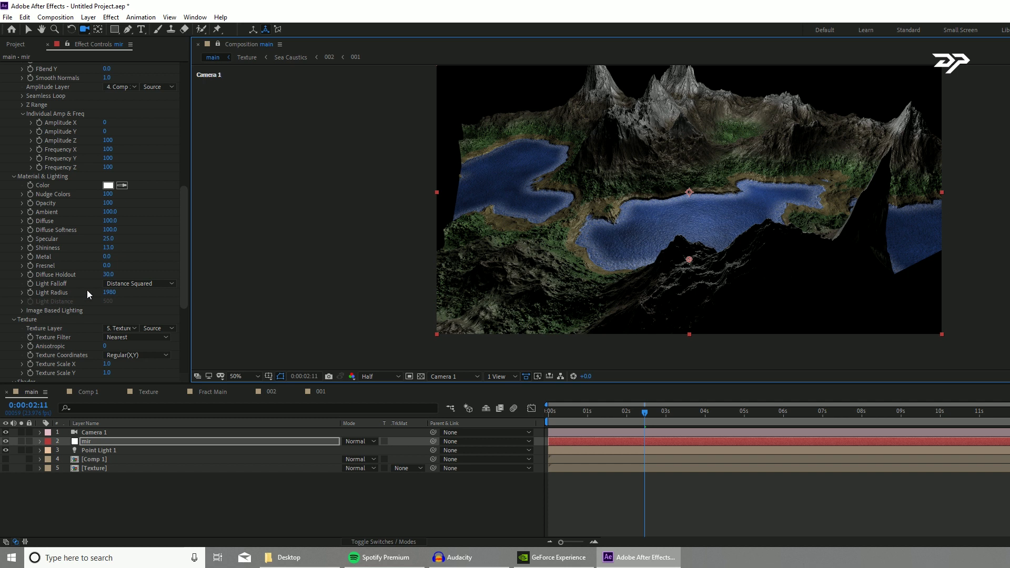
left_click(109, 238)
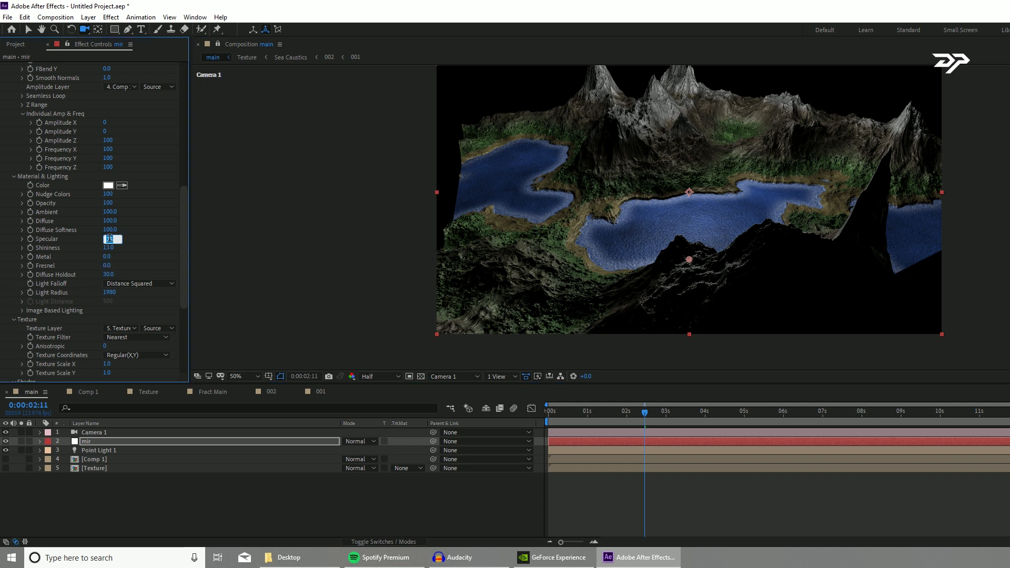
type("15")
key("Return")
left_click(612, 190)
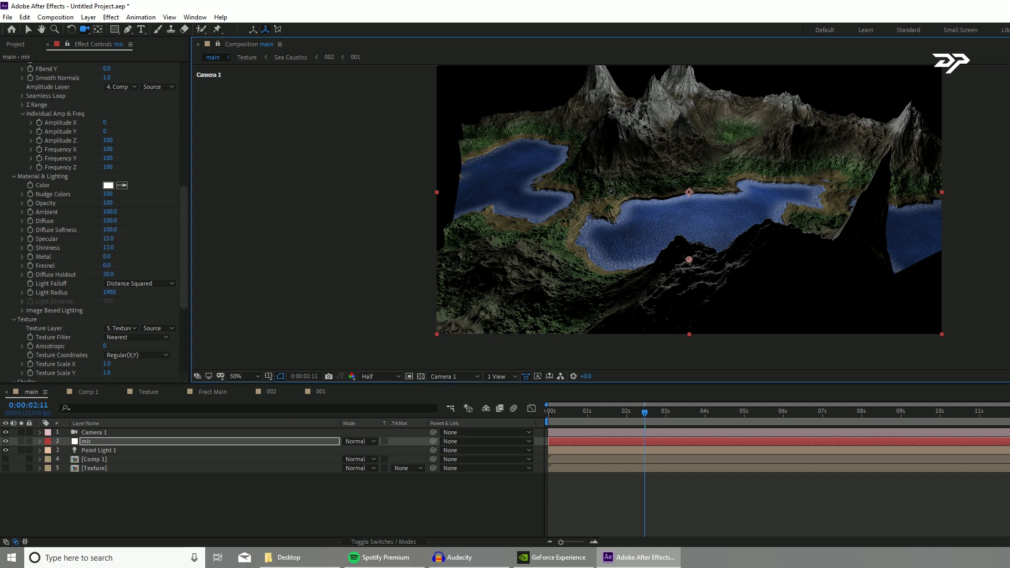
left_click_drag(600, 201, 630, 98)
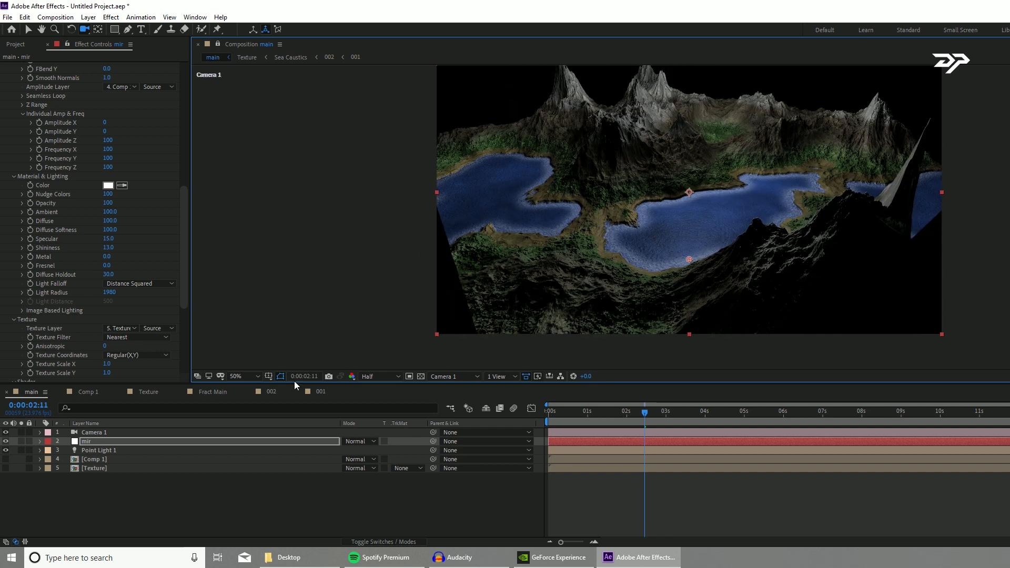
left_click_drag(625, 174, 628, 210)
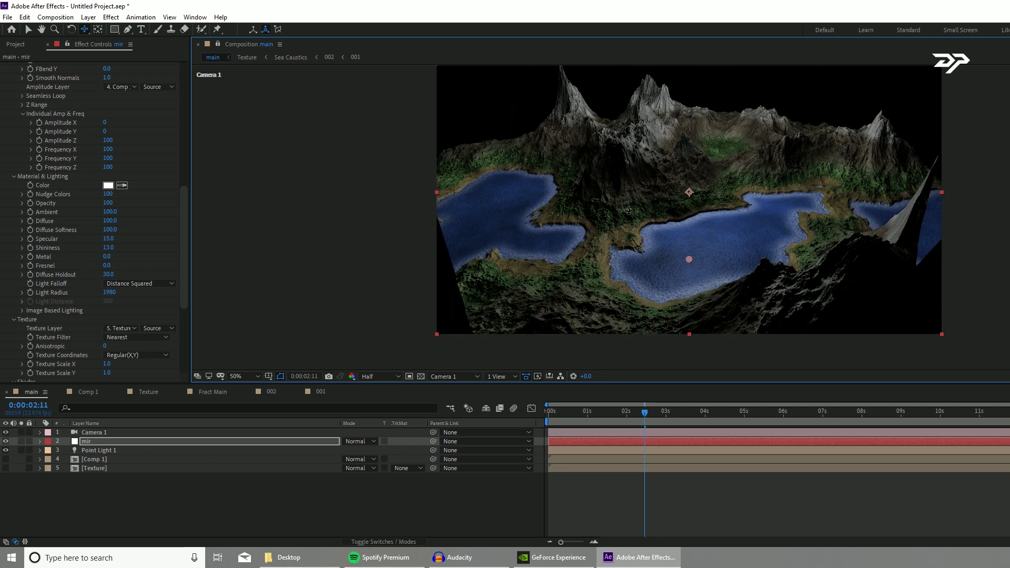
Expand the mir layer's Visibility settings and set Fog Start to 0
left_click(170, 500)
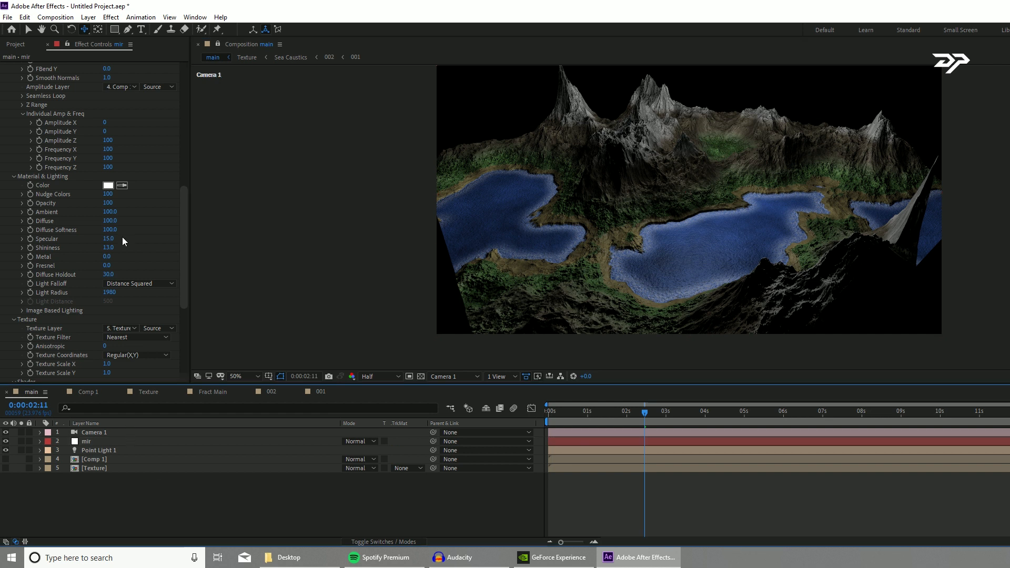
scroll(131, 248, "down", 5)
left_click(13, 369)
scroll(44, 355, "down", 2)
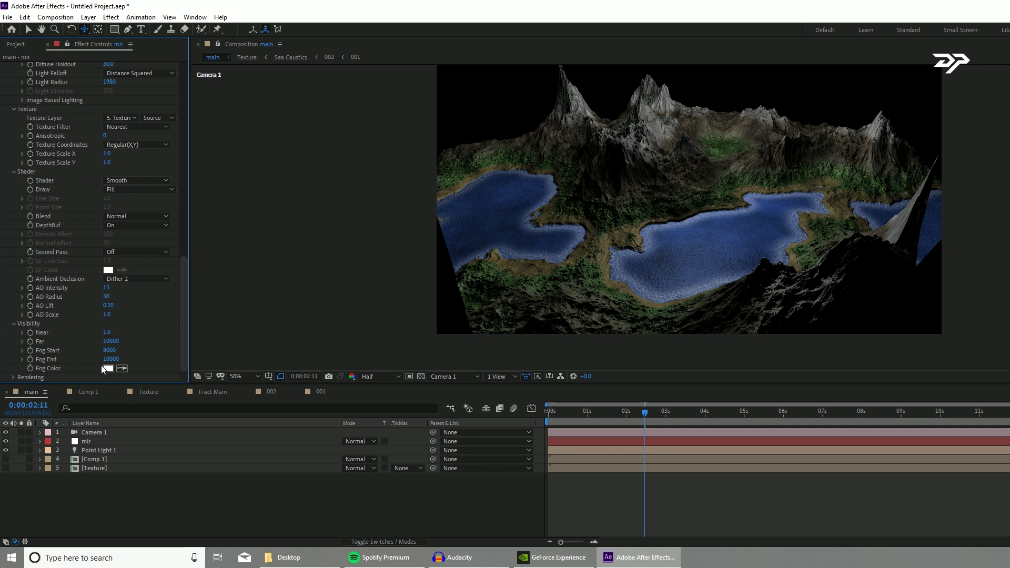
left_click(110, 350)
type("0")
key("Return")
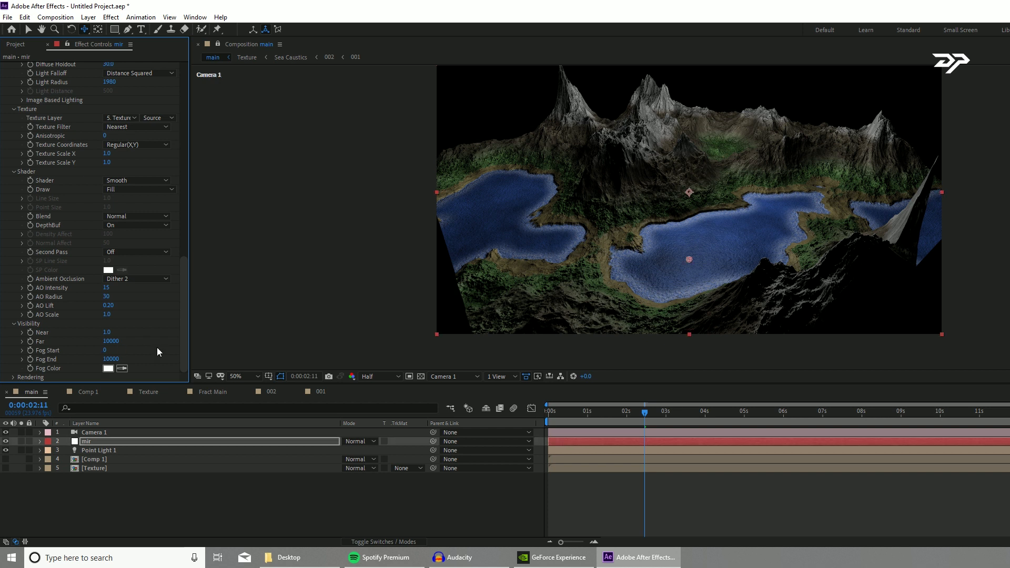
left_click(177, 478)
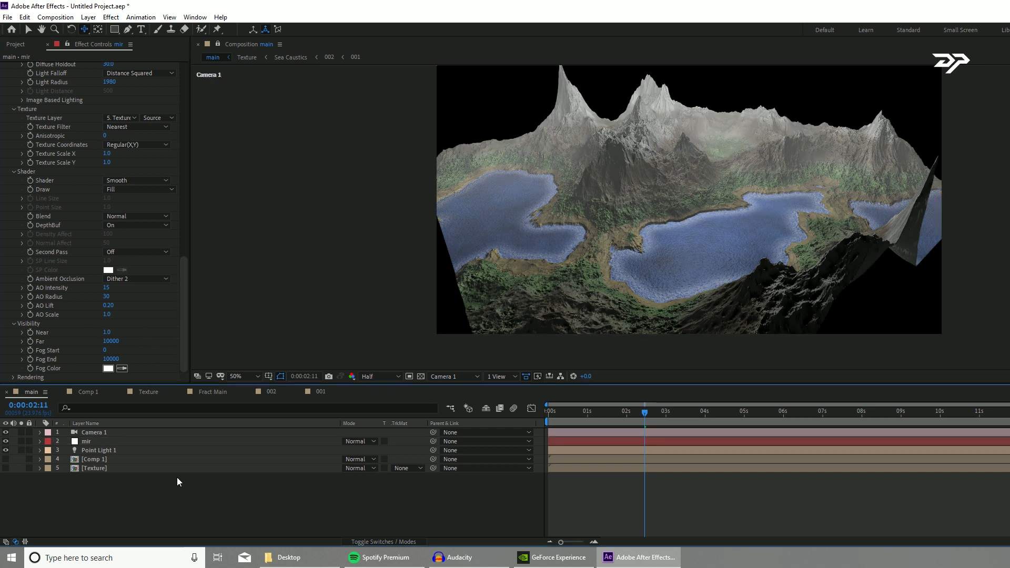
Add a white solid to main and place it beneath all other layers as the background
key("ctrl+y")
left_click(573, 328)
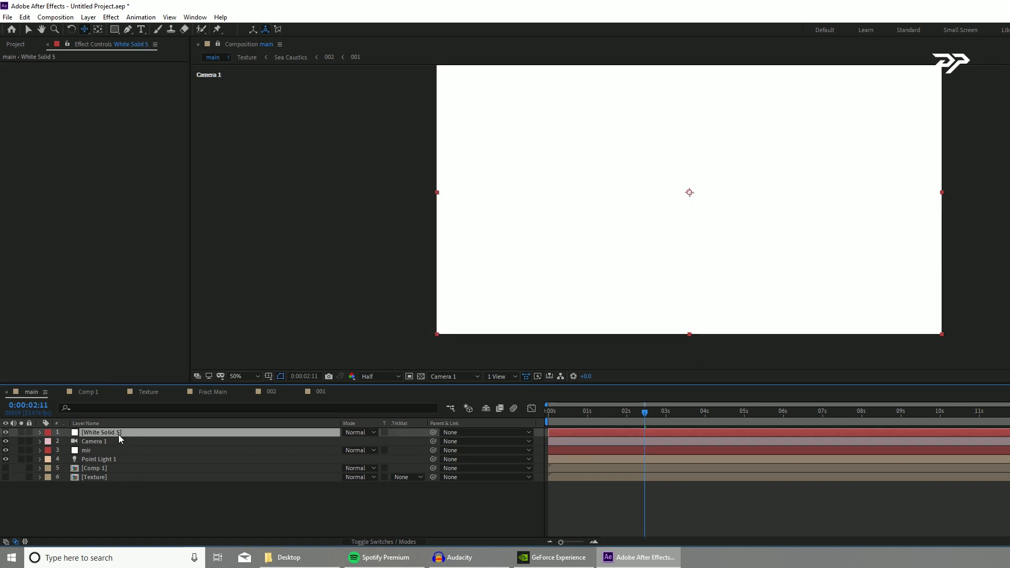
left_click_drag(118, 434, 138, 511)
left_click(137, 511)
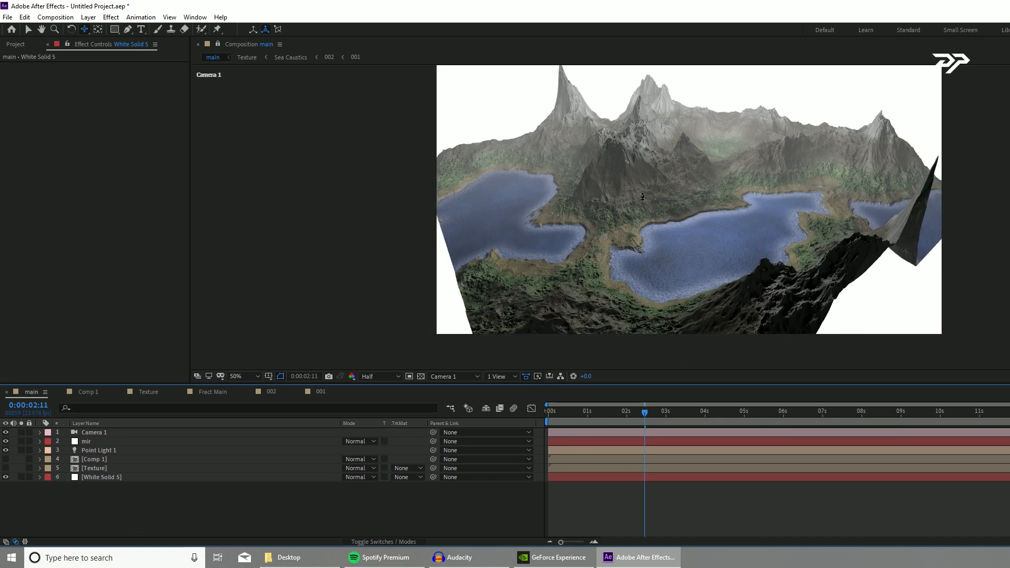
Set the mir layer's AO Intensity to 3 and check the terrain shading through Camera 1
left_click(112, 451)
left_click(113, 442)
scroll(129, 287, "down", 10)
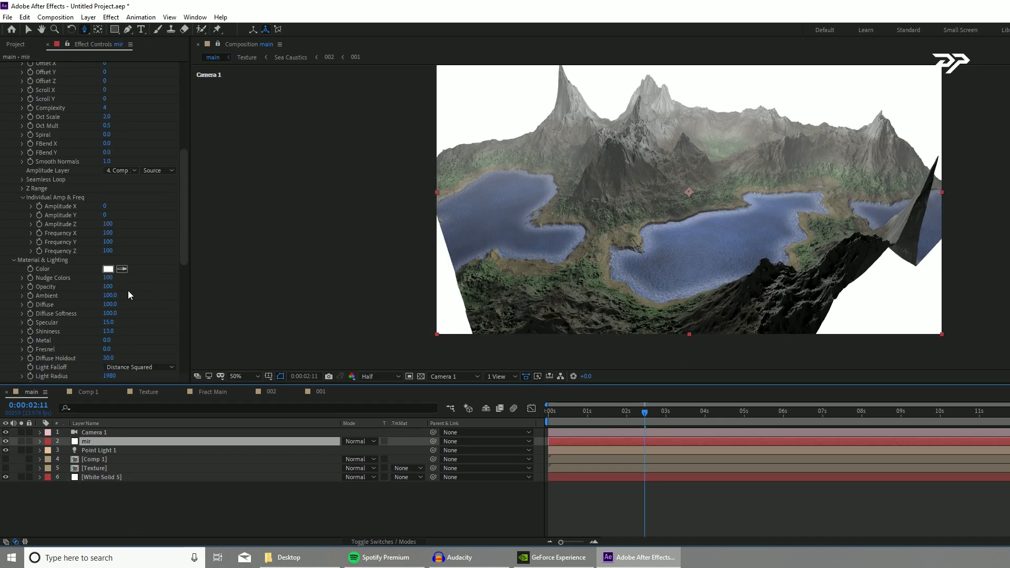
scroll(127, 293, "down", 5)
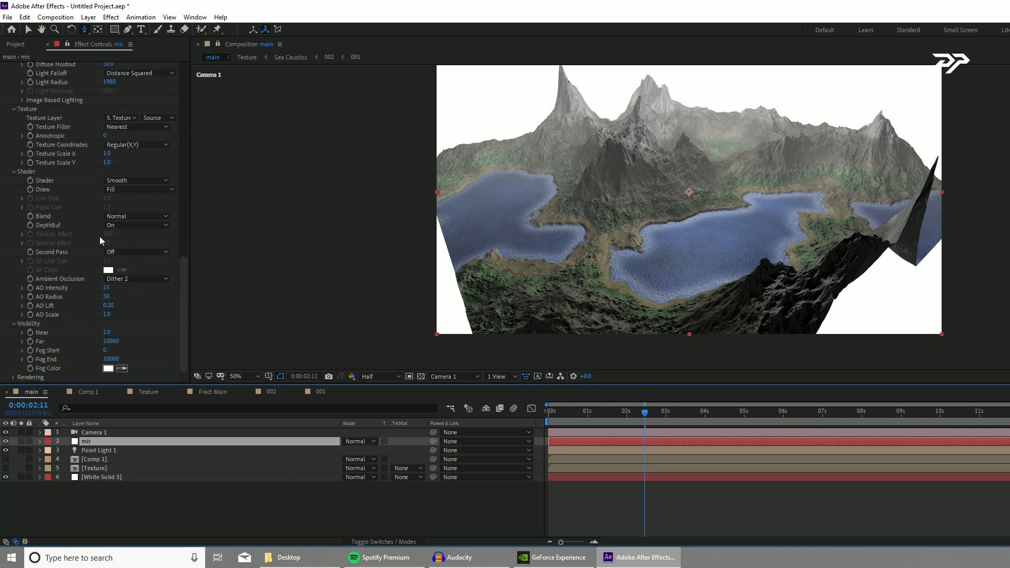
left_click(107, 288)
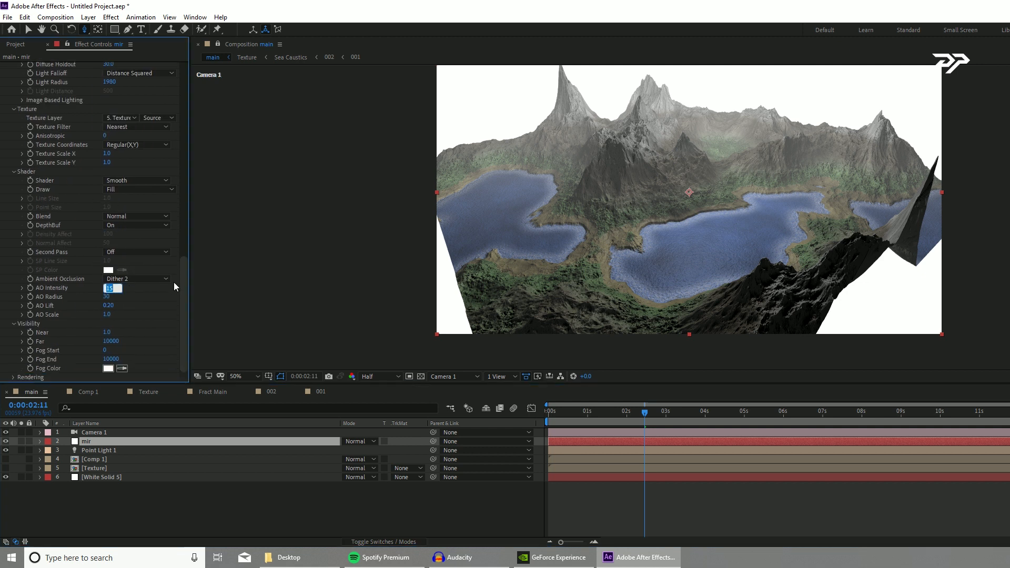
type("3")
key("Return")
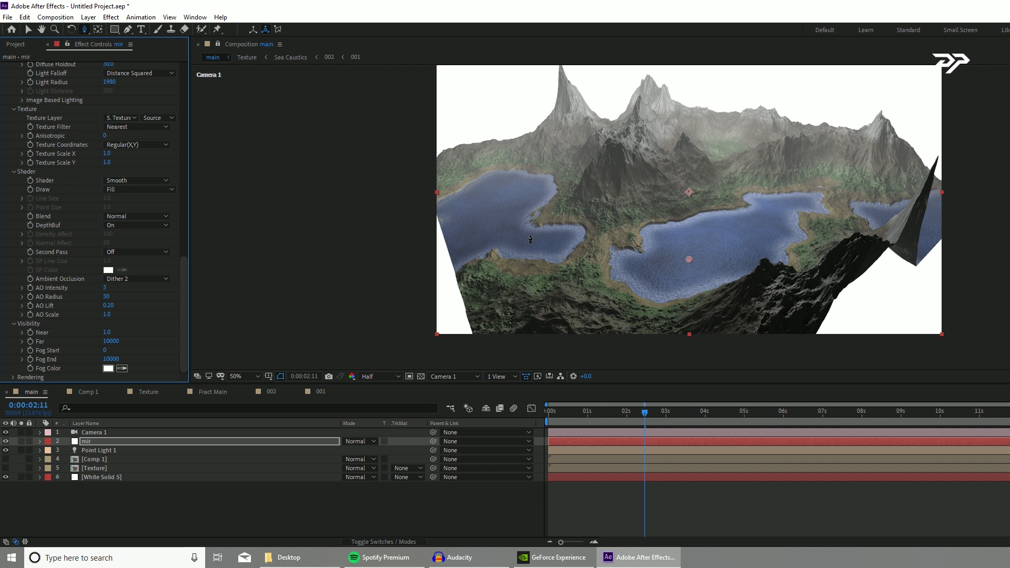
key("c")
mouse_move(658, 197)
left_mouse_down()
mouse_move(645, 214)
mouse_move(653, 203)
left_mouse_up()
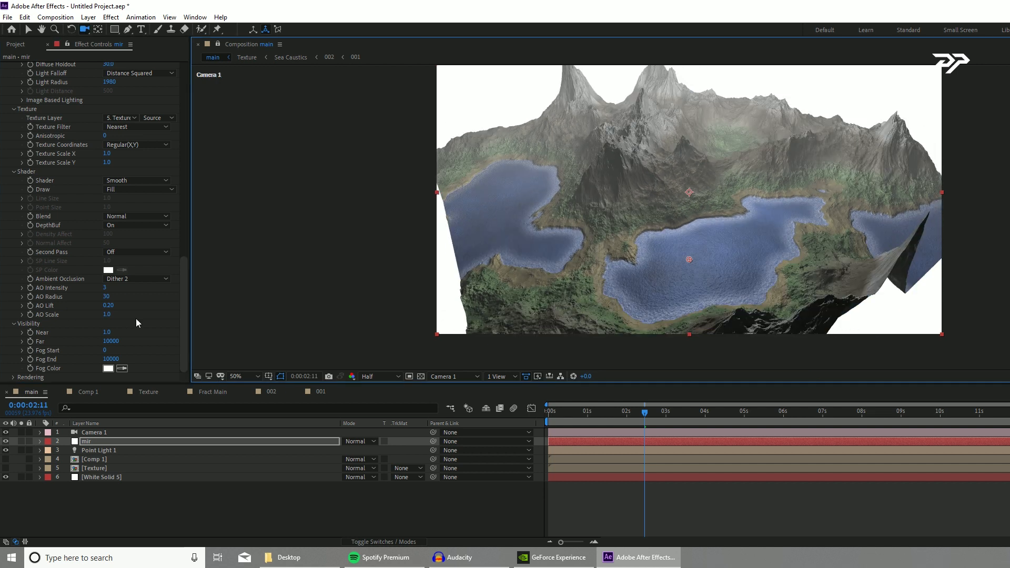
Set the mir layer's AO Lift to 0.7 and its AO Intensity to 5
left_click(107, 305)
type("0.")
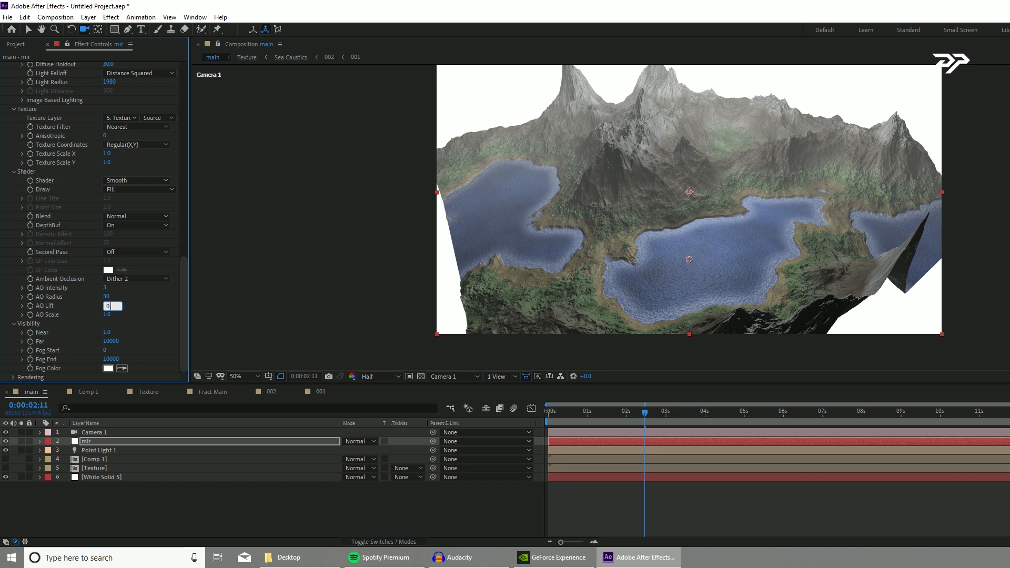
key("Return")
left_click(112, 306)
type("0.7")
key("Return")
left_click(103, 289)
Reduce the mir layer's Fog End to 7040 to thicken the distant fog
mouse_move(690, 208)
left_mouse_down()
mouse_move(642, 217)
mouse_move(652, 230)
mouse_move(677, 213)
left_mouse_up()
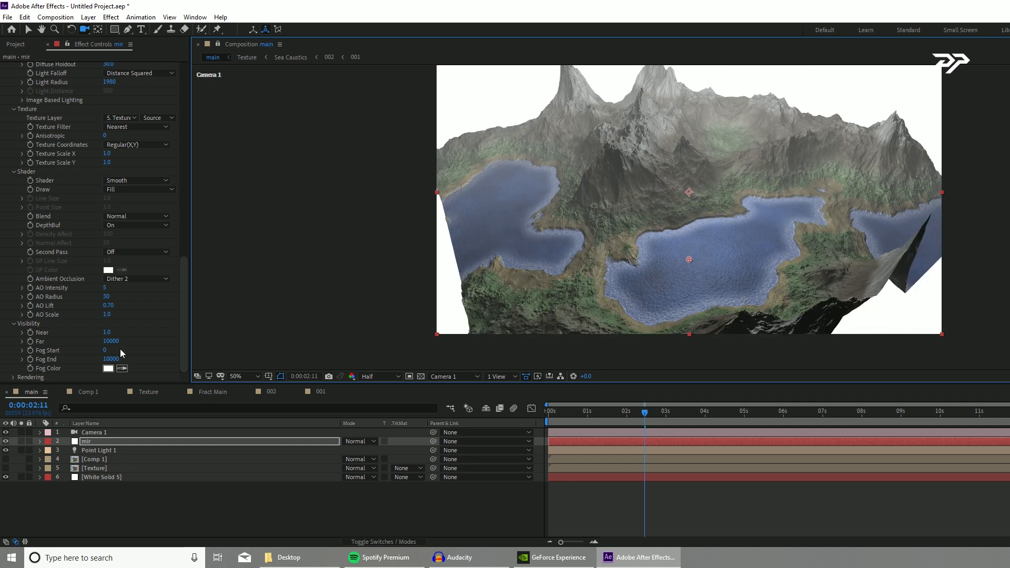
left_click_drag(111, 359, 63, 360)
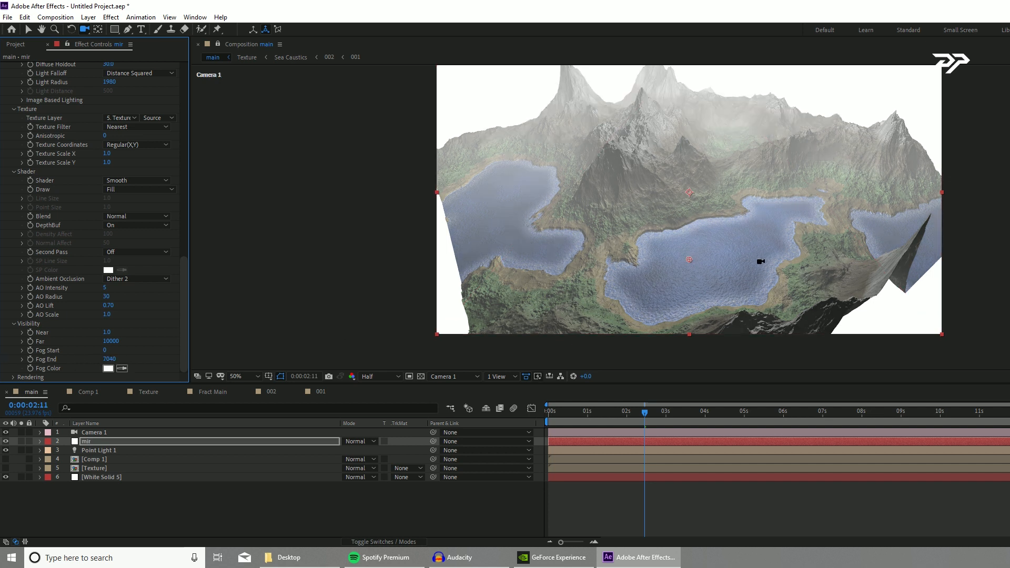
Review the lens and depth-of-field settings of Camera 1
double_click(109, 434)
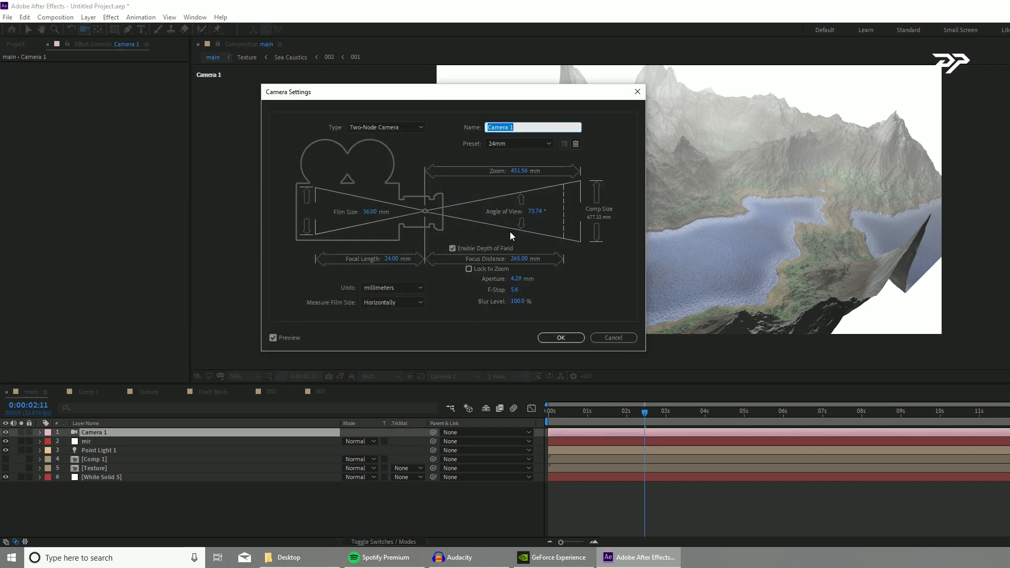
left_click(569, 336)
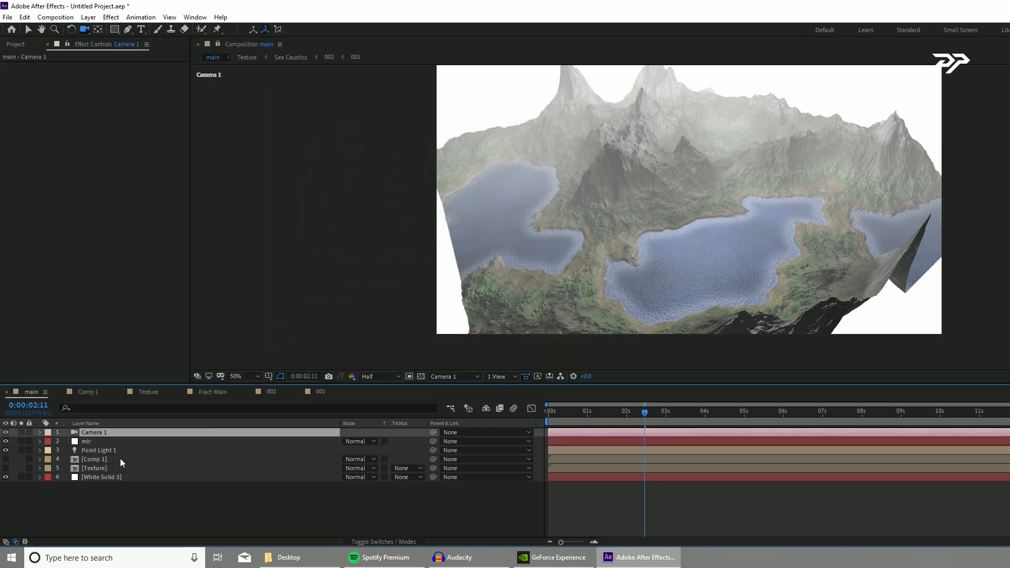
Set the mir layer's rendering Depth of Field to Camera Settings and check the terrain through Camera 1
left_click(112, 442)
scroll(128, 323, "down", 15)
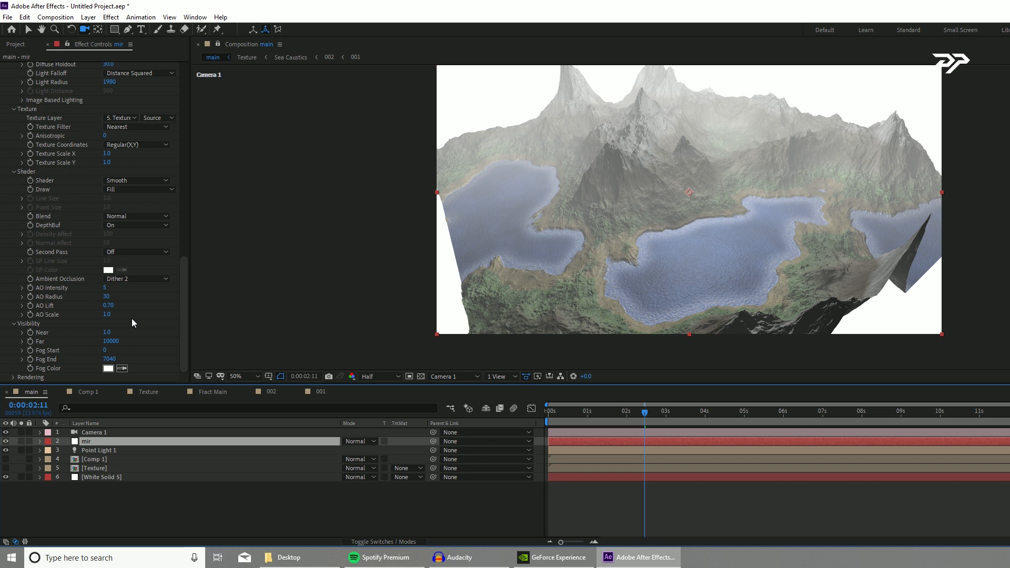
left_click(13, 377)
scroll(93, 347, "down", 3)
left_click(121, 378)
left_click(137, 401)
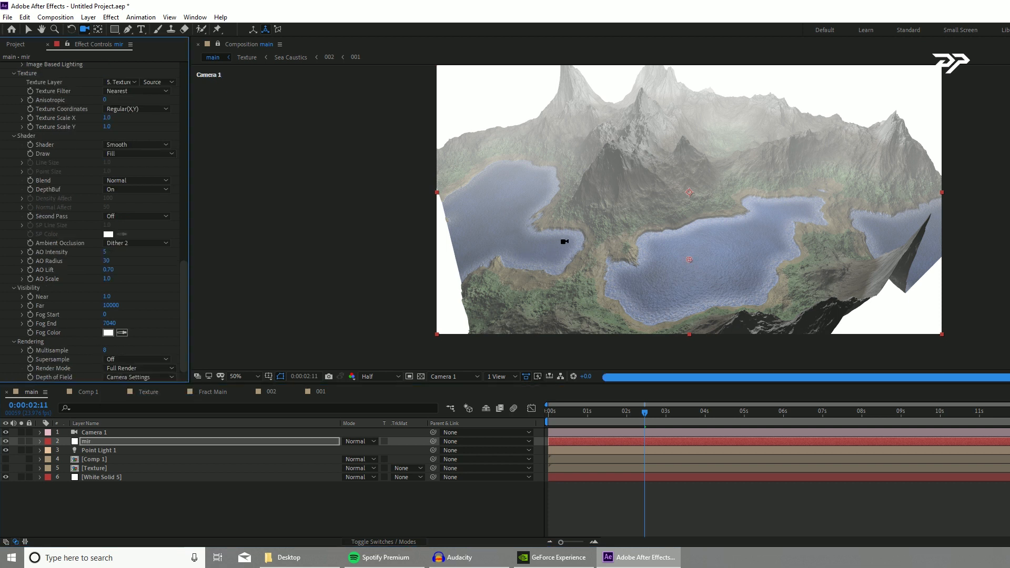
left_click_drag(624, 188, 620, 179)
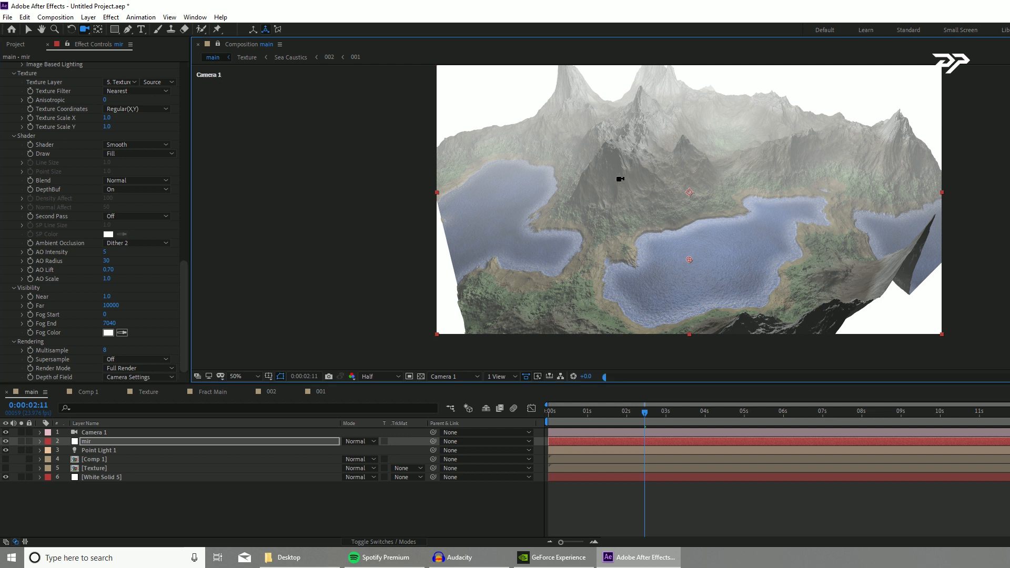
Set Camera 1's focus distance to 182 mm and its blur level to 112%
double_click(109, 433)
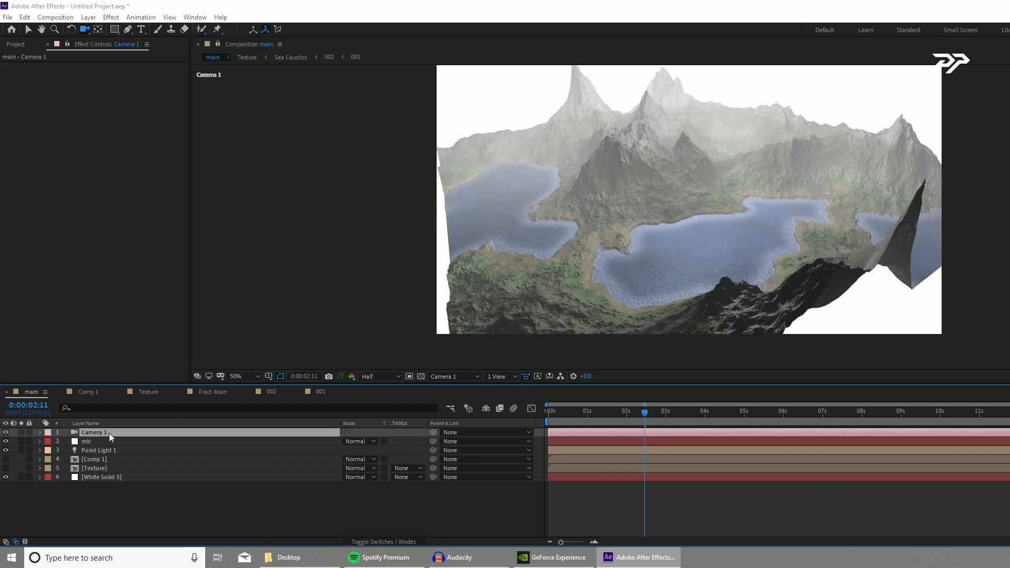
left_click_drag(515, 260, 506, 260)
left_click_drag(506, 91, 366, 74)
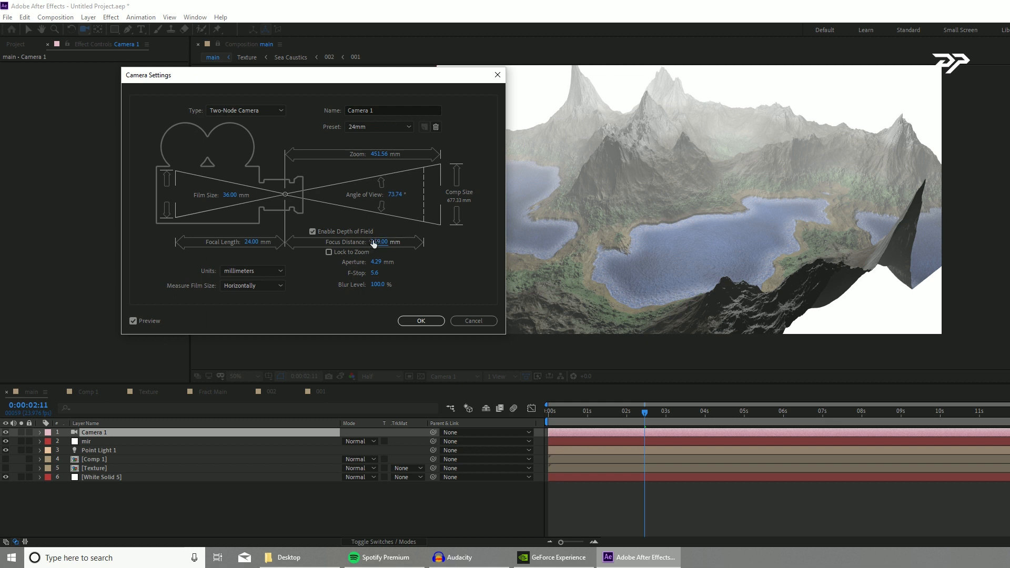
left_click_drag(374, 244, 377, 247)
mouse_move(375, 247)
left_mouse_down()
mouse_move(397, 246)
mouse_move(383, 247)
mouse_move(383, 260)
left_mouse_up()
mouse_move(377, 244)
left_mouse_down()
mouse_move(393, 244)
mouse_move(382, 244)
left_mouse_up()
mouse_move(378, 286)
left_mouse_down()
mouse_move(401, 287)
mouse_move(382, 288)
left_mouse_up()
left_click(421, 321)
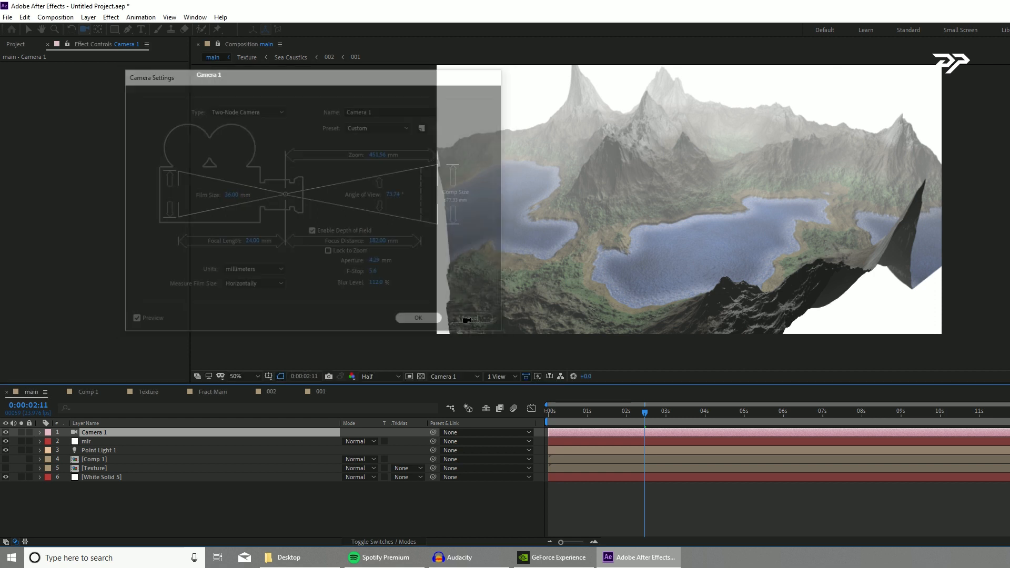
Orbit and move Camera 1 to frame the large lake with the two tall peaks behind it
left_click_drag(605, 213, 642, 210)
key("c")
left_click_drag(638, 222, 619, 229)
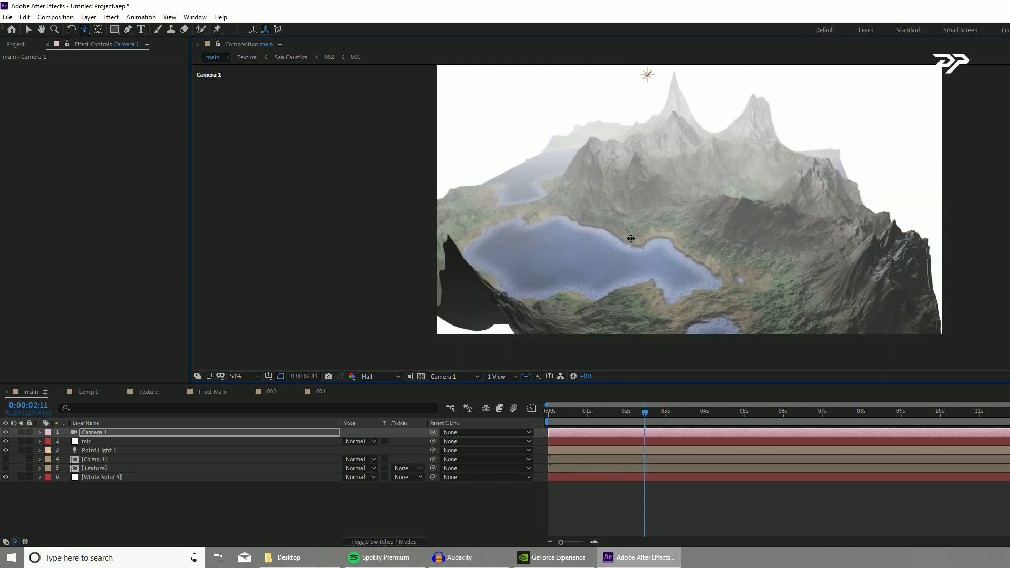
key("c")
mouse_move(642, 259)
left_mouse_down()
mouse_move(642, 243)
mouse_move(656, 262)
left_mouse_up()
key("c")
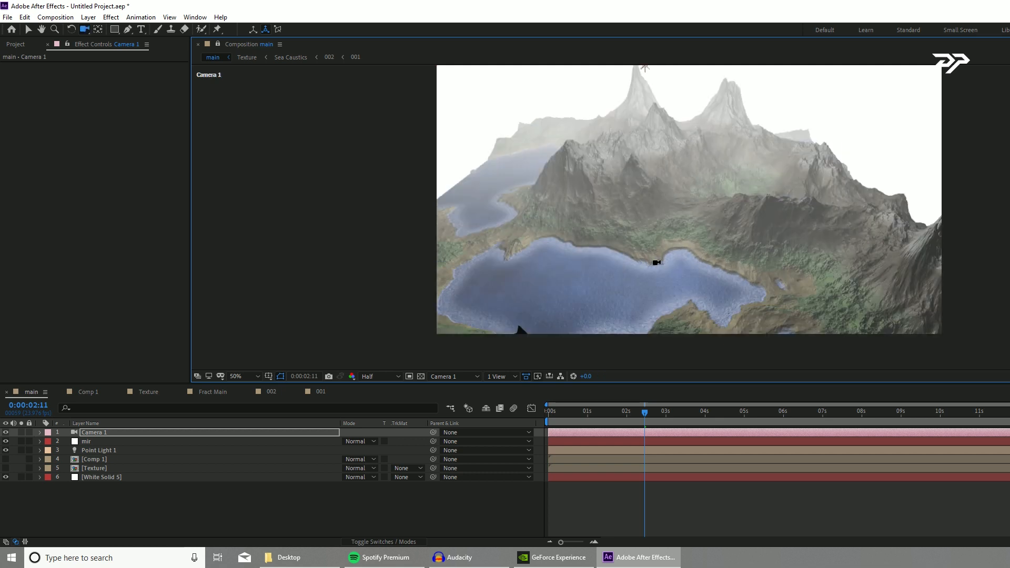
Add an adjustment layer above Camera 1 and apply the Lumetri Color effect to it
left_click(124, 437)
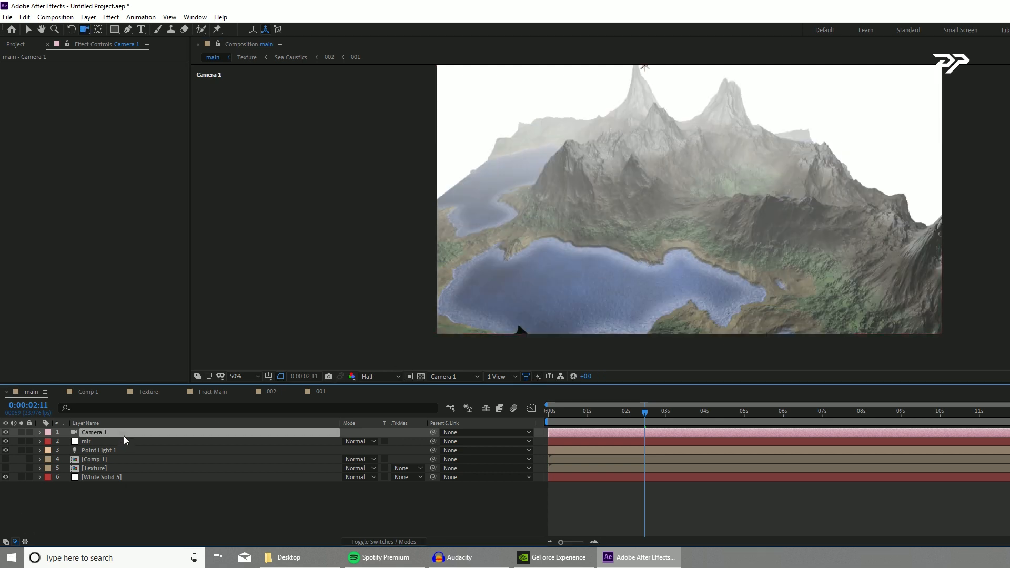
key("ctrl+alt+y")
key("ctrl+space")
type("lume")
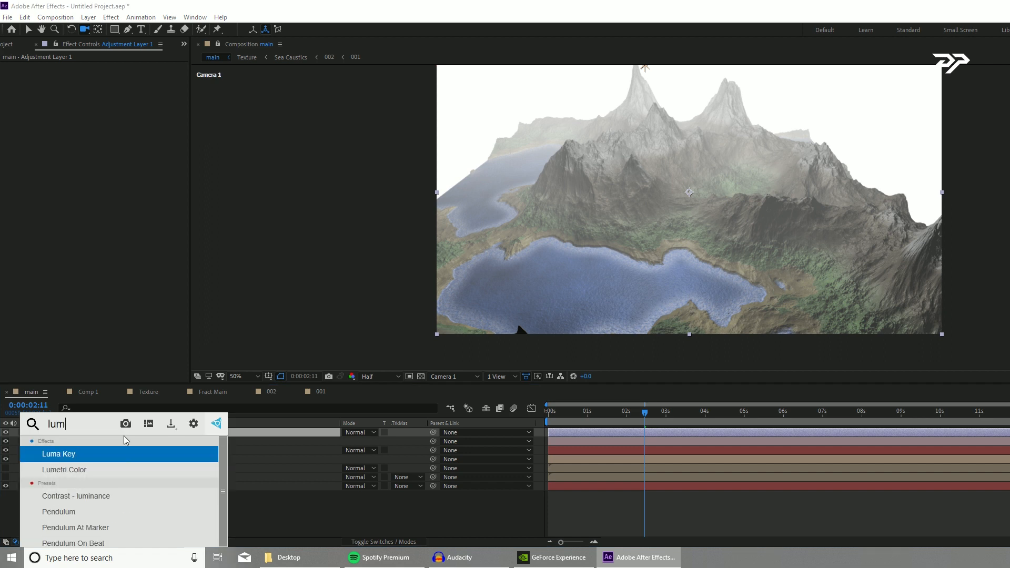
key("Return")
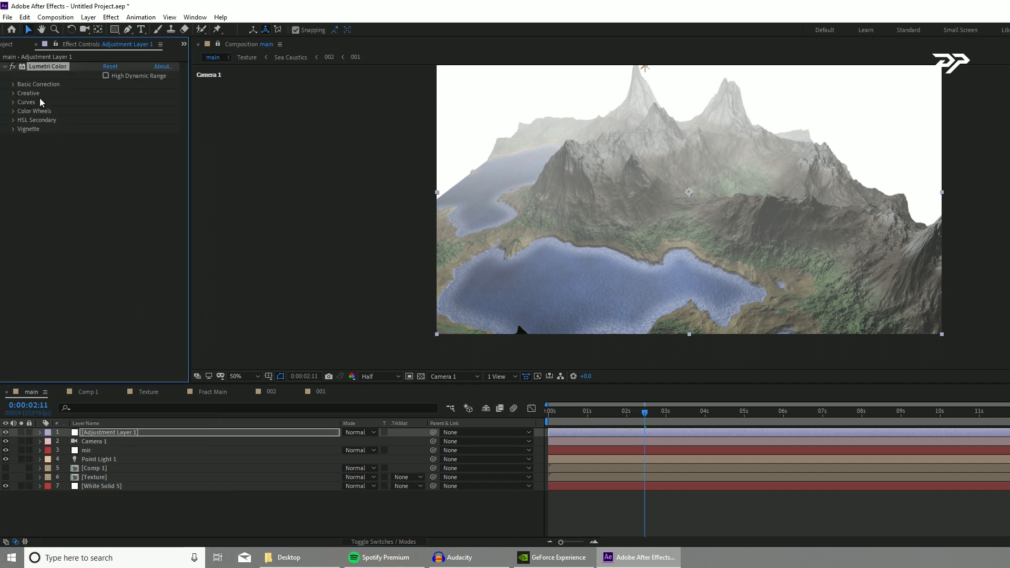
Try the SL BIG LDR and SL BIG HDR creative looks in the adjustment layer's Lumetri Color effect
left_click(14, 92)
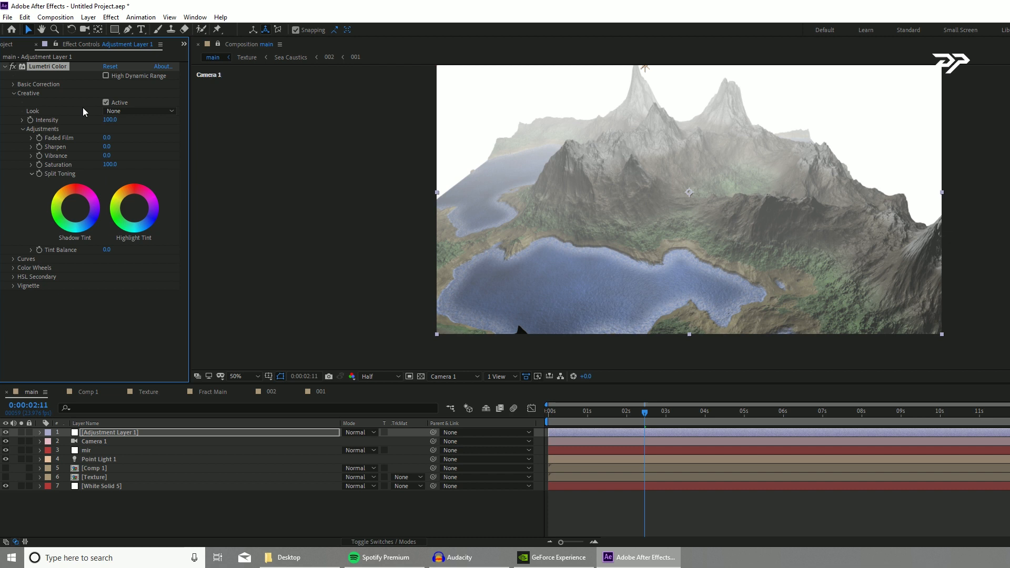
left_click(133, 112)
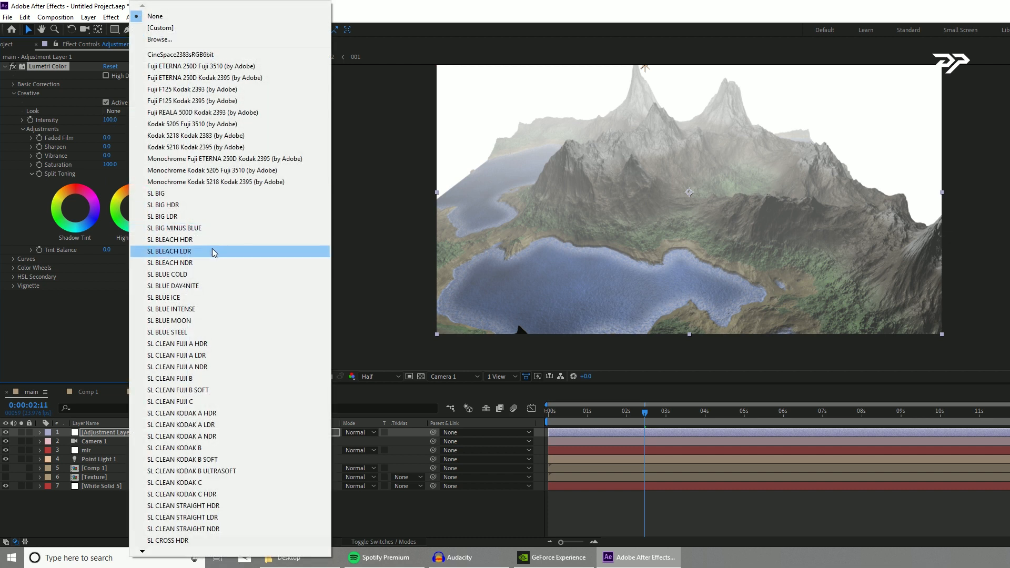
left_click(225, 217)
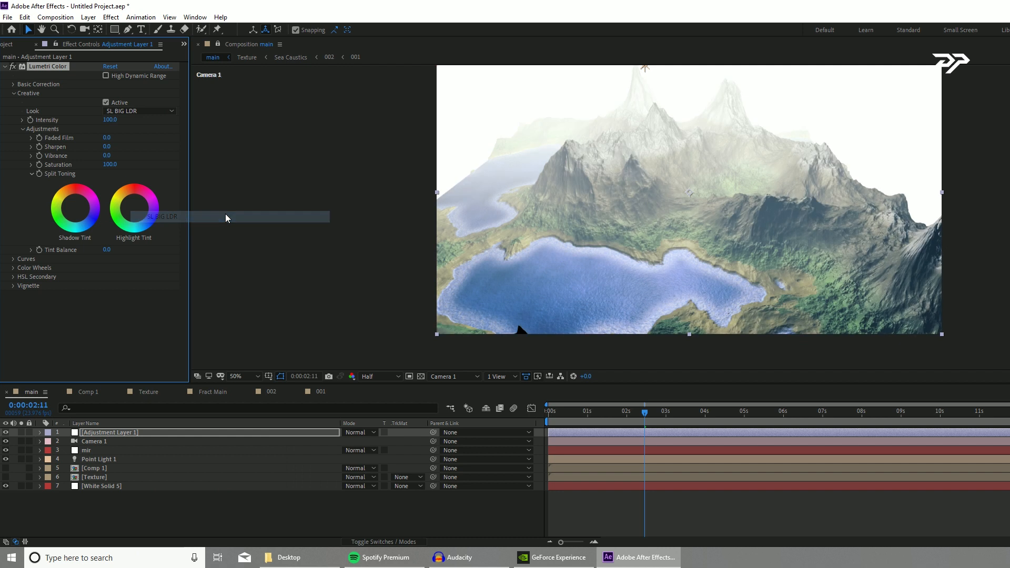
left_click(129, 110)
left_click(194, 204)
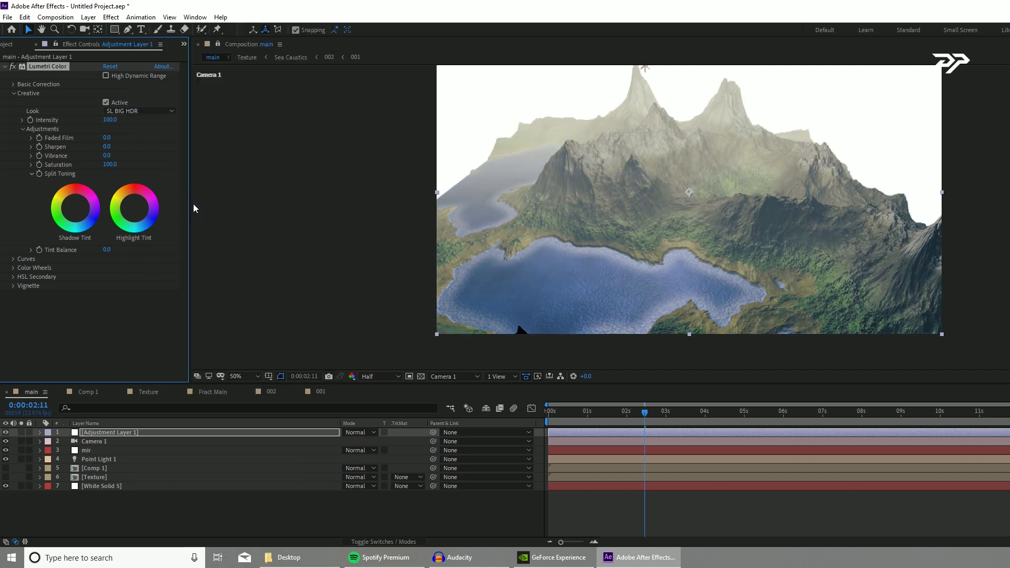
Apply the Fuji REALA 500D Kodak 2393 creative look in Lumetri Color and check the terrain through Camera 1
left_click(136, 110)
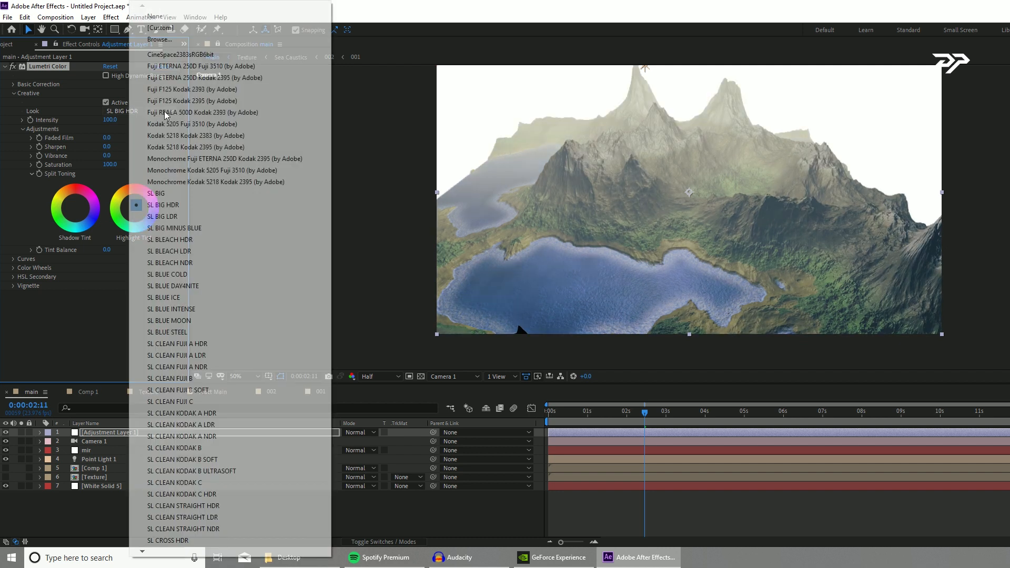
left_click(198, 254)
left_click(139, 111)
left_click(182, 226)
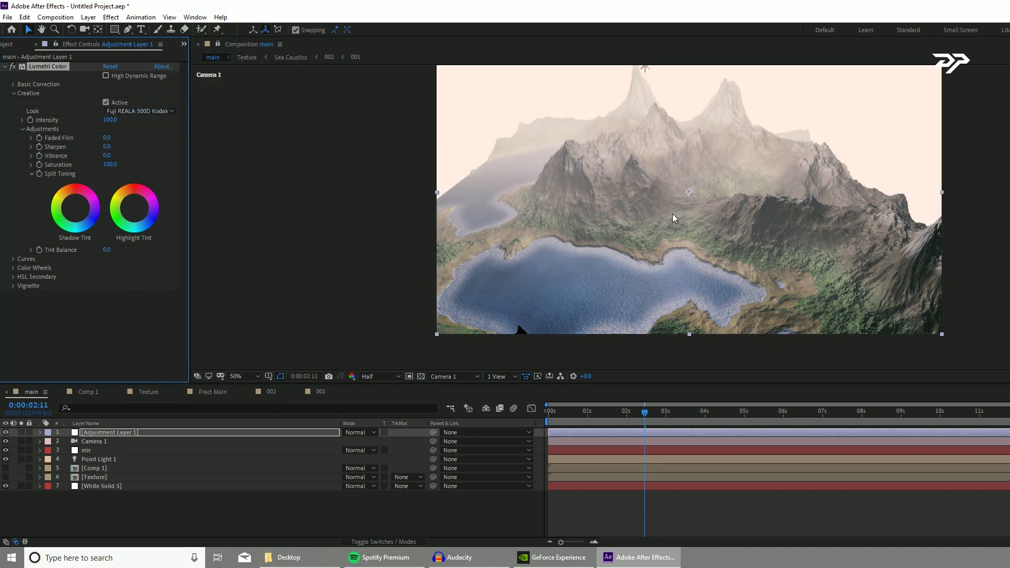
key("c")
left_click_drag(605, 258, 453, 236)
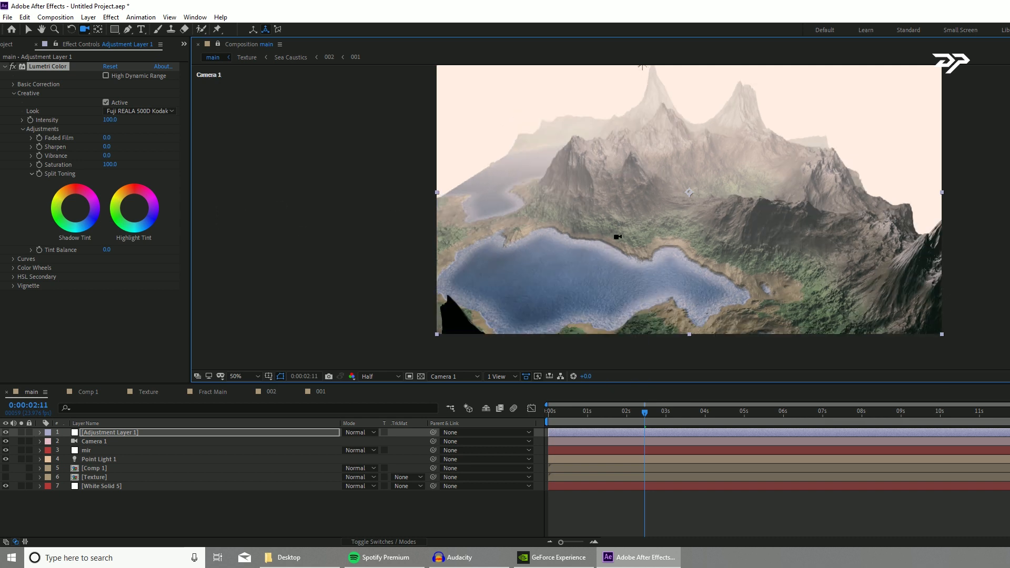
left_click_drag(619, 236, 572, 235)
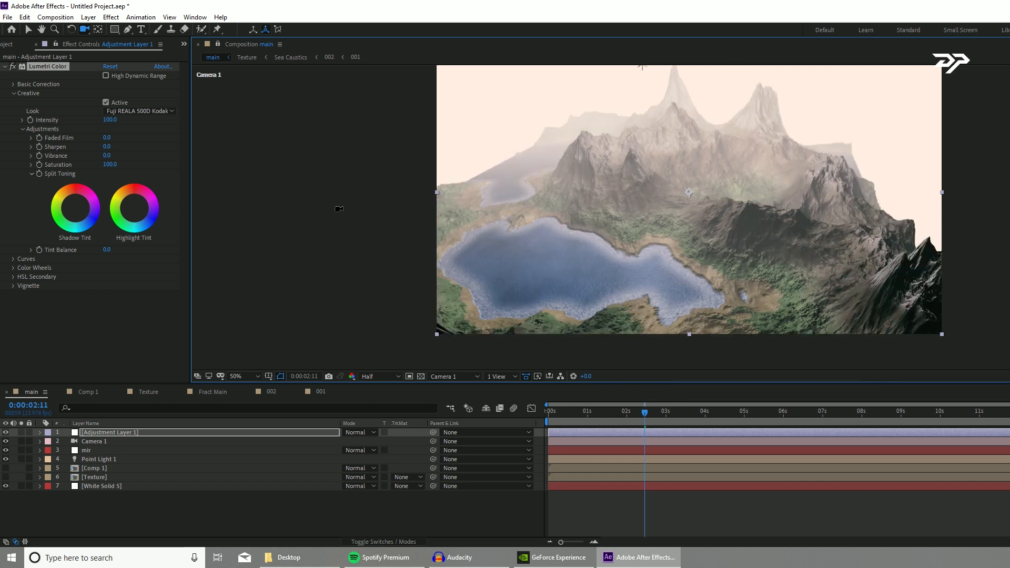
Shift the Lumetri shadow tint slightly towards orange and shape the RGB curve with lowered shadows and slightly raised highlights
left_click(134, 208)
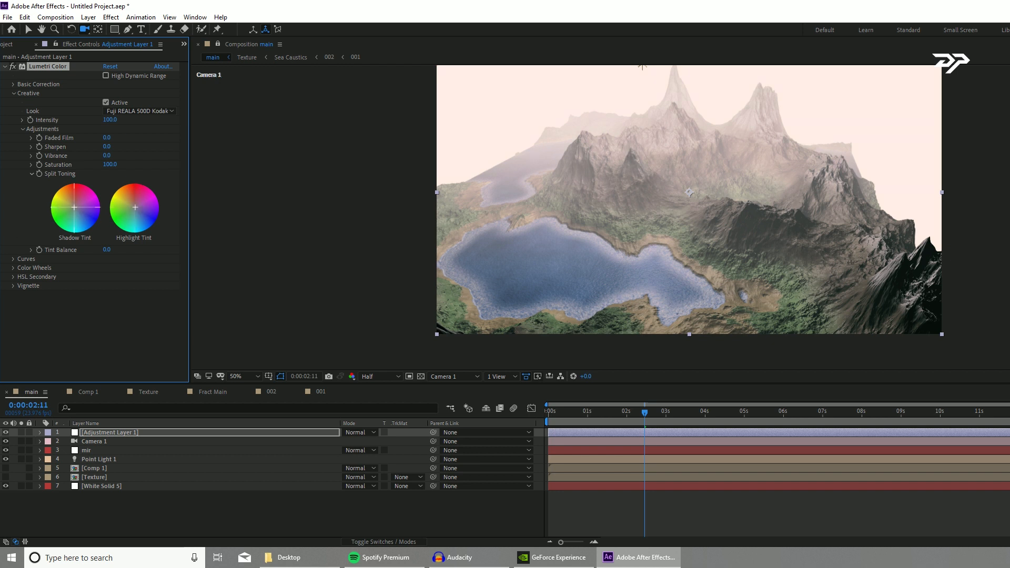
left_click_drag(74, 207, 72, 206)
left_click(13, 259)
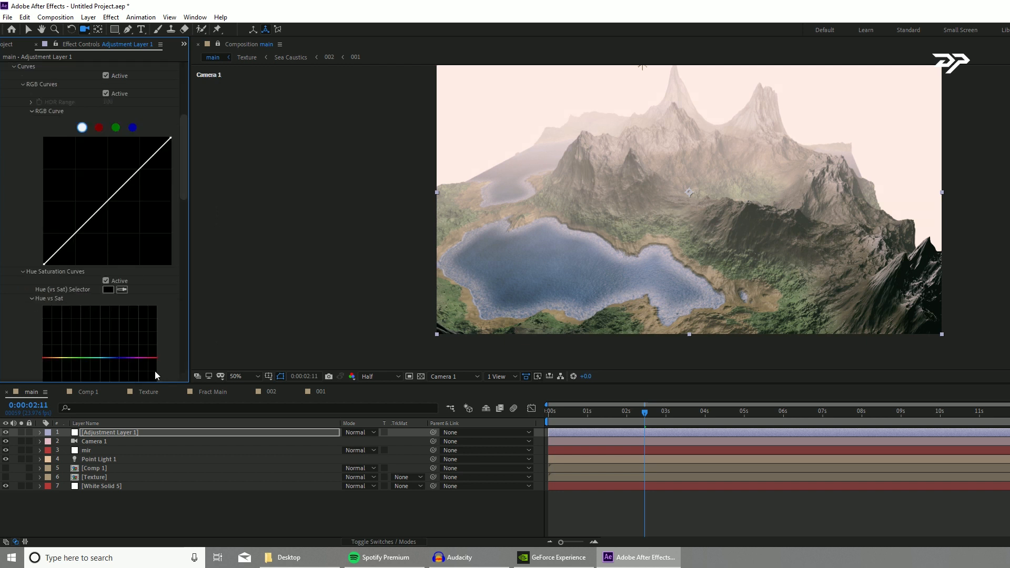
left_click_drag(83, 224, 93, 244)
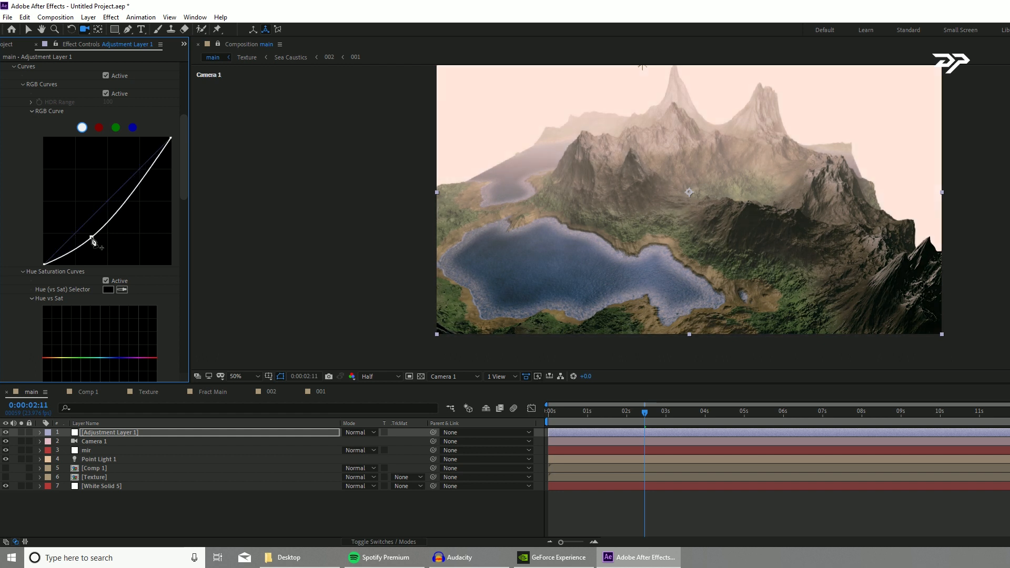
mouse_move(132, 190)
left_mouse_down()
mouse_move(126, 183)
mouse_move(135, 185)
left_mouse_up()
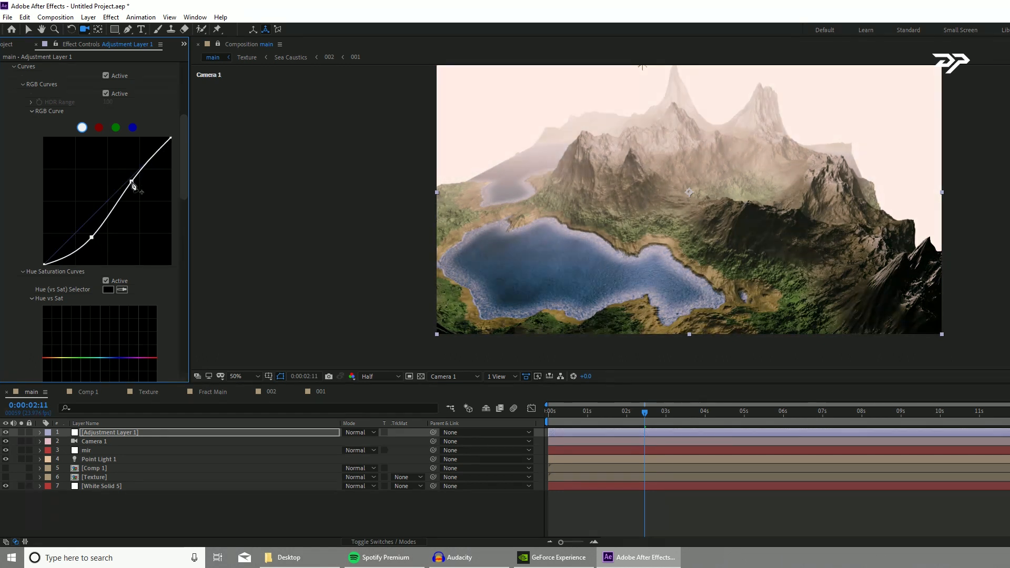
left_click_drag(92, 238, 81, 243)
Set the Lumetri Vibrance to 24 and Saturation to 83, and check the grade from different camera angles
scroll(82, 237, "up", 3)
scroll(81, 239, "up", 2)
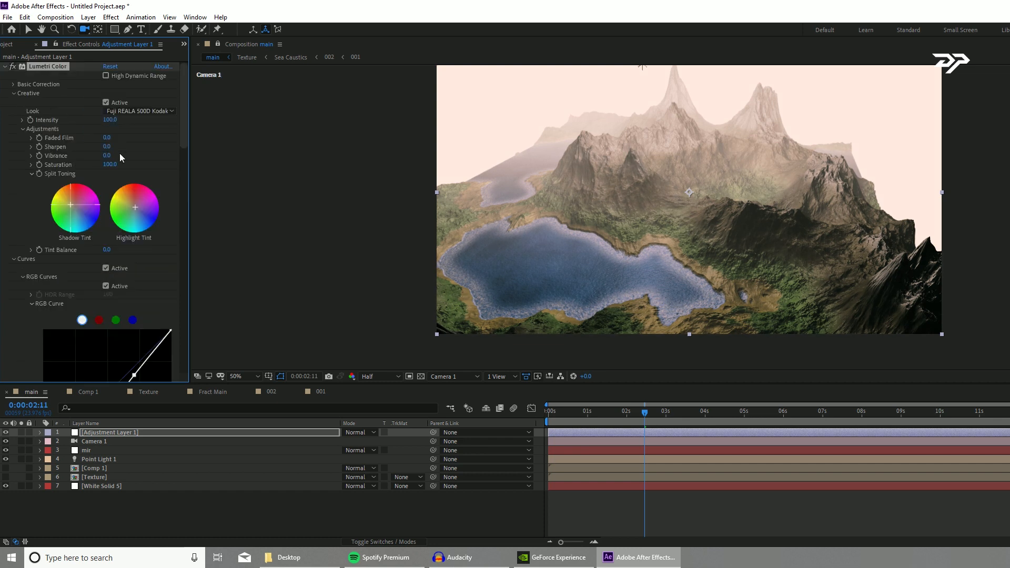
left_click_drag(105, 165, 80, 164)
left_click_drag(637, 244, 619, 257)
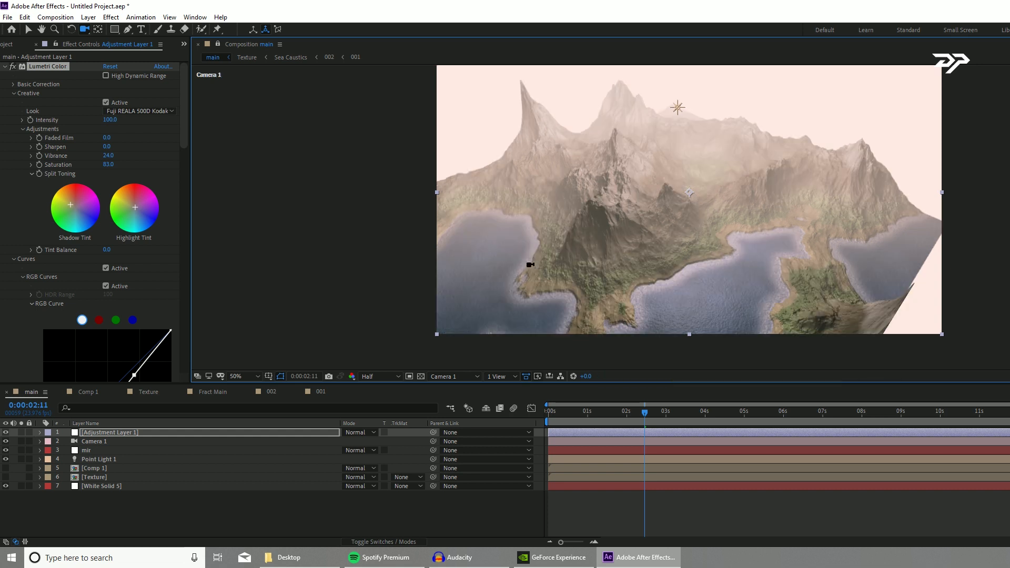
left_click_drag(587, 271, 559, 248)
left_click_drag(674, 263, 646, 273)
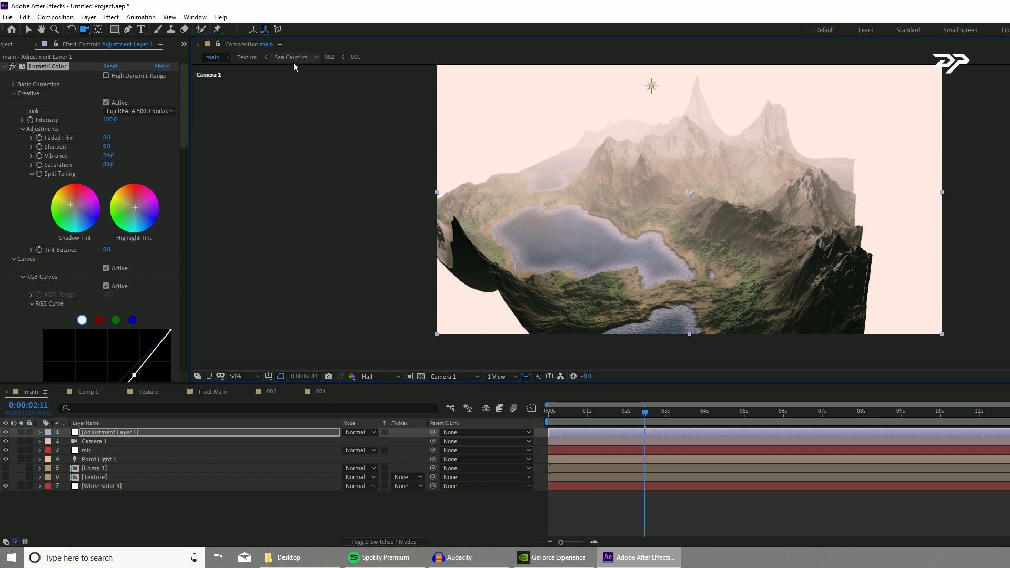
Open a second composition viewer beside main and show composition 001 in it
right_click(266, 51)
left_click(286, 56)
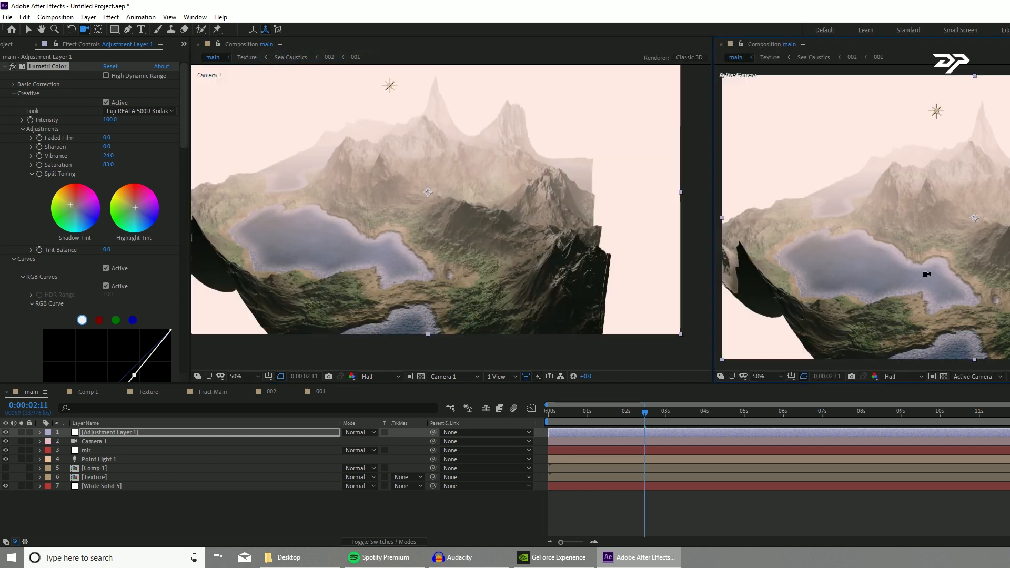
left_click(320, 392)
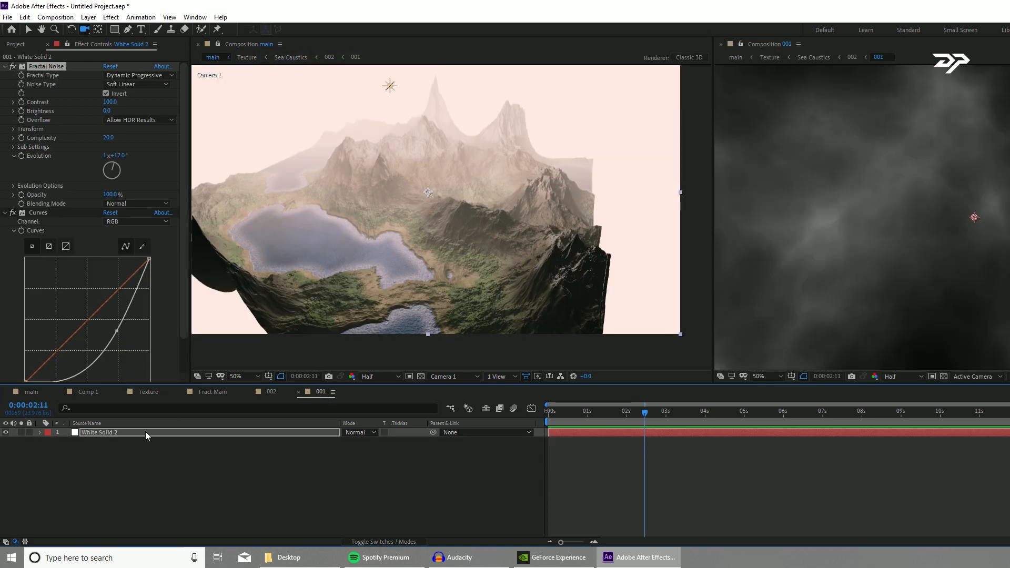
Set the Fractal Noise Evolution of White Solid 2 to 1x+169° and inspect the reshaped terrain through Camera 1
left_click_drag(114, 163, 118, 175)
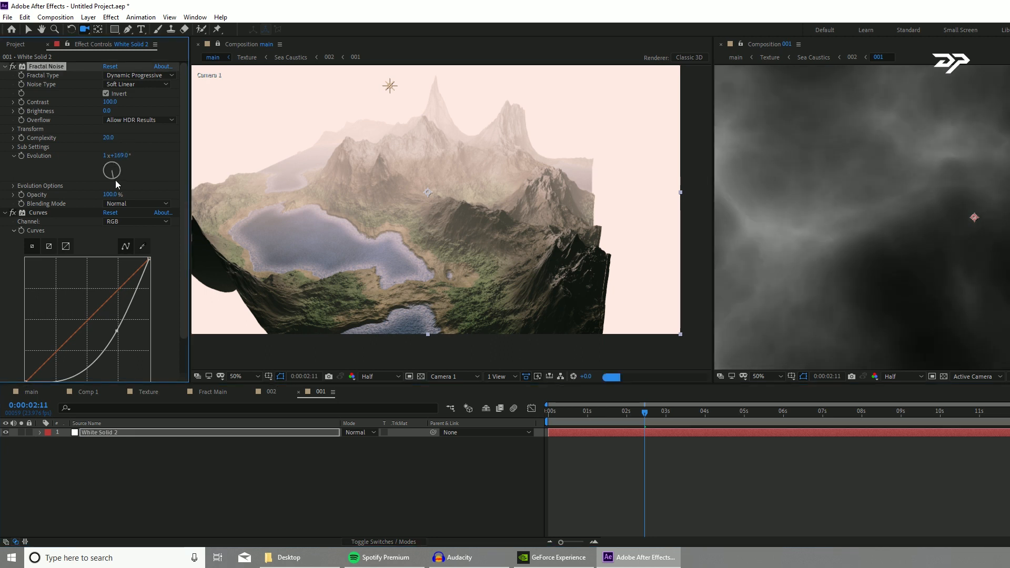
left_click_drag(397, 246, 364, 179)
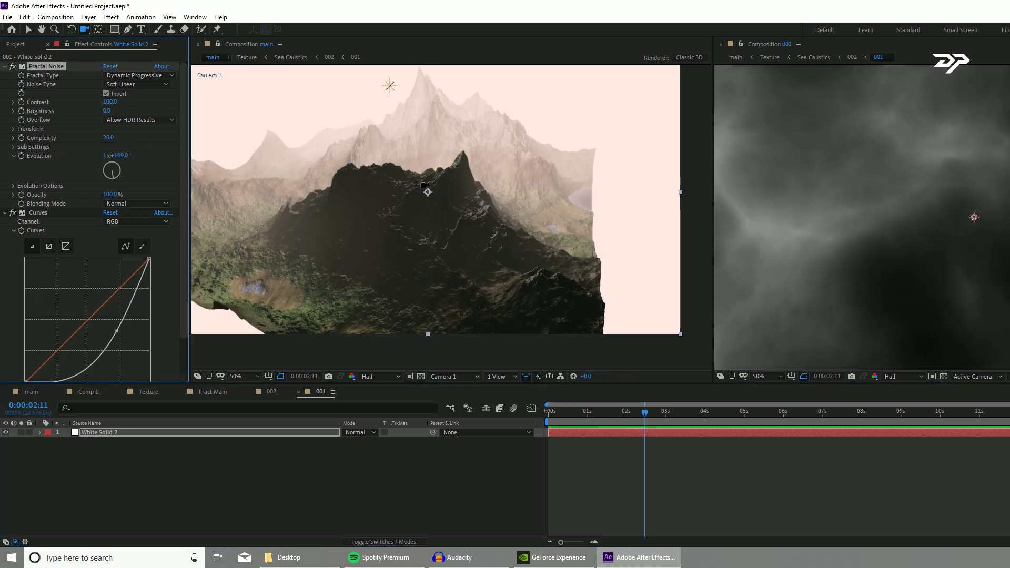
left_click_drag(419, 200, 459, 198)
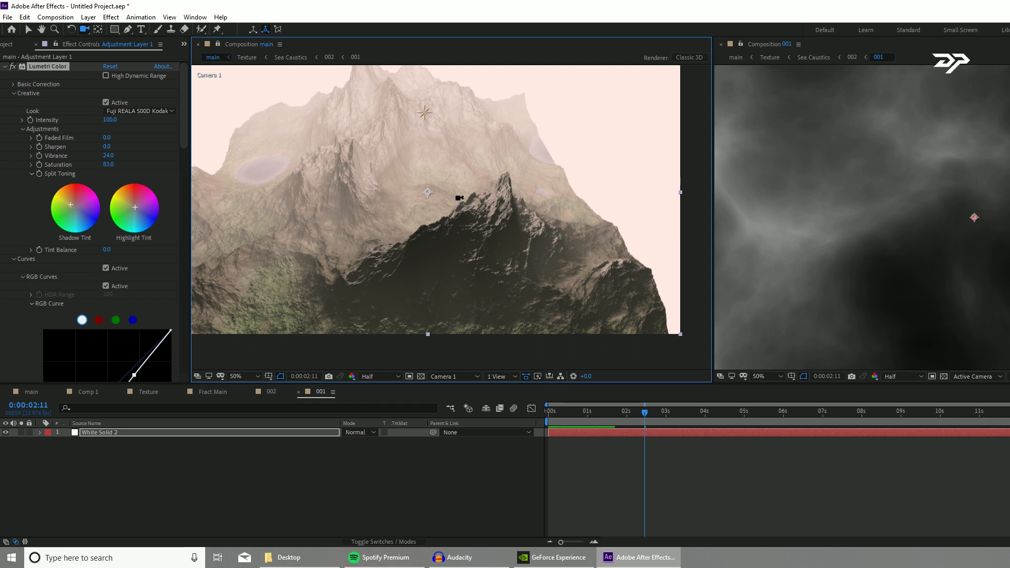
key("c")
left_click_drag(401, 226, 469, 205)
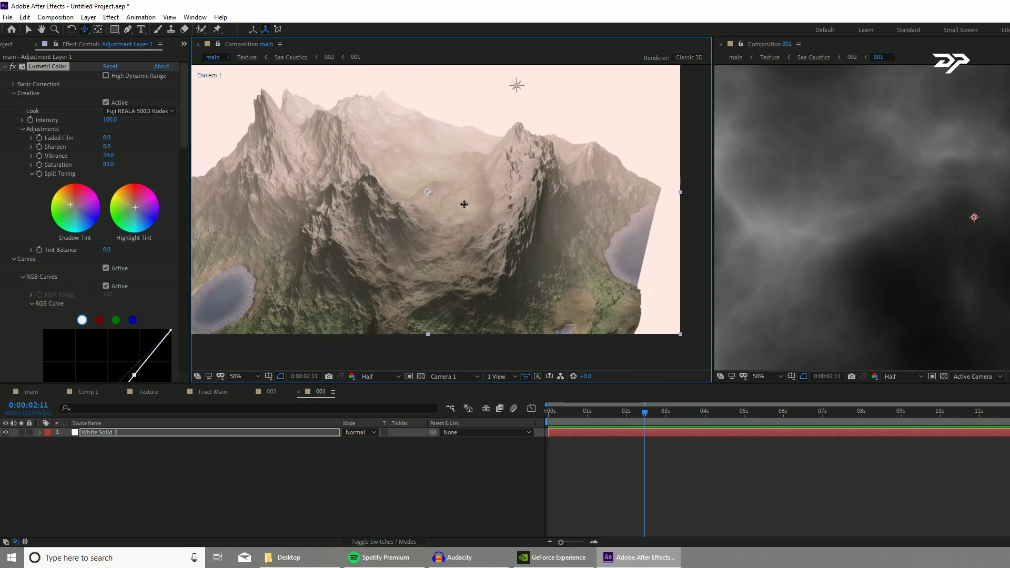
left_click_drag(401, 222, 364, 208)
left_click_drag(429, 242, 413, 219)
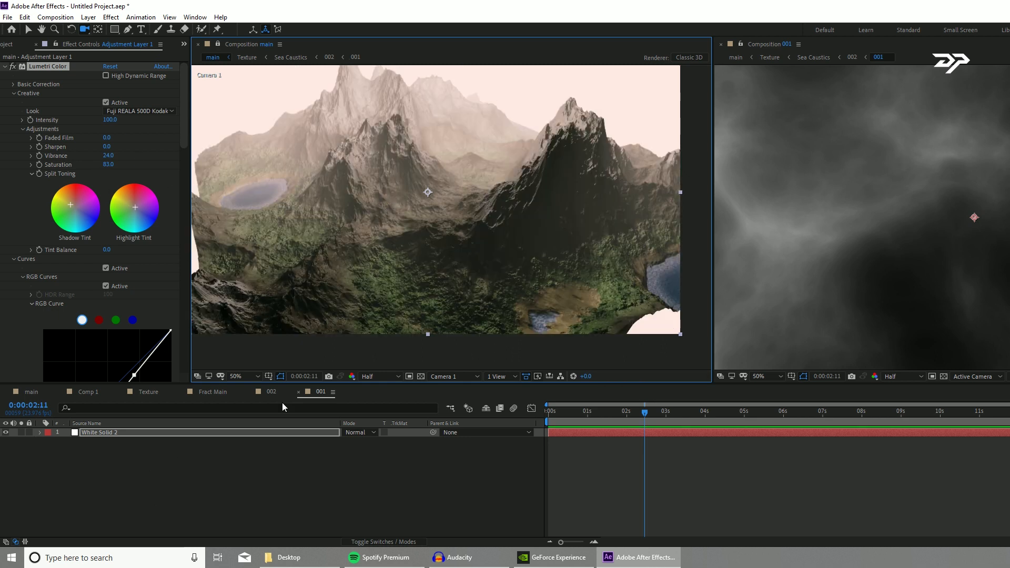
Raise the midpoint of the Curves effect on White Solid 2 in composition 001 to flatten the curve's bend
left_click(204, 432)
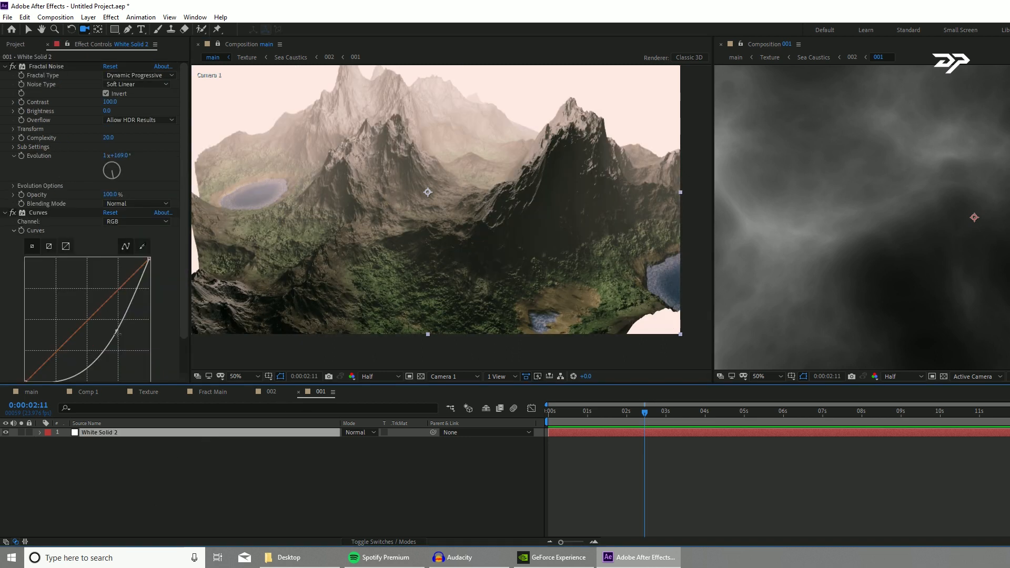
left_click_drag(116, 331, 108, 326)
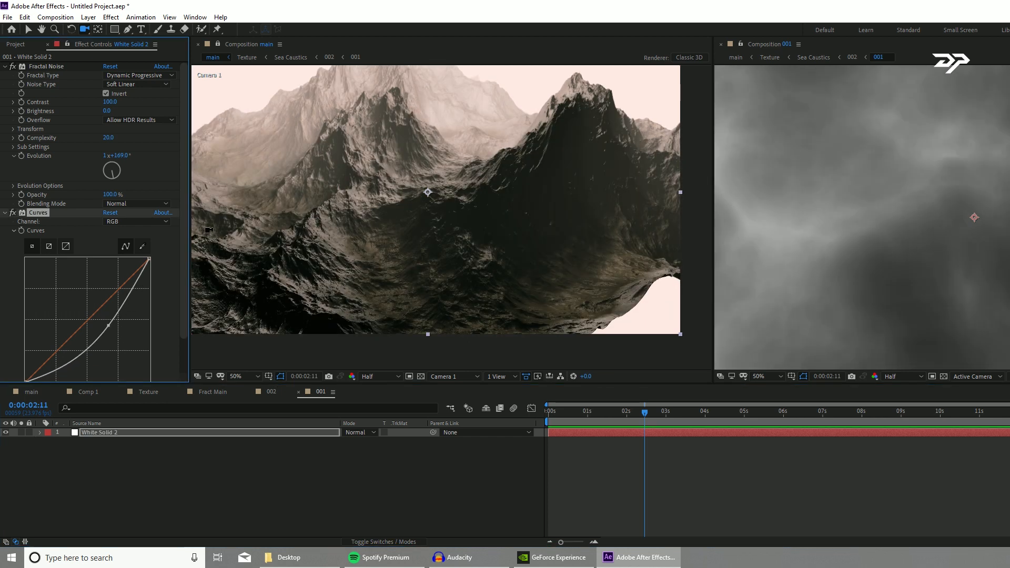
Pull the Curves midpoint on White Solid 2 toward the lower right to darken the noise, and inspect the terrain through Camera 1
left_click_drag(402, 189, 365, 188)
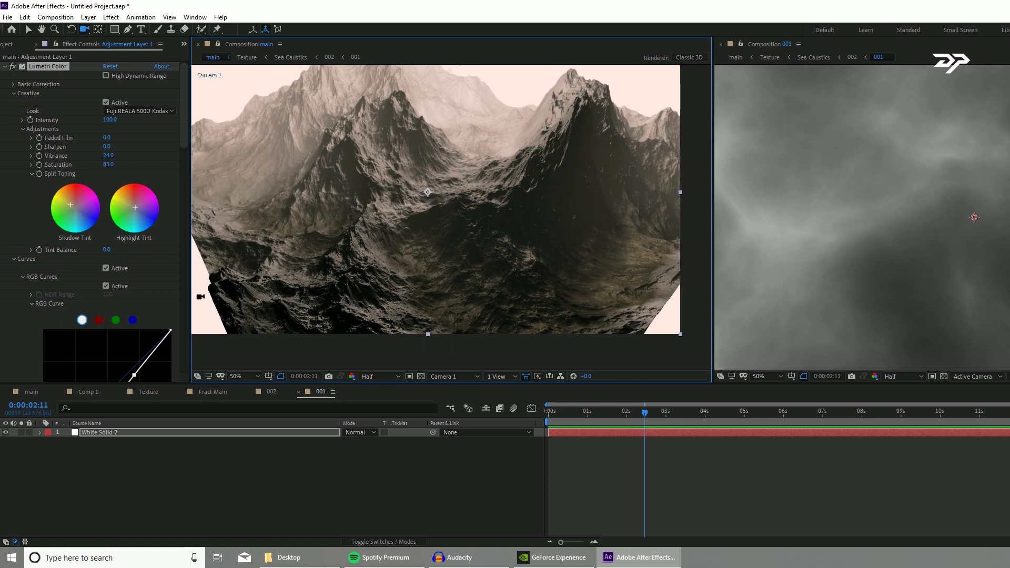
scroll(156, 343, "down", 3)
left_click(240, 441)
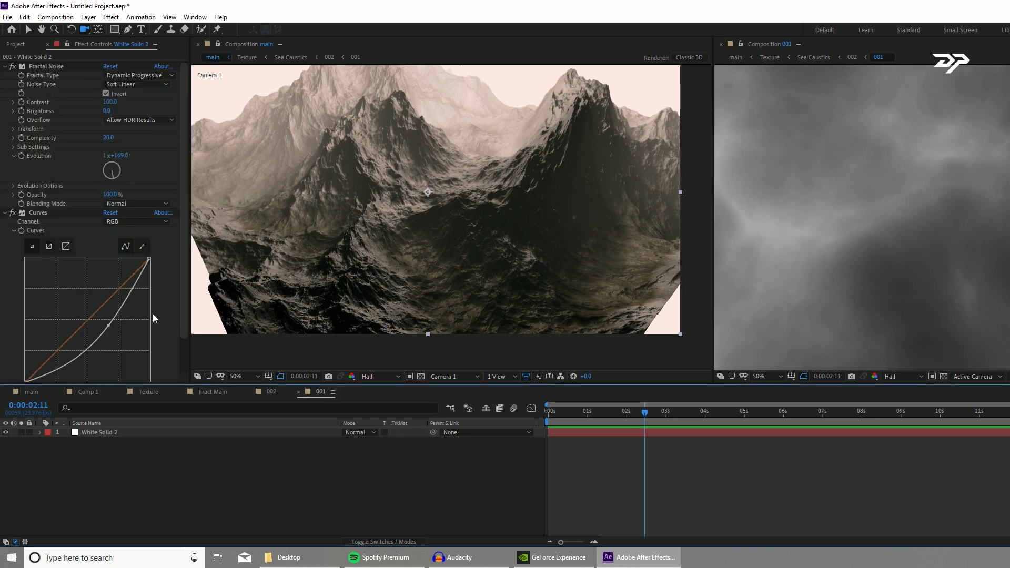
left_click_drag(109, 326, 125, 337)
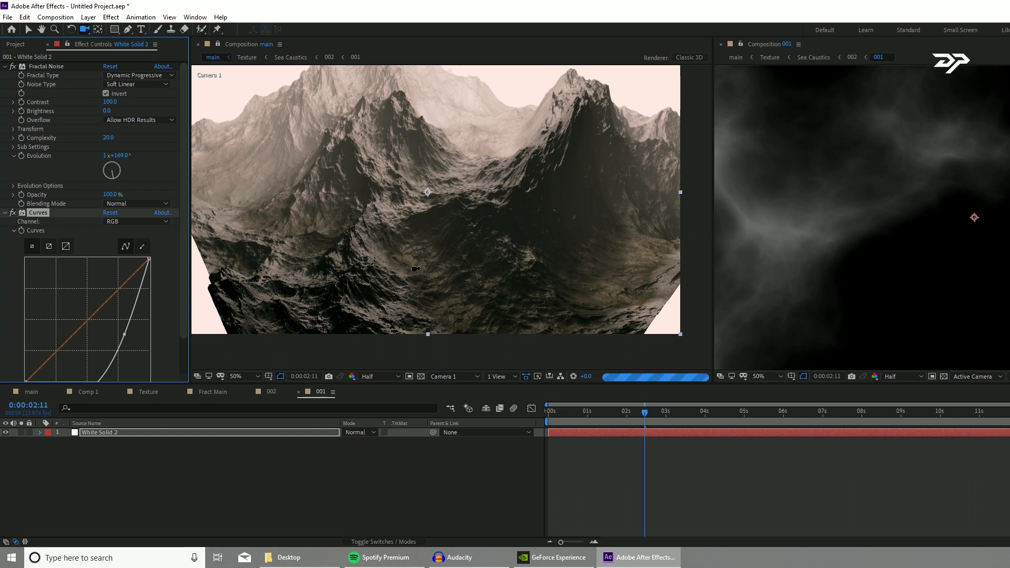
left_click_drag(442, 232, 413, 240)
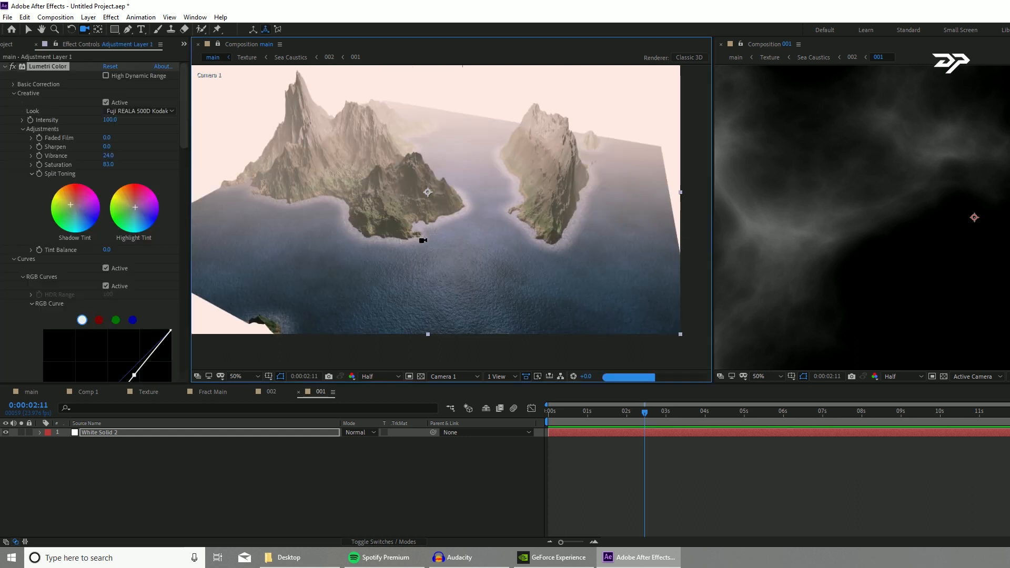
scroll(148, 379, "down", 3)
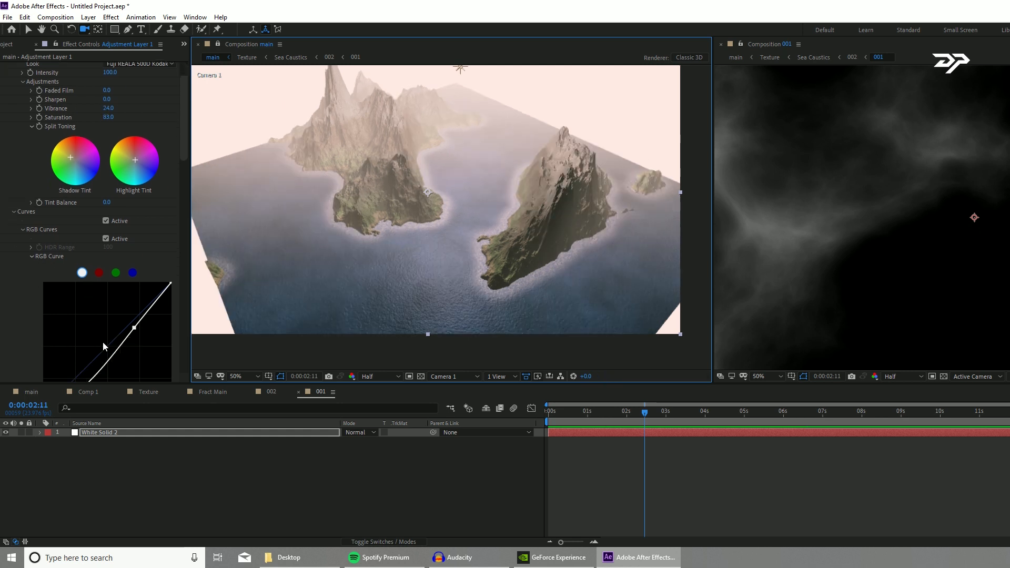
Ease the Curves midpoint on White Solid 2 back slightly leftward and set its Fractal Noise Evolution to 1x+239°
left_click(325, 393)
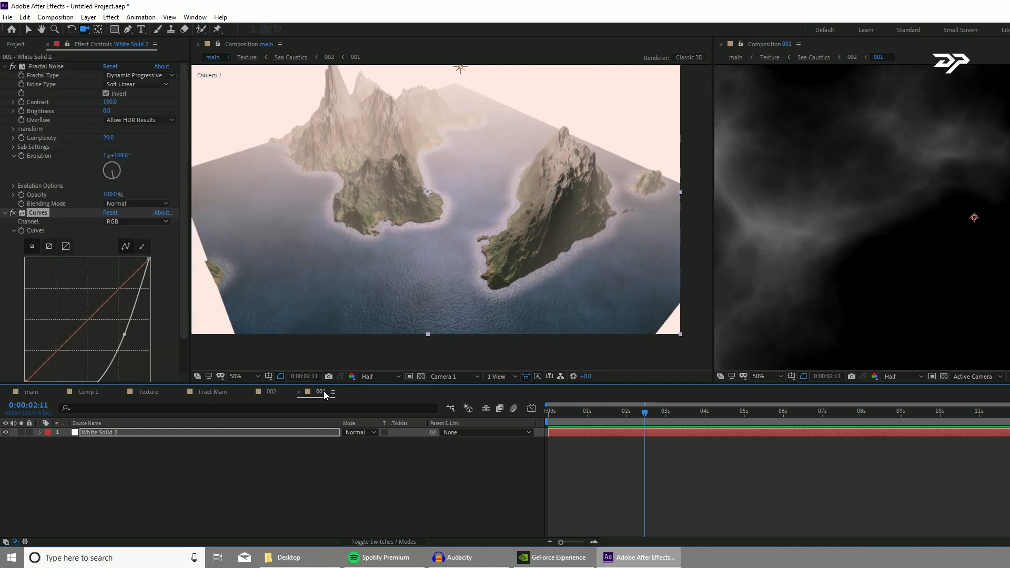
left_click(185, 434)
left_click_drag(125, 333, 119, 332)
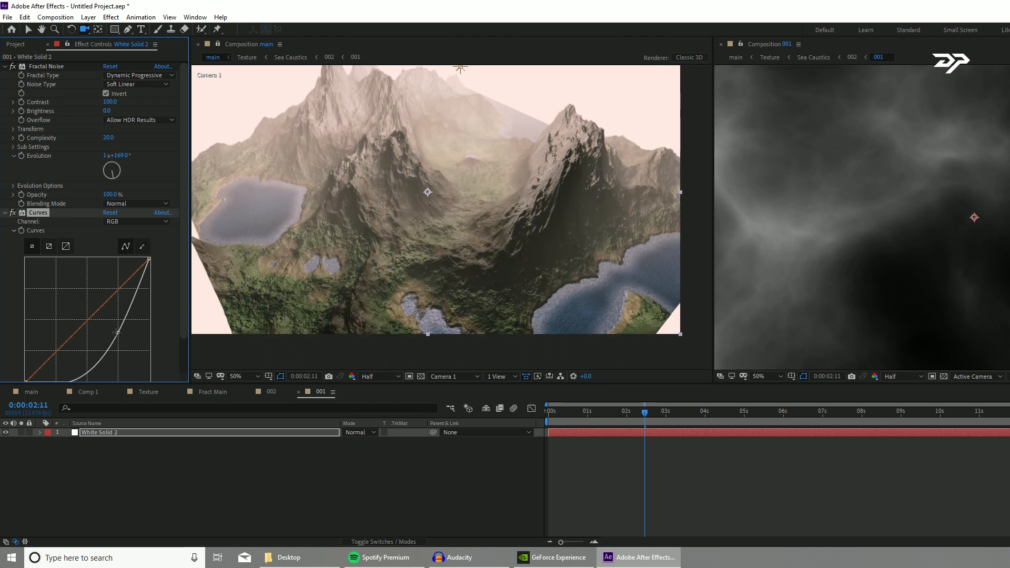
left_click_drag(118, 333, 116, 333)
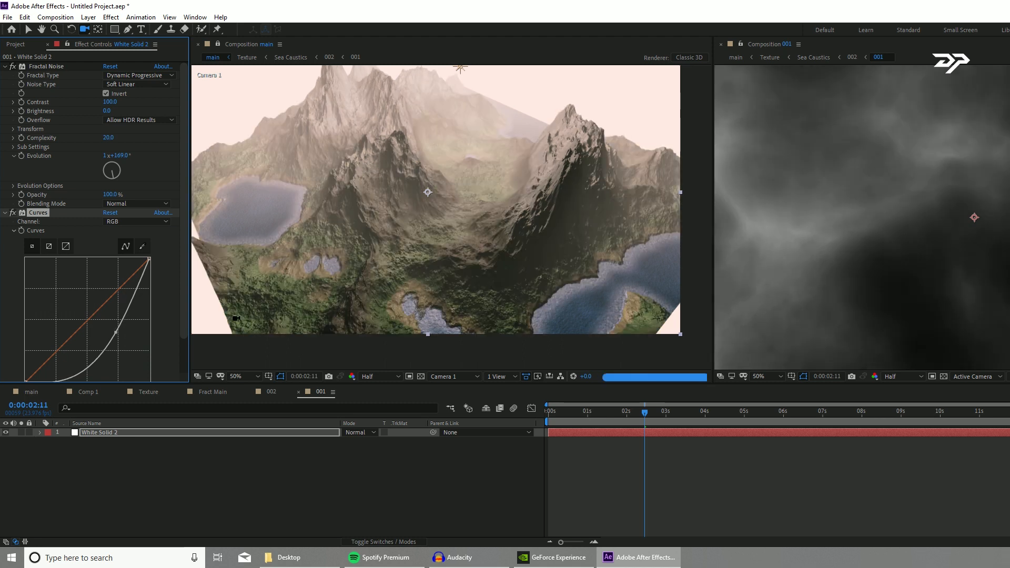
left_click_drag(117, 169, 117, 173)
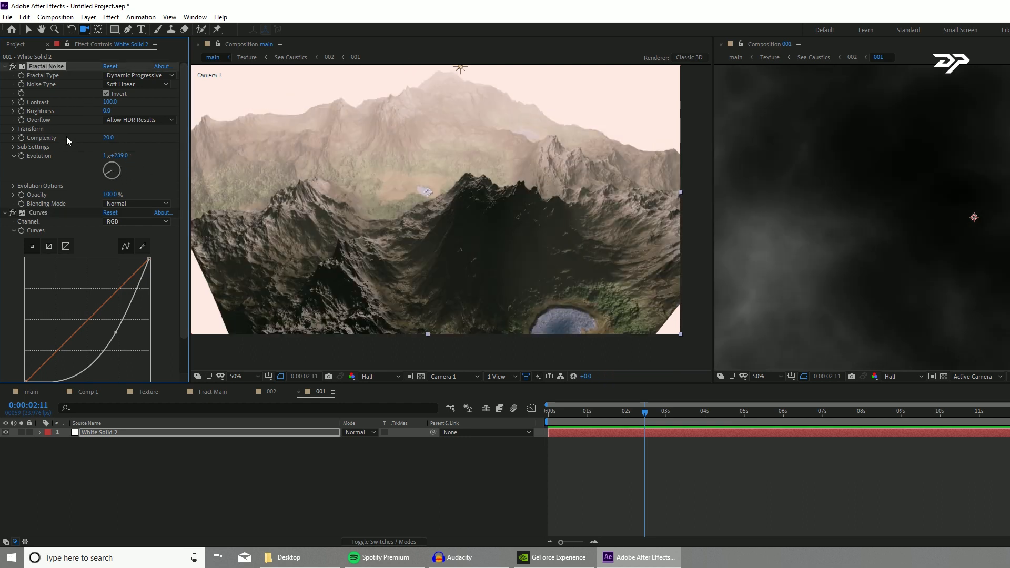
Set the Fractal Noise Transform Scale on White Solid 2 to 600, checking the terrain from another camera angle
left_click(8, 129)
left_click(14, 129)
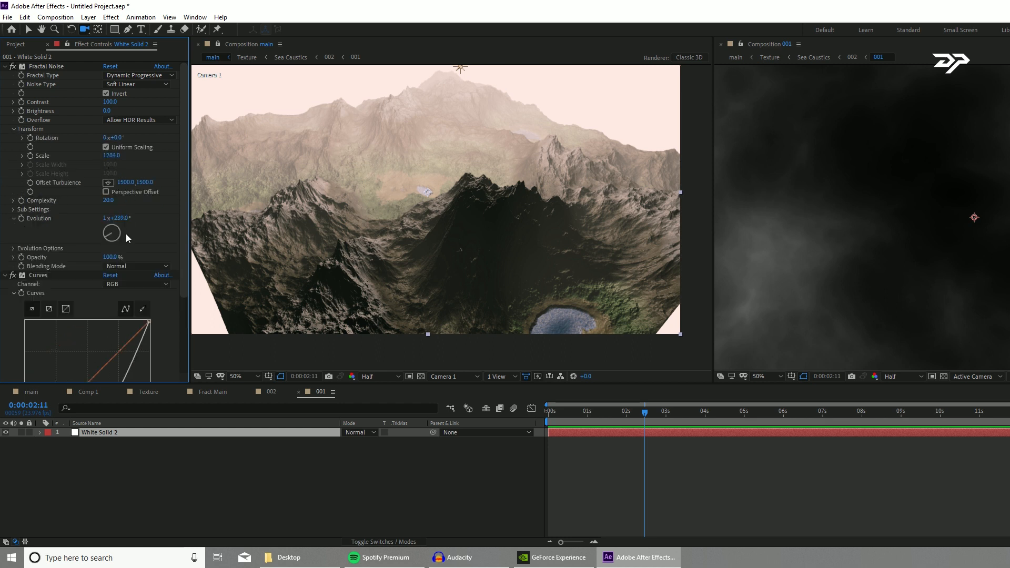
left_click_drag(111, 159, 148, 159)
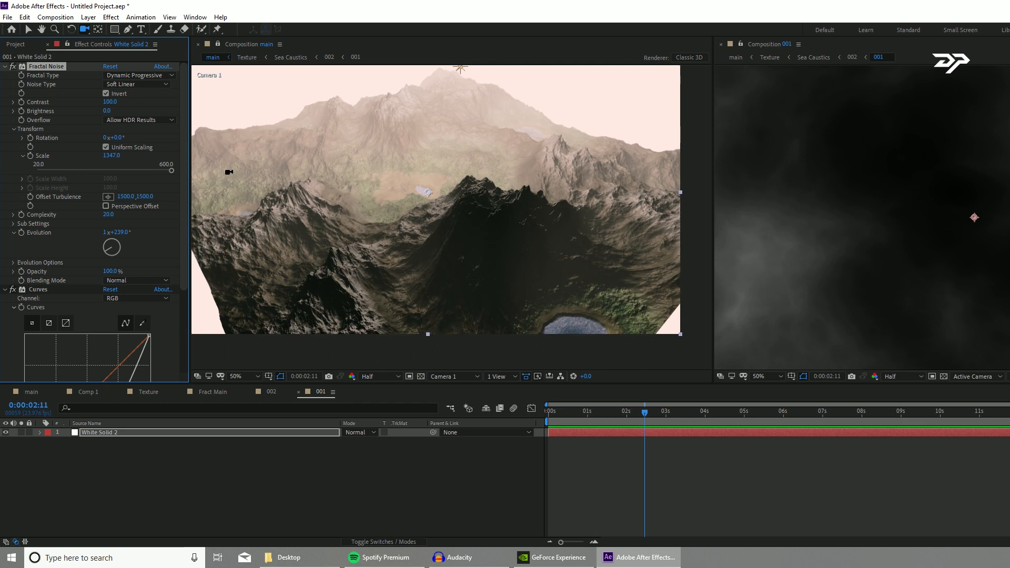
left_click_drag(114, 157, 30, 154)
left_click_drag(110, 155, 2, 156)
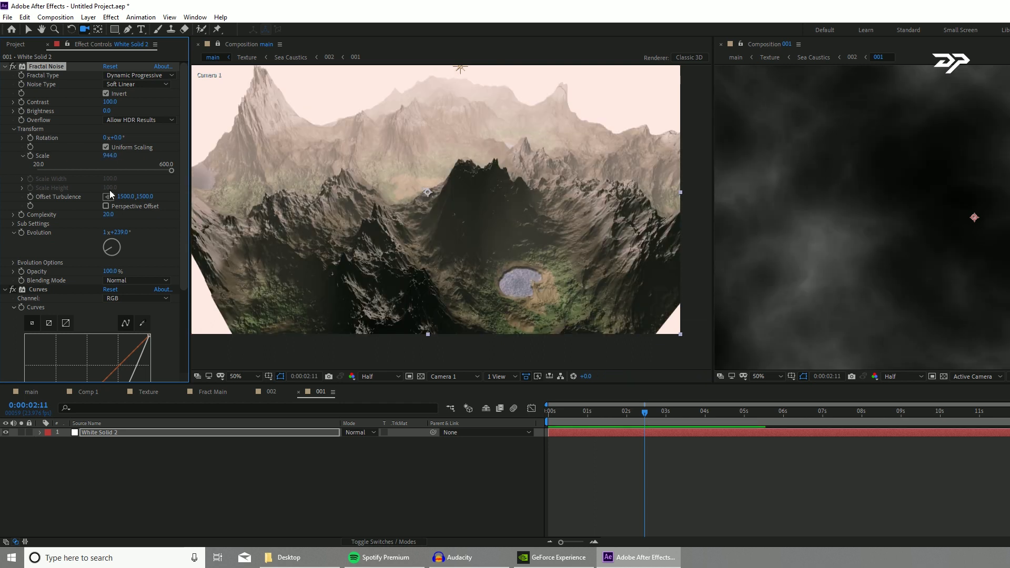
left_click_drag(109, 156, 74, 160)
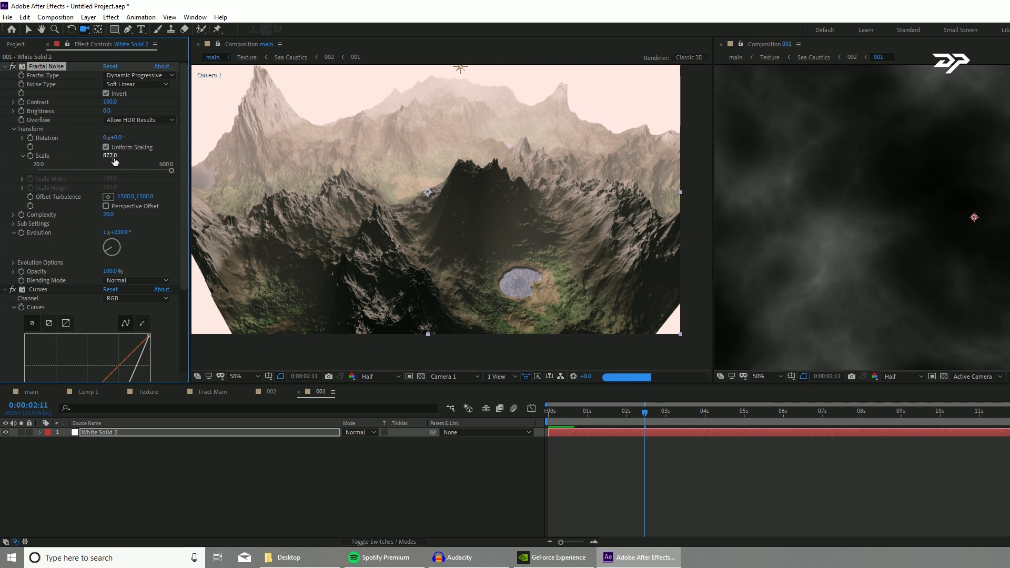
left_click_drag(110, 156, 79, 156)
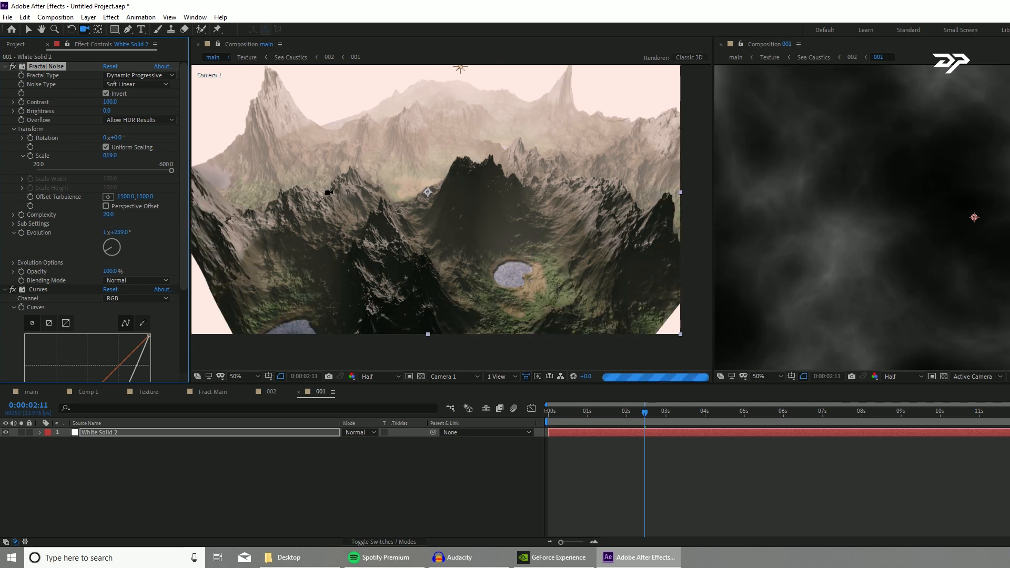
left_click_drag(332, 193, 410, 202)
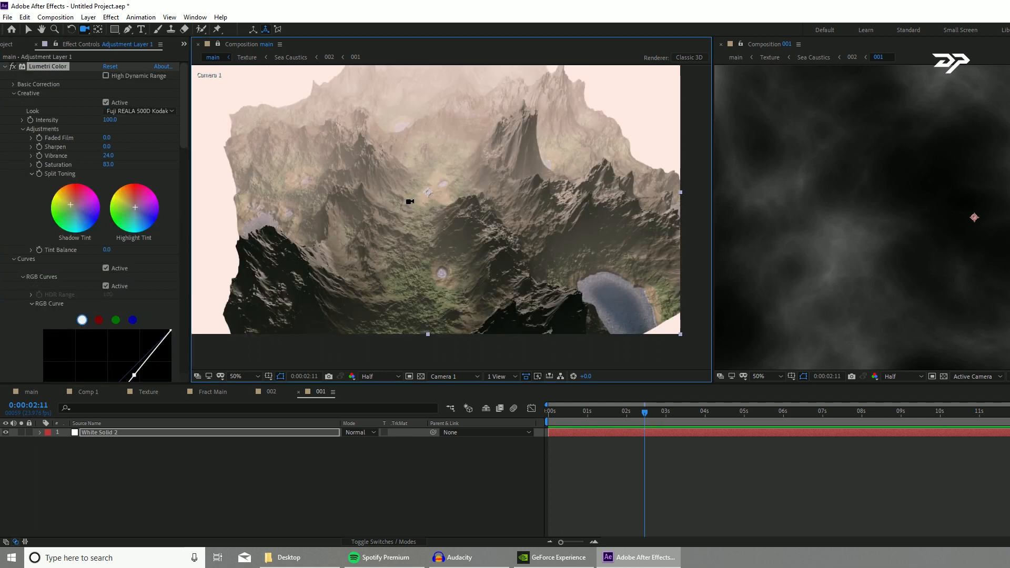
left_click(307, 392)
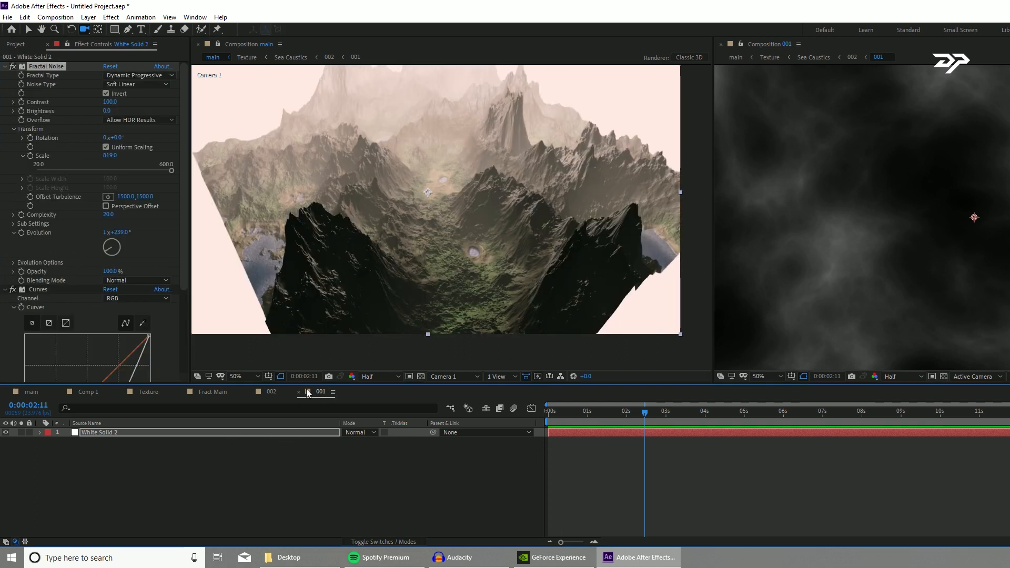
left_click(109, 170)
left_click_drag(112, 169, 174, 169)
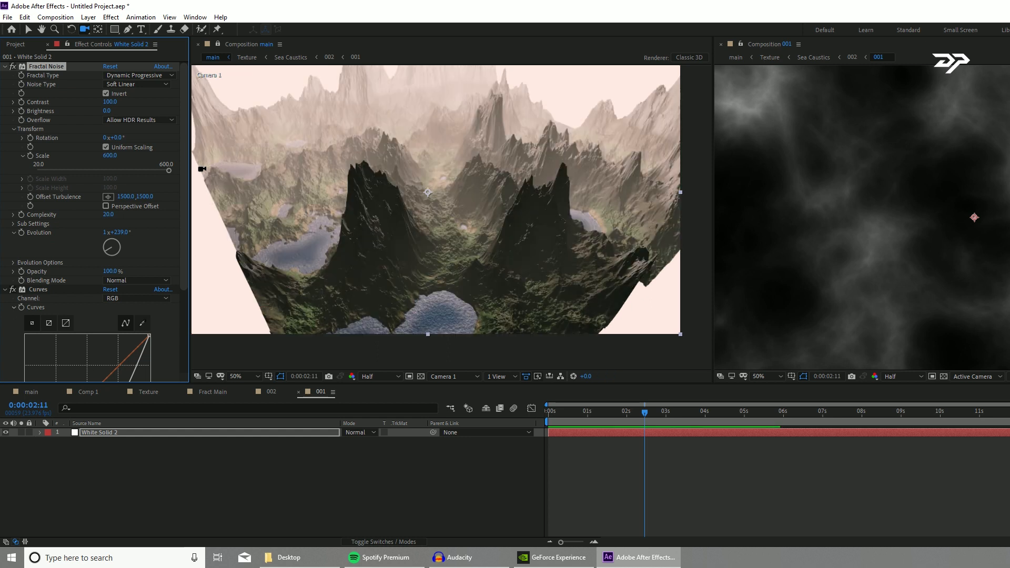
Set the Fractal Amplitude of the mir layer in the main composition to 2193 and inspect the flatter terrain through Camera 1
left_click(31, 391)
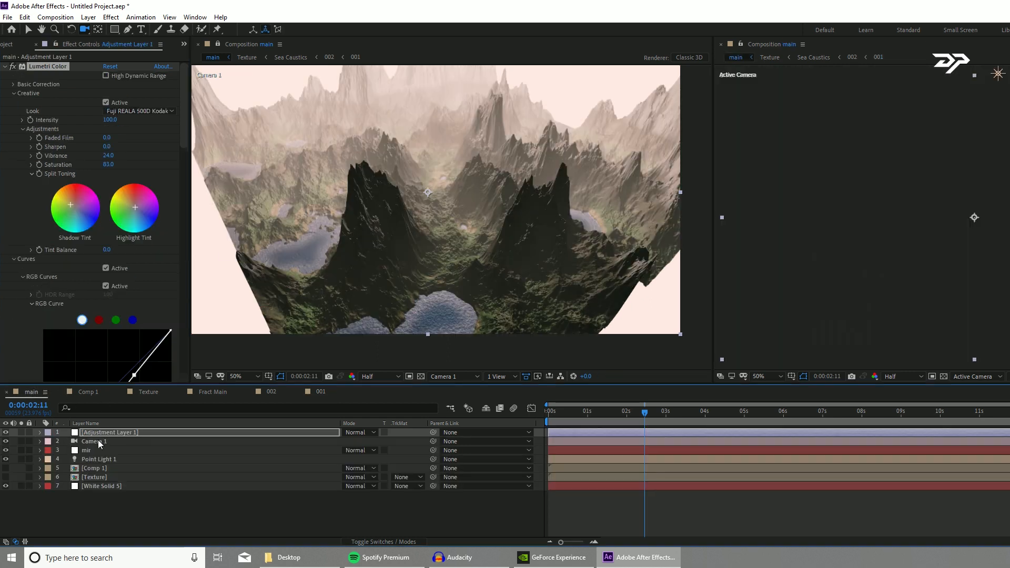
left_click(92, 450)
left_click_drag(110, 274, 1, 281)
left_click_drag(112, 273, 52, 273)
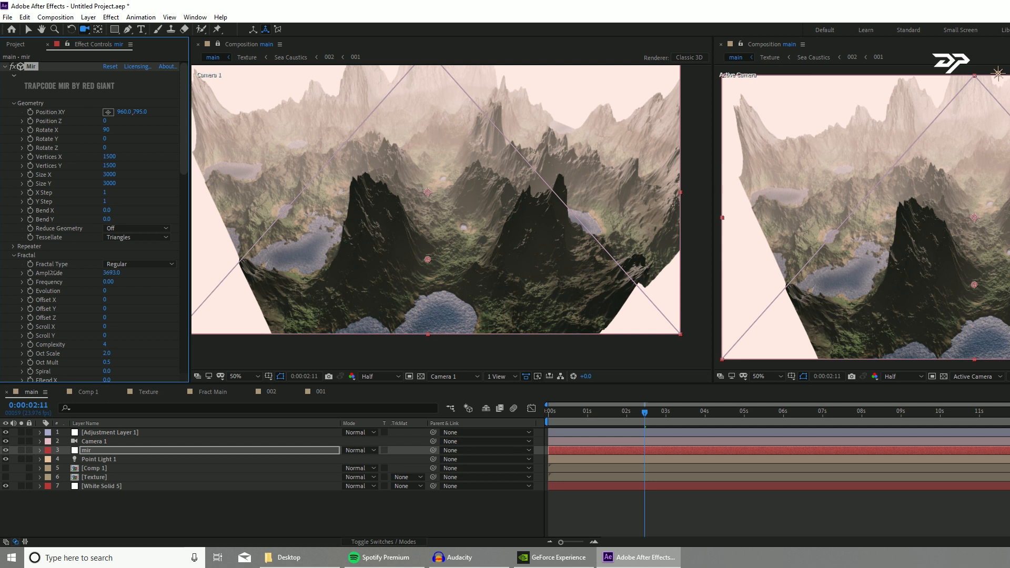
left_click_drag(112, 273, 36, 279)
left_click_drag(416, 209, 446, 209)
left_click_drag(390, 245, 388, 207)
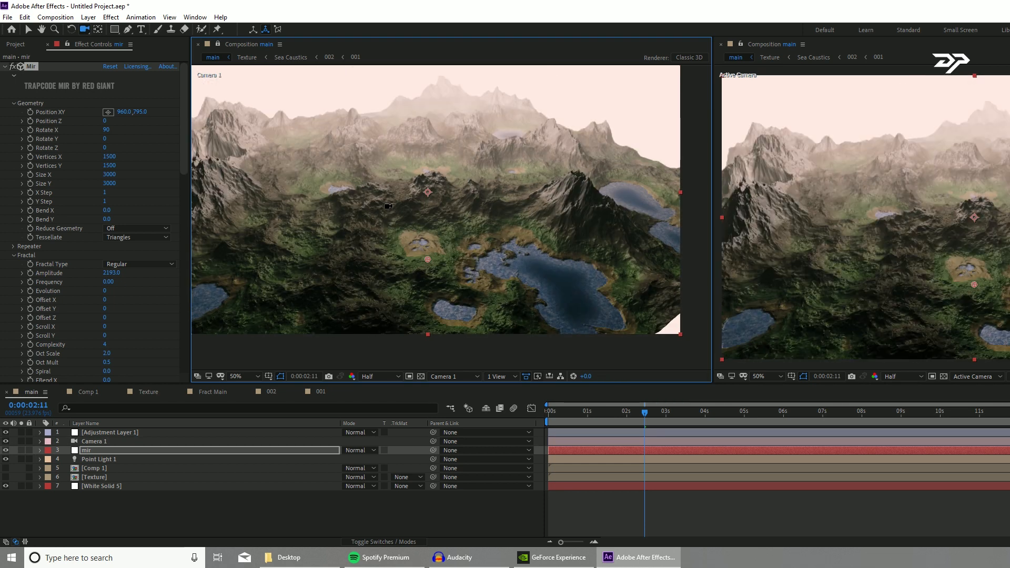
left_click_drag(388, 206, 391, 218)
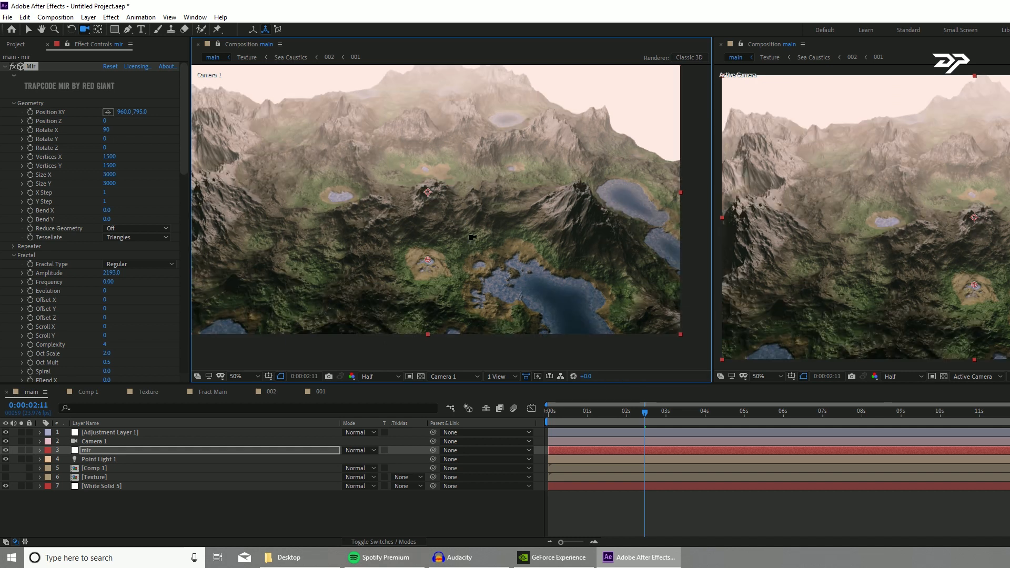
left_click_drag(410, 258, 433, 279)
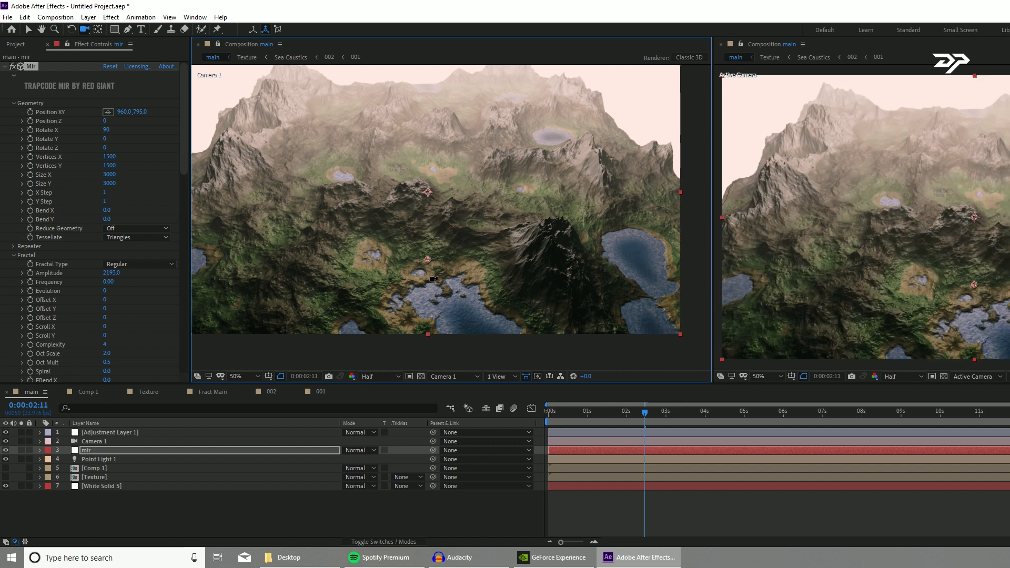